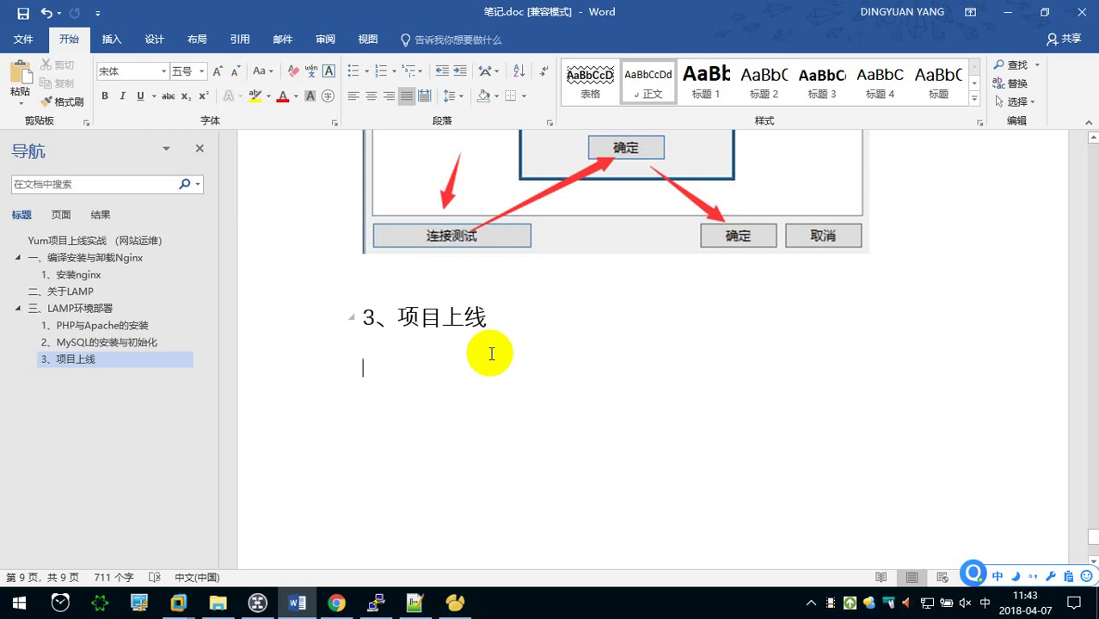
# - Open the 文件 materials folder in File Explorer, showing Discuz_X3.4_GIT_SC_UTF8.zip
pyautogui.scroll(3, 491, 353)
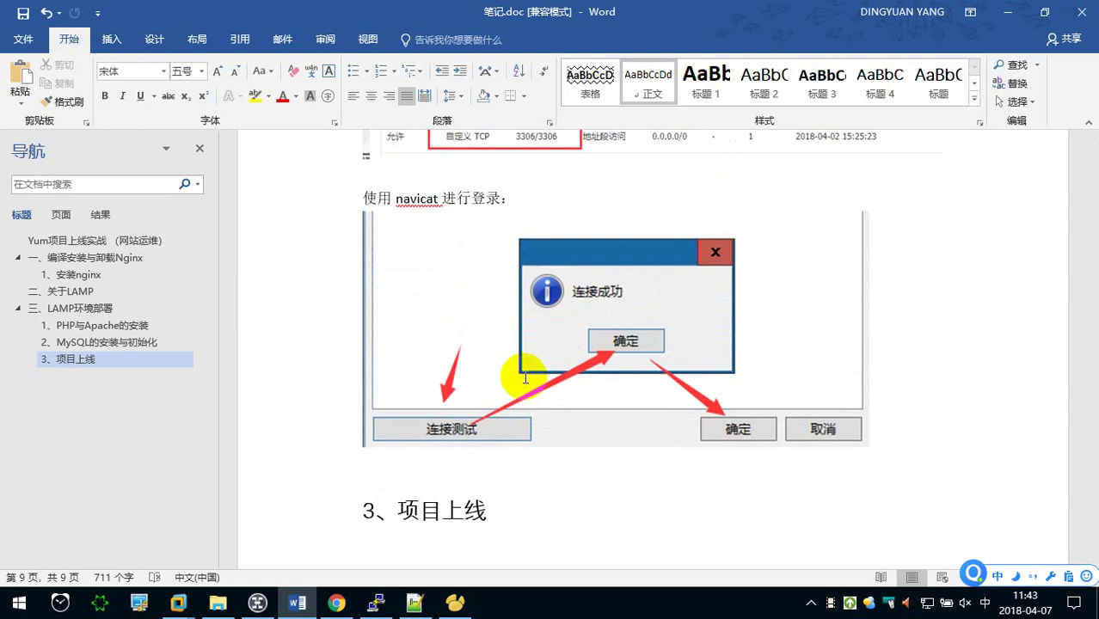
pyautogui.scroll(-1, 521, 361)
pyautogui.scroll(-1, 482, 431)
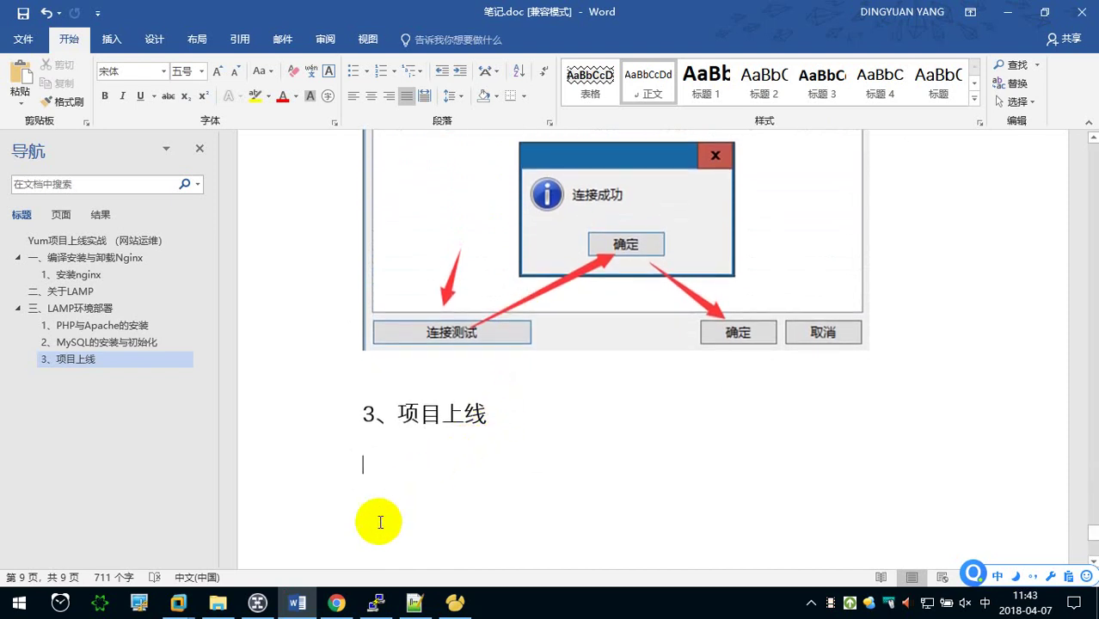
pyautogui.click(218, 602)
pyautogui.doubleClick(368, 389)
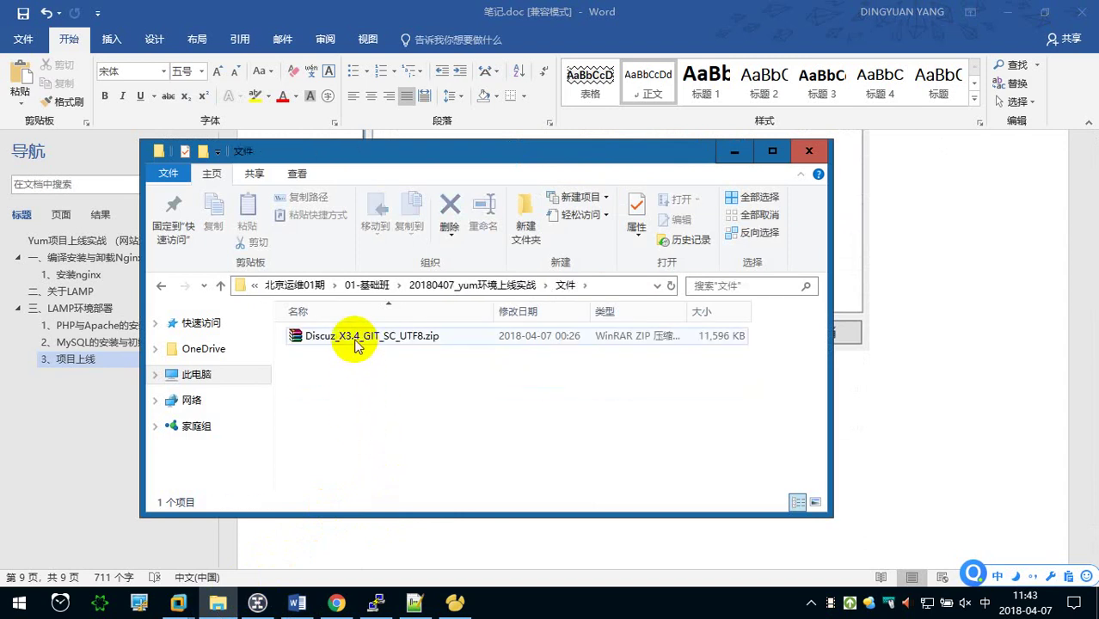
# - Send Discuz_X3.4_GIT_SC_UTF8.zip to all contacts through the 飞秋 group chat
pyautogui.click(335, 338)
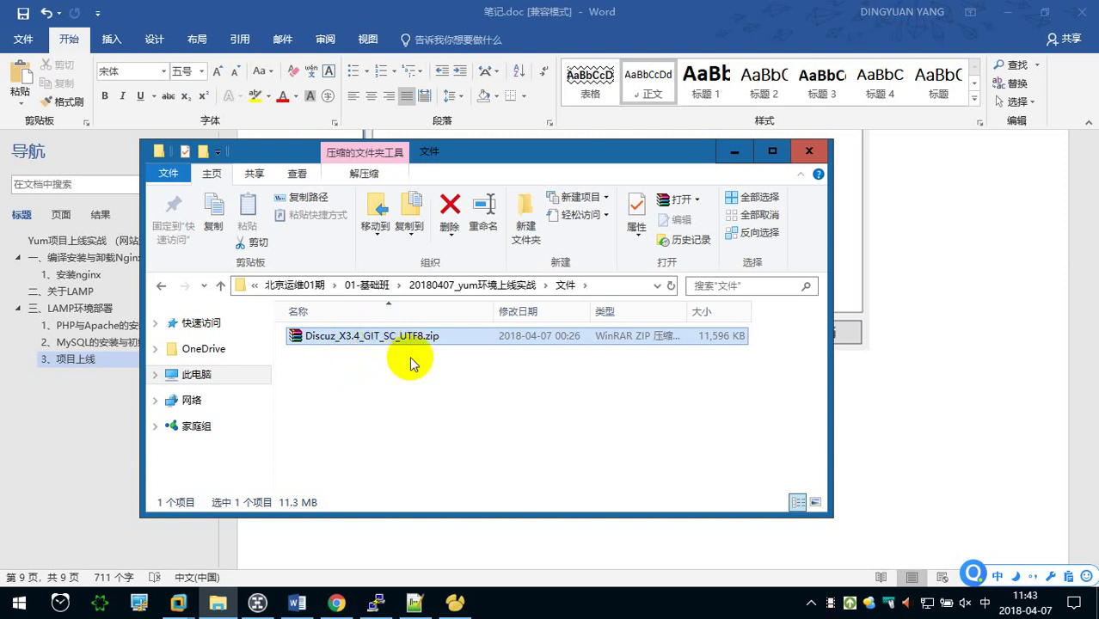
pyautogui.click(870, 602)
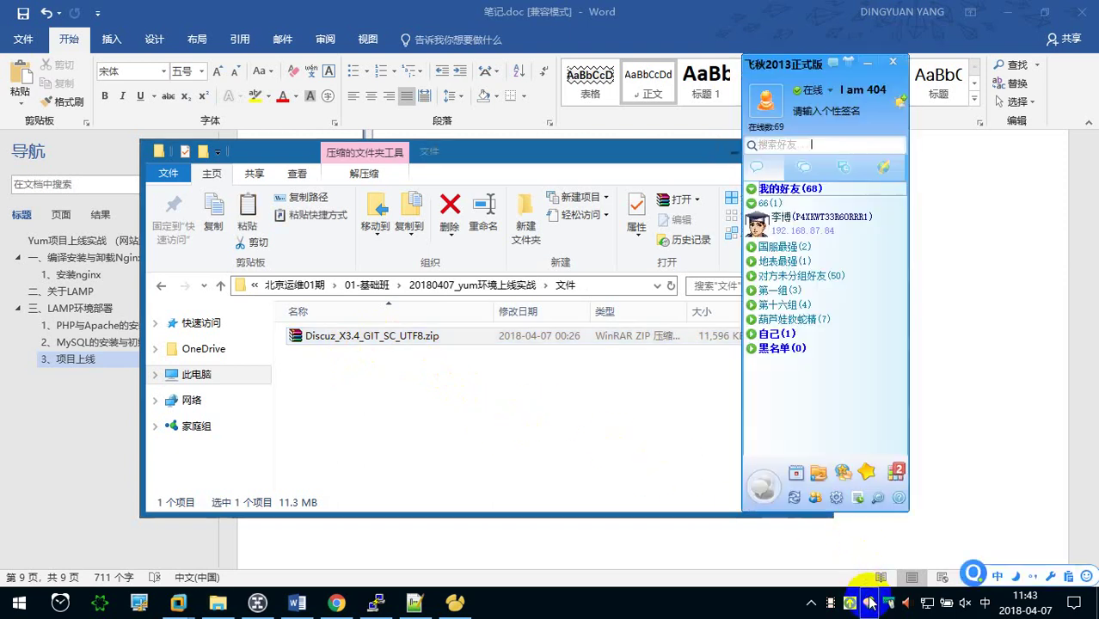
pyautogui.click(821, 491)
pyautogui.moveTo(310, 336); pyautogui.dragTo(496, 372)
pyautogui.rightClick(516, 284)
pyautogui.click(559, 318)
pyautogui.click(572, 462)
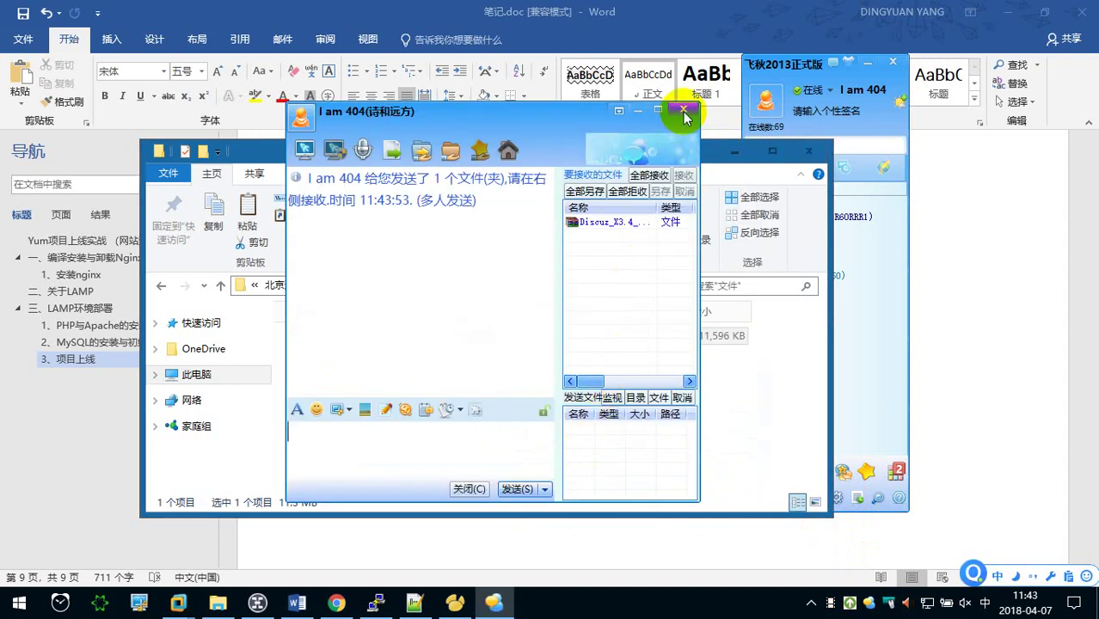
pyautogui.click(682, 112)
pyautogui.click(860, 67)
# - Extract the zip into a Discuz_X3.4_GIT_SC_UTF8 folder and dismiss the failed-send prompt
pyautogui.rightClick(395, 340)
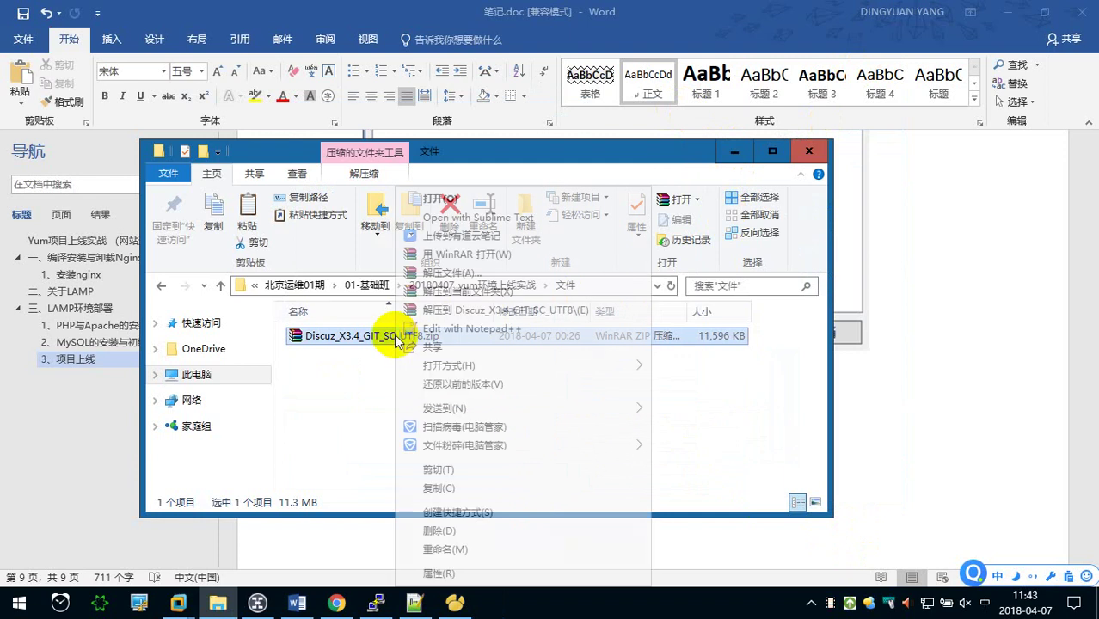
pyautogui.click(454, 312)
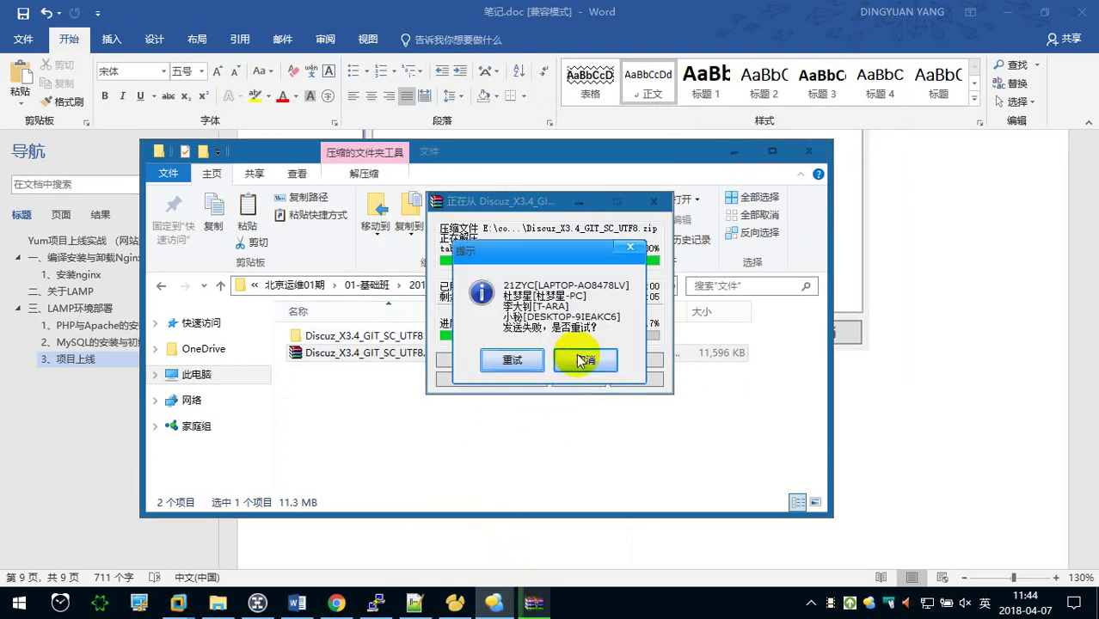
pyautogui.click(506, 356)
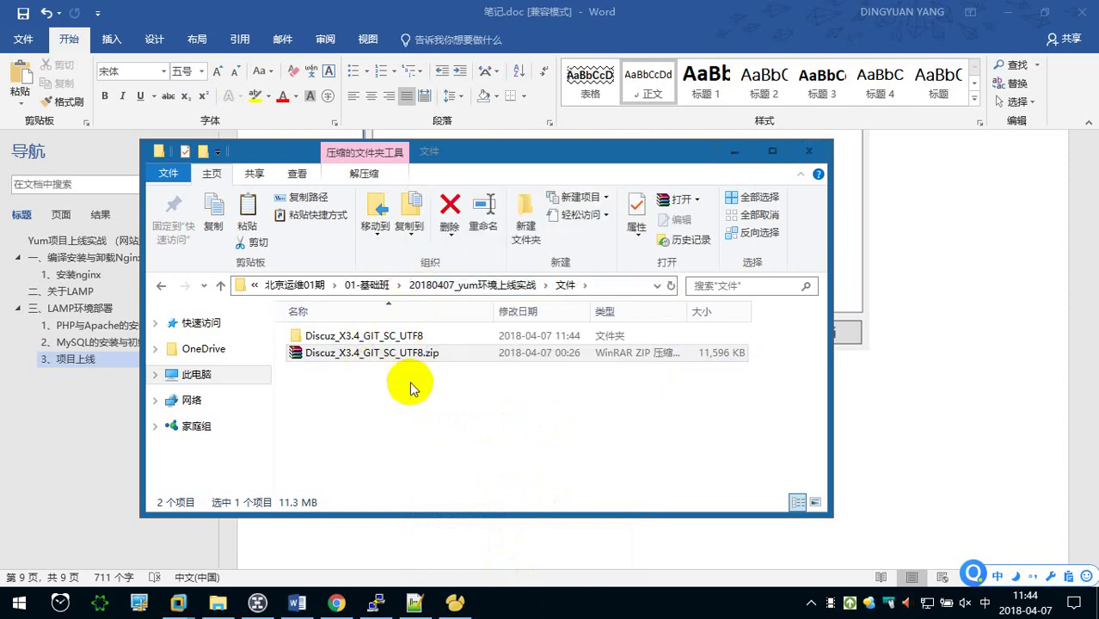
# - Open the extracted dir_SC_UTF8 folder, look inside readme and utility, and select upload
pyautogui.click(397, 359)
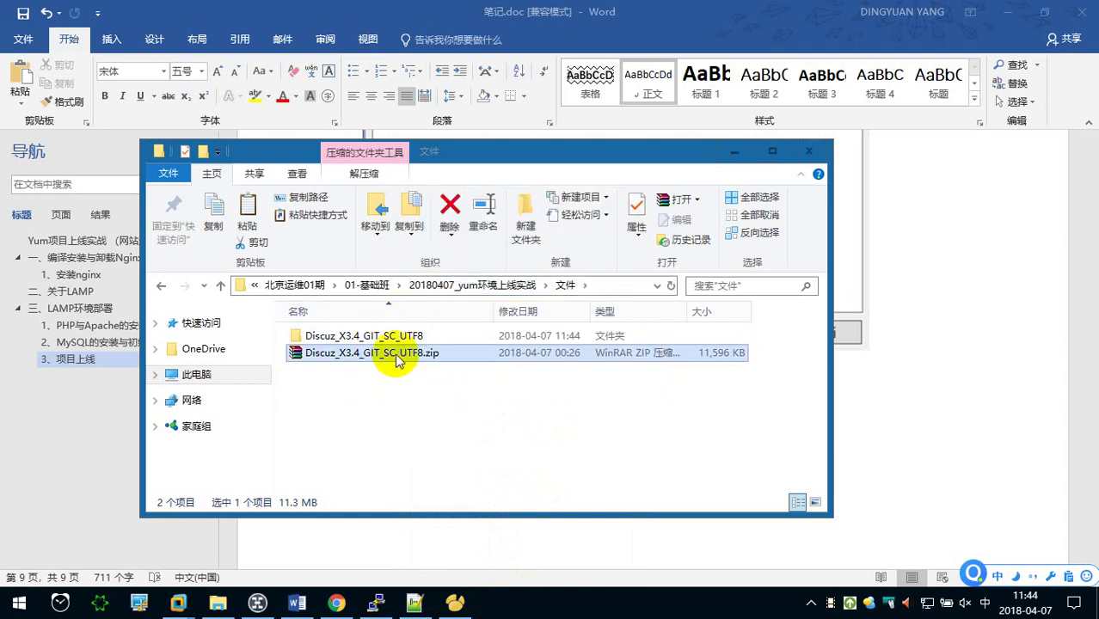
pyautogui.doubleClick(389, 337)
pyautogui.doubleClick(390, 337)
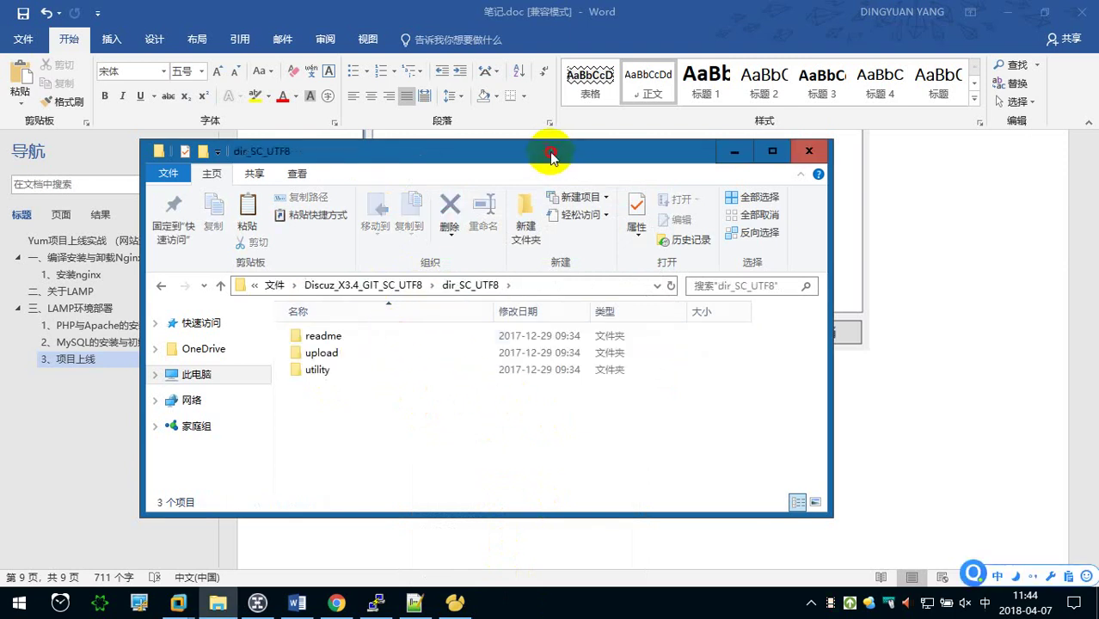
pyautogui.moveTo(551, 153); pyautogui.dragTo(403, 87)
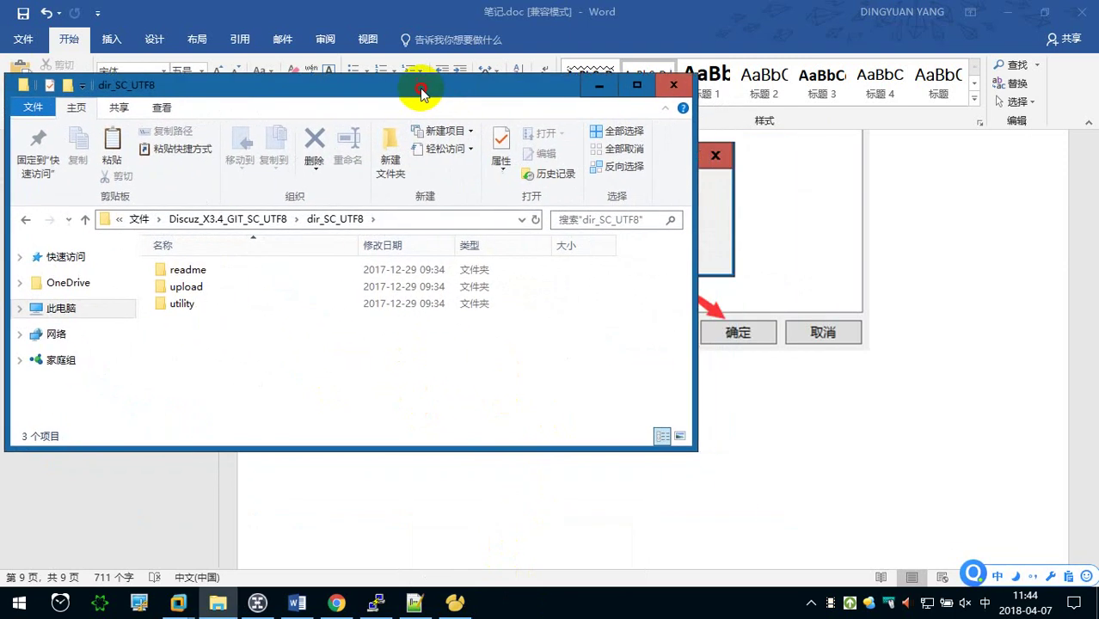
pyautogui.doubleClick(194, 272)
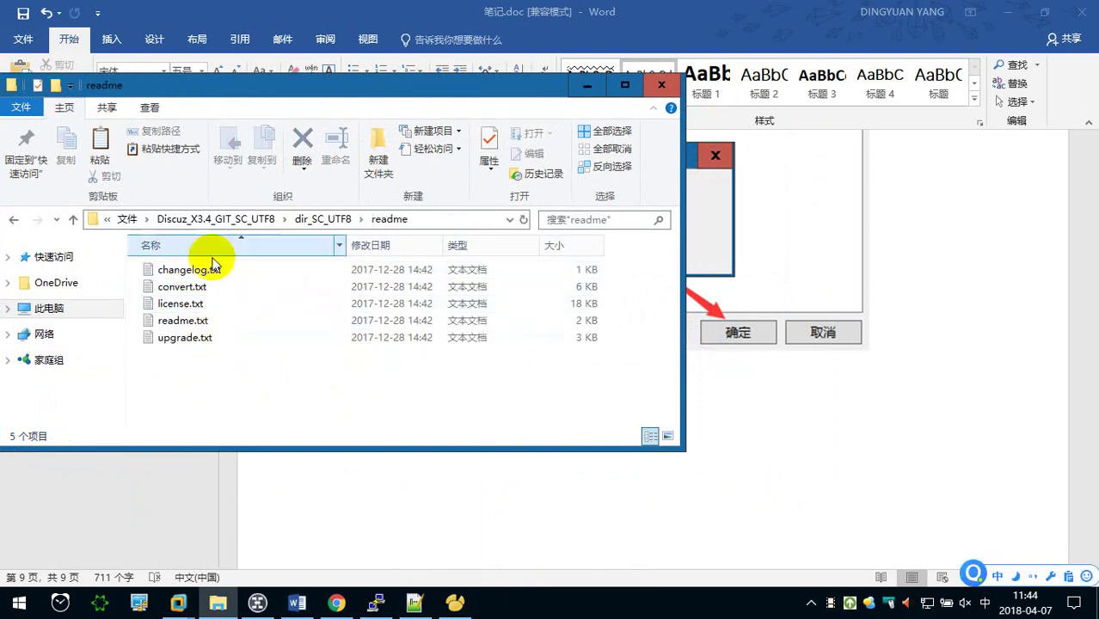
pyautogui.click(325, 220)
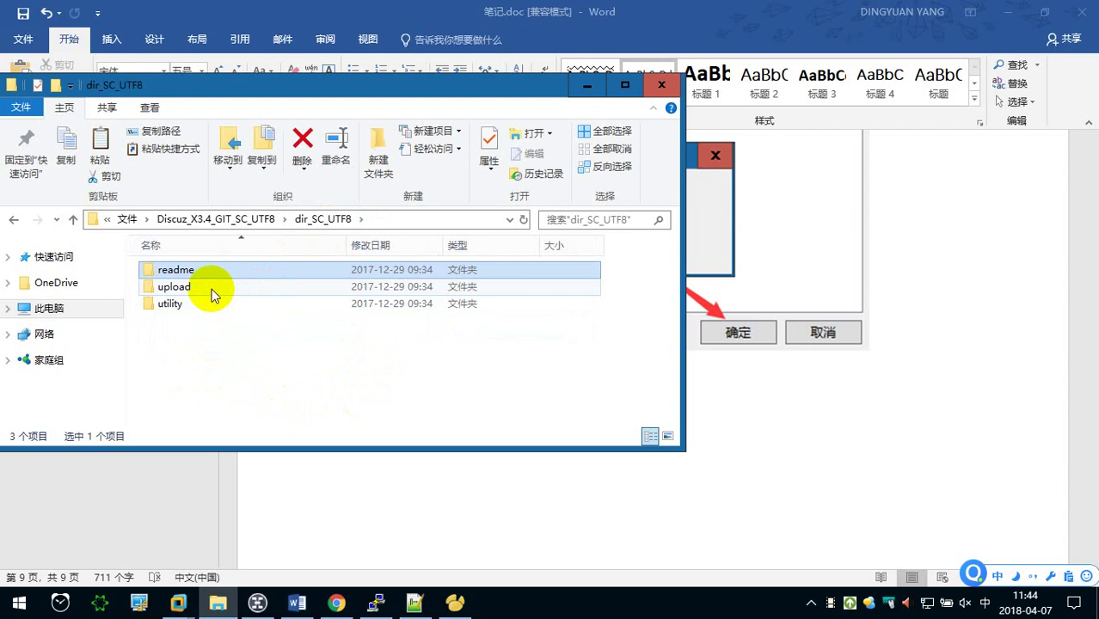
pyautogui.click(212, 288)
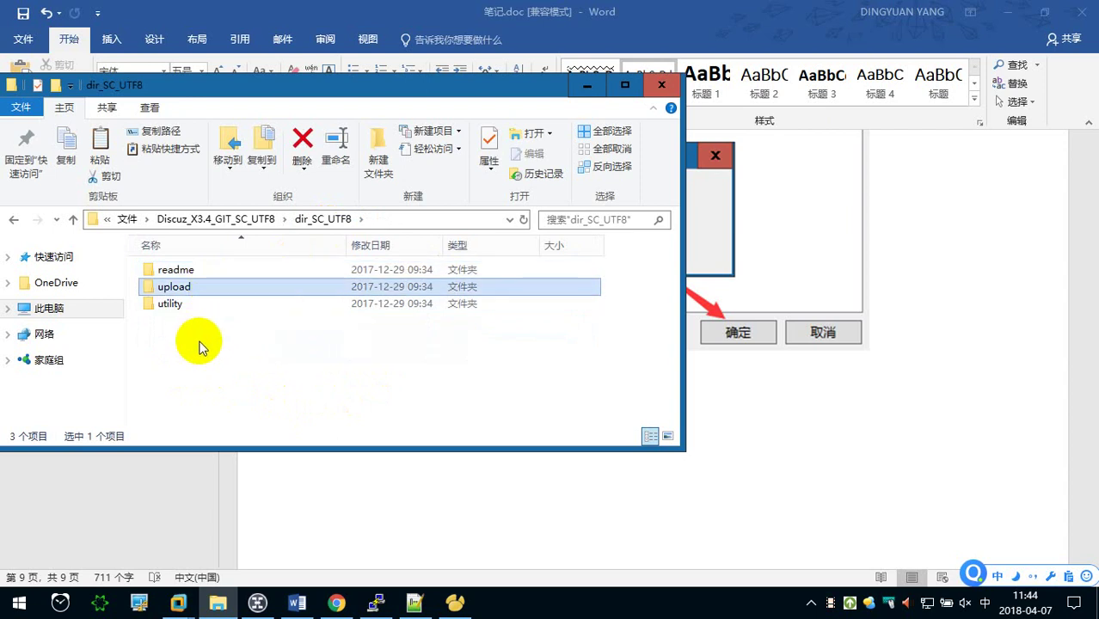
pyautogui.doubleClick(200, 308)
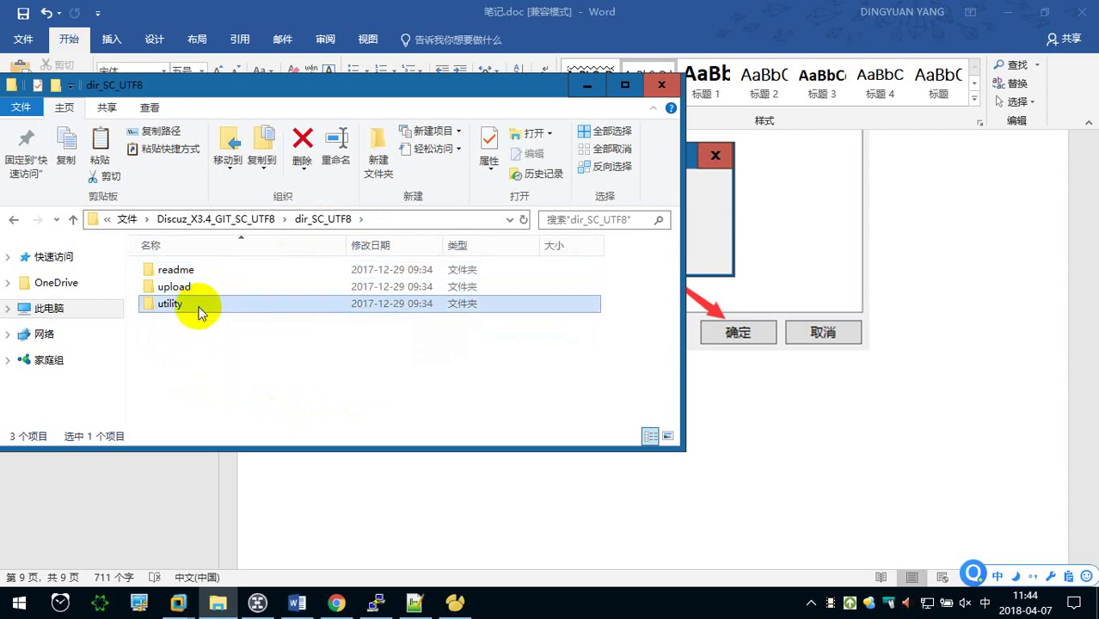
pyautogui.click(327, 220)
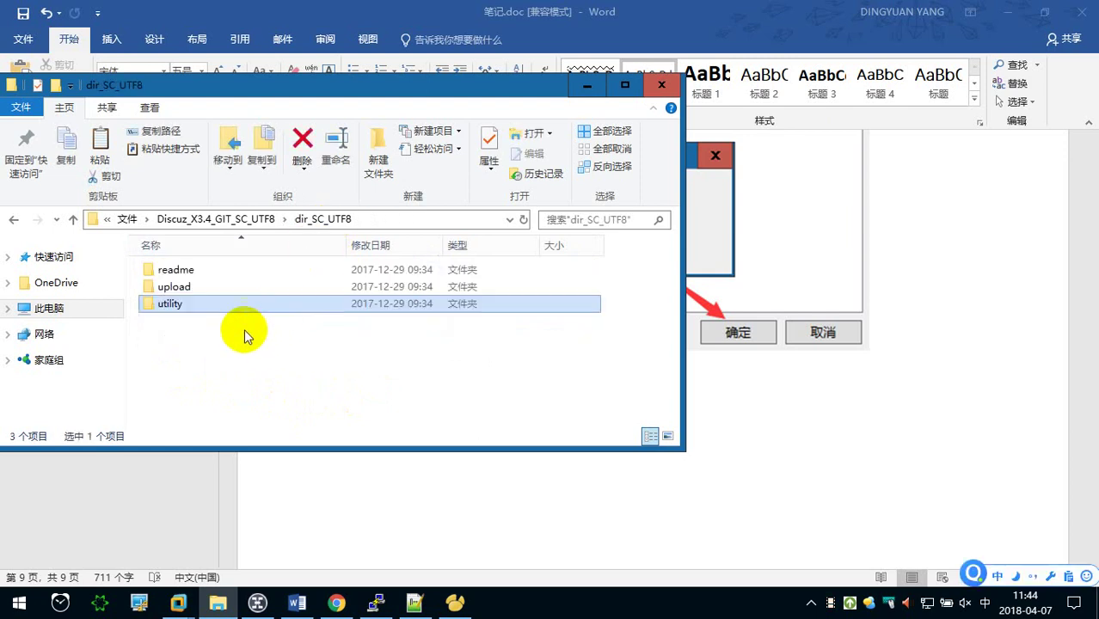
pyautogui.click(210, 287)
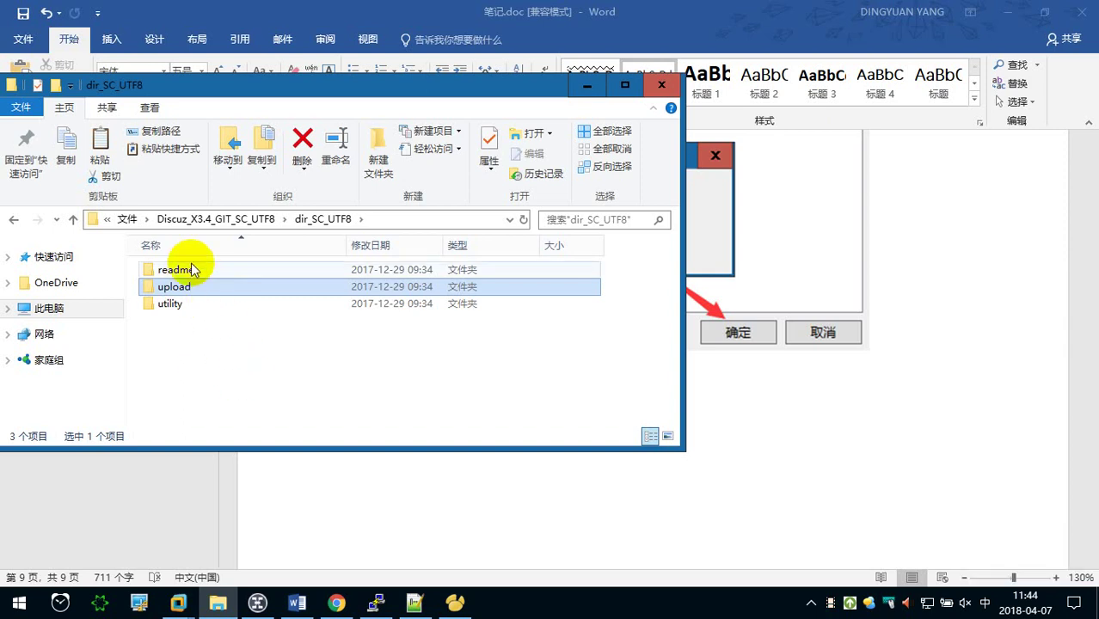
# - Screenshot the folder list with a red arrow pointing at upload, then return to Word
pyautogui.hotkey('ctrl', 'alt', 'a')
pyautogui.moveTo(115, 193); pyautogui.dragTo(565, 328)
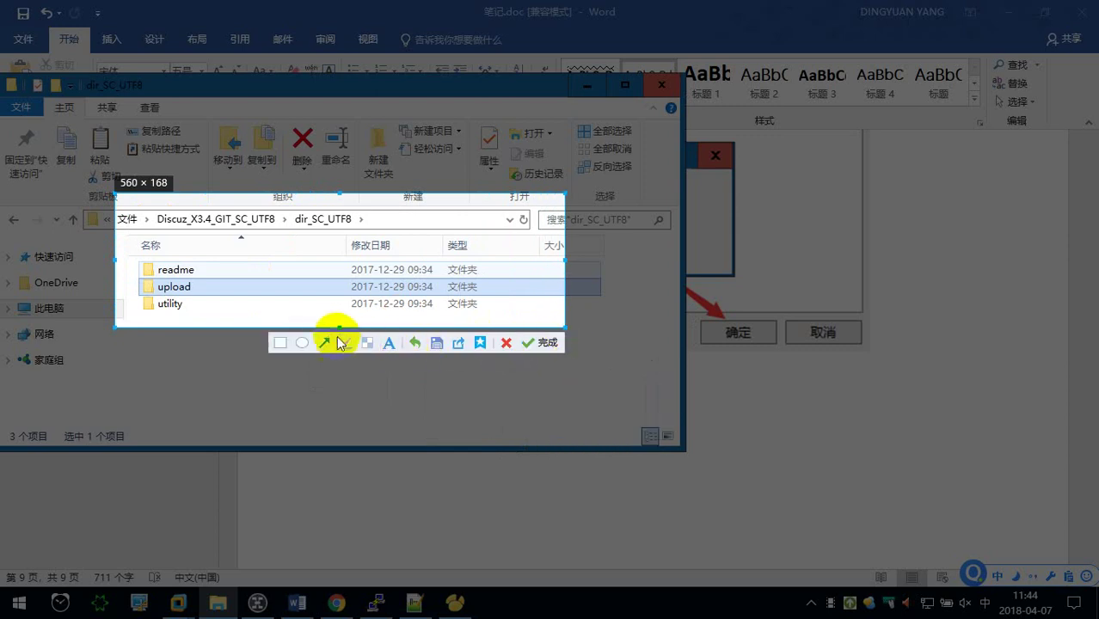
pyautogui.click(324, 343)
pyautogui.moveTo(264, 270); pyautogui.dragTo(185, 288)
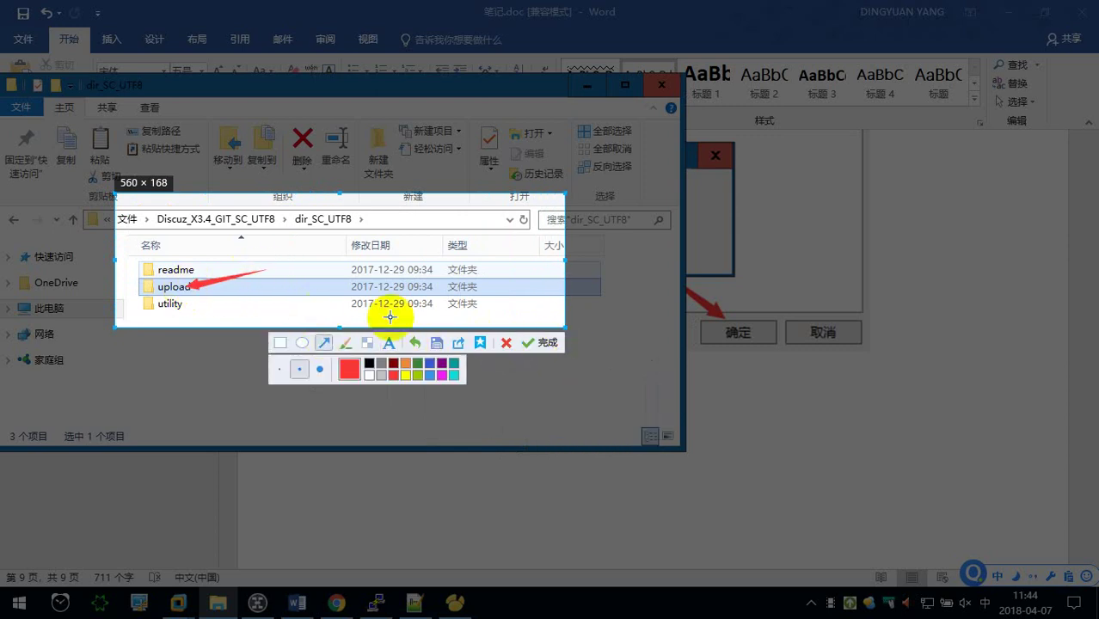
pyautogui.click(536, 342)
pyautogui.click(797, 419)
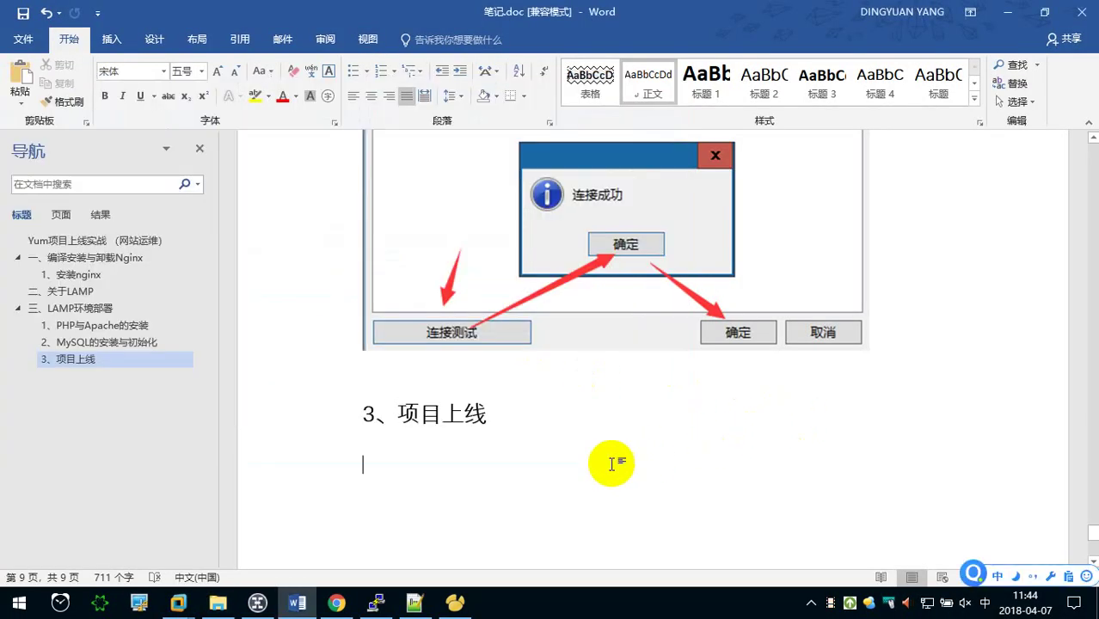
# - Under 3、项目上线, type 解压项目包，将 upload with the Chinese IME
pyautogui.scroll(-2, 611, 464)
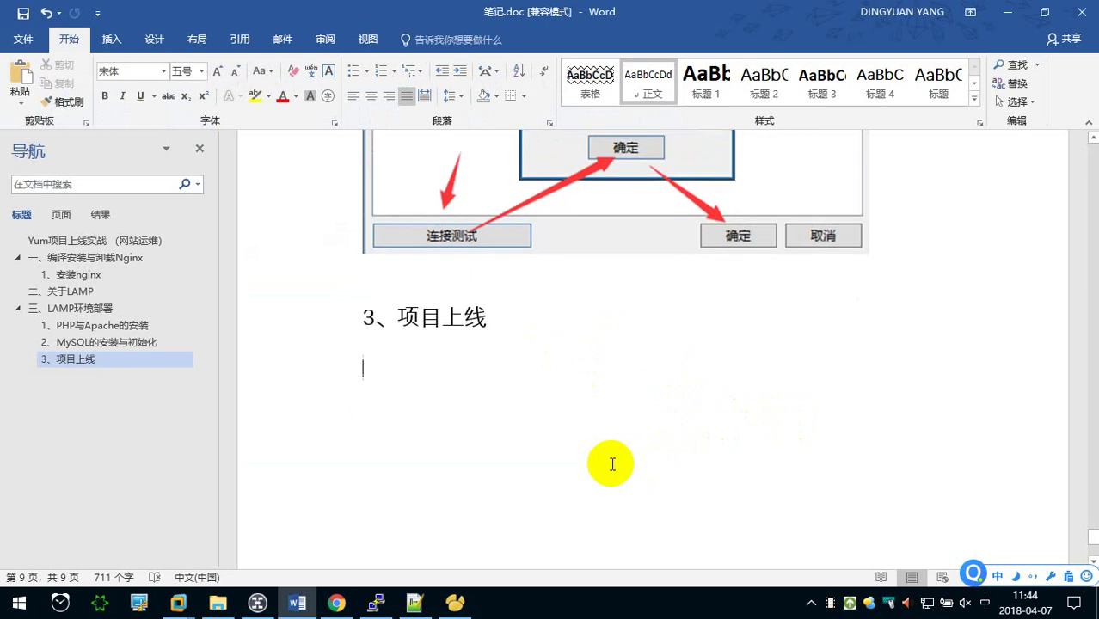
pyautogui.write('jiaya')
pyautogui.press('BackSpace')
pyautogui.press('BackSpace')
pyautogui.press('BackSpace')
pyautogui.press('BackSpace')
pyautogui.write('iey')
pyautogui.press('space')
pyautogui.write('xiangmu')
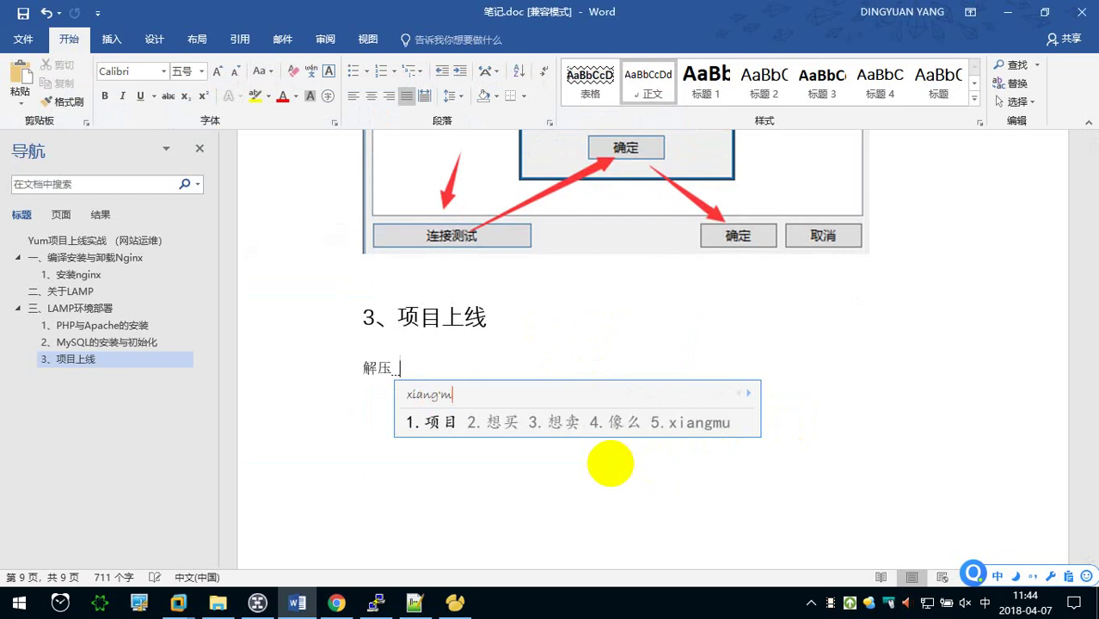
pyautogui.press('space')
pyautogui.write('bao ,jiang')
pyautogui.press('space')
pyautogui.write('upload')
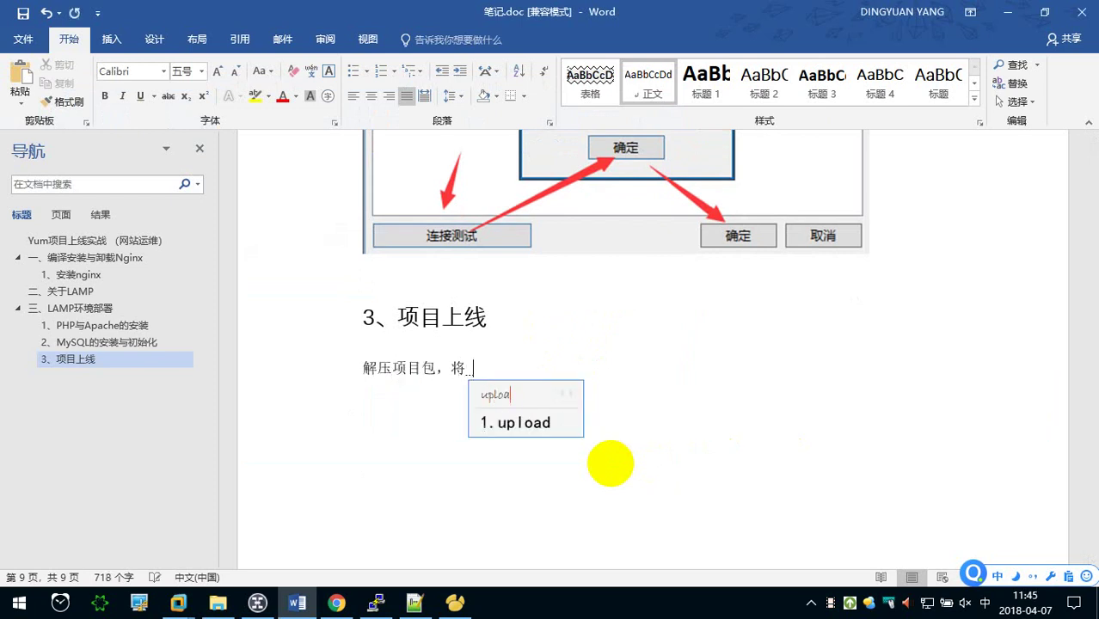
pyautogui.press('space')
# - Finish with 其中的内容上传到服务器站点目录（/var/www/html） and paste the annotated screenshot
pyautogui.write('qizh')
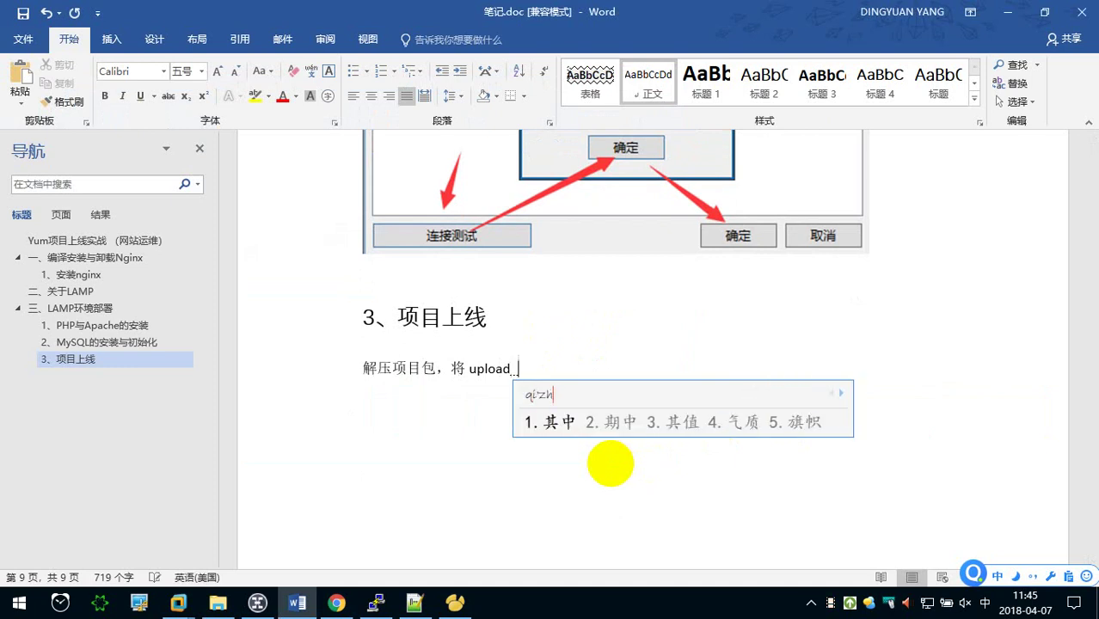
pyautogui.press('space')
pyautogui.write('d')
pyautogui.press('space')
pyautogui.write('n')
pyautogui.write('rong')
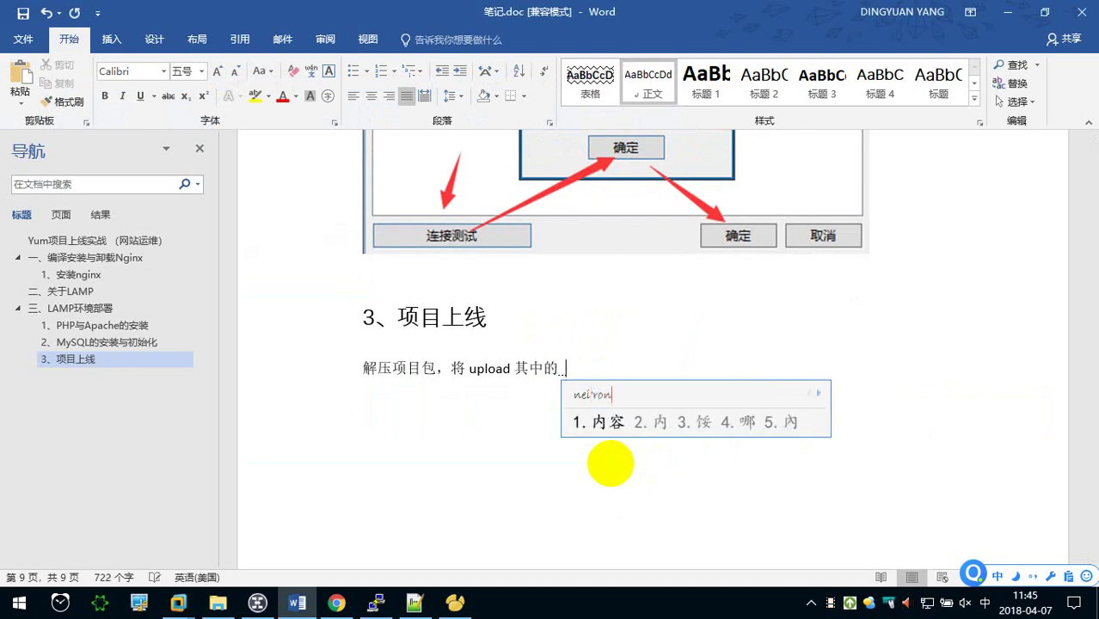
pyautogui.press('space')
pyautogui.write('shangchuan2dao')
pyautogui.press('space')
pyautogui.write('fuwuq')
pyautogui.press('space')
pyautogui.write('zhandian')
pyautogui.press('space')
pyautogui.write("mu'lu")
pyautogui.press('space')
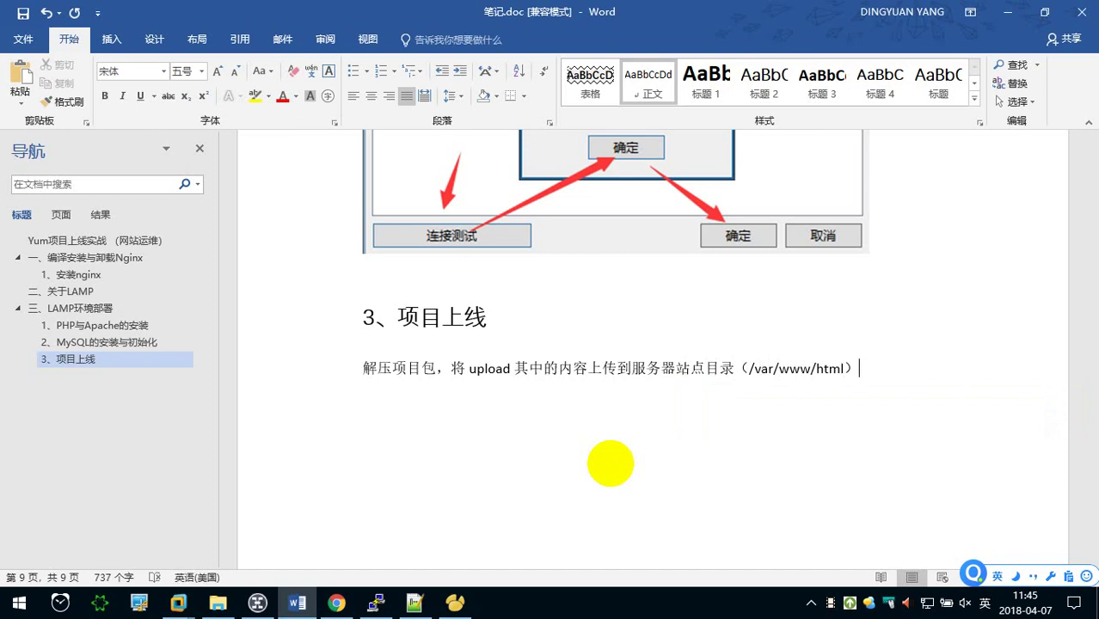
pyautogui.hotkey('ctrl', 'v')
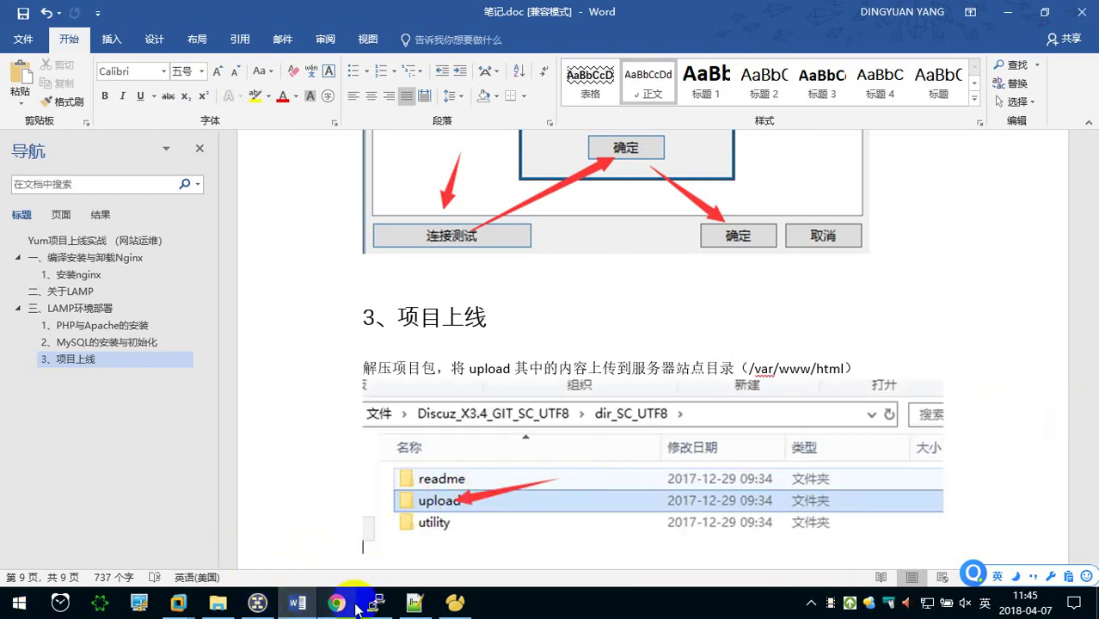
# - Add the note '①使用filezilla上传需要的代码文件' below the upload screenshot
pyautogui.scroll(-2, 422, 491)
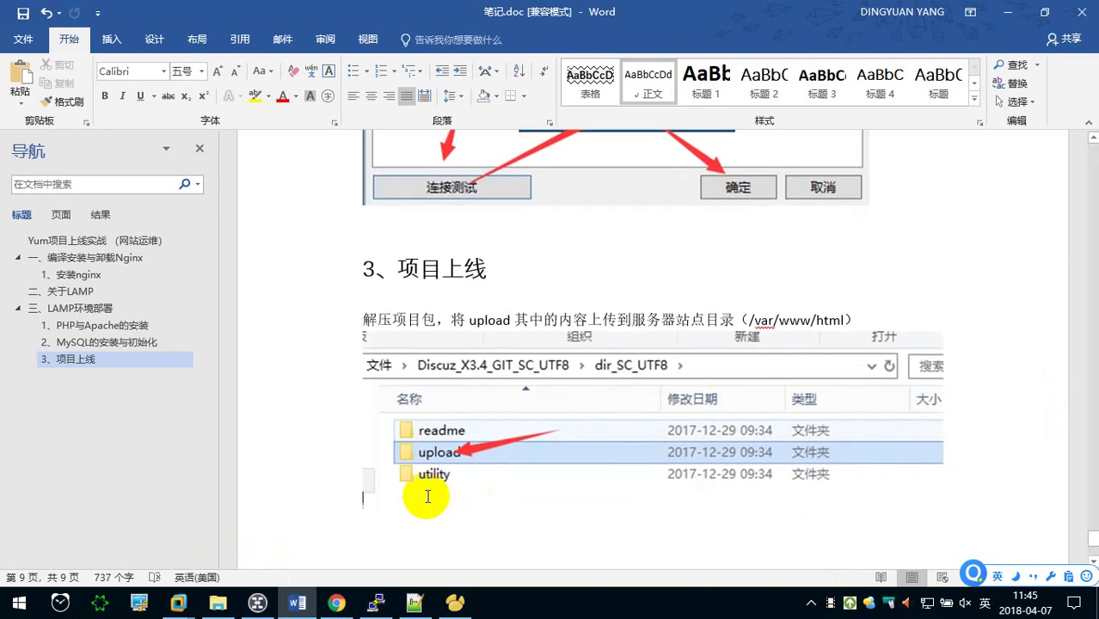
pyautogui.scroll(-2, 422, 436)
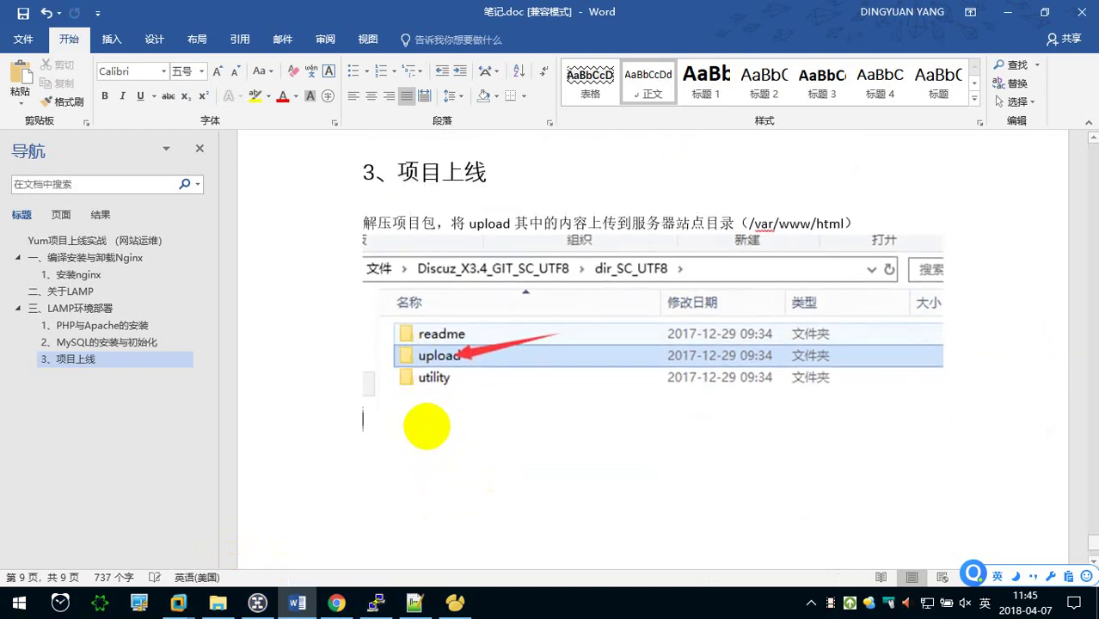
pyautogui.click(325, 446)
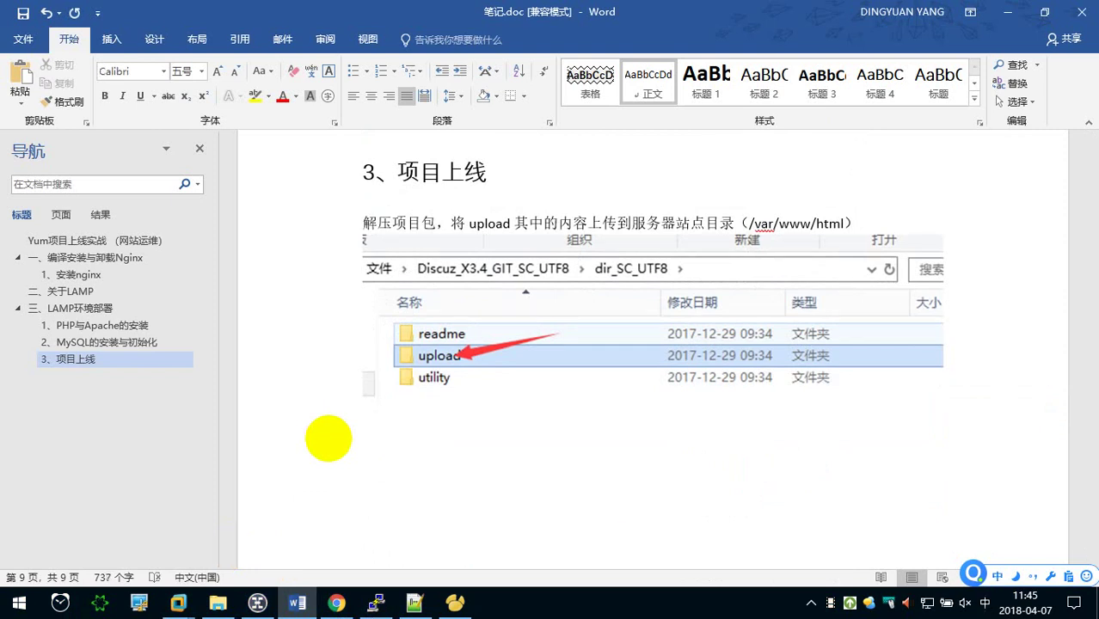
pyautogui.write('①使用file')
pyautogui.press('space')
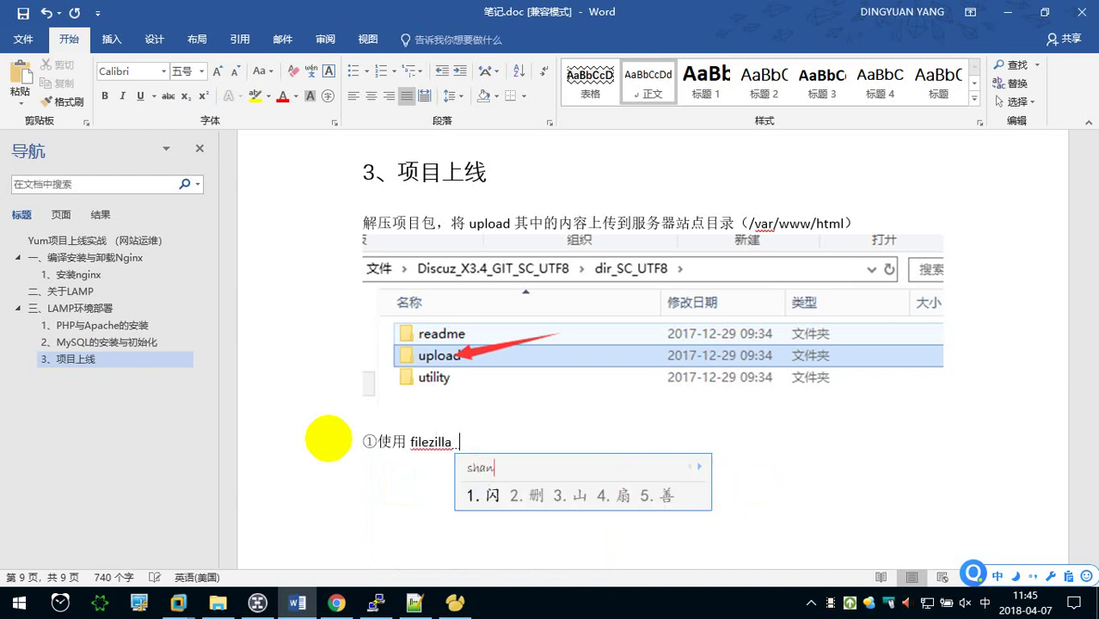
pyautogui.write('上传xuy')
pyautogui.press('space')
pyautogui.write('de')
pyautogui.press('space')
pyautogui.write('daima')
pyautogui.press('space')
pyautogui.write('wenjian')
pyautogui.press('space')
pyautogui.press('Return')
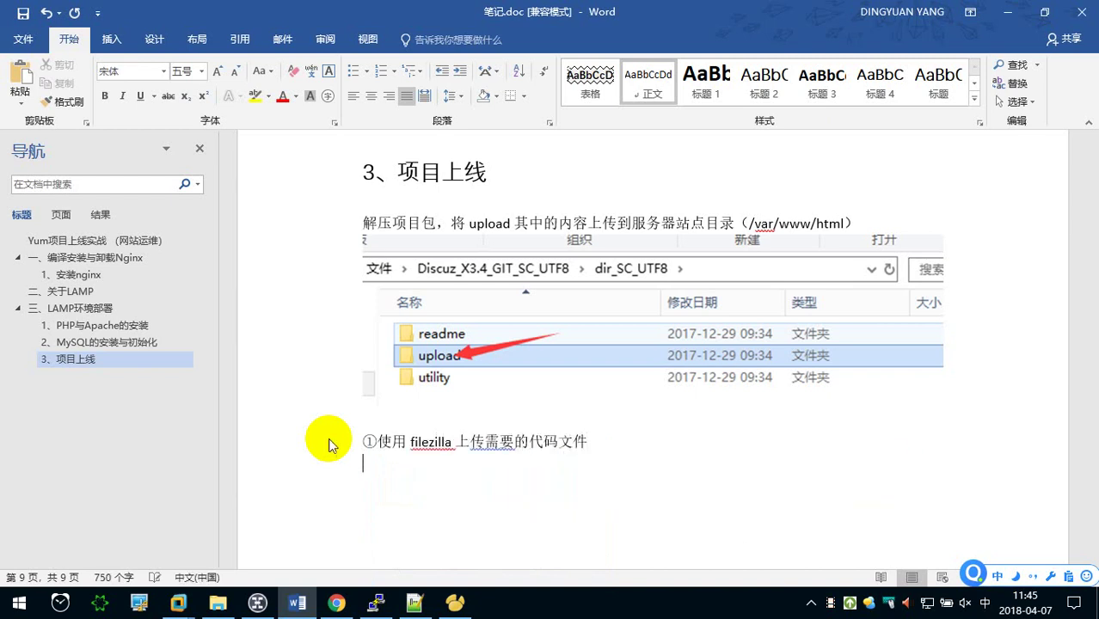
# - Select the server IP address 39.104.60.10 on the browser's phpinfo page to copy it
pyautogui.click(19, 603)
pyautogui.click(19, 603)
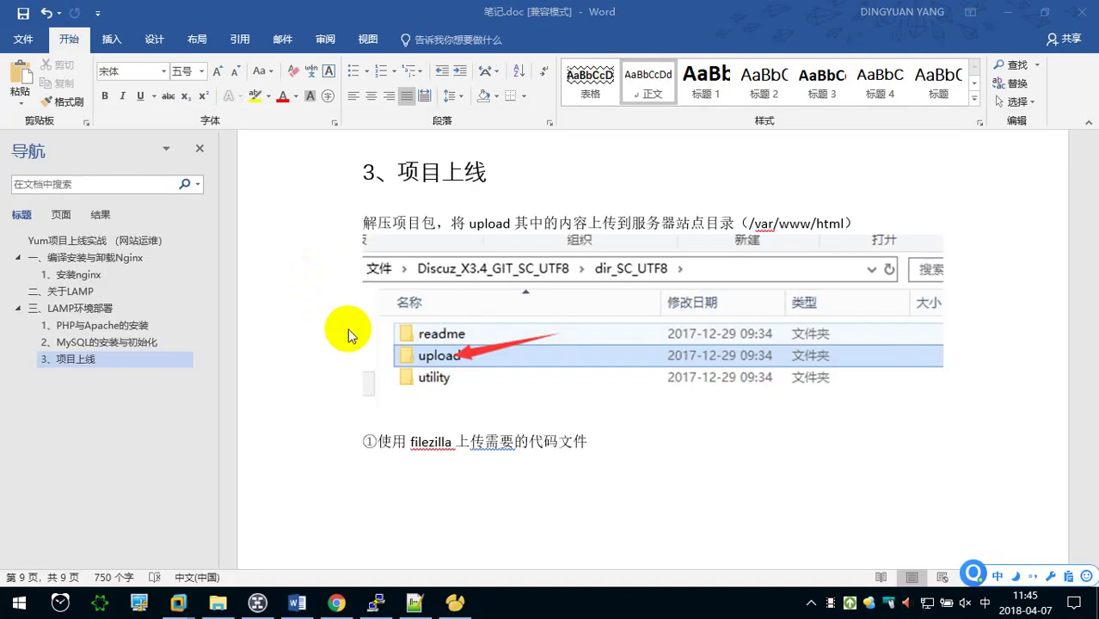
pyautogui.click(336, 603)
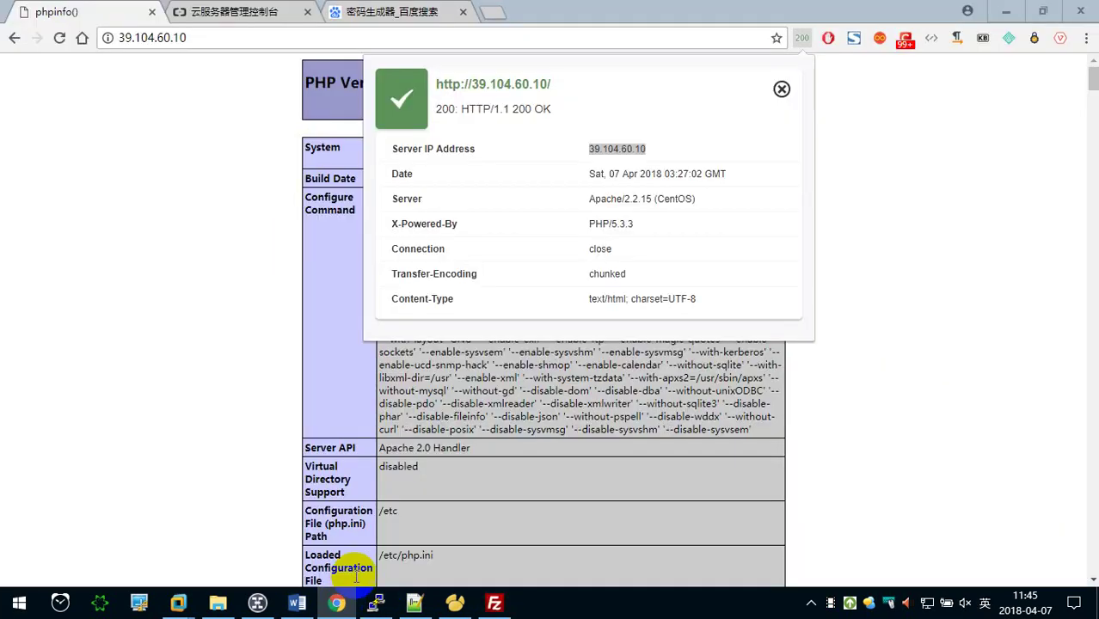
pyautogui.click(620, 112)
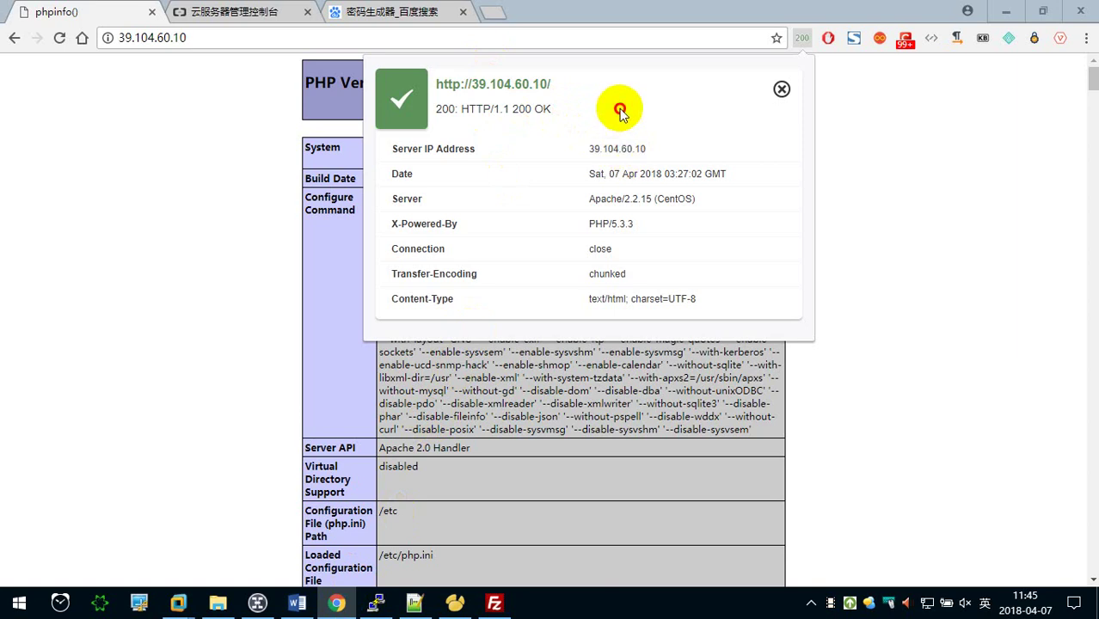
pyautogui.moveTo(644, 149); pyautogui.dragTo(578, 149)
pyautogui.hotkey('ctrl', 'c')
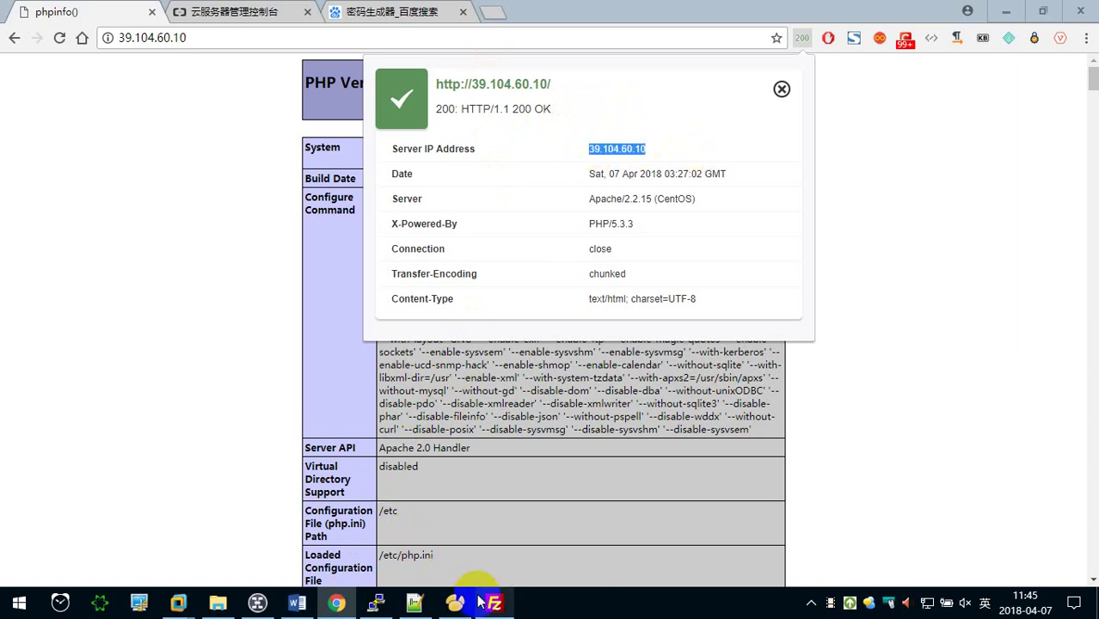
pyautogui.click(492, 602)
pyautogui.hotkey('ctrl', 'v')
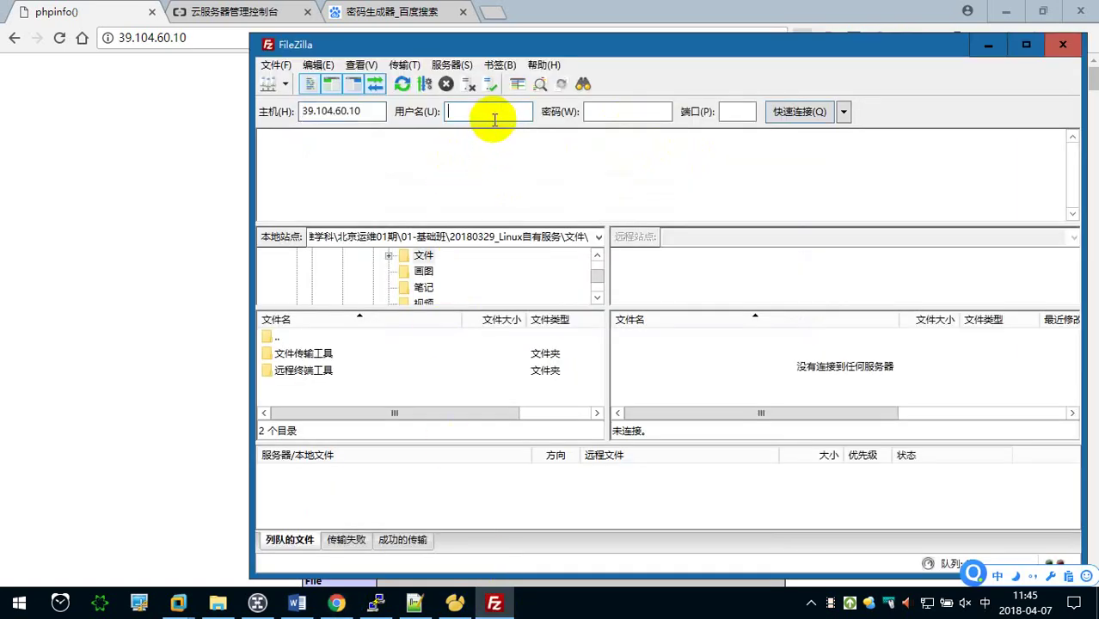
pyautogui.press('Tab')
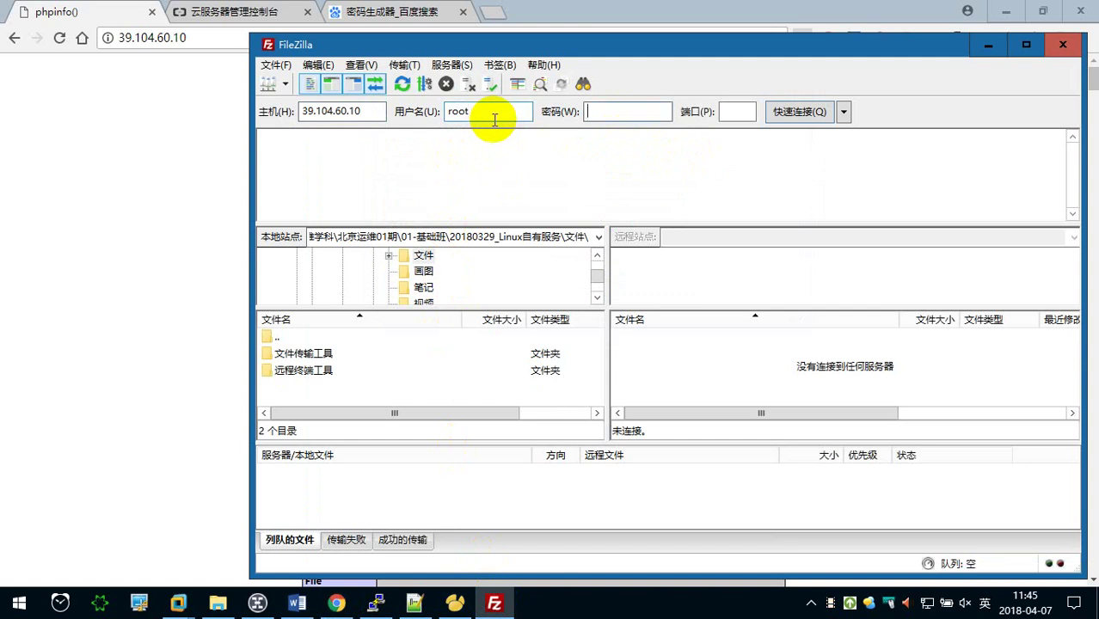
pyautogui.write('a')
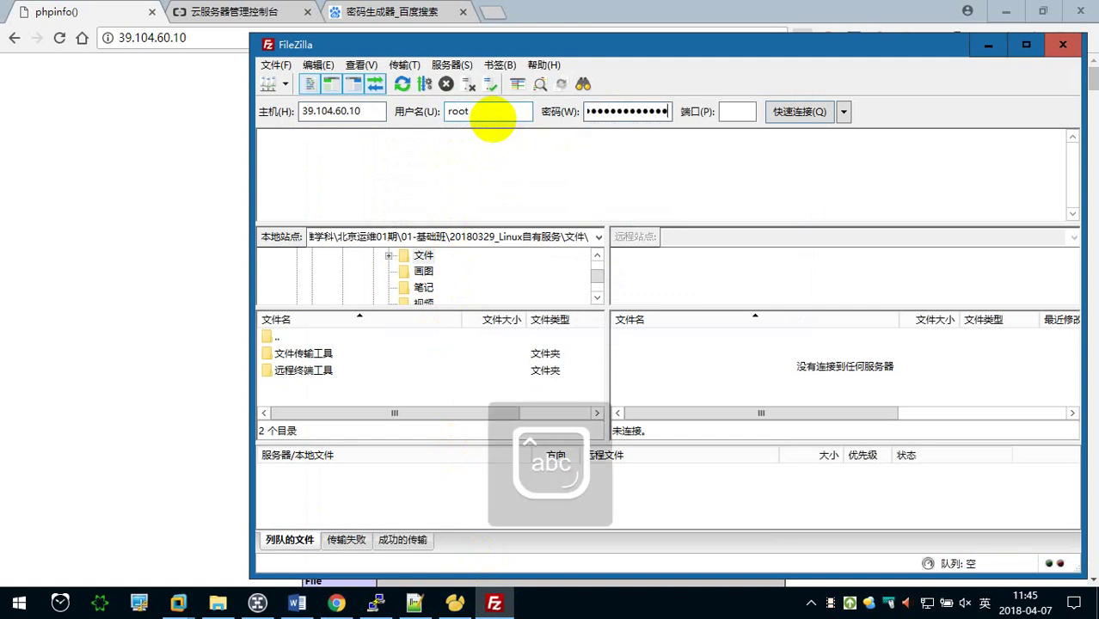
pyautogui.press('Tab')
pyautogui.write('22')
pyautogui.press('Return')
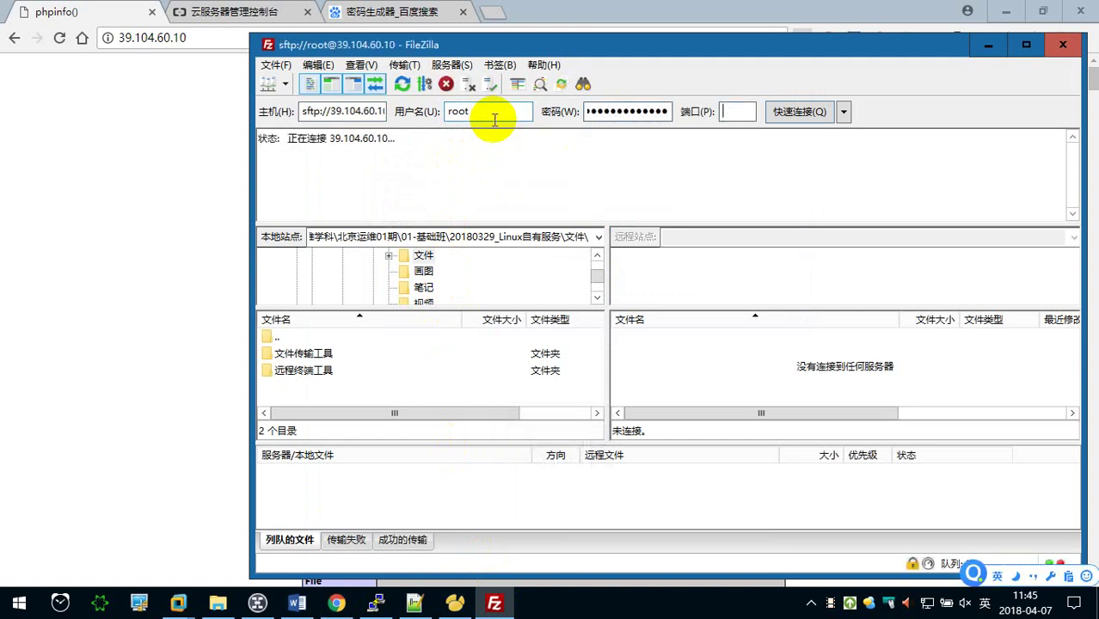
pyautogui.scroll(-3, 676, 337)
pyautogui.scroll(2, 677, 332)
pyautogui.click(718, 237)
pyautogui.write('/var/www/htm')
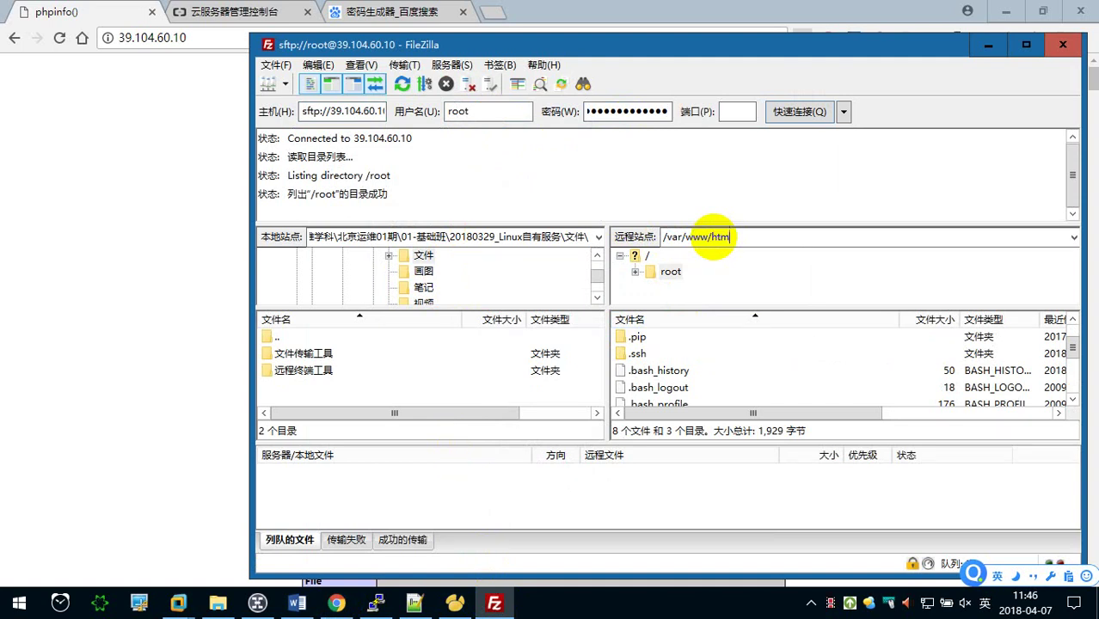
pyautogui.write('l')
pyautogui.press('Return')
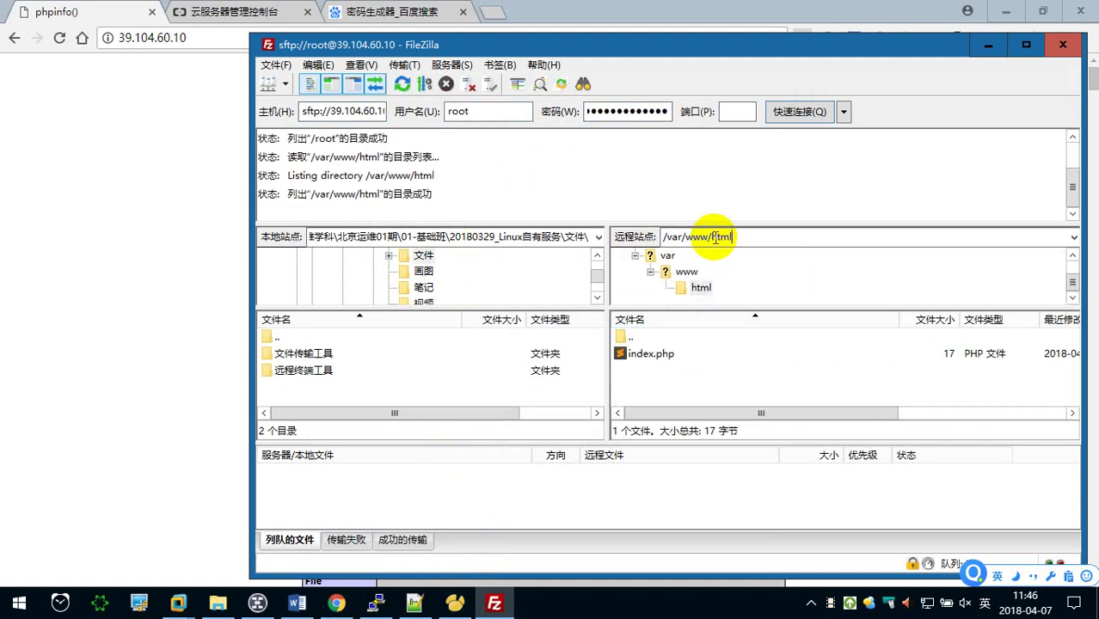
# - Delete index.php from the remote /var/www/html, then select the local upload folder
pyautogui.click(669, 360)
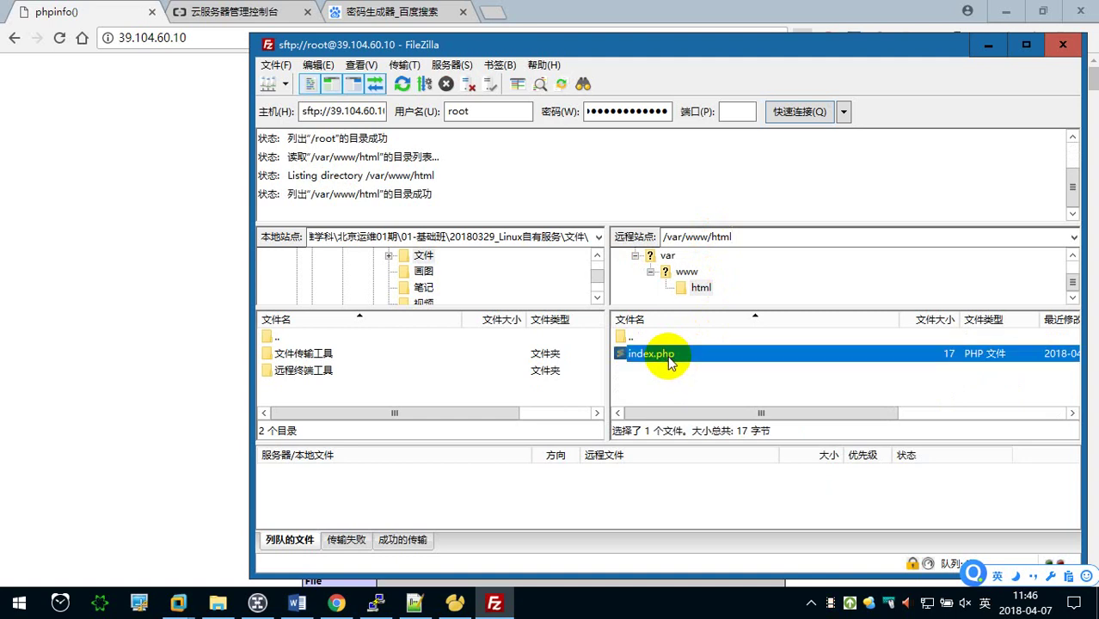
pyautogui.rightClick(669, 360)
pyautogui.click(741, 493)
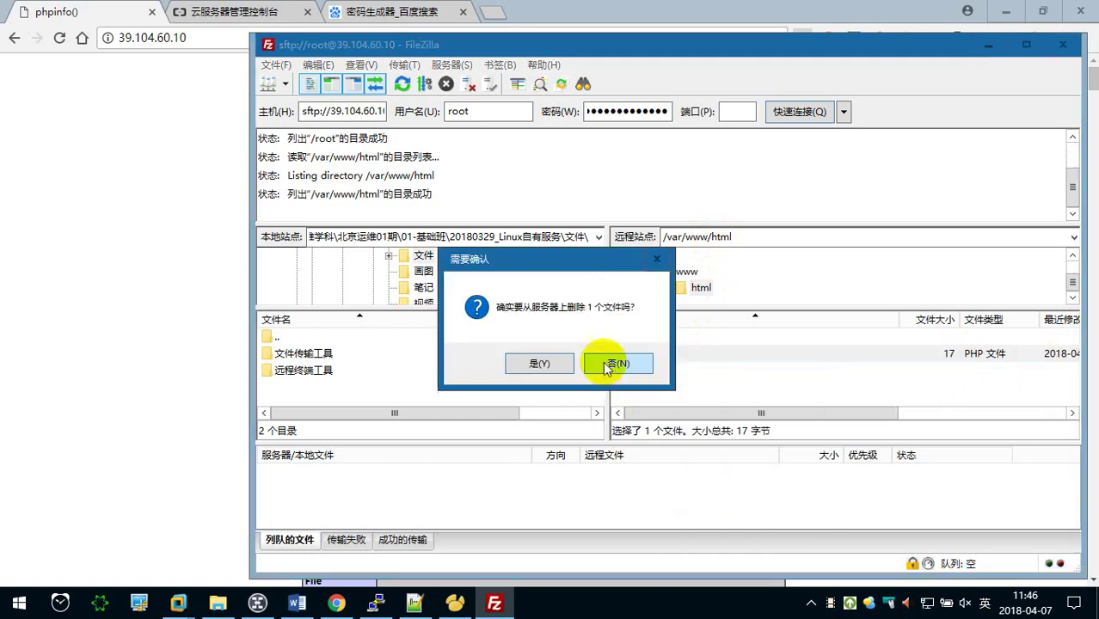
pyautogui.click(551, 365)
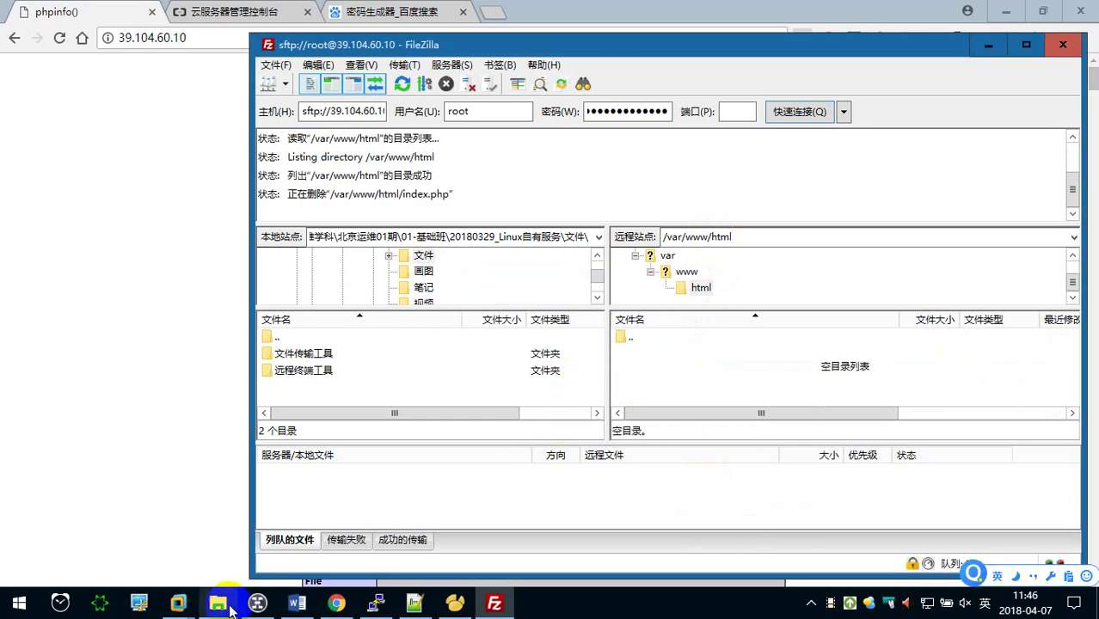
pyautogui.click(218, 603)
pyautogui.click(238, 291)
# - Drag all 26 items from the local upload folder into FileZilla's remote /var/www/html pane
pyautogui.doubleClick(238, 291)
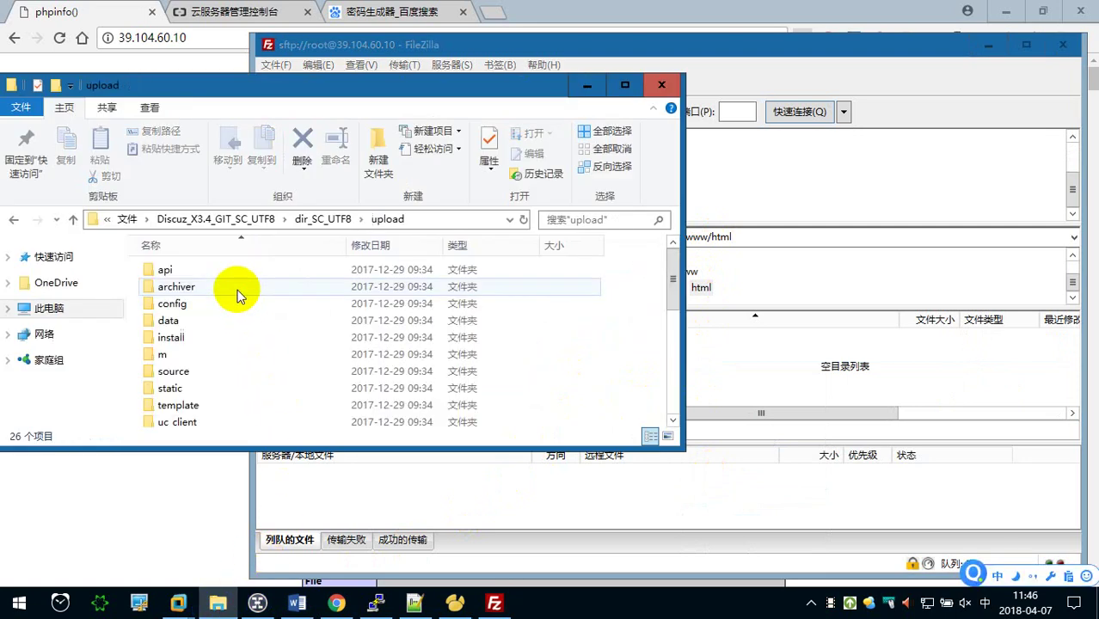
pyautogui.scroll(-3, 215, 335)
pyautogui.scroll(-1, 219, 362)
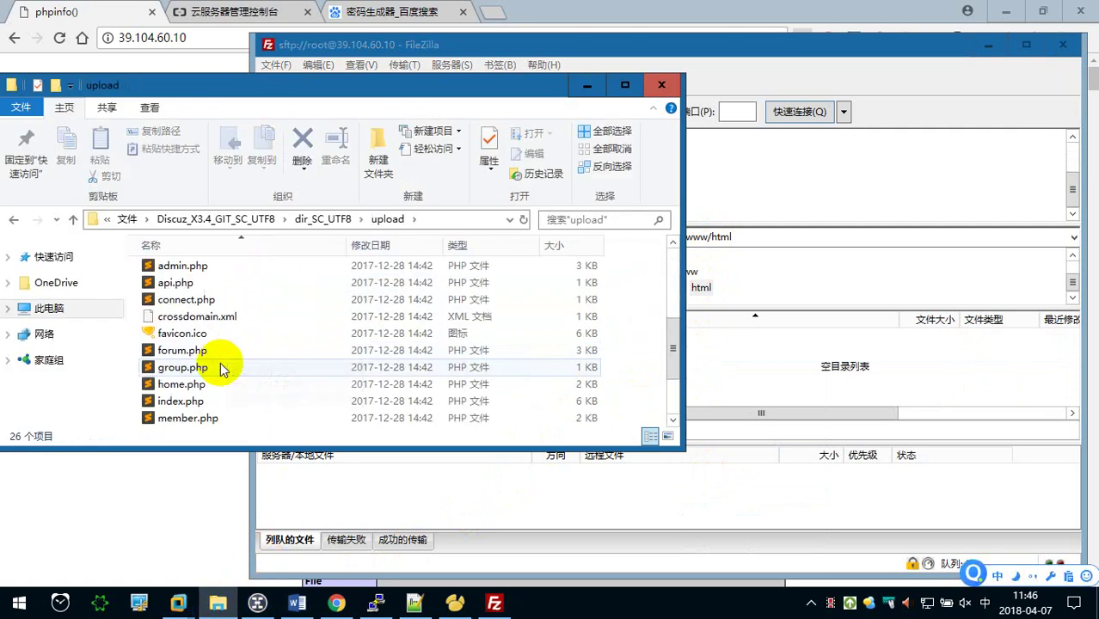
pyautogui.click(191, 405)
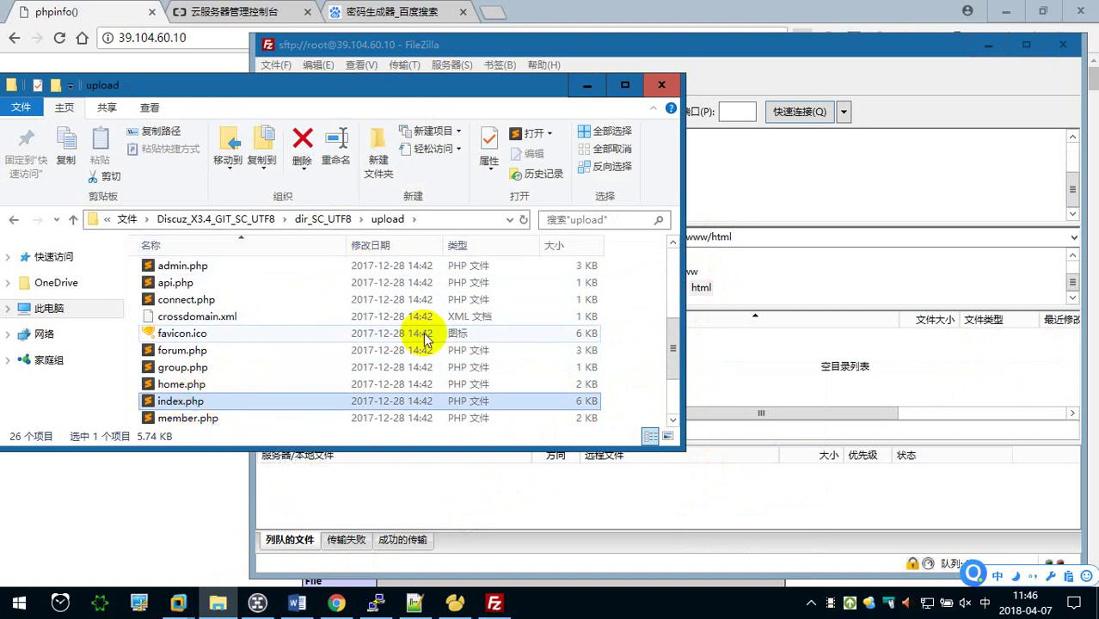
pyautogui.scroll(4, 418, 340)
pyautogui.scroll(-5, 400, 355)
pyautogui.hotkey('ctrl', 'a')
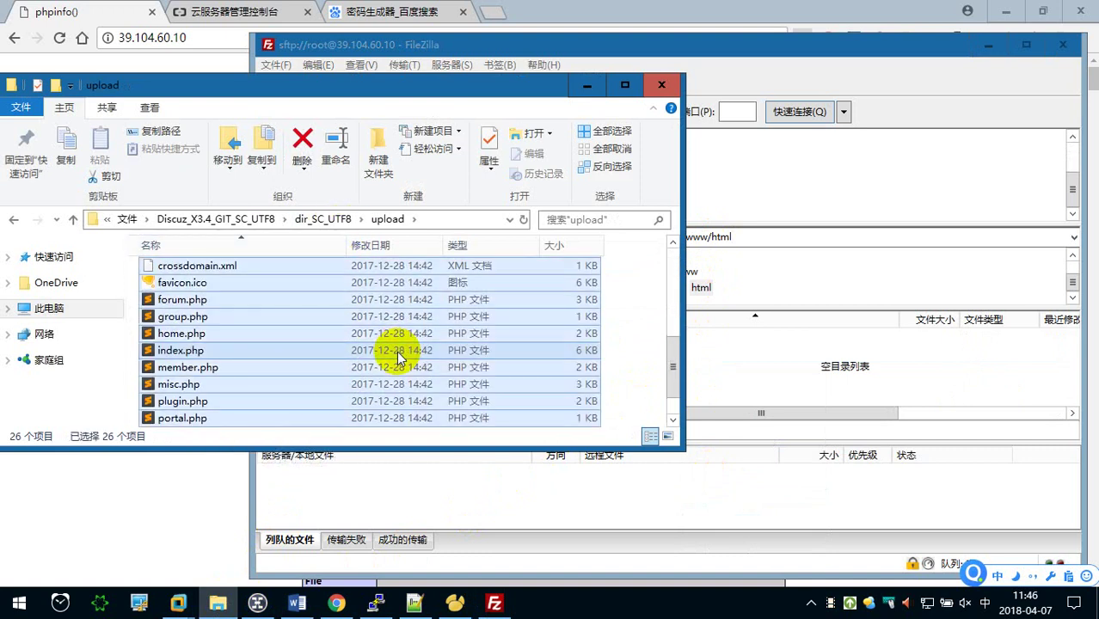
pyautogui.moveTo(397, 351)
pyautogui.mouseDown()
pyautogui.moveTo(611, 362)
pyautogui.moveTo(761, 344)
pyautogui.mouseUp()
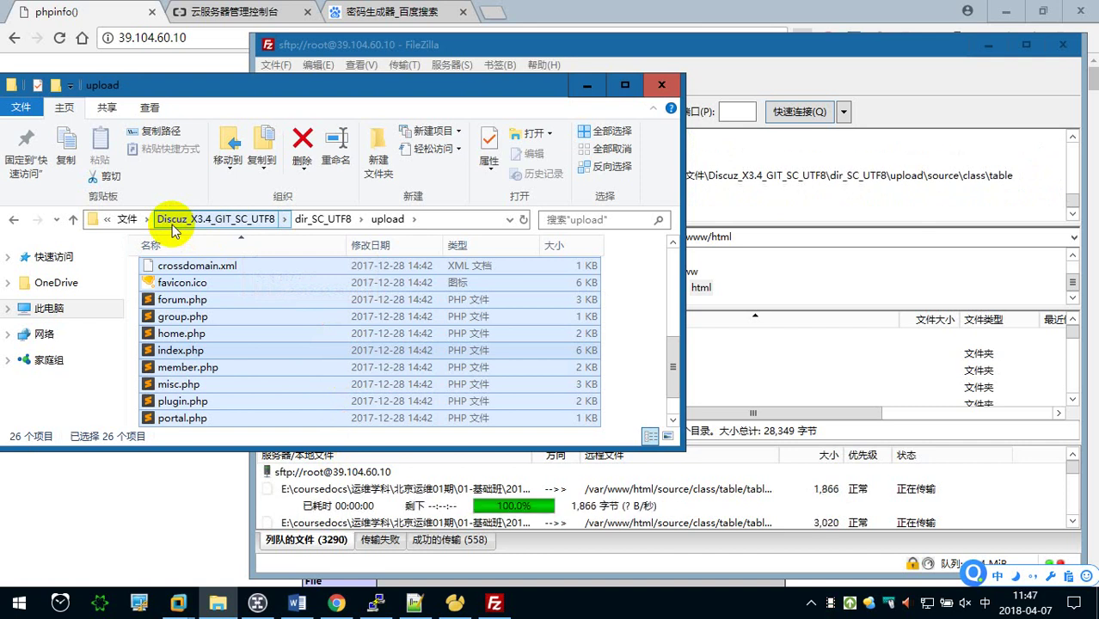
# - Search Baidu for 'discuz' and browse the Discuz! official site
pyautogui.click(369, 17)
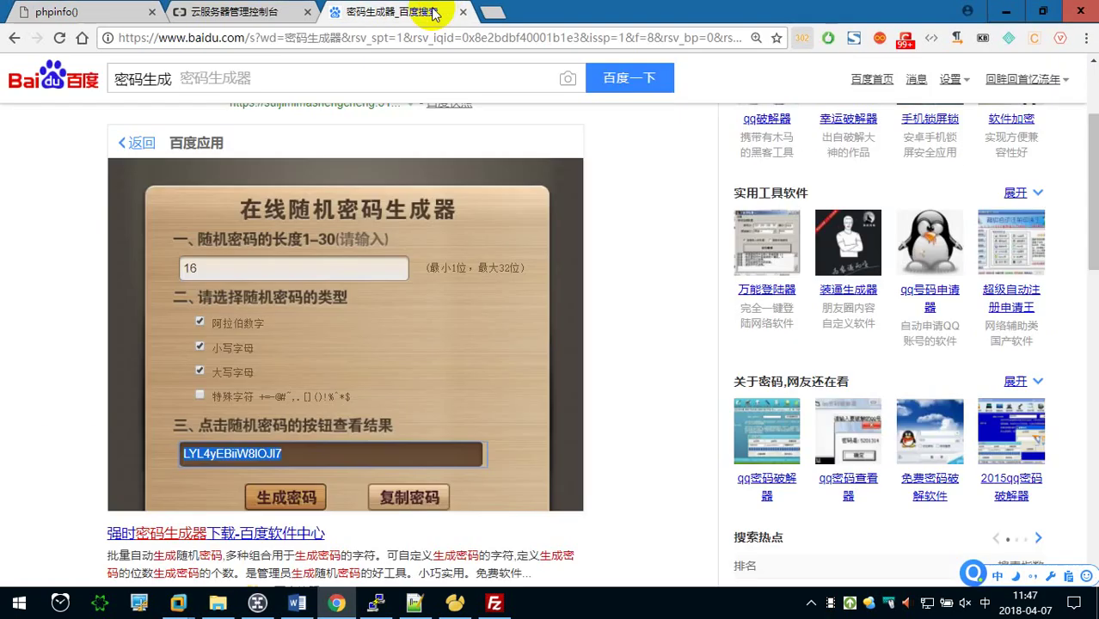
pyautogui.moveTo(269, 75); pyautogui.dragTo(110, 86)
pyautogui.write("di's'")
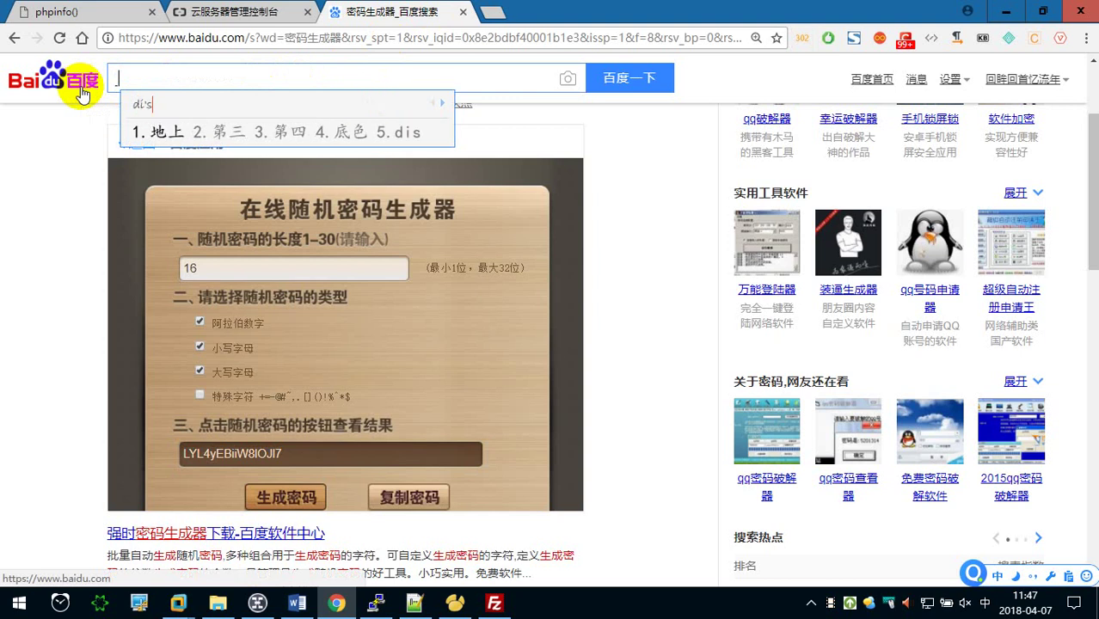
pyautogui.write('c')
pyautogui.press('shift')
pyautogui.write('uz')
pyautogui.press('Return')
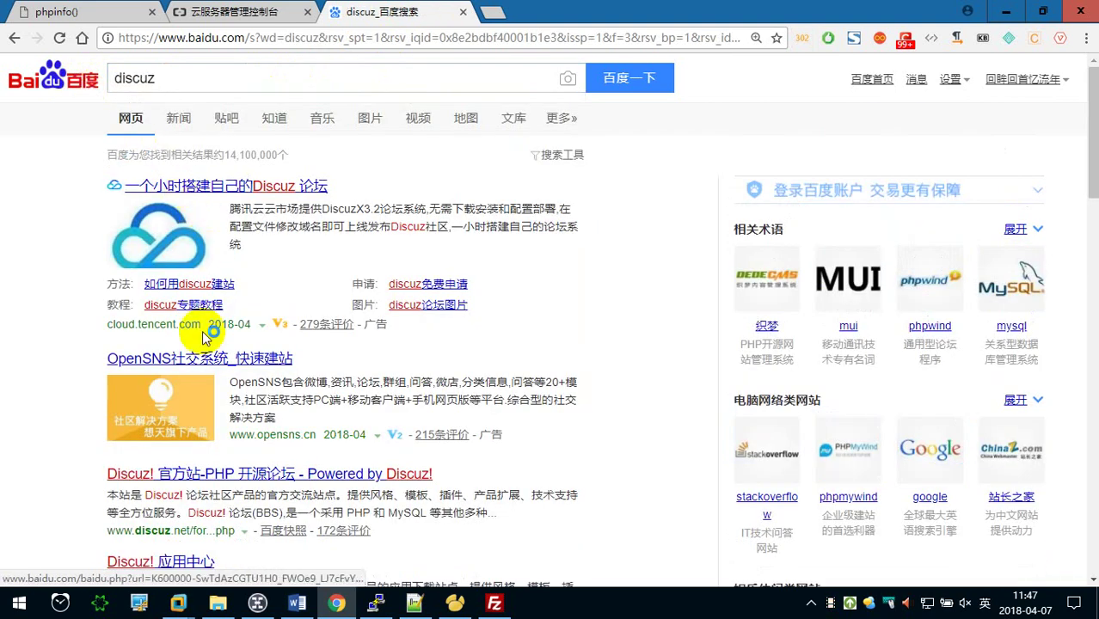
pyautogui.scroll(-2, 204, 337)
pyautogui.click(247, 312)
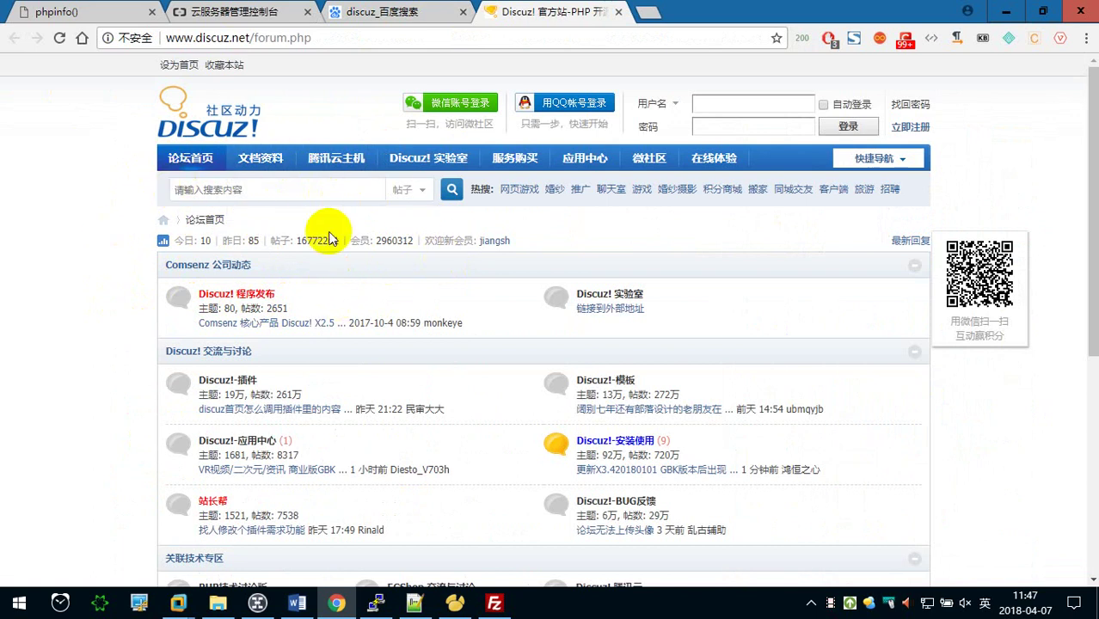
pyautogui.scroll(-2, 197, 297)
pyautogui.scroll(-3, 154, 301)
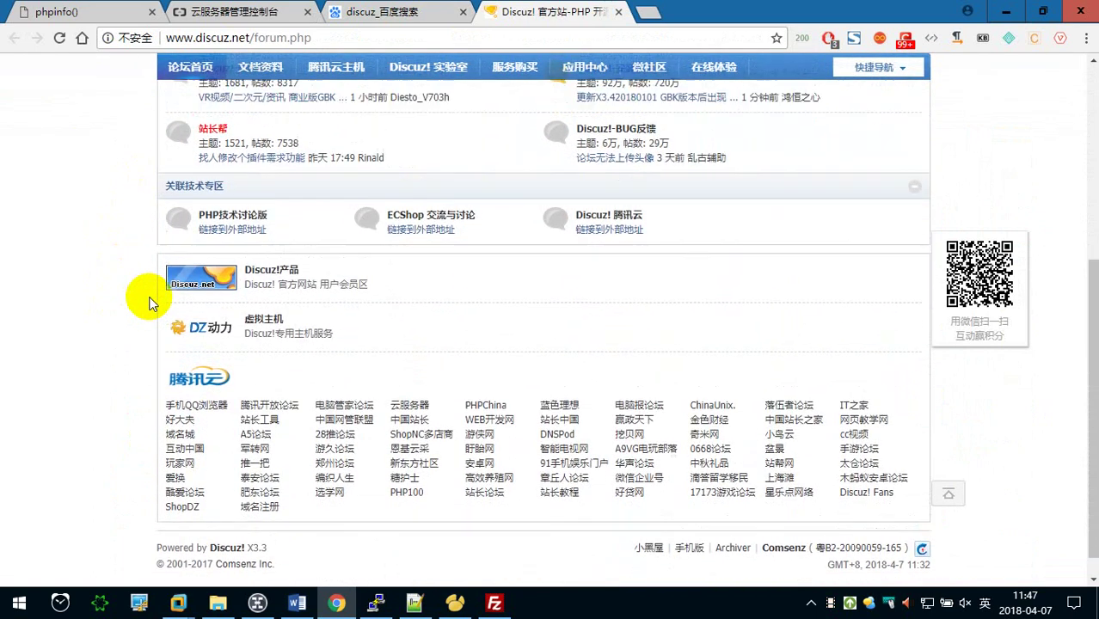
pyautogui.scroll(5, 148, 303)
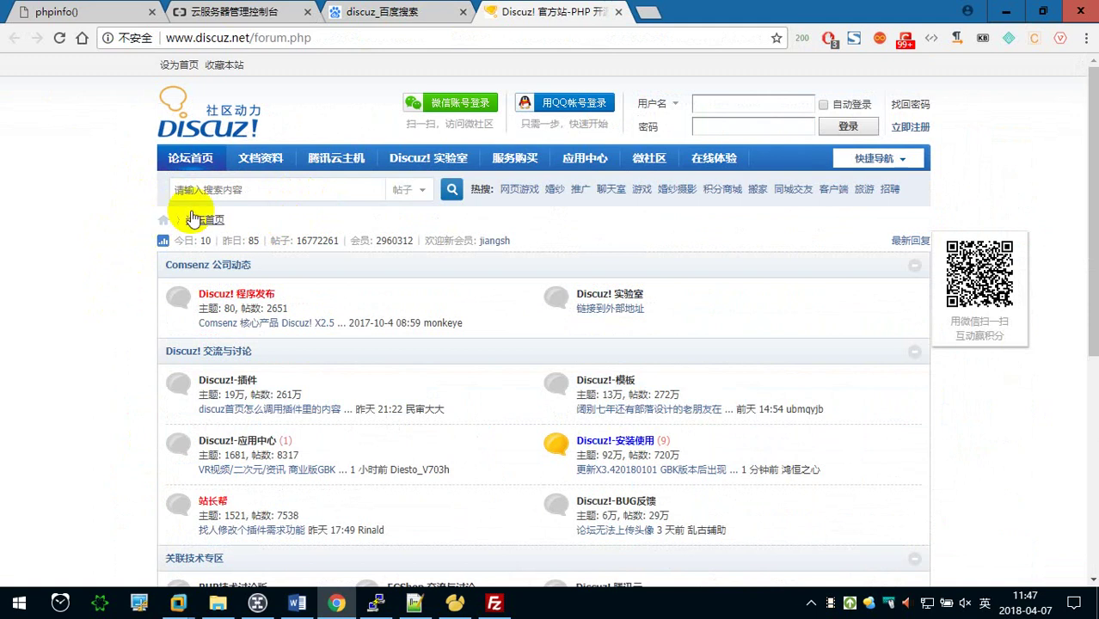
# - Go back to the 39.104.60.10 phpinfo tab showing PHP Version 5.3.3
pyautogui.click(380, 11)
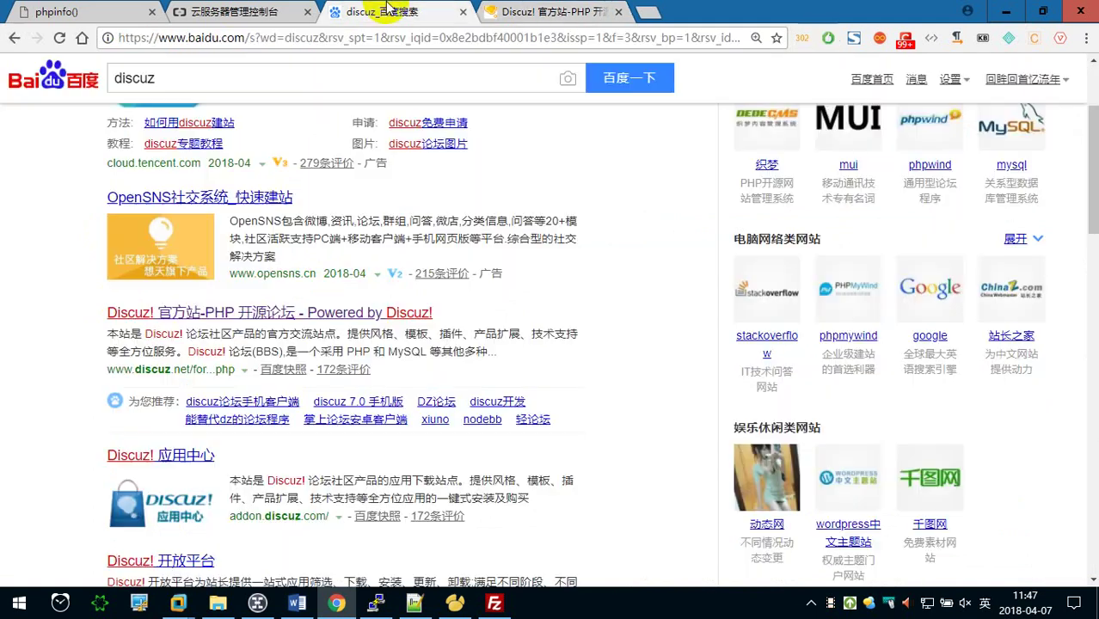
pyautogui.click(254, 8)
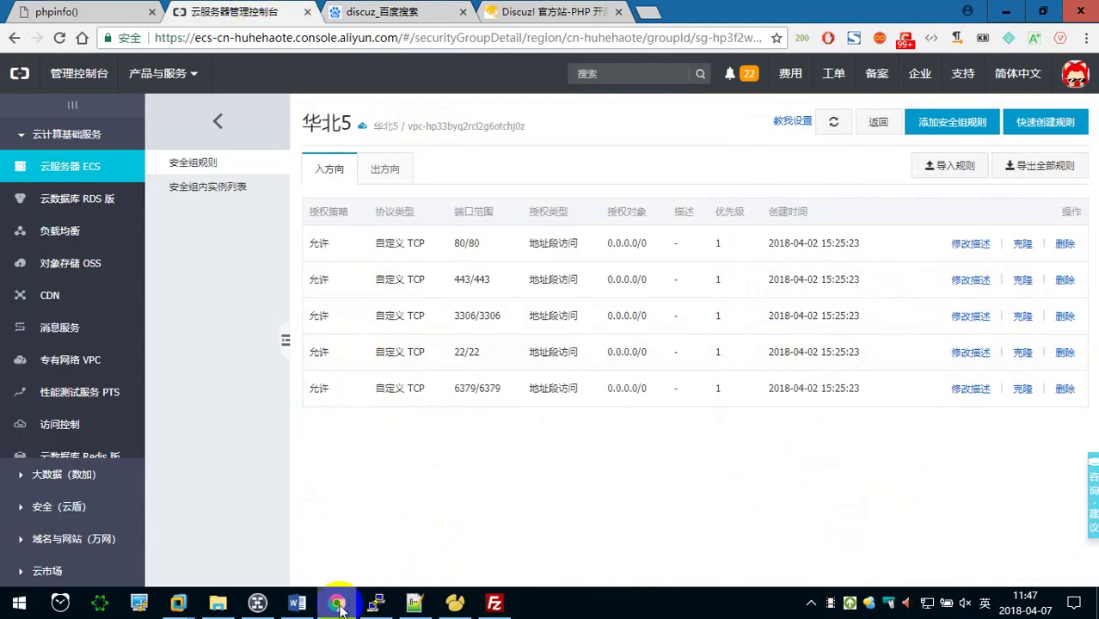
pyautogui.click(336, 602)
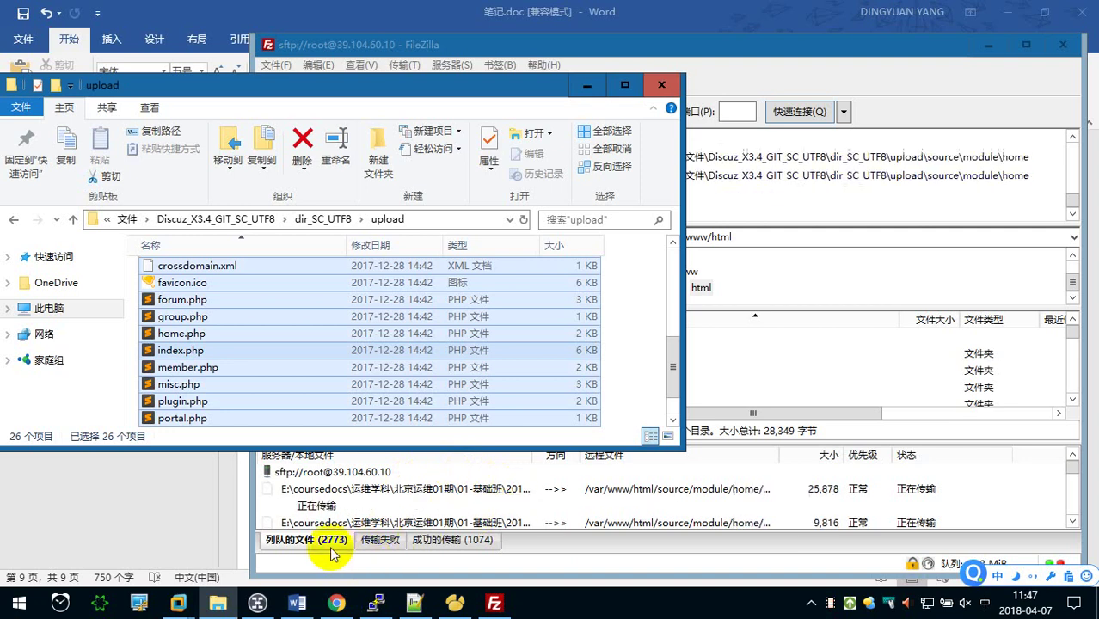
pyautogui.click(337, 602)
pyautogui.click(54, 11)
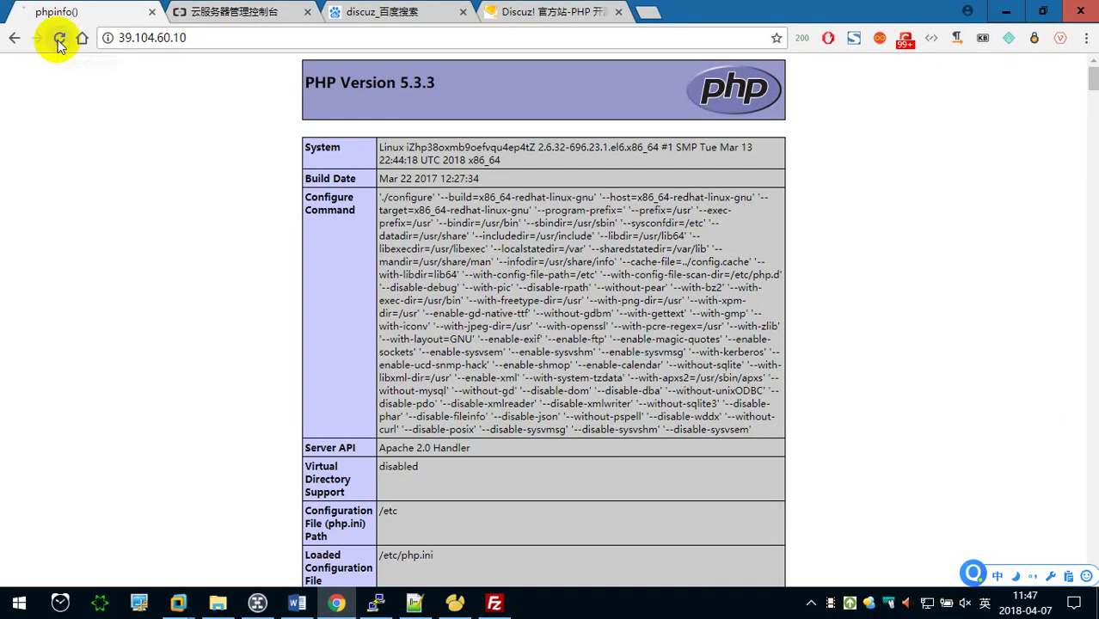
# - Reload 39.104.60.10 to reach the Discuz! installer, checking FileZilla's upload queue in between
pyautogui.click(58, 40)
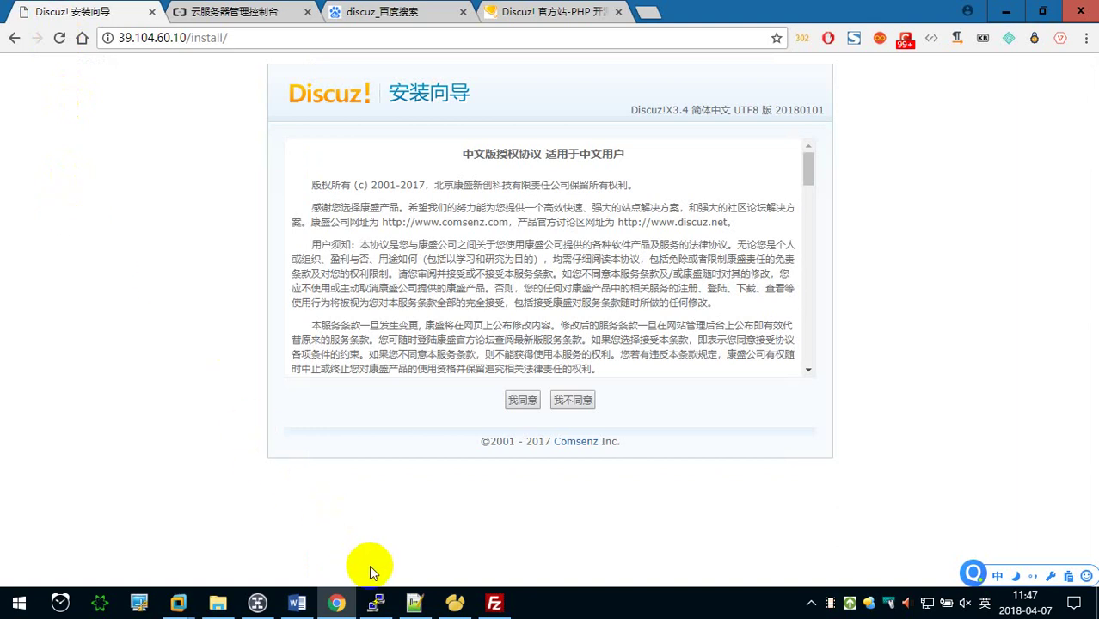
pyautogui.click(494, 603)
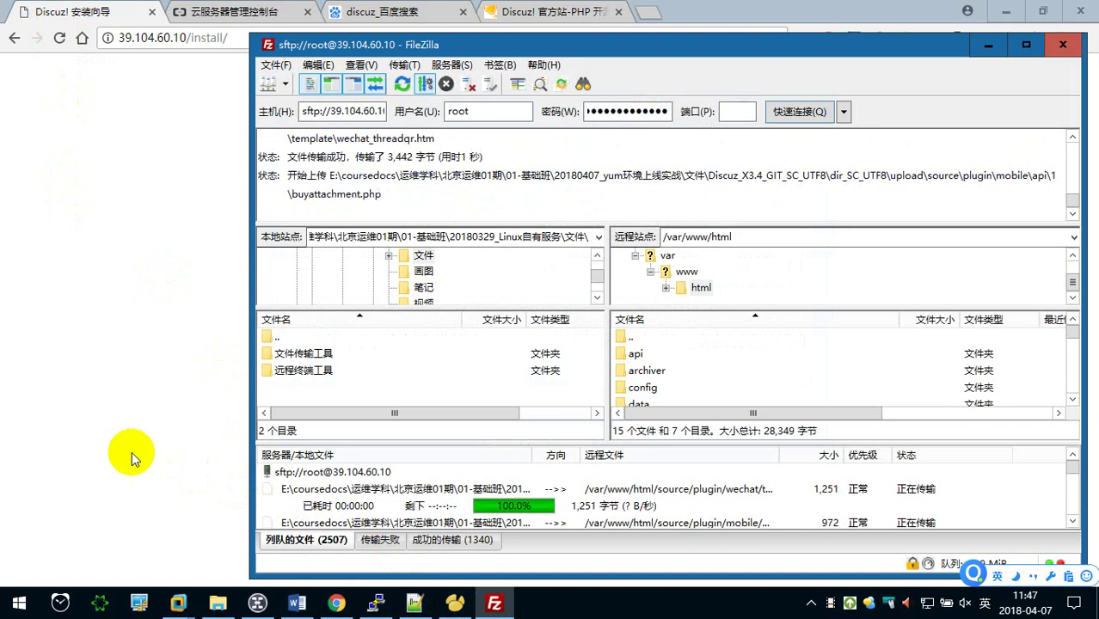
pyautogui.click(176, 367)
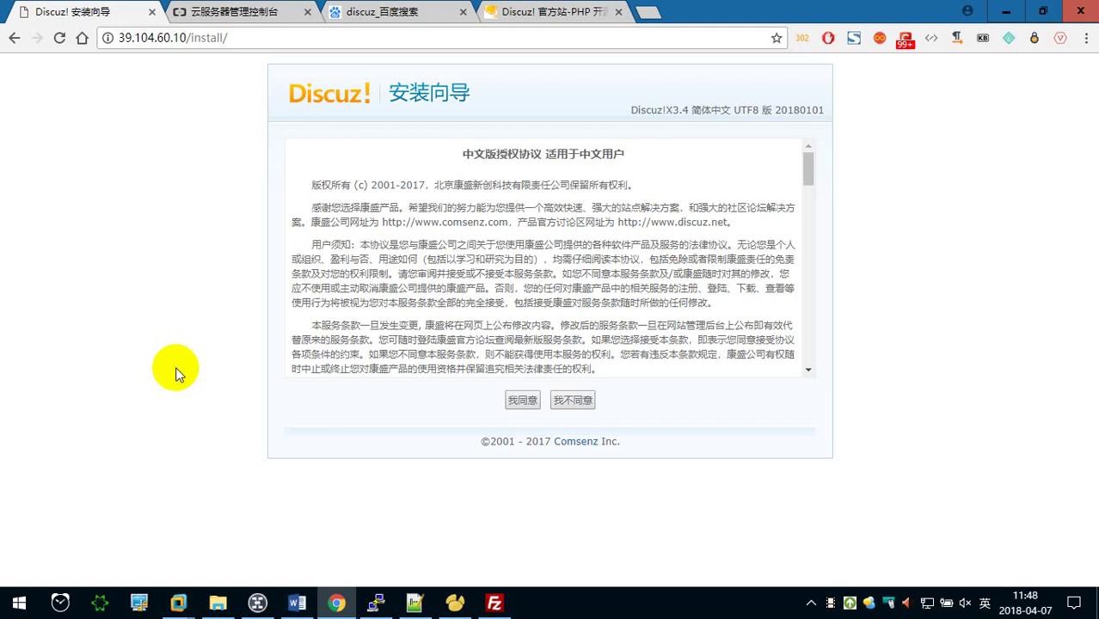
pyautogui.click(495, 603)
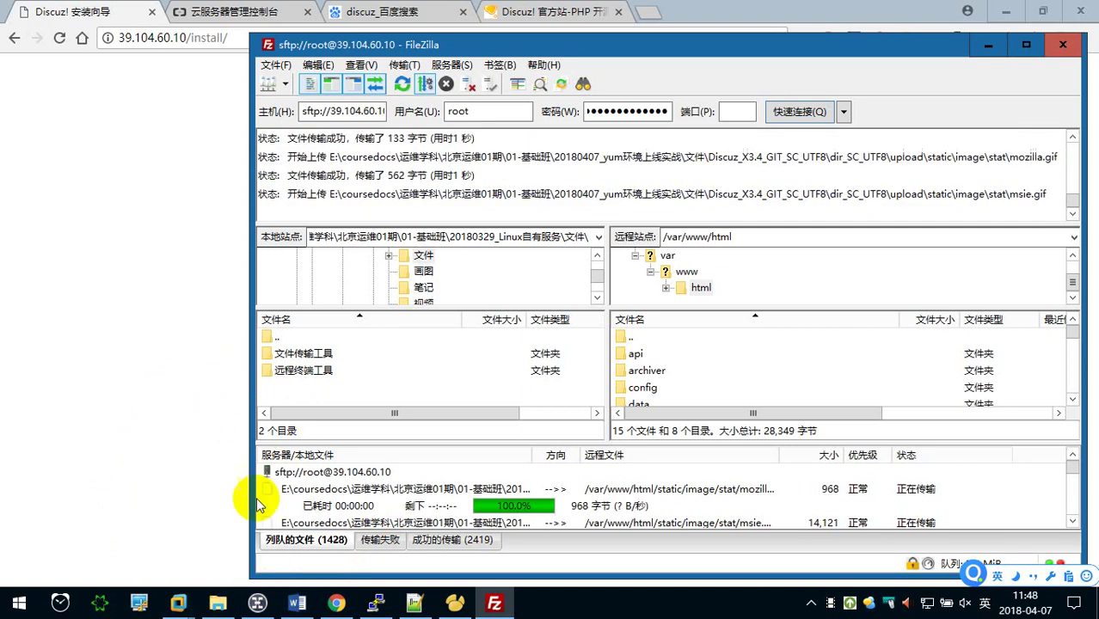
# - Navigate File Explorer up to the 文件 folder, minimize it, and bring the Word notes back
pyautogui.click(215, 604)
pyautogui.click(245, 217)
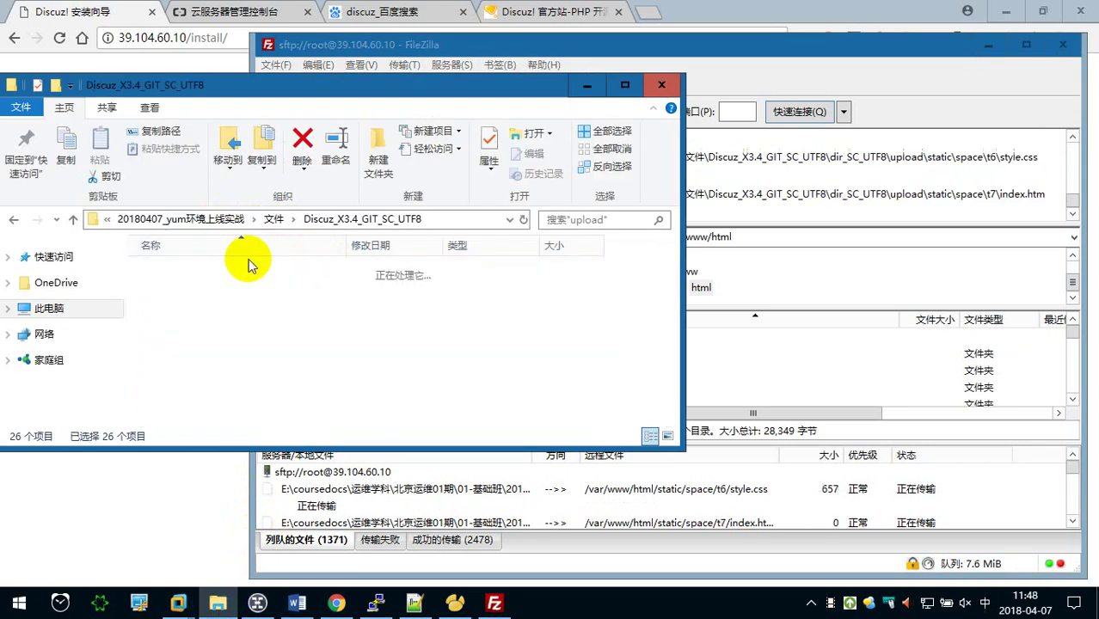
pyautogui.click(273, 218)
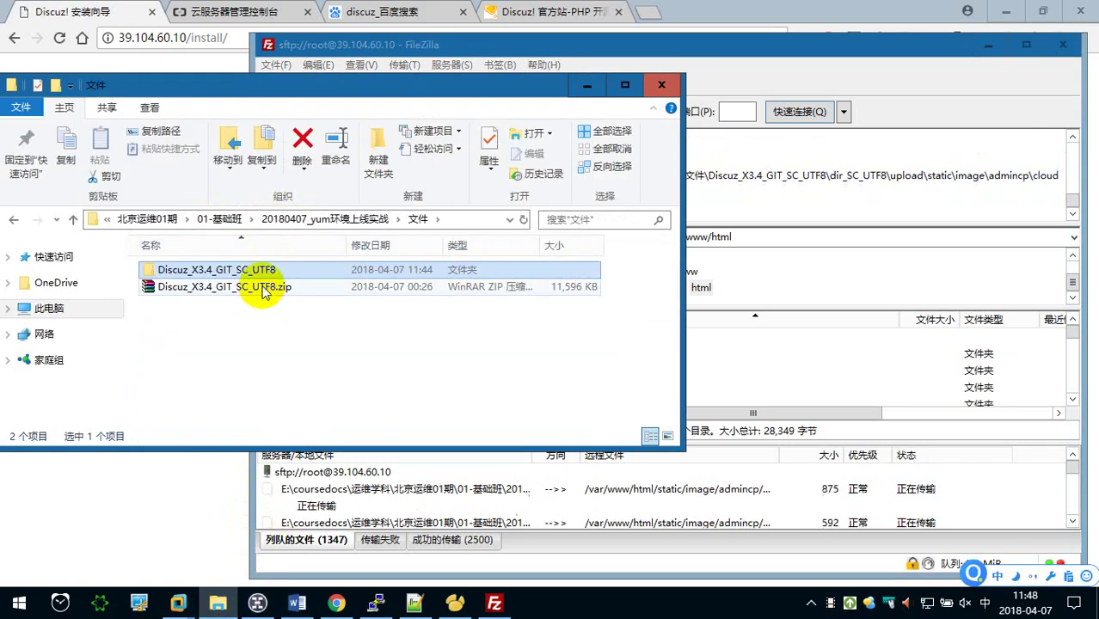
pyautogui.click(310, 325)
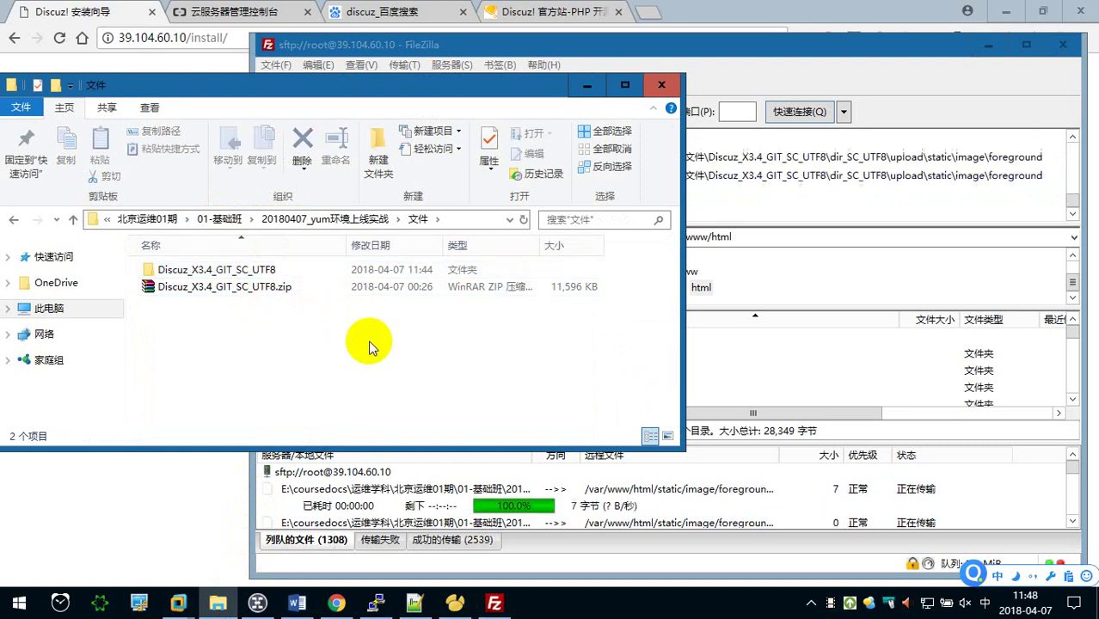
pyautogui.click(574, 87)
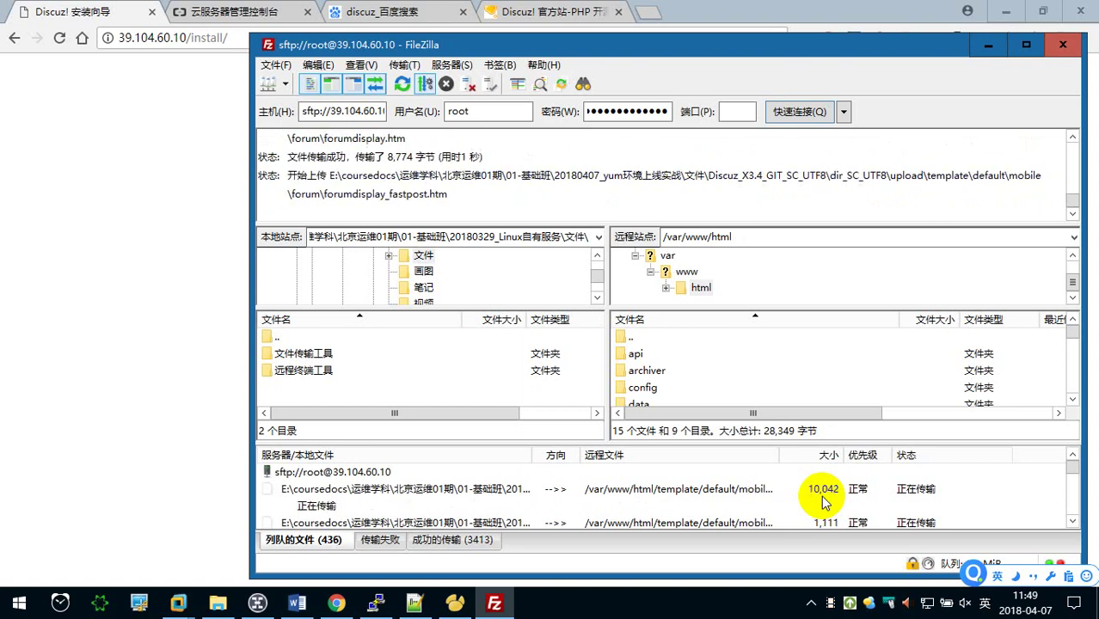
pyautogui.click(297, 603)
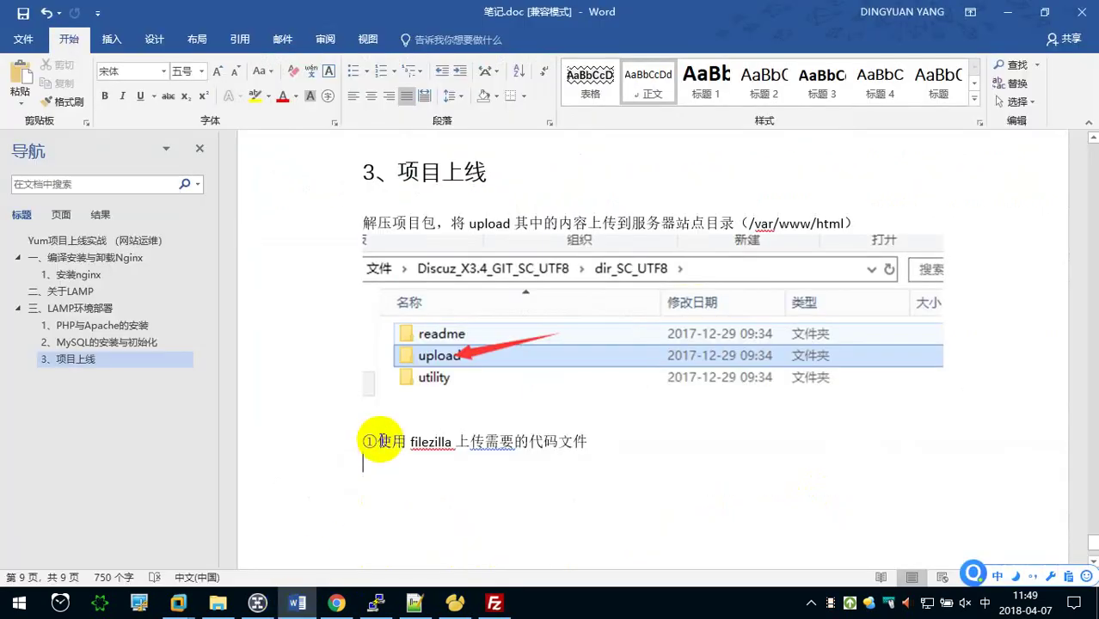
# - Type '②传完之后打开网站的首页，会运行' as a new note line
pyautogui.scroll(-1, 379, 439)
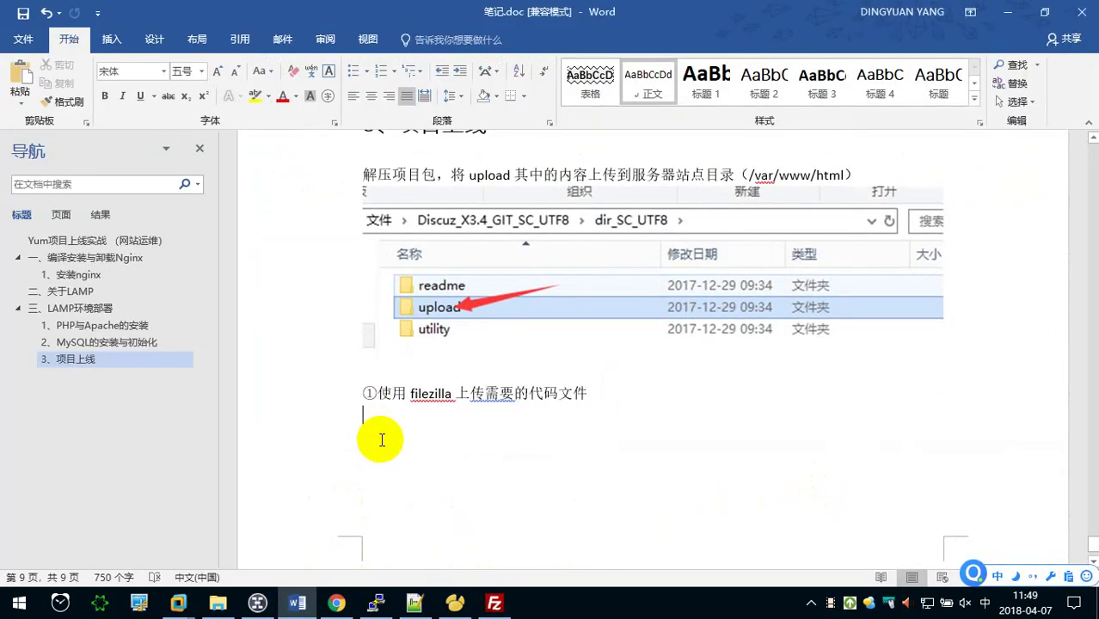
pyautogui.write('②')
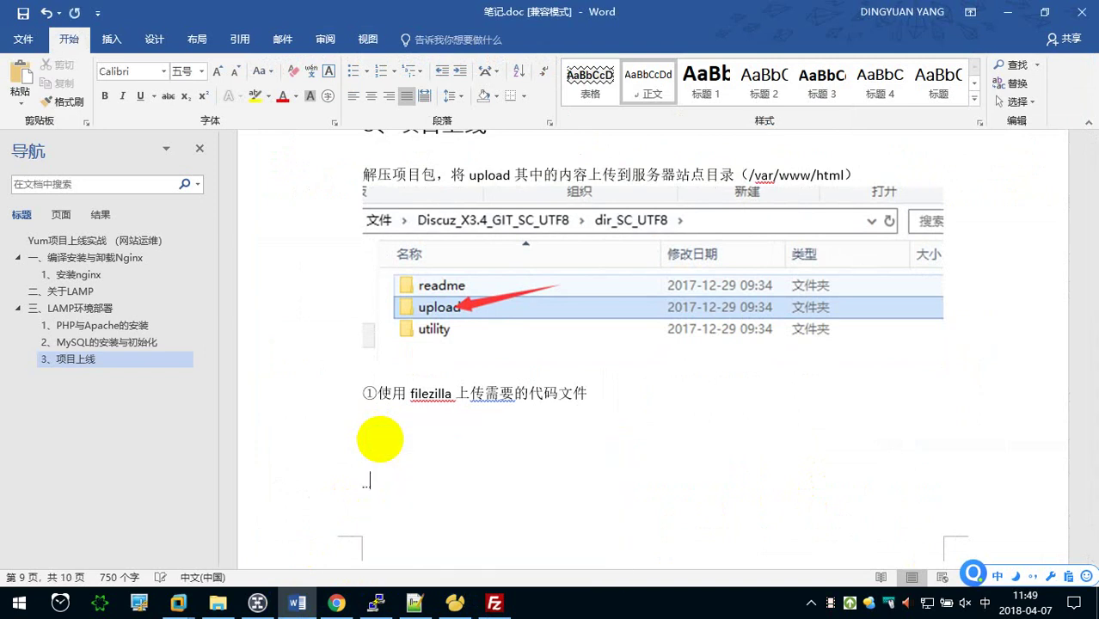
pyautogui.write('.chu传完之后shi')
pyautogui.press('BackSpace')
pyautogui.write('dak')
pyautogui.press('Escape')
pyautogui.write('wangzhan')
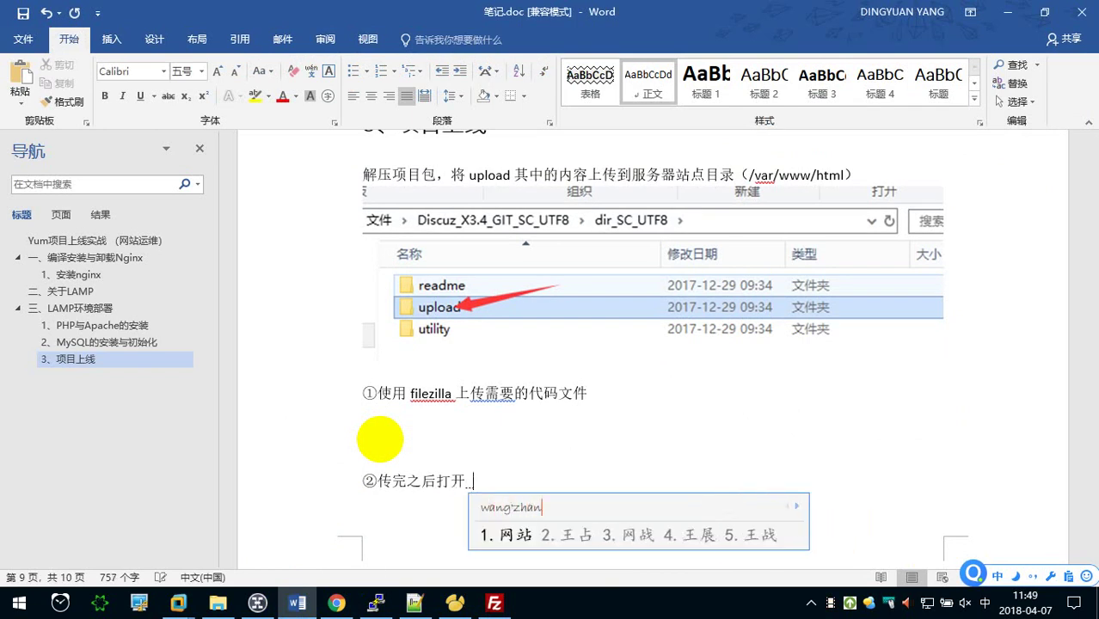
pyautogui.write(' de .shouye ,hui yunx')
pyautogui.press('space')
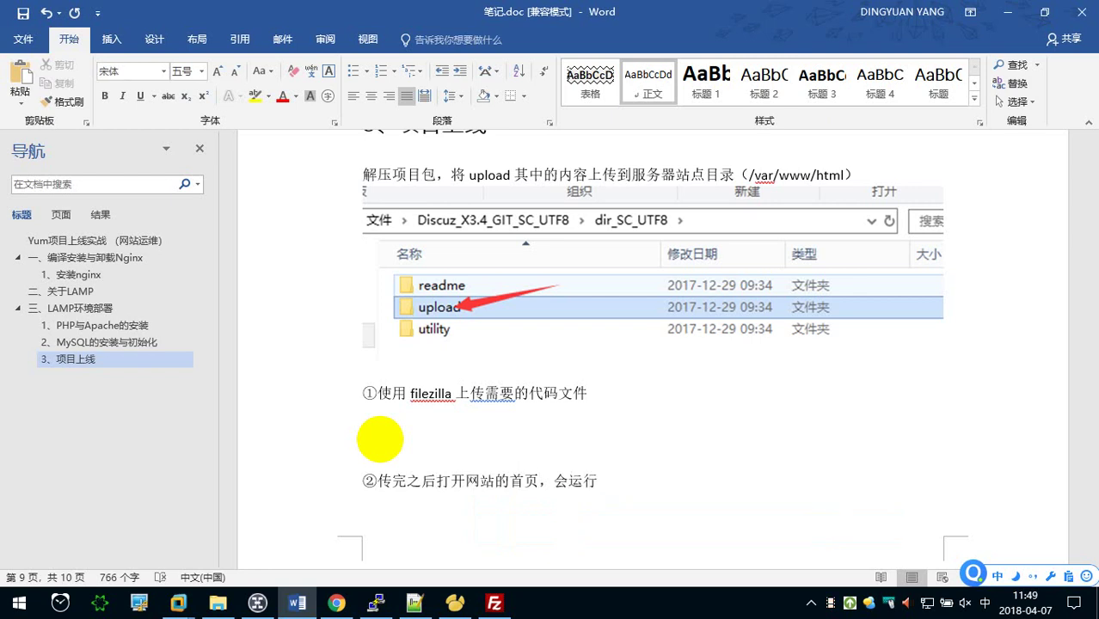
# - Finish the line with 'DZ 的安装向导' and confirm FileZilla's upload completed
pyautogui.press('capslock')
pyautogui.write('P de')
pyautogui.press('space')
pyautogui.write('anzhuang .xiangdao')
pyautogui.press('Escape')
pyautogui.write('xia')
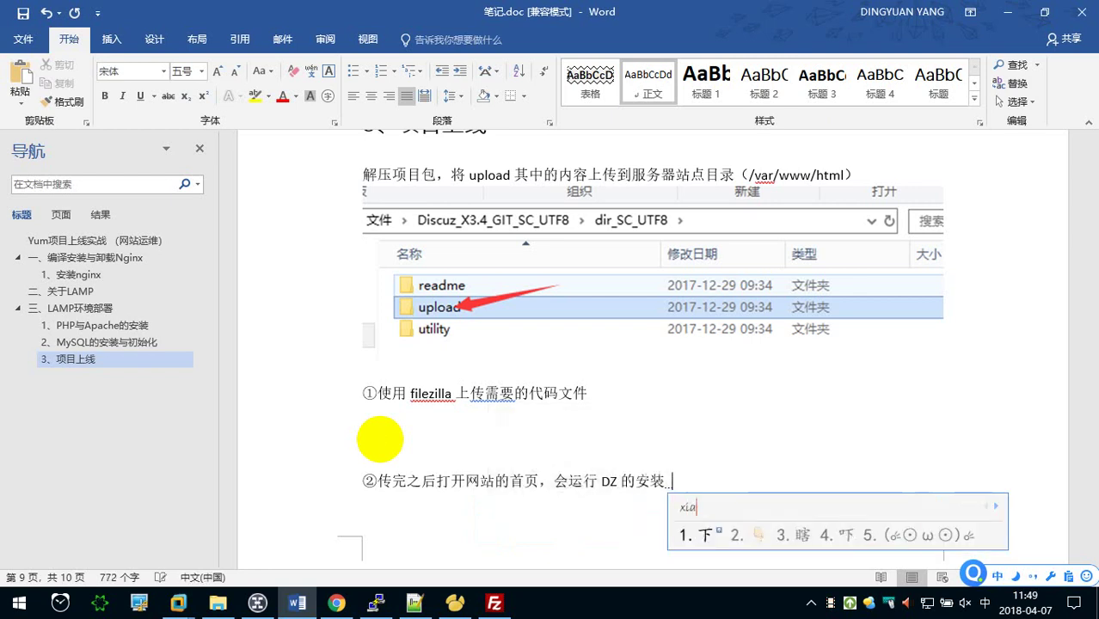
pyautogui.write('2')
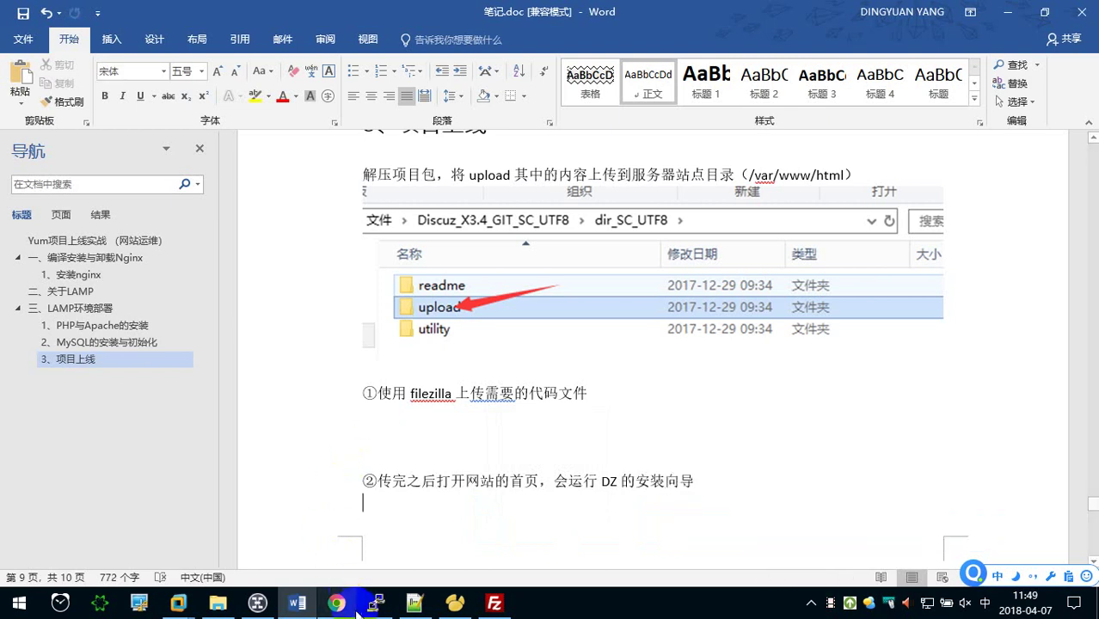
pyautogui.click(495, 604)
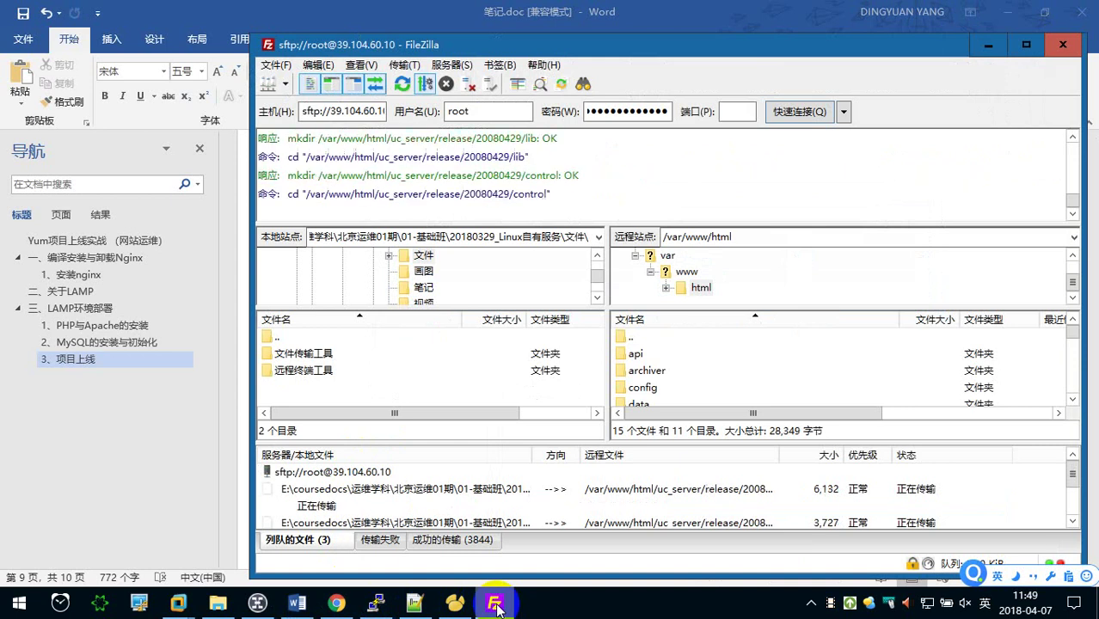
pyautogui.click(495, 605)
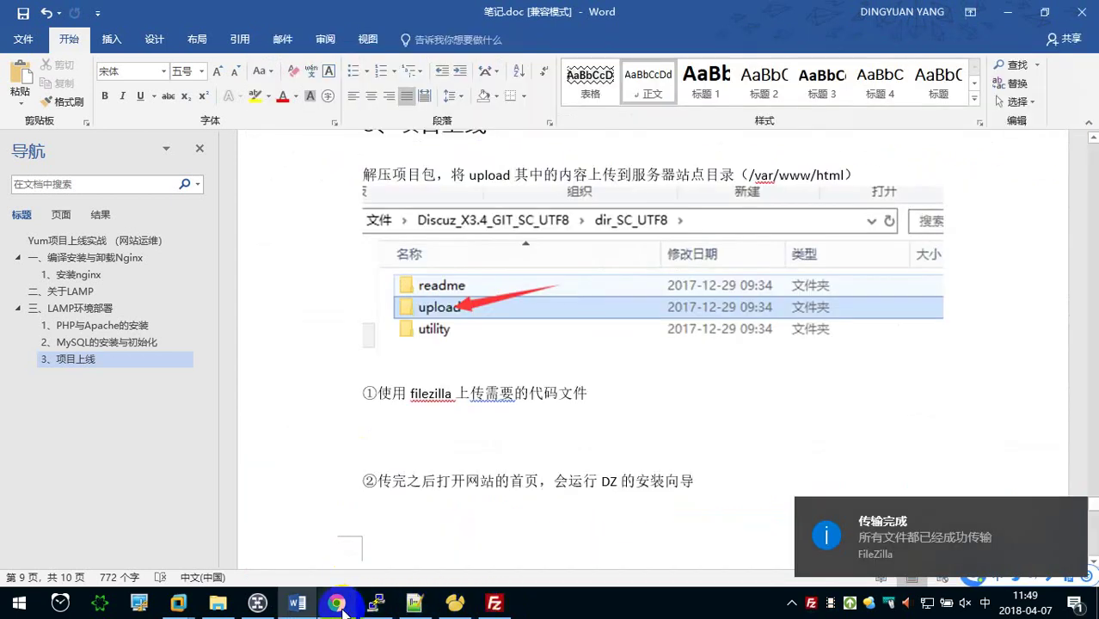
# - Reload the Discuz install page in Chrome and close the Baidu and Discuz 官方站 tabs
pyautogui.click(339, 603)
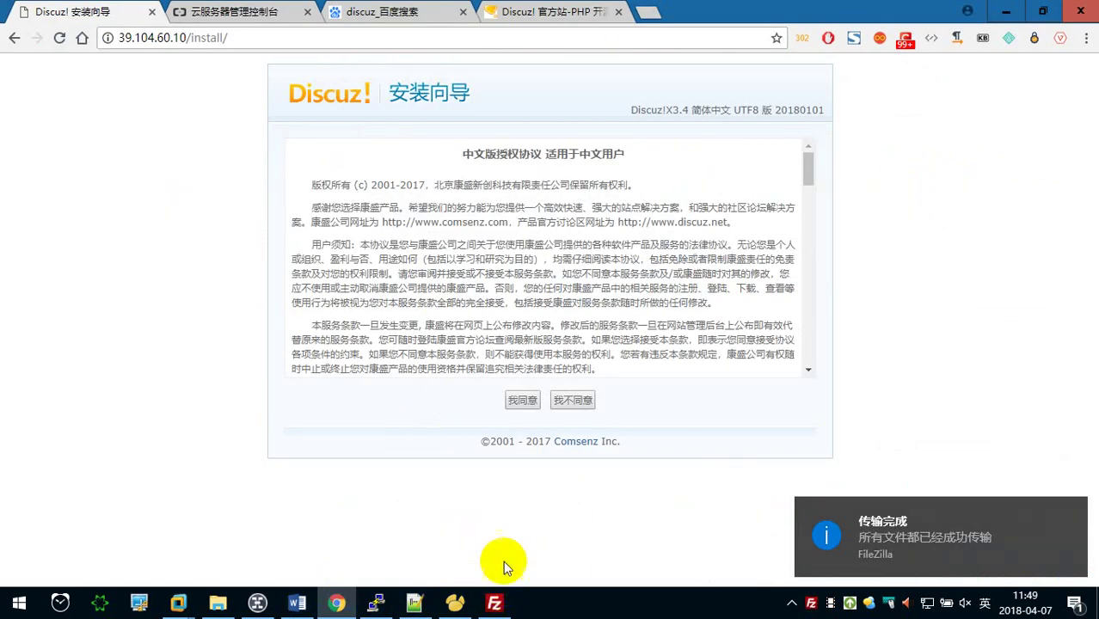
pyautogui.click(59, 38)
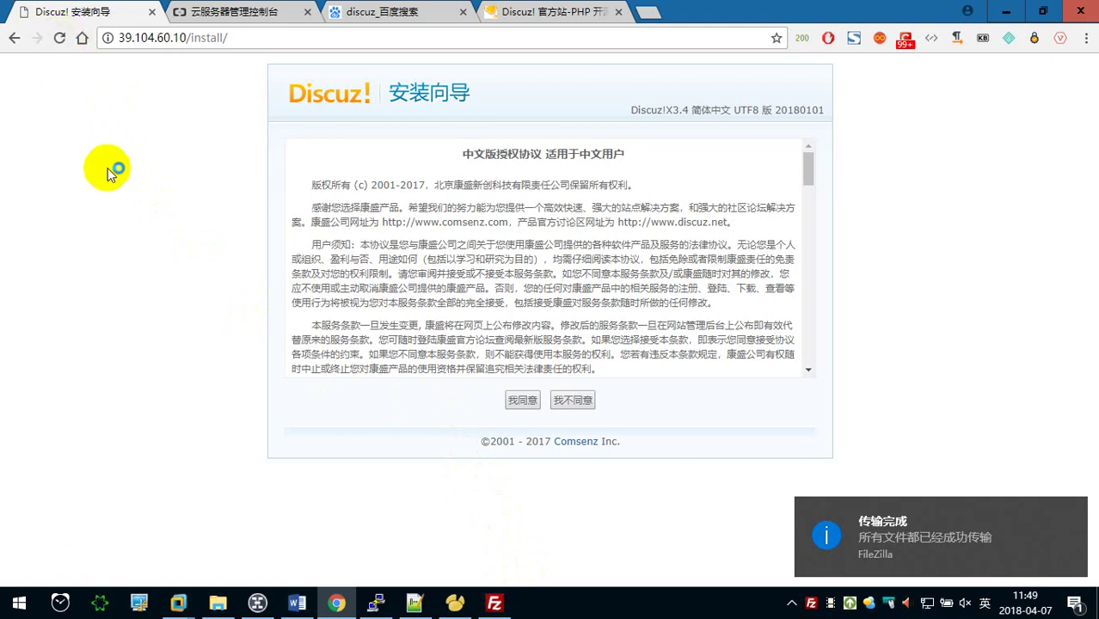
pyautogui.click(462, 12)
pyautogui.click(463, 12)
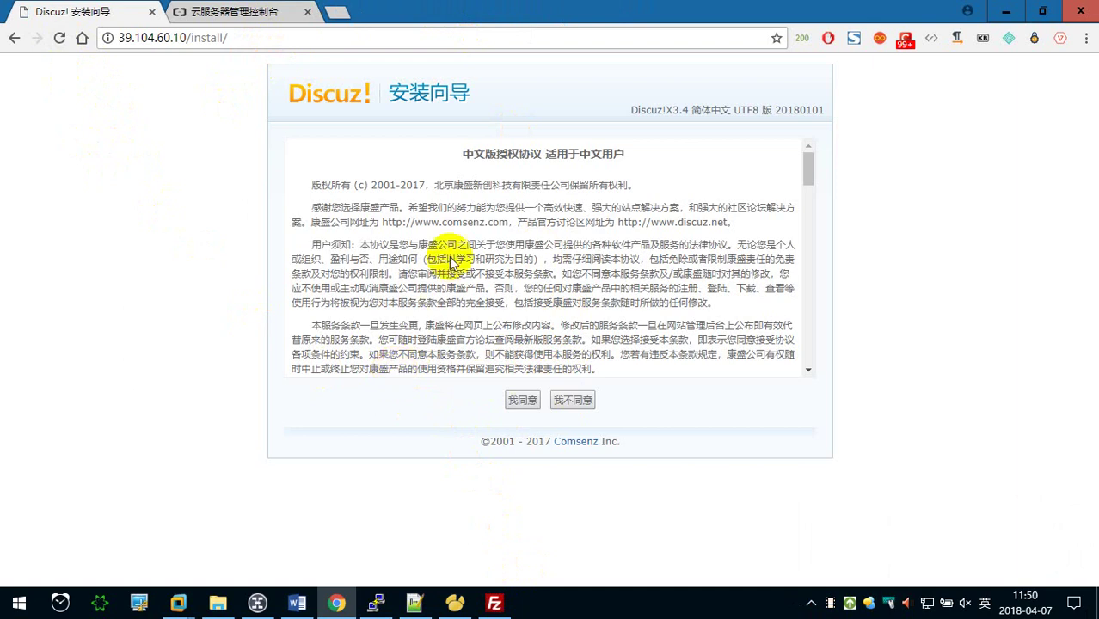
# - Scroll the licence agreement text down to its end
pyautogui.moveTo(454, 184); pyautogui.dragTo(611, 303)
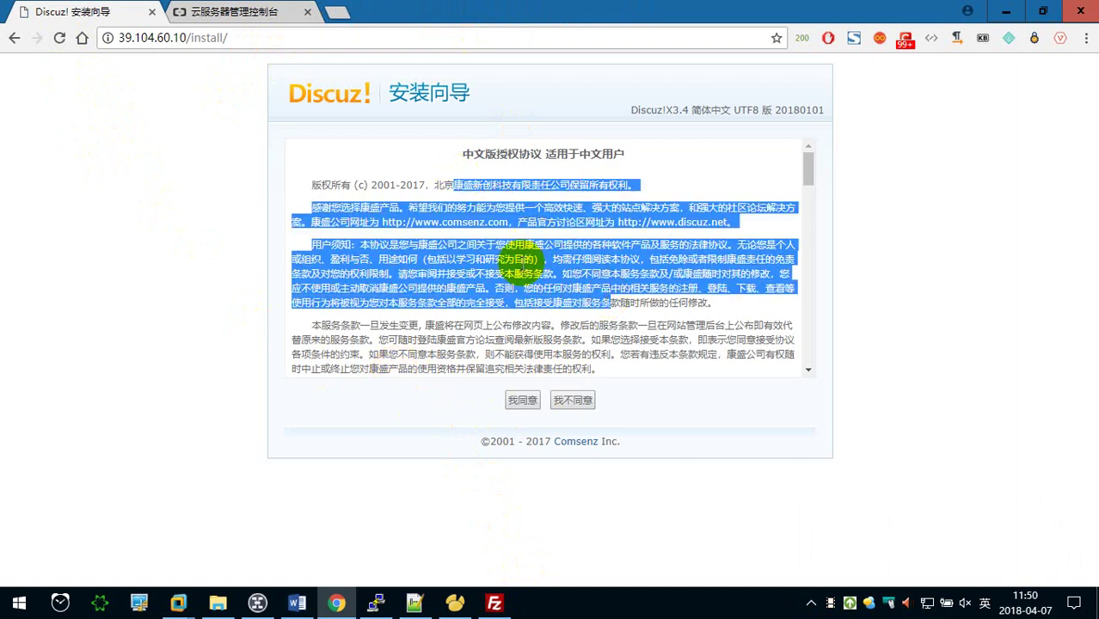
pyautogui.click(519, 258)
pyautogui.scroll(-5, 516, 189)
pyautogui.scroll(-5, 523, 273)
pyautogui.scroll(-5, 503, 270)
pyautogui.scroll(-5, 519, 297)
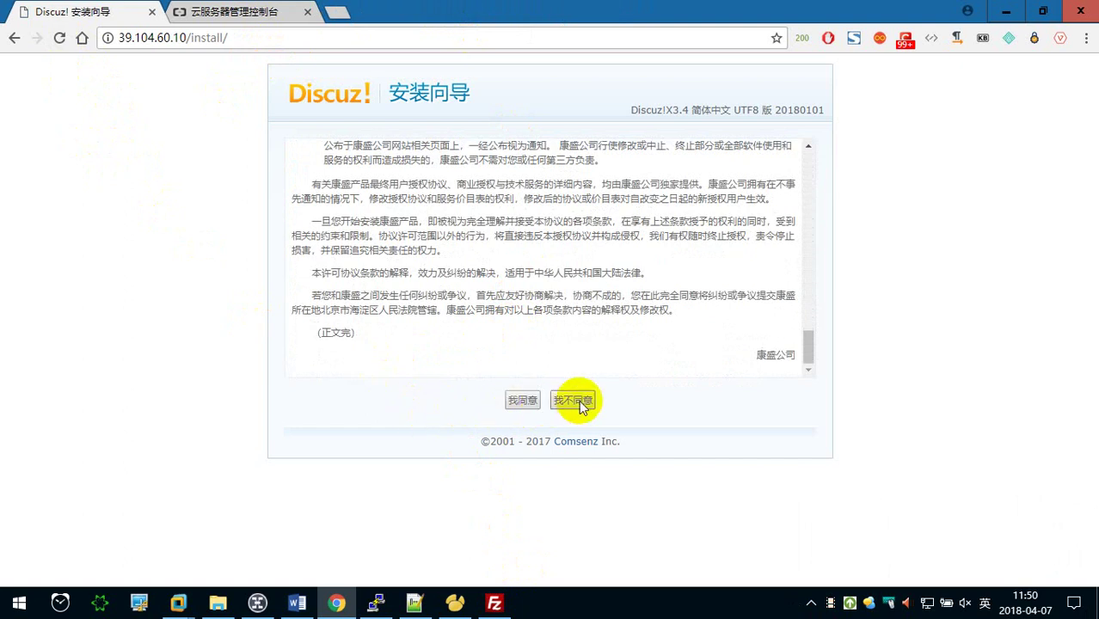
# - Screenshot the licence ending with a red arrow pointing at 我同意
pyautogui.hotkey('ctrl', 'alt', 'a')
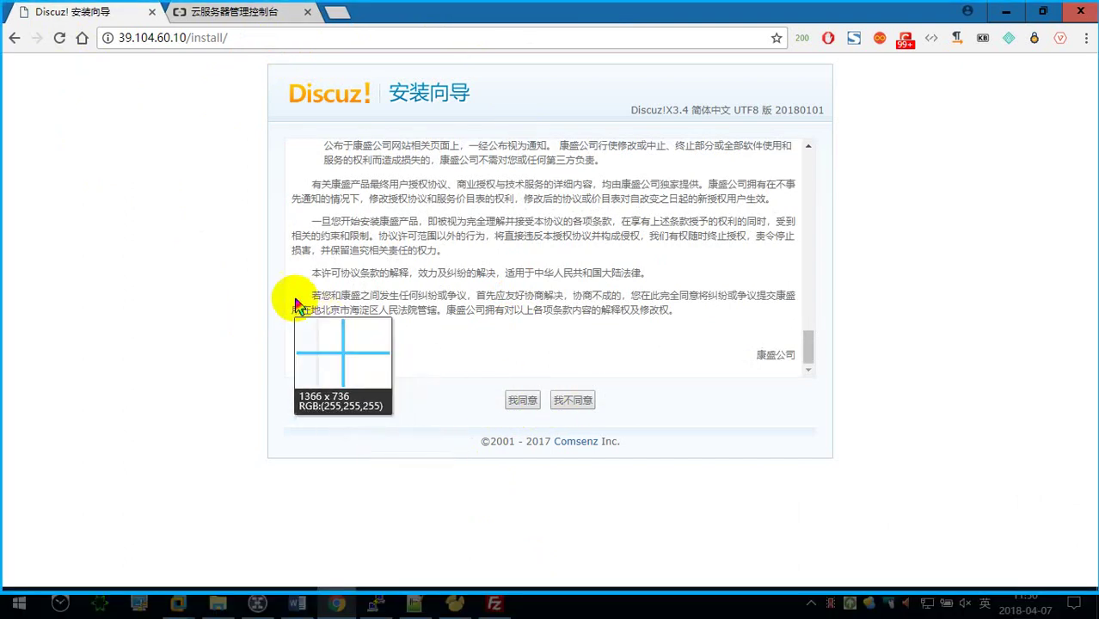
pyautogui.moveTo(259, 270)
pyautogui.mouseDown()
pyautogui.moveTo(790, 476)
pyautogui.moveTo(831, 458)
pyautogui.mouseUp()
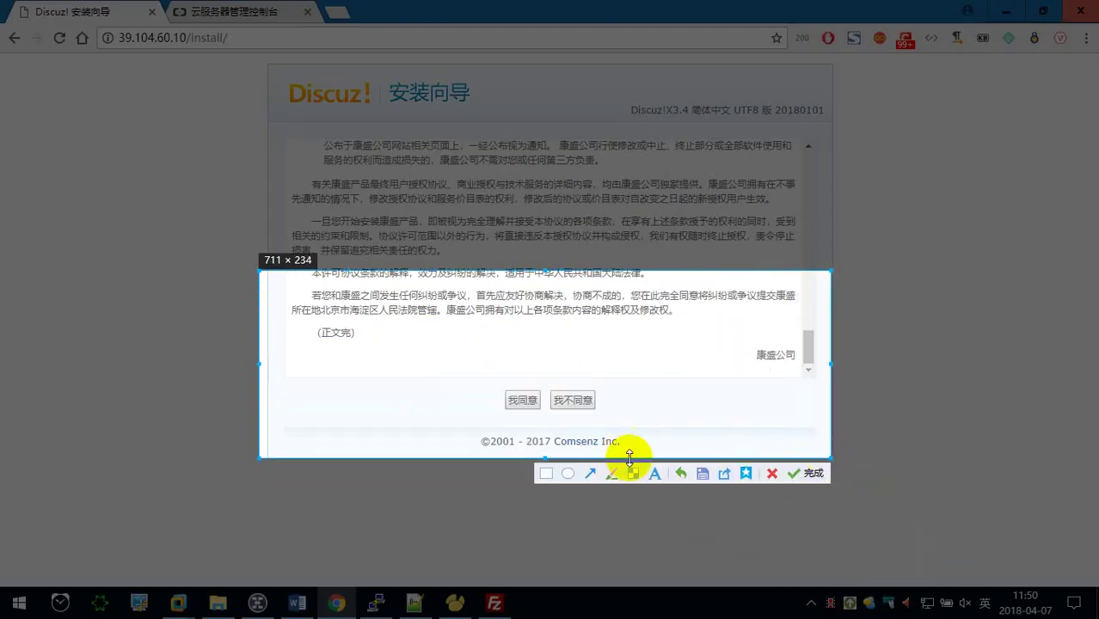
pyautogui.click(589, 474)
pyautogui.moveTo(496, 346); pyautogui.dragTo(519, 406)
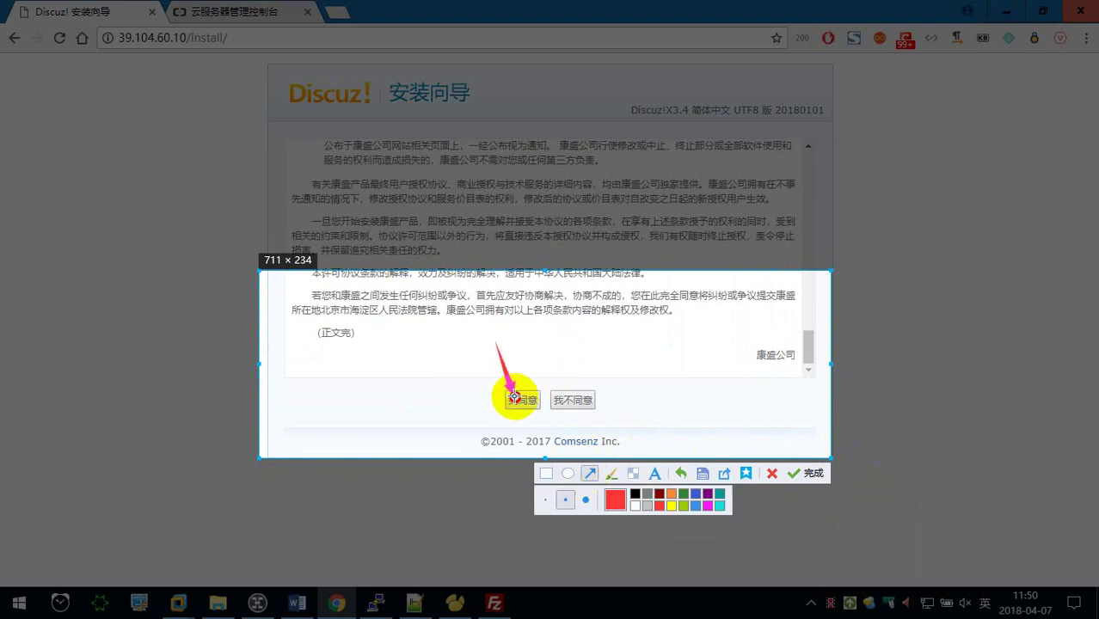
pyautogui.click(805, 473)
# - Add the note line 'a. 选择同意协议' in Word
pyautogui.click(297, 603)
pyautogui.scroll(-2, 412, 442)
pyautogui.write("a. xuan'z")
pyautogui.press('space')
pyautogui.write('tongyi')
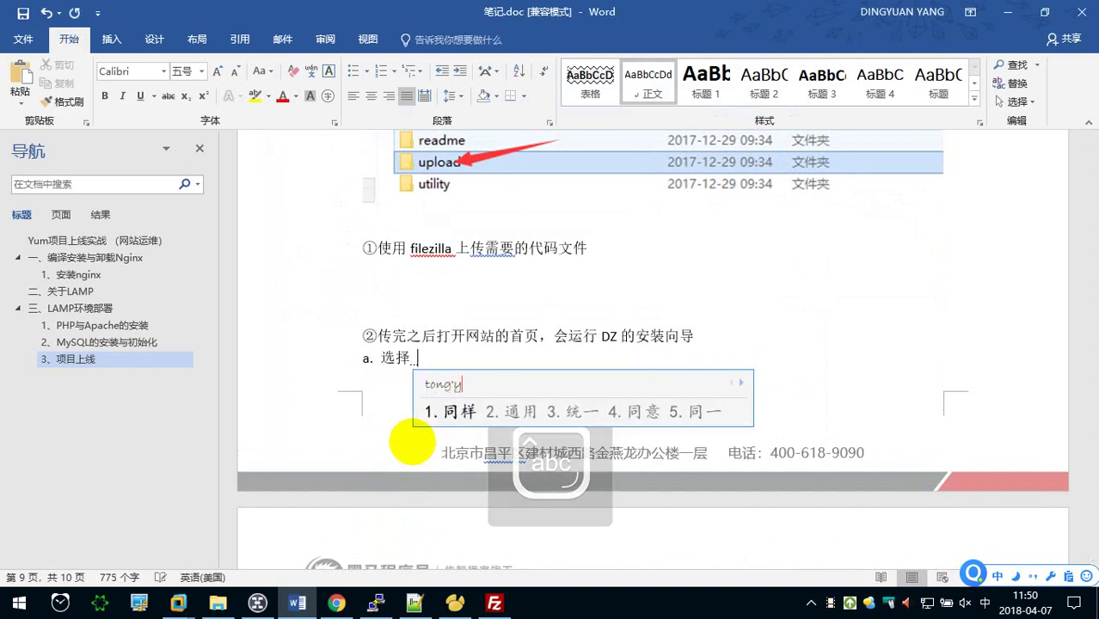
pyautogui.press('space')
pyautogui.write('xieyi')
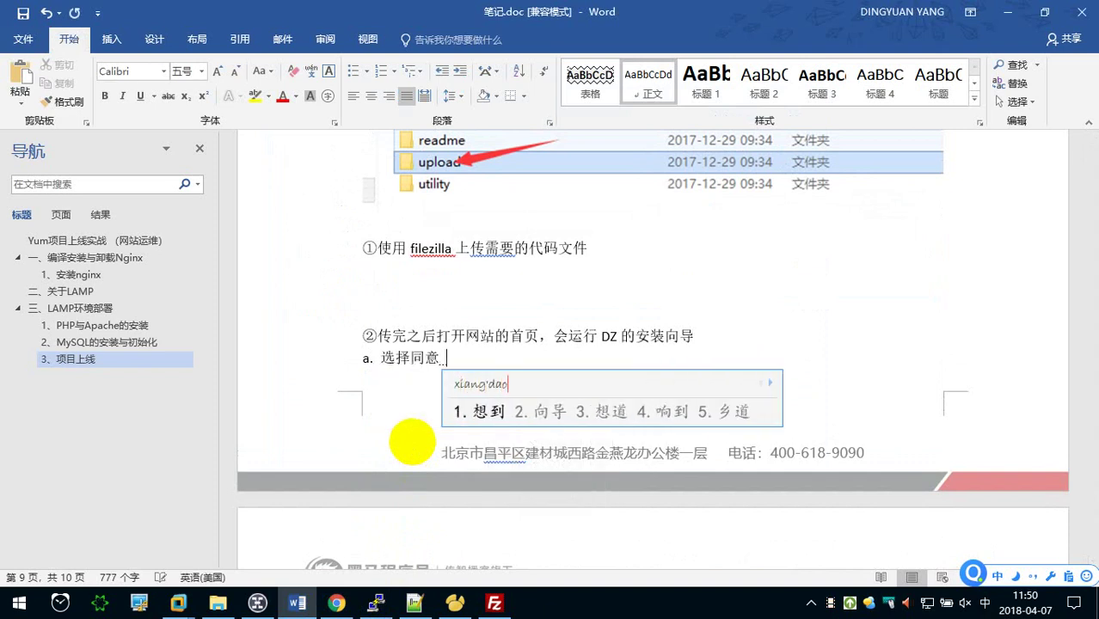
pyautogui.press('space')
pyautogui.press('BackSpace')
pyautogui.press('BackSpace')
pyautogui.write('xieyi')
pyautogui.press('space')
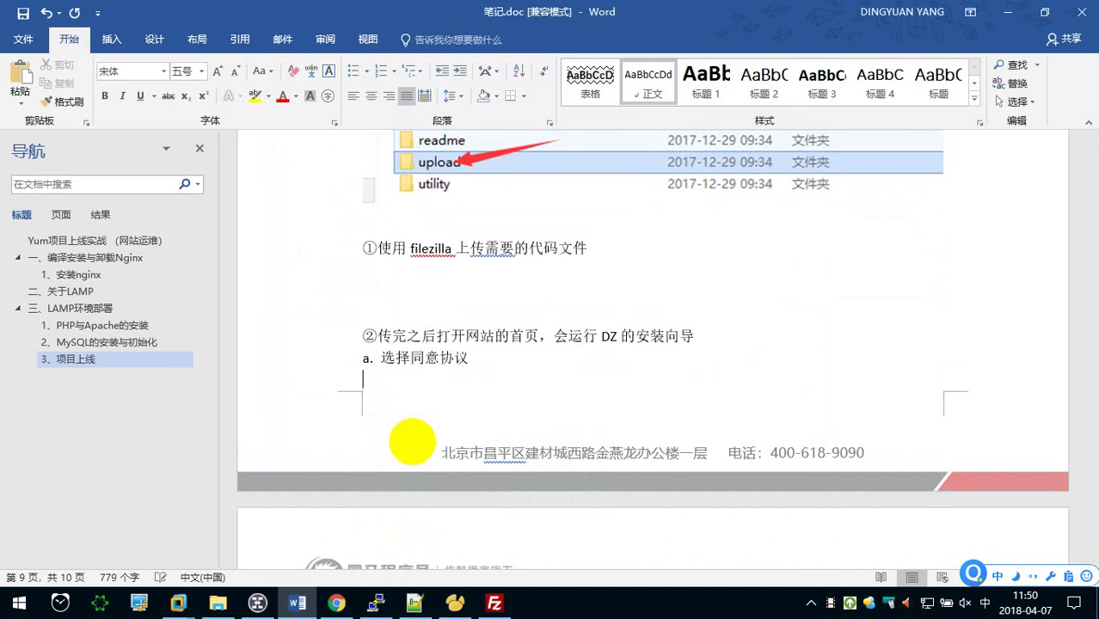
# - Save the Word notes and scroll down past the 我同意 screenshot
pyautogui.hotkey('ctrl', 's')
pyautogui.scroll(-3, 412, 442)
pyautogui.scroll(-1, 533, 473)
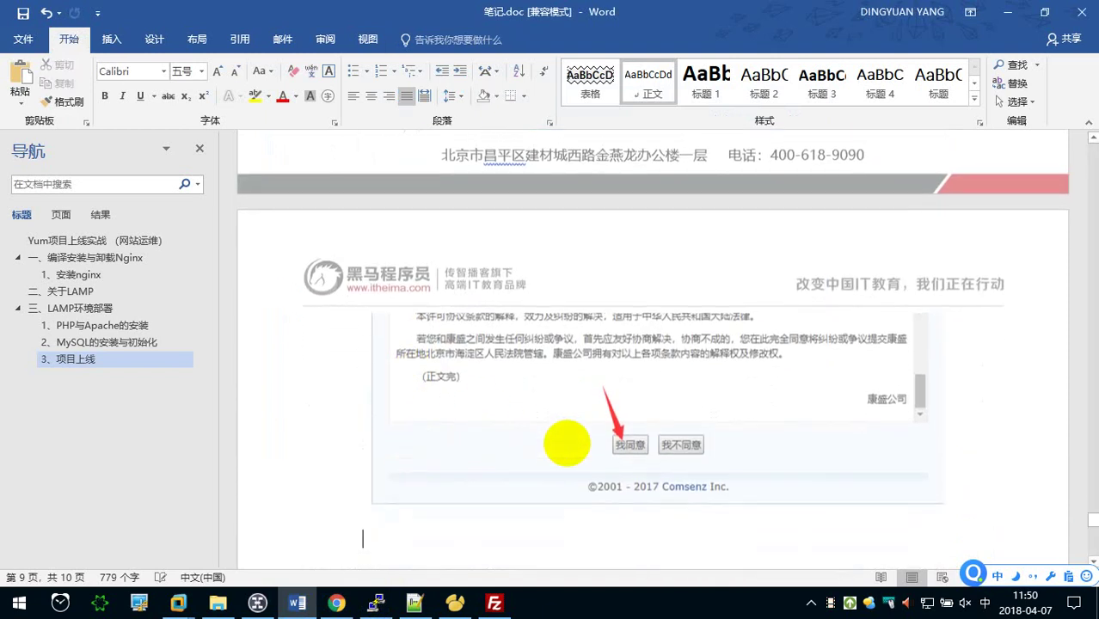
pyautogui.click(338, 603)
# - Accept the licence with 我同意 and scroll through step 1's environment check tables
pyautogui.click(520, 400)
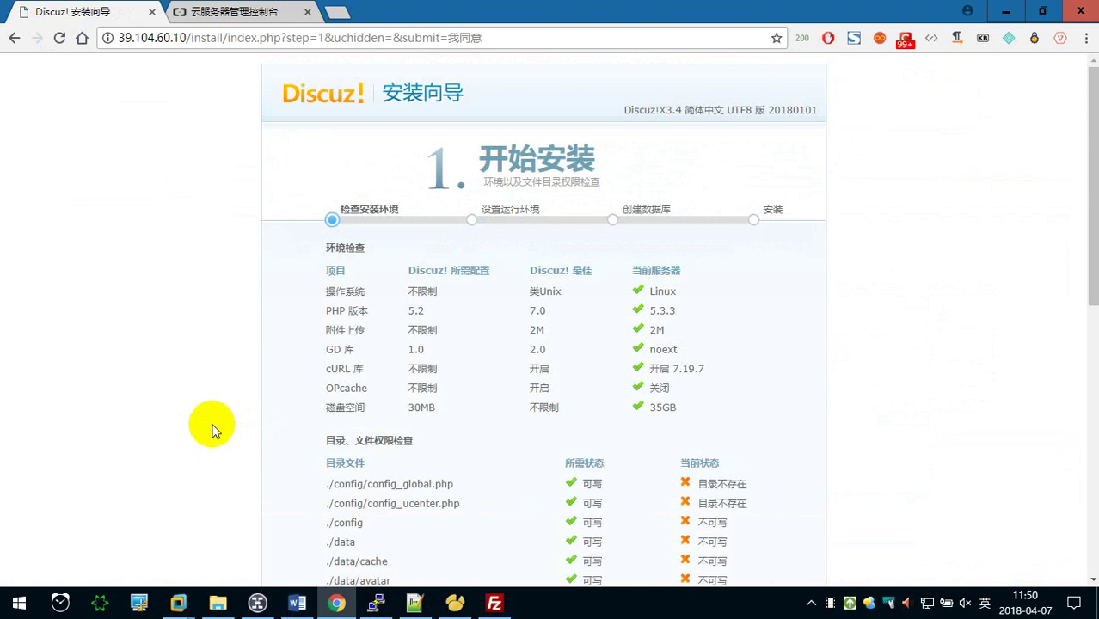
pyautogui.scroll(-1, 294, 355)
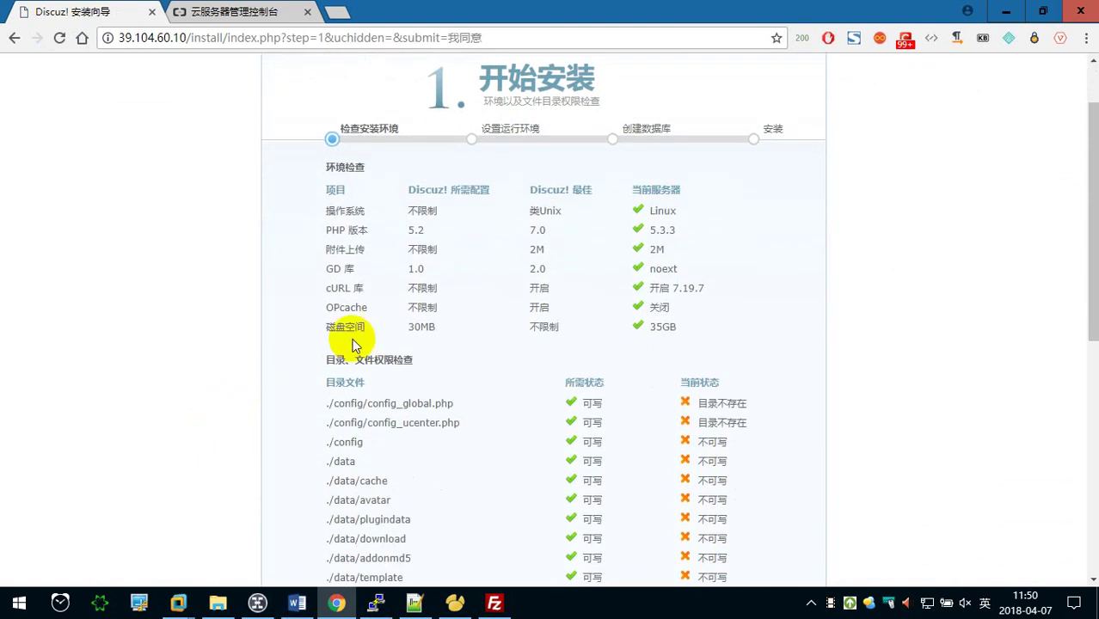
pyautogui.scroll(-1, 490, 318)
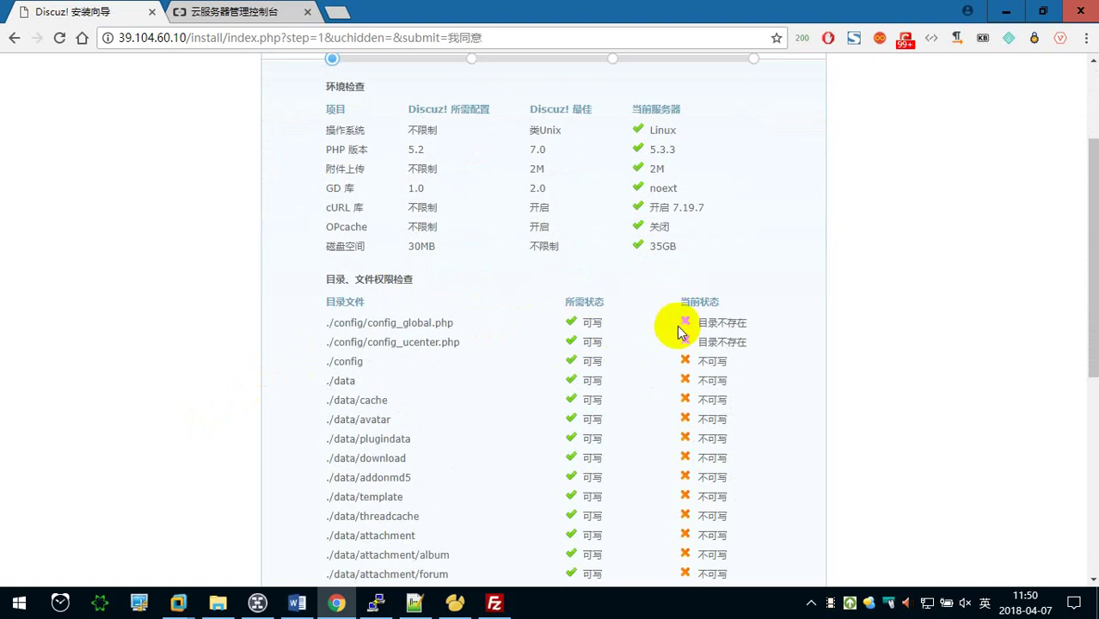
pyautogui.scroll(-1, 659, 316)
pyautogui.scroll(-2, 652, 311)
pyautogui.scroll(-1, 648, 312)
pyautogui.scroll(-1, 648, 311)
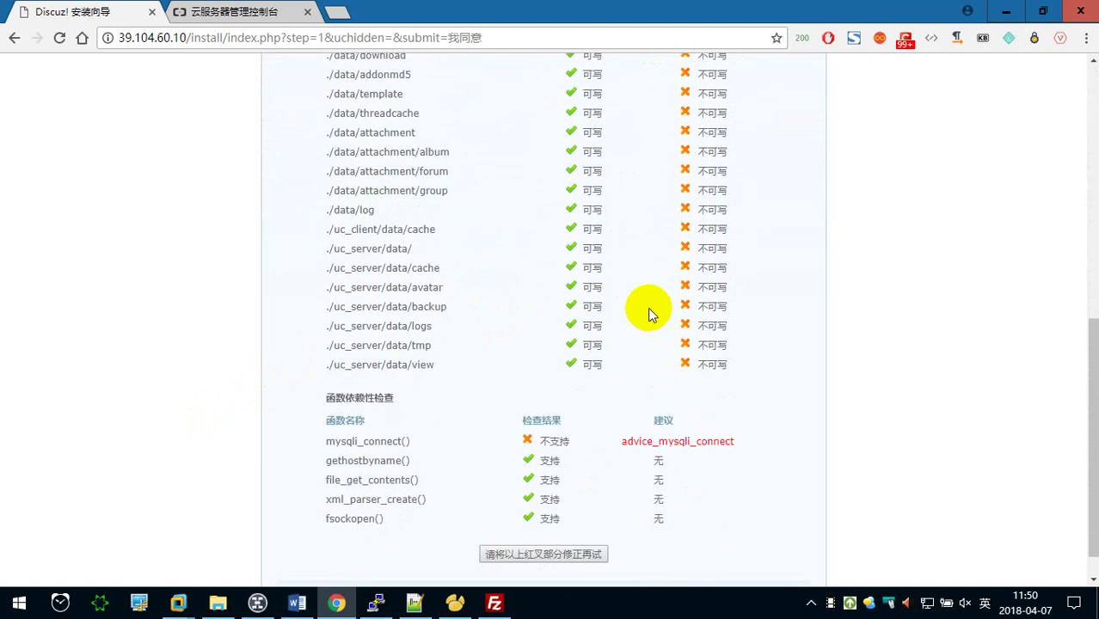
pyautogui.scroll(3, 649, 311)
pyautogui.scroll(2, 649, 312)
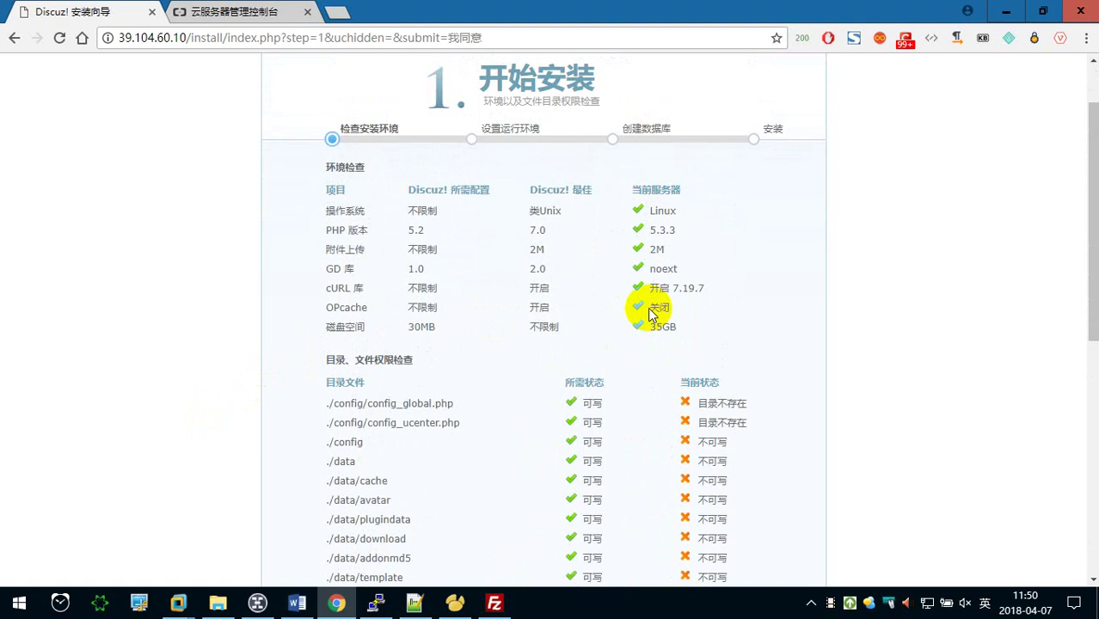
pyautogui.scroll(-2, 648, 307)
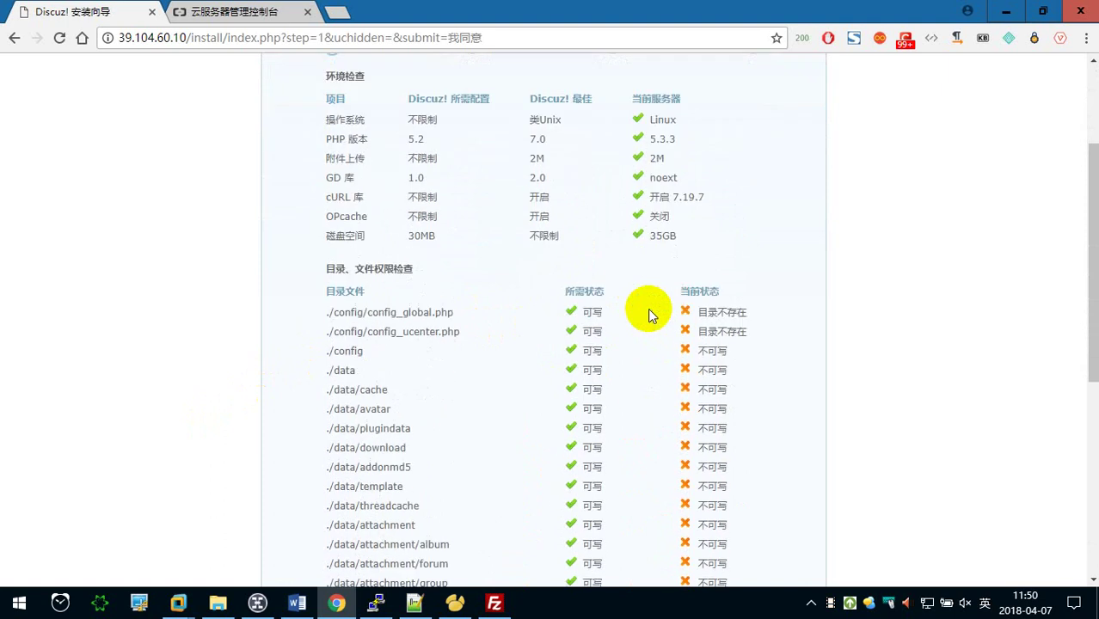
pyautogui.scroll(-1, 671, 258)
pyautogui.scroll(2, 662, 189)
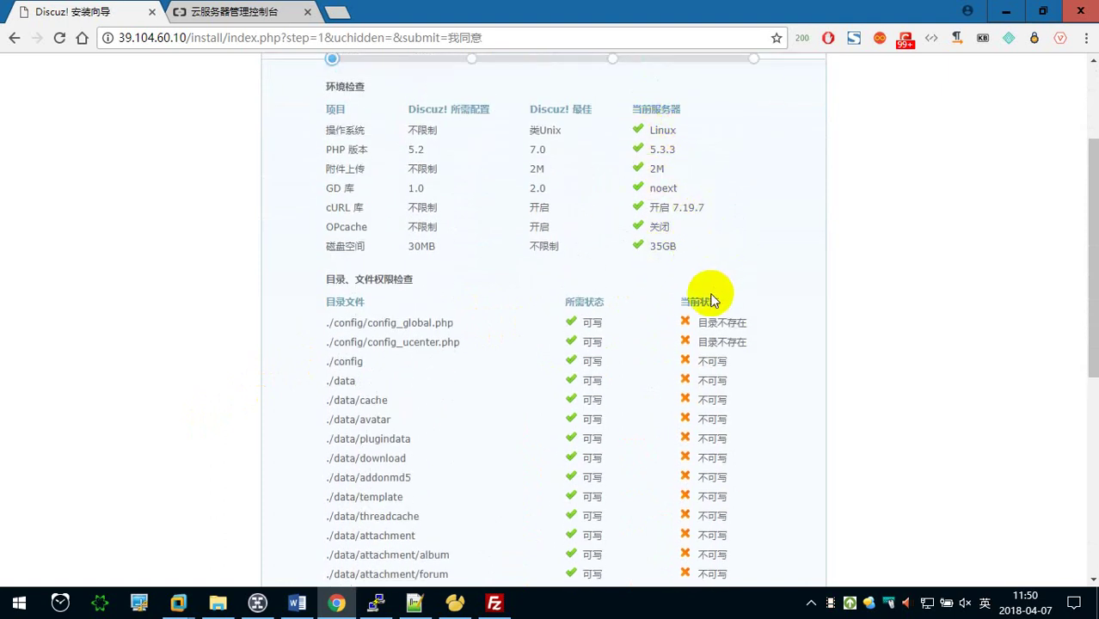
pyautogui.scroll(-1, 688, 284)
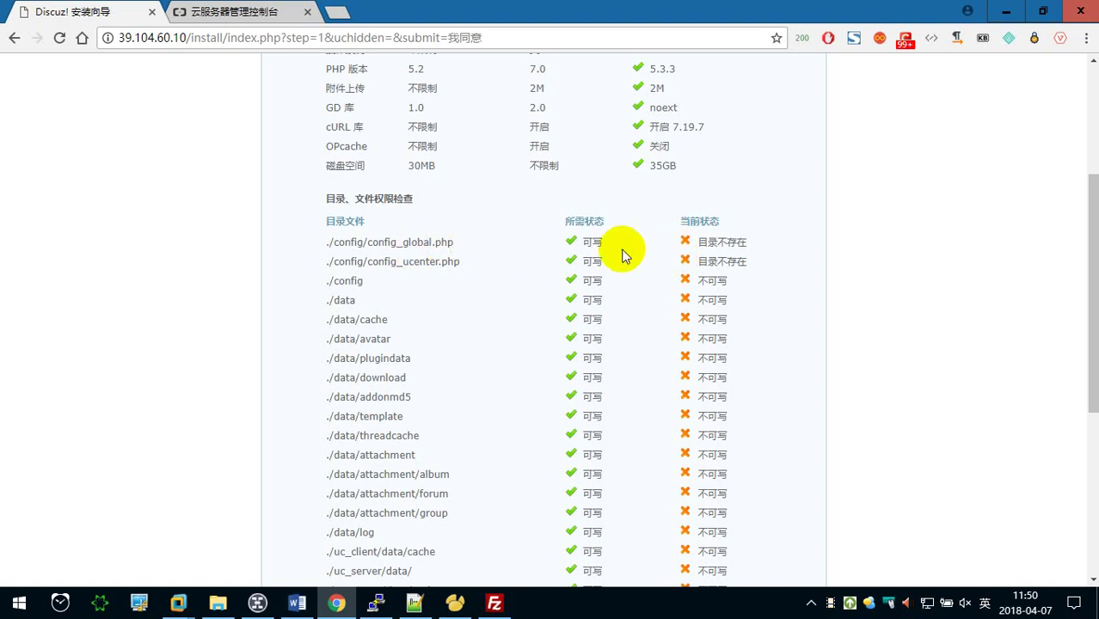
# - Inspect the current-status entries of the directory-permission check
pyautogui.moveTo(708, 242); pyautogui.dragTo(763, 245)
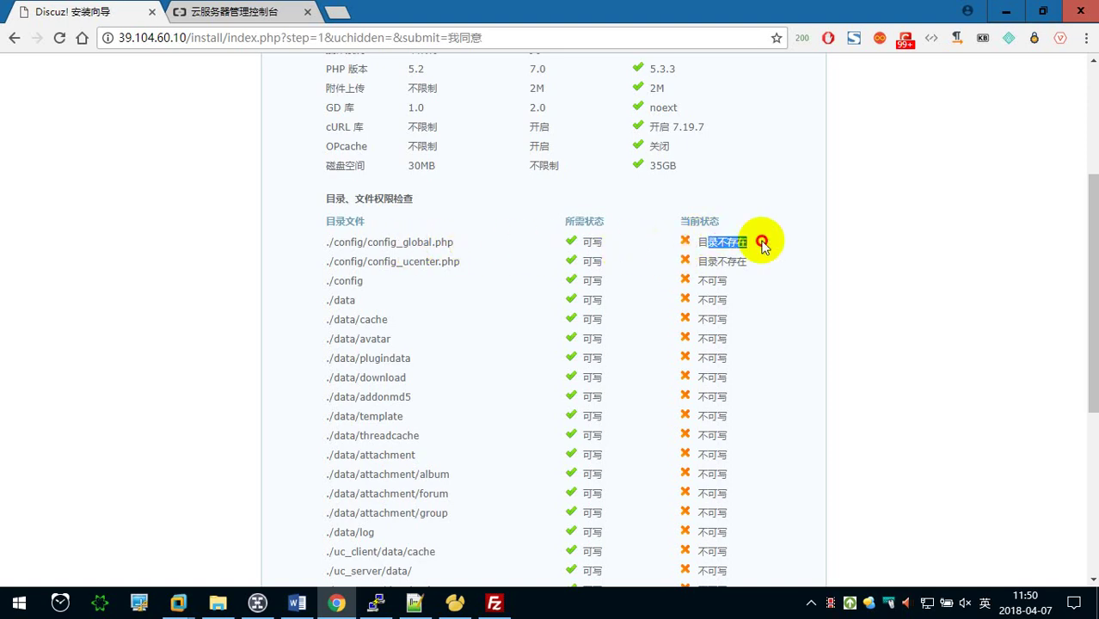
pyautogui.click(719, 301)
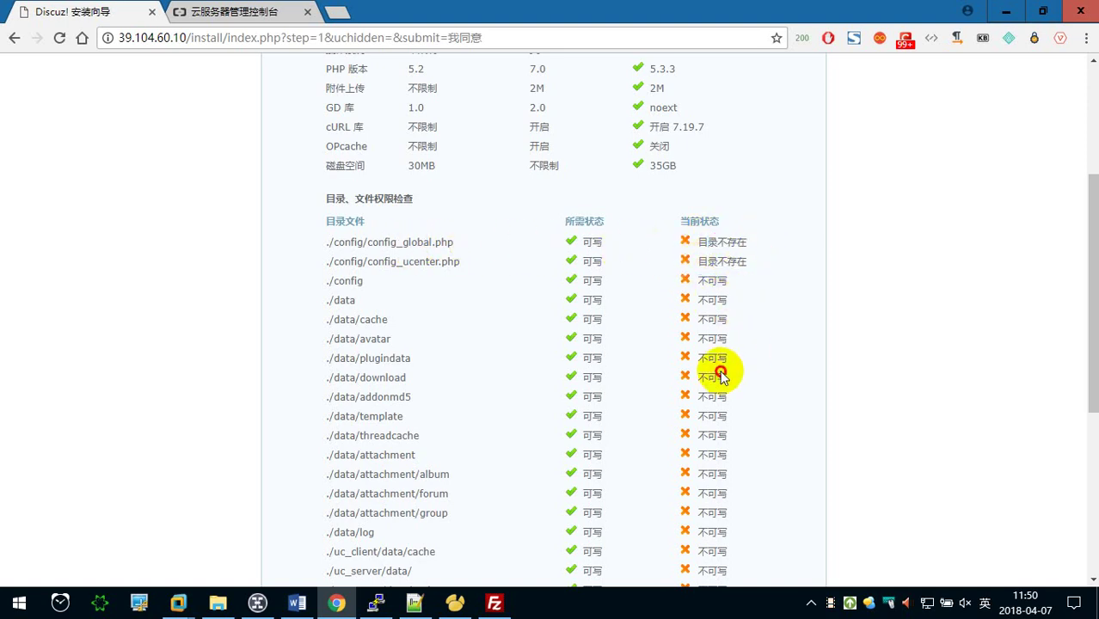
pyautogui.click(731, 498)
pyautogui.scroll(-1, 651, 475)
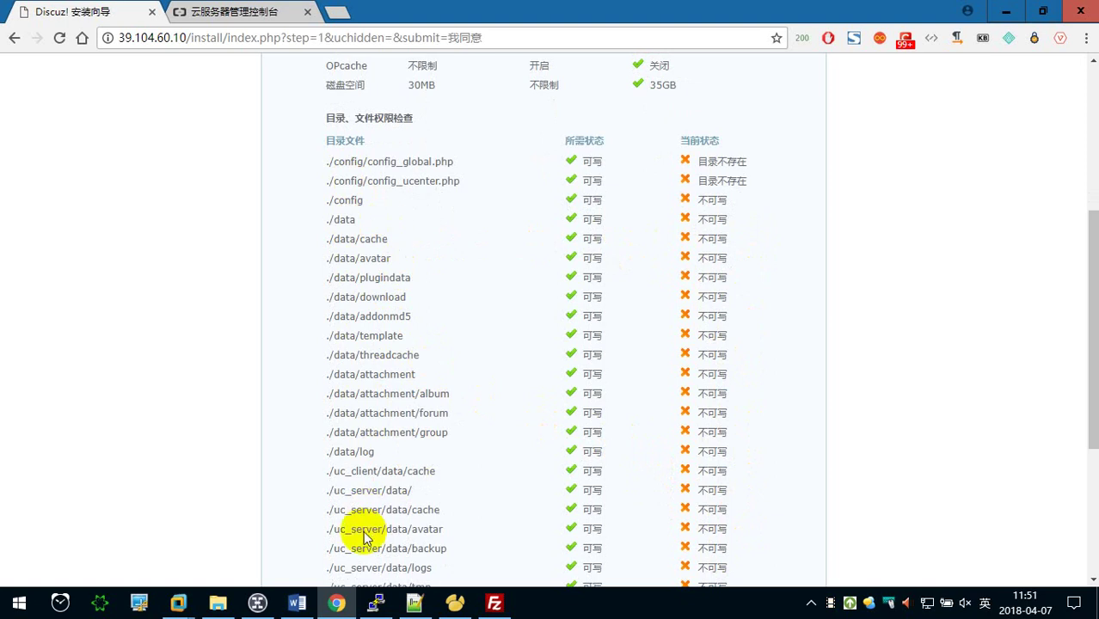
pyautogui.scroll(-1, 398, 383)
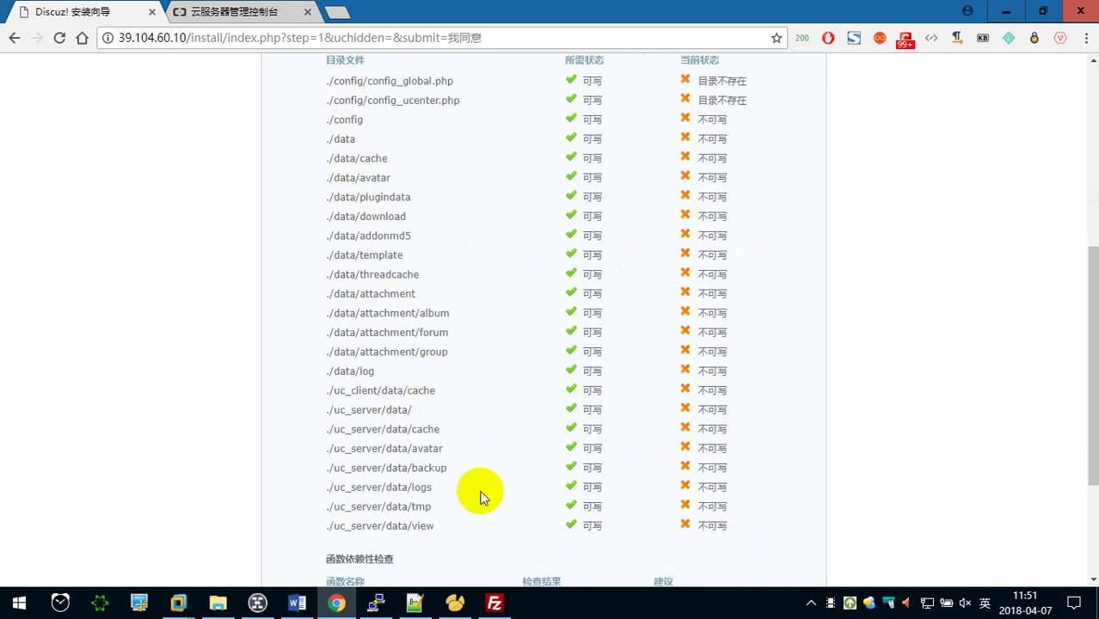
pyautogui.scroll(1, 491, 466)
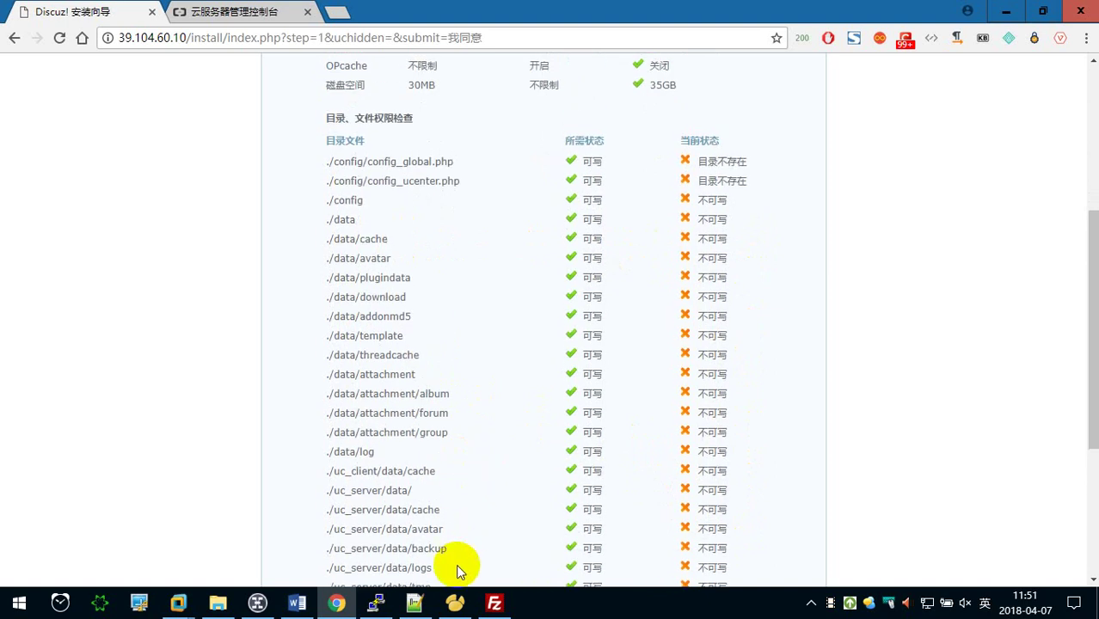
pyautogui.click(376, 603)
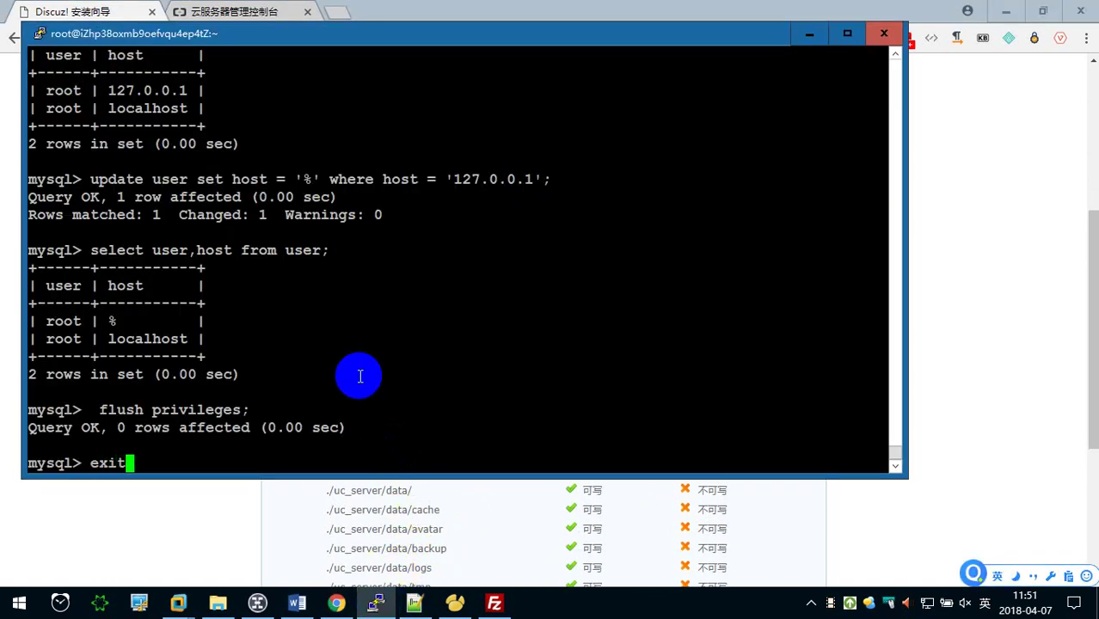
# - Exit the MySQL client and capture the installer's directory-permission table
pyautogui.write('t')
pyautogui.press('Return')
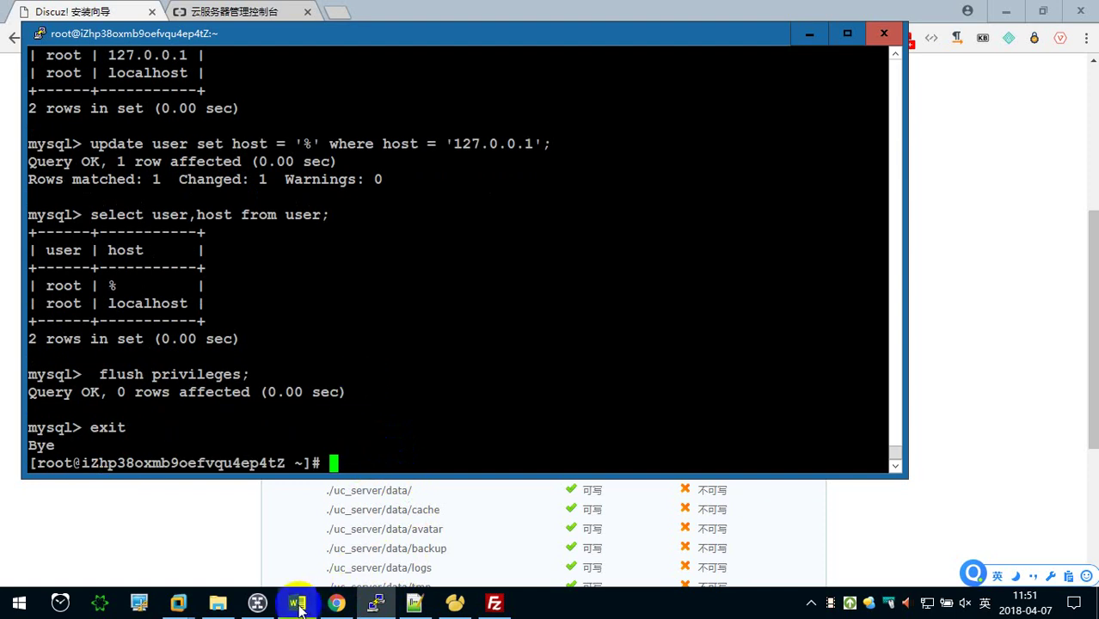
pyautogui.click(296, 603)
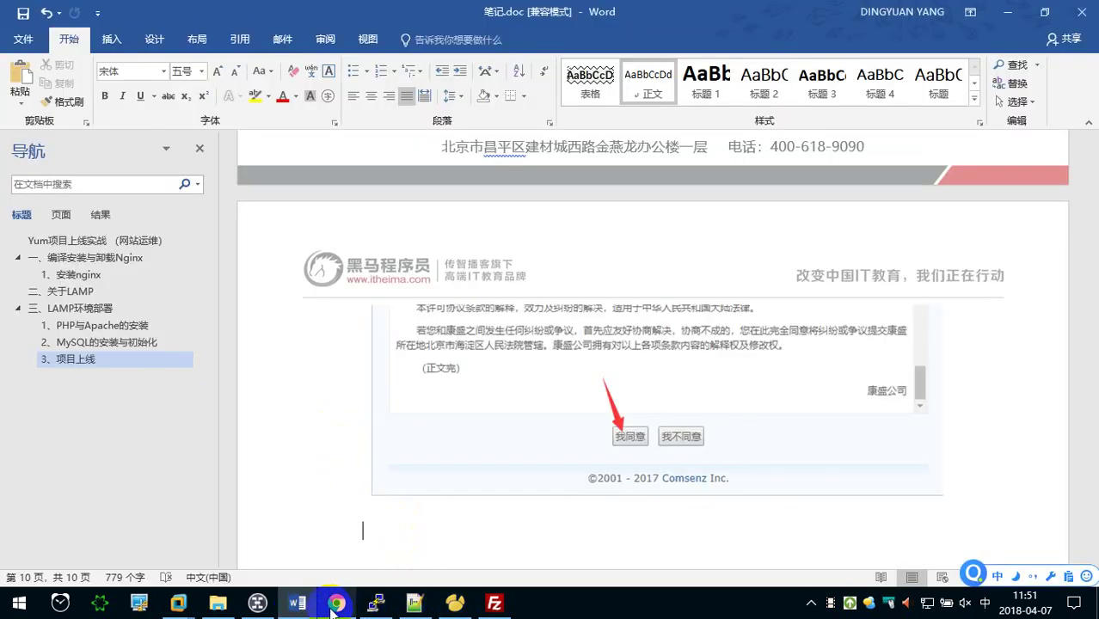
pyautogui.click(336, 602)
pyautogui.scroll(-1, 372, 413)
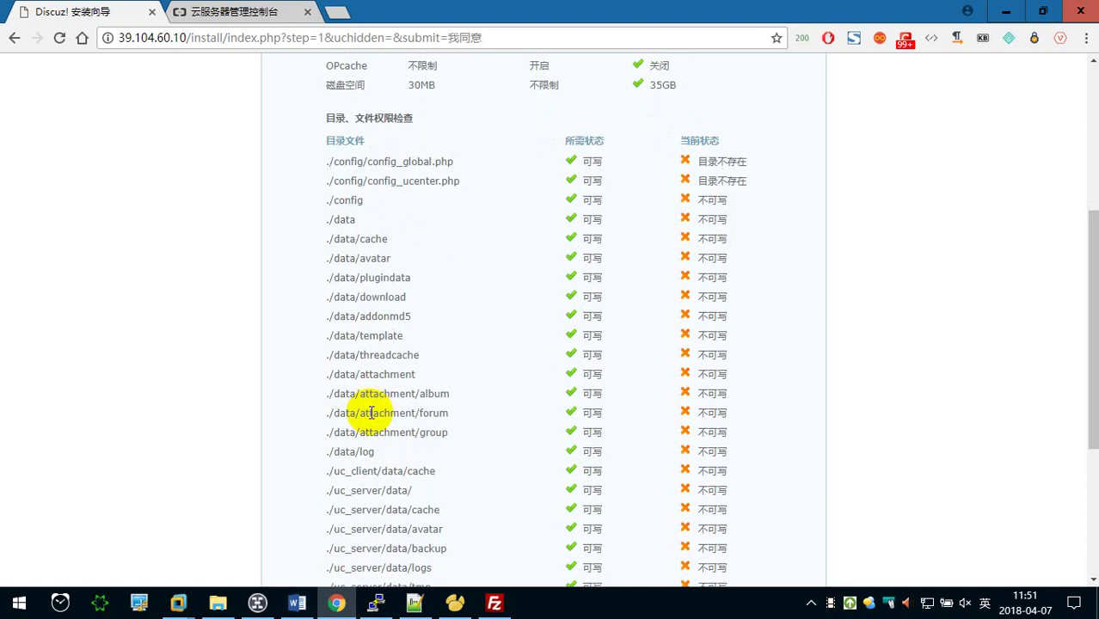
pyautogui.hotkey('ctrl', 'alt', 'a')
pyautogui.moveTo(292, 87)
pyautogui.mouseDown()
pyautogui.moveTo(695, 375)
pyautogui.moveTo(776, 380)
pyautogui.mouseUp()
pyautogui.click(759, 396)
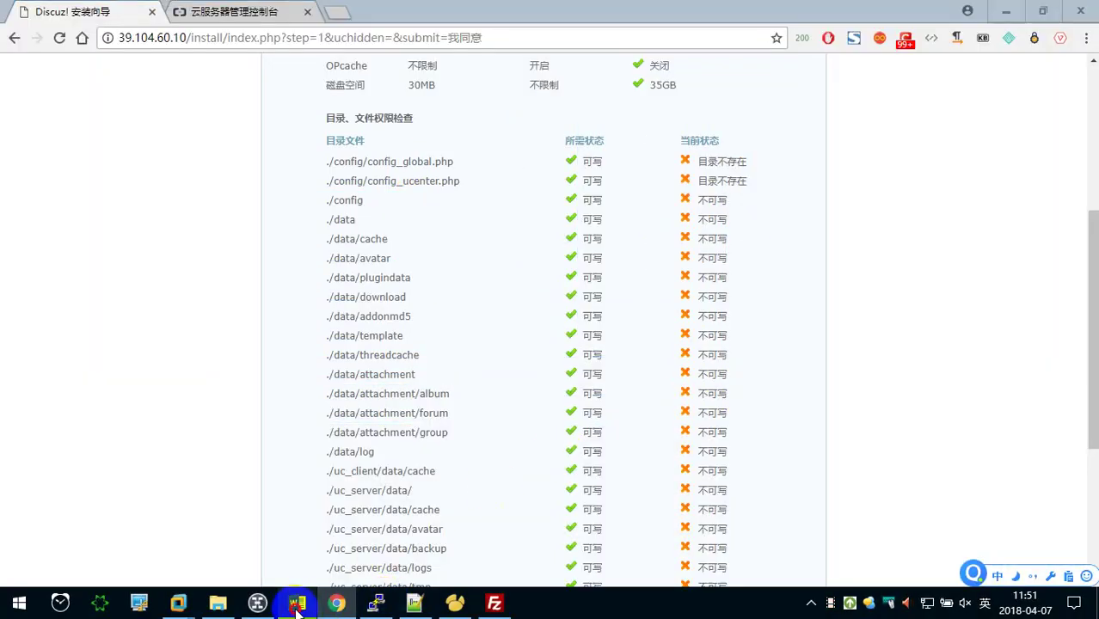
# - Add 'b. 赋予指定目录写权限' to the notes with the permission-table screenshot below it
pyautogui.click(296, 607)
pyautogui.press('shift')
pyautogui.write('b')
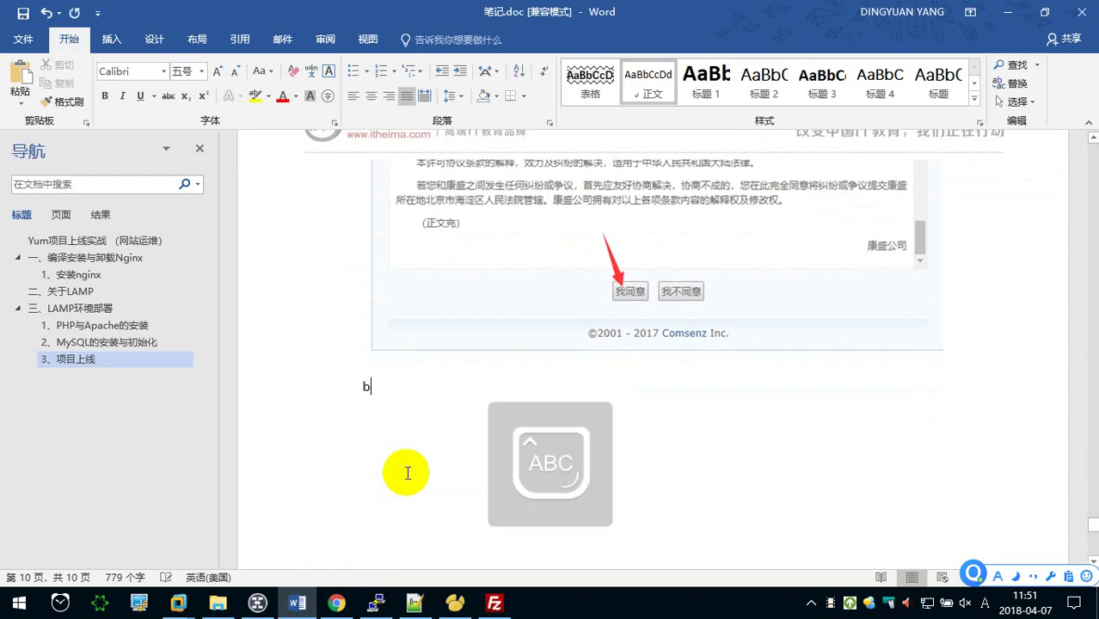
pyautogui.write('.')
pyautogui.press('shift')
pyautogui.write('fuyu')
pyautogui.press('space')
pyautogui.write('zhiding')
pyautogui.press('space')
pyautogui.write('mul')
pyautogui.press('space')
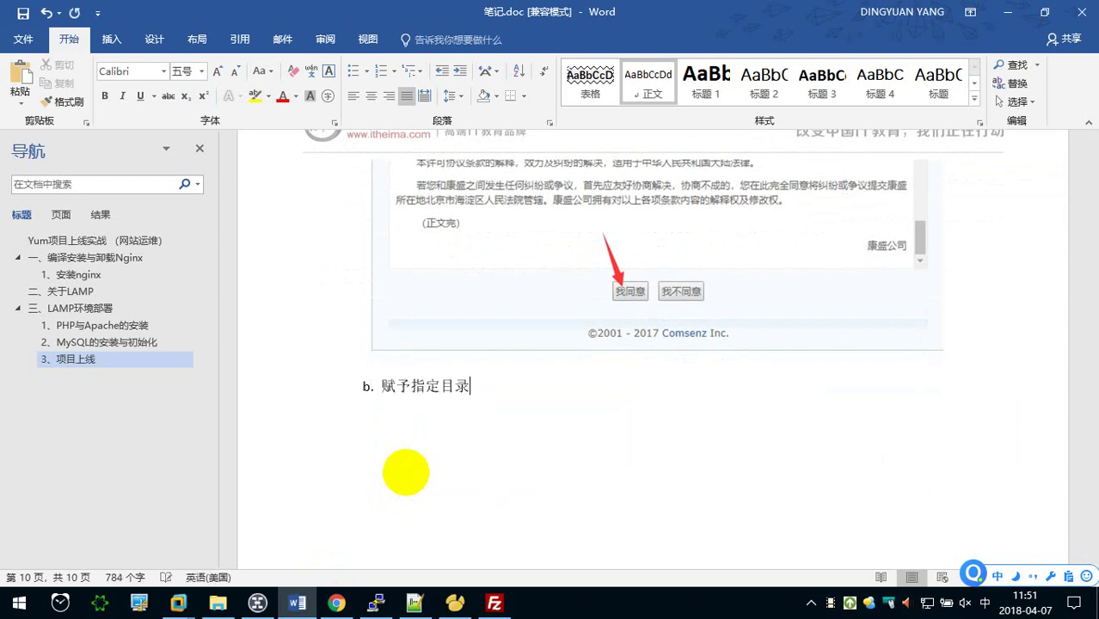
pyautogui.write('x2quanx')
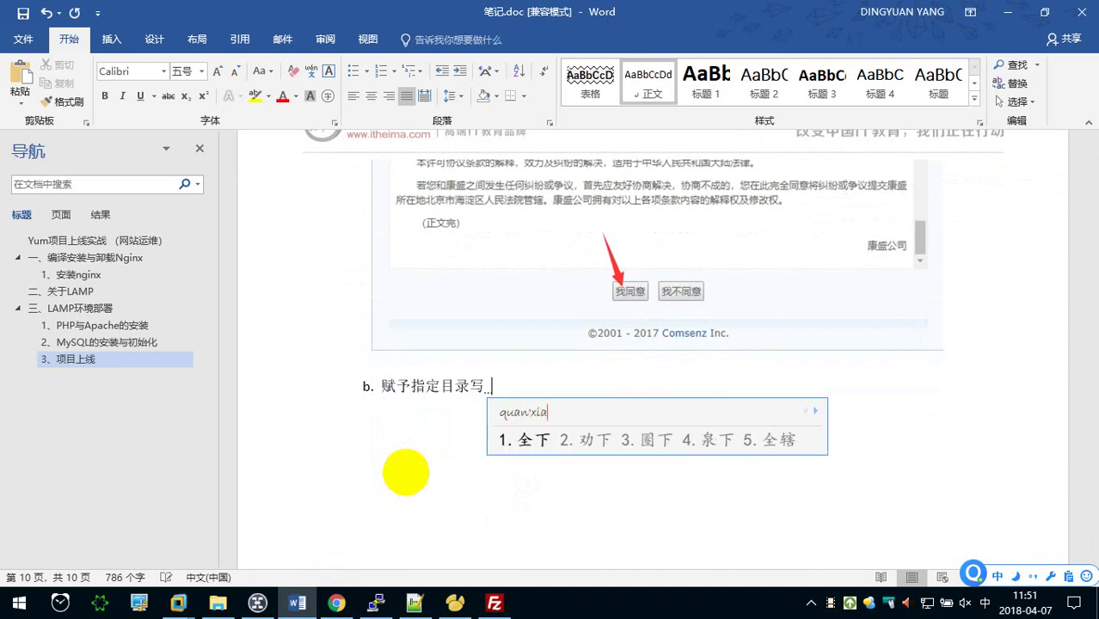
pyautogui.write('ian')
pyautogui.press('space')
pyautogui.hotkey('ctrl', 'v')
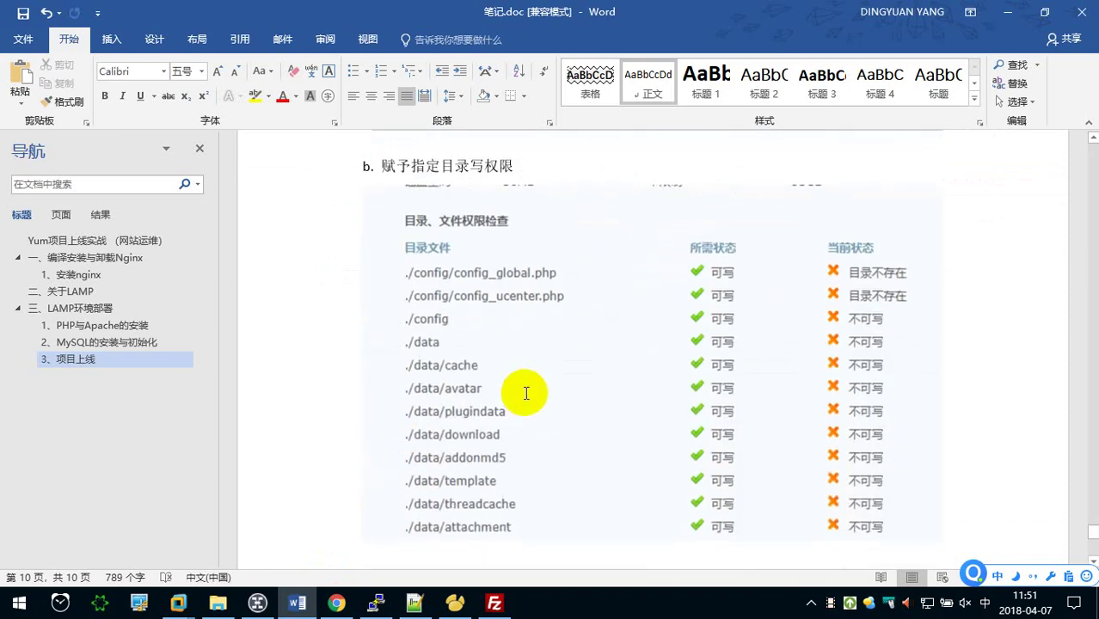
pyautogui.press('Return')
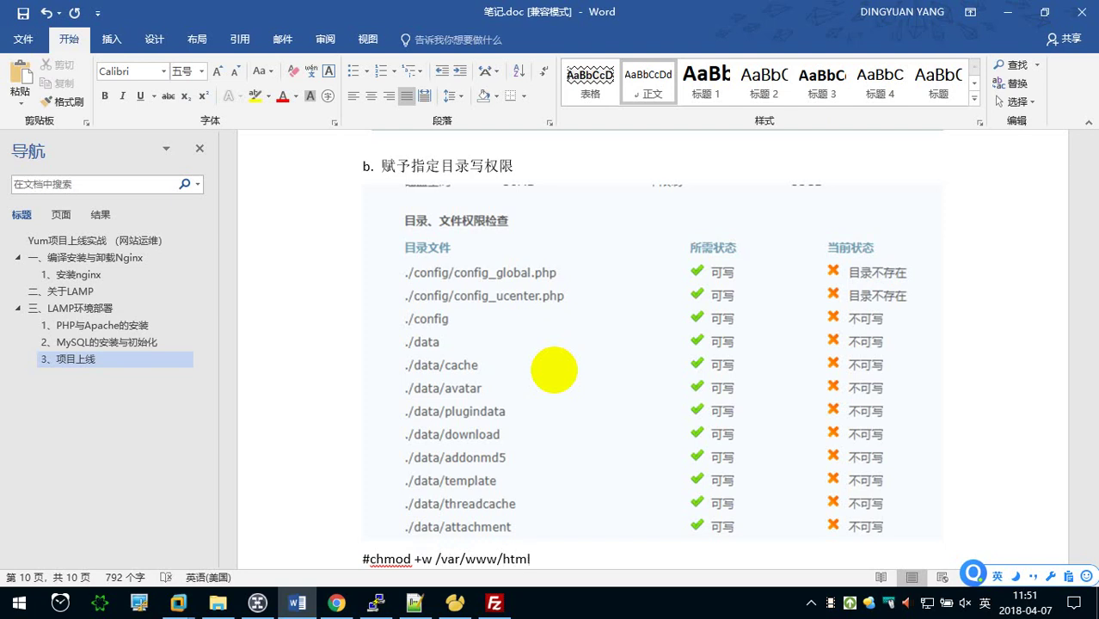
# - Correct the note to '#chmod -R +w /var/www/html' and paste it at the PuTTY prompt
pyautogui.click(437, 560)
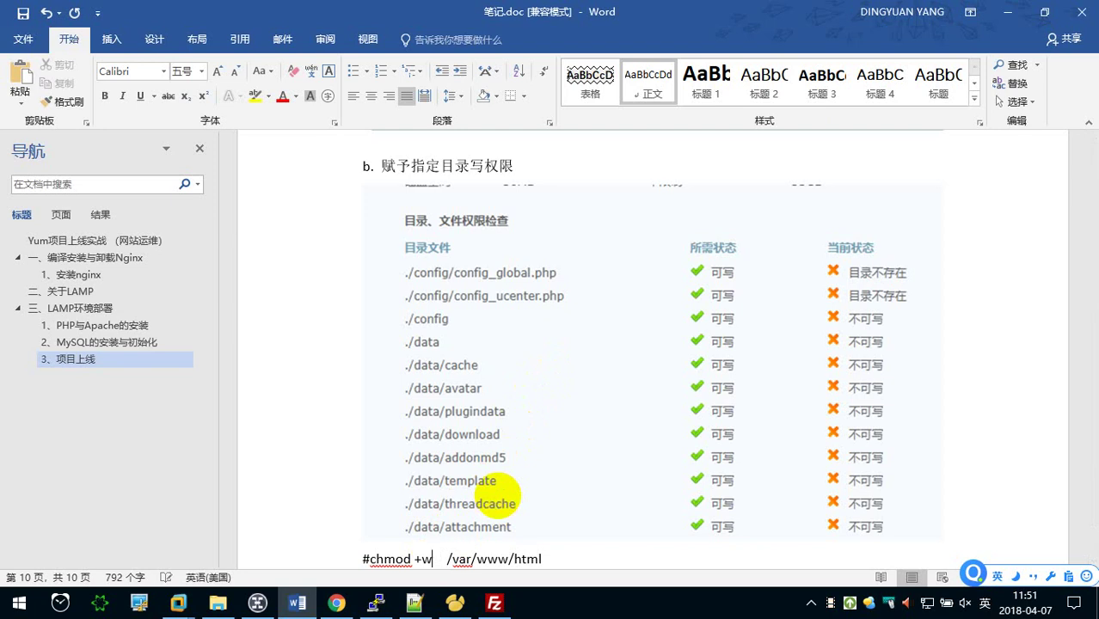
pyautogui.press('Delete')
pyautogui.write('-')
pyautogui.write('R')
pyautogui.scroll(-4, 499, 503)
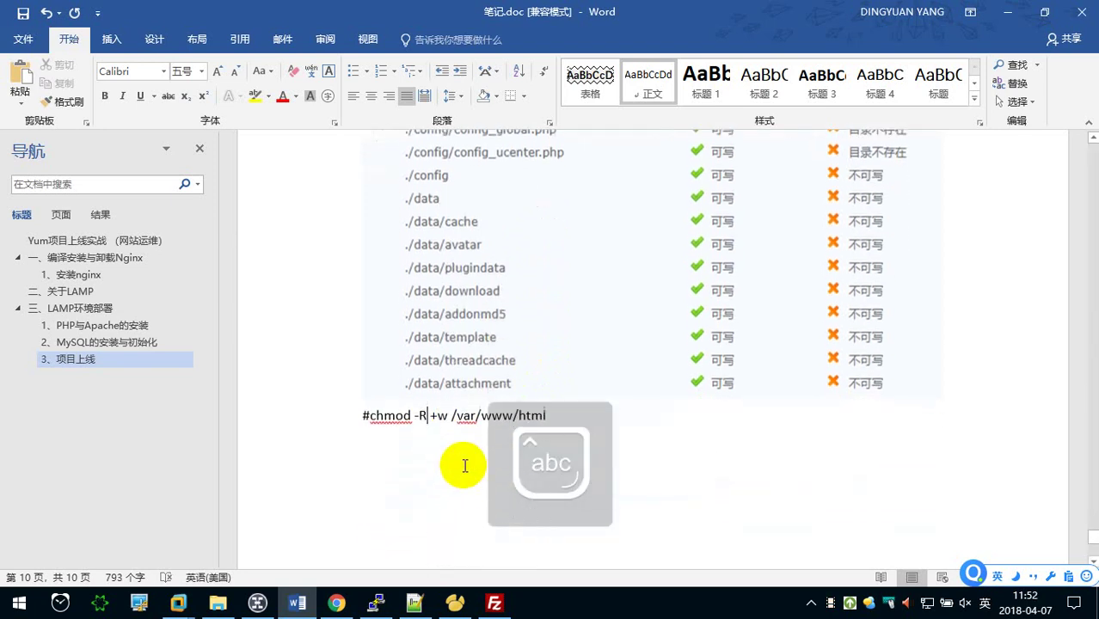
pyautogui.moveTo(551, 367); pyautogui.dragTo(379, 366)
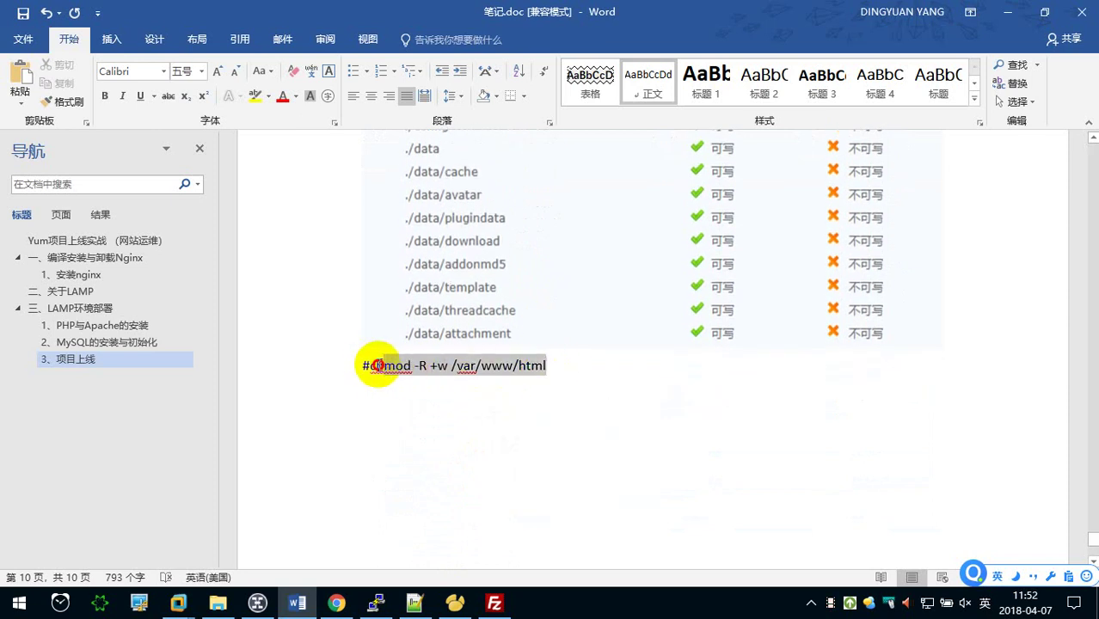
pyautogui.hotkey('ctrl', 'c')
pyautogui.click(375, 603)
pyautogui.rightClick(418, 418)
# - Run chmod -R +w on /var/www/html and recheck the installer's permission list
pyautogui.press('Return')
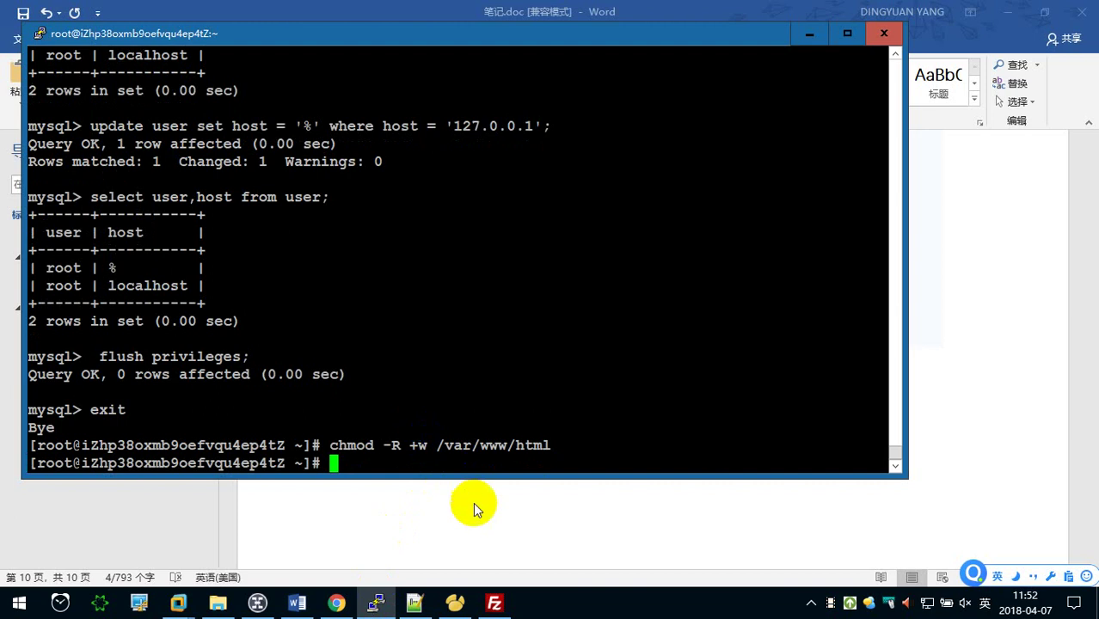
pyautogui.click(336, 602)
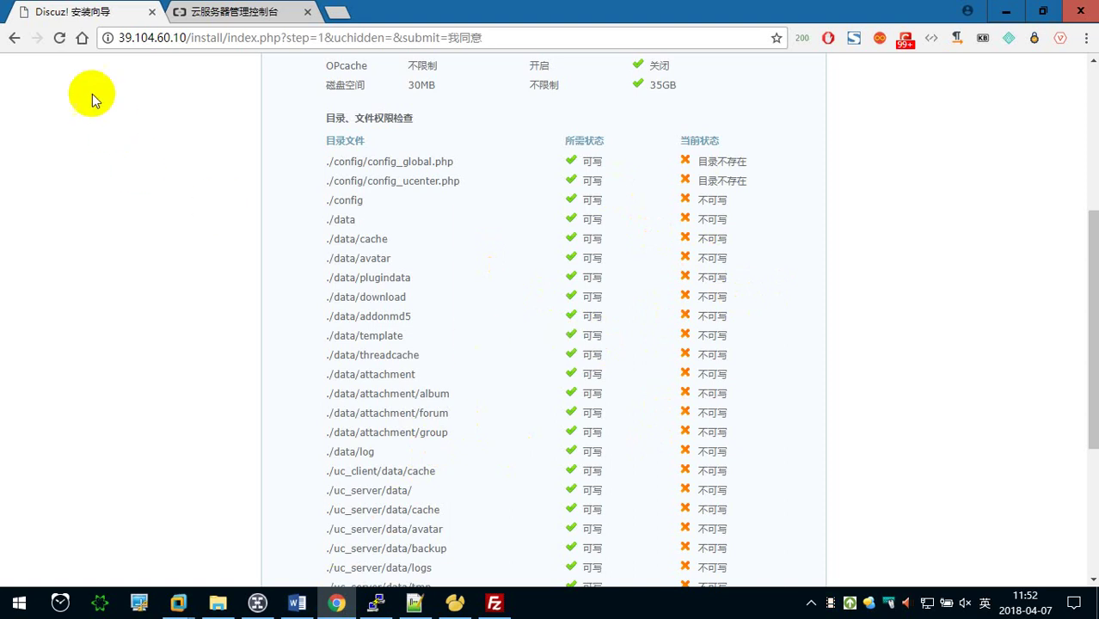
pyautogui.click(59, 39)
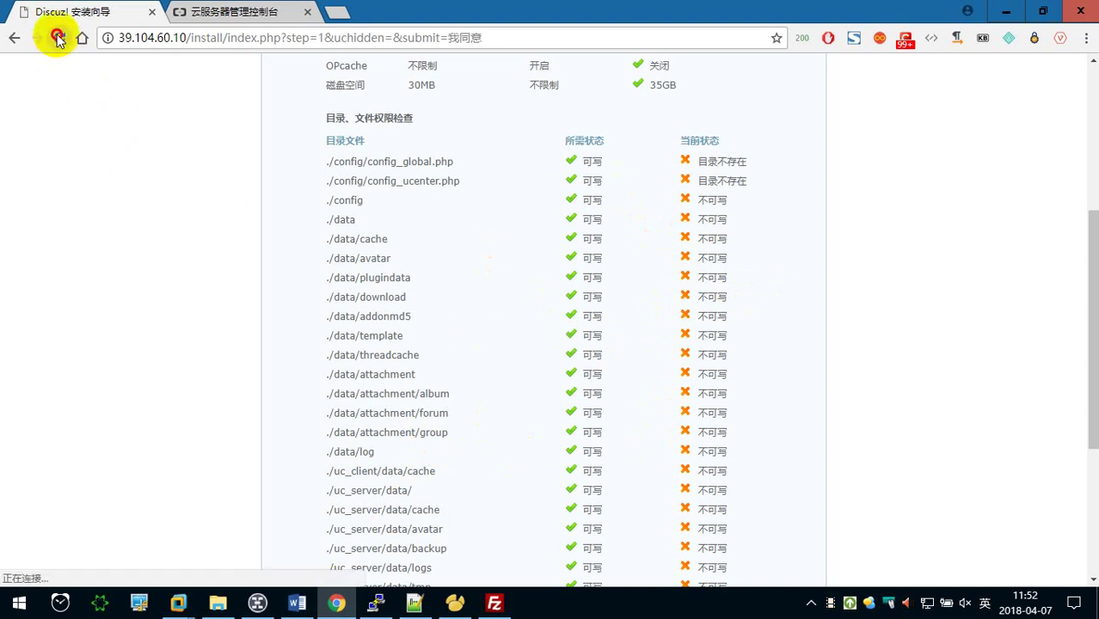
pyautogui.click(376, 602)
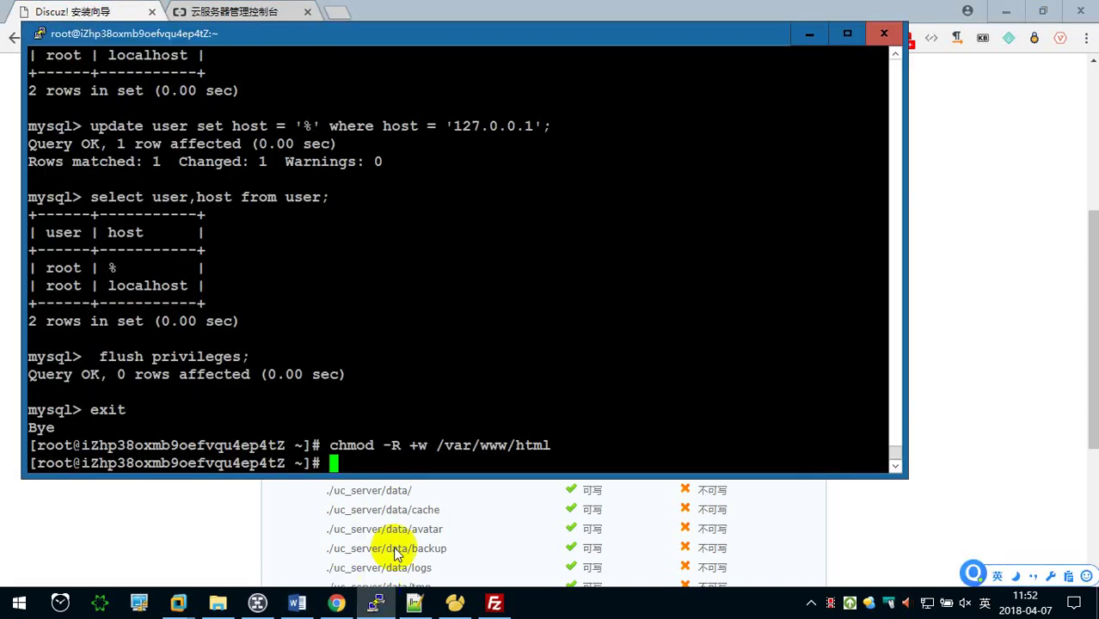
pyautogui.rightClick(415, 469)
pyautogui.press('BackSpace')
pyautogui.press('BackSpace')
pyautogui.press('BackSpace')
pyautogui.write('-')
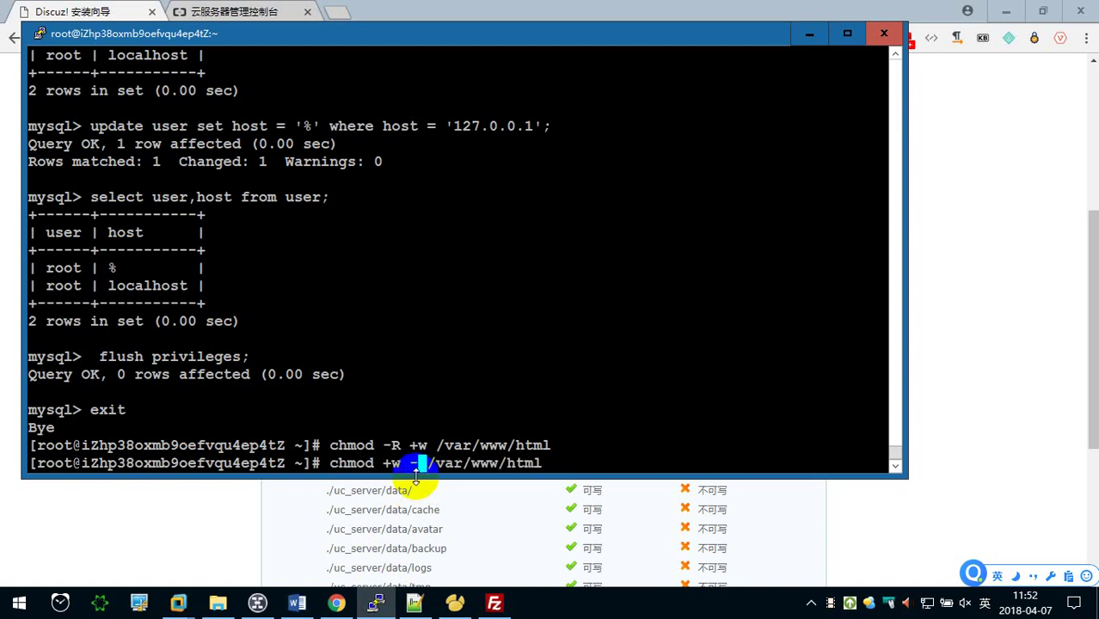
pyautogui.write('R')
pyautogui.press('Return')
pyautogui.click(416, 480)
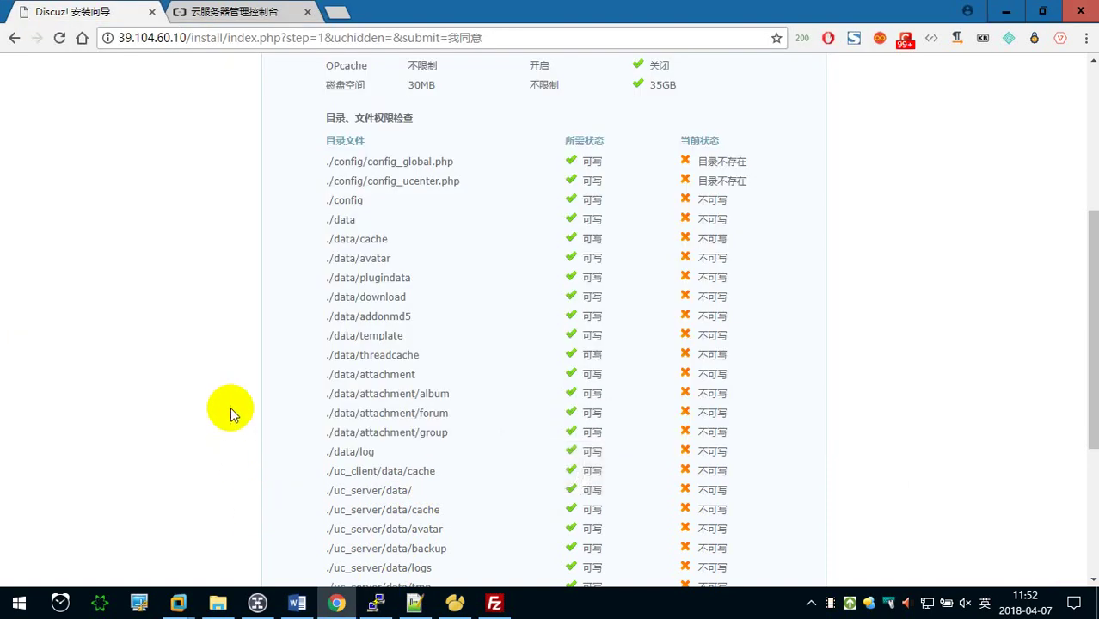
pyautogui.scroll(-2, 212, 434)
pyautogui.scroll(-1, 213, 434)
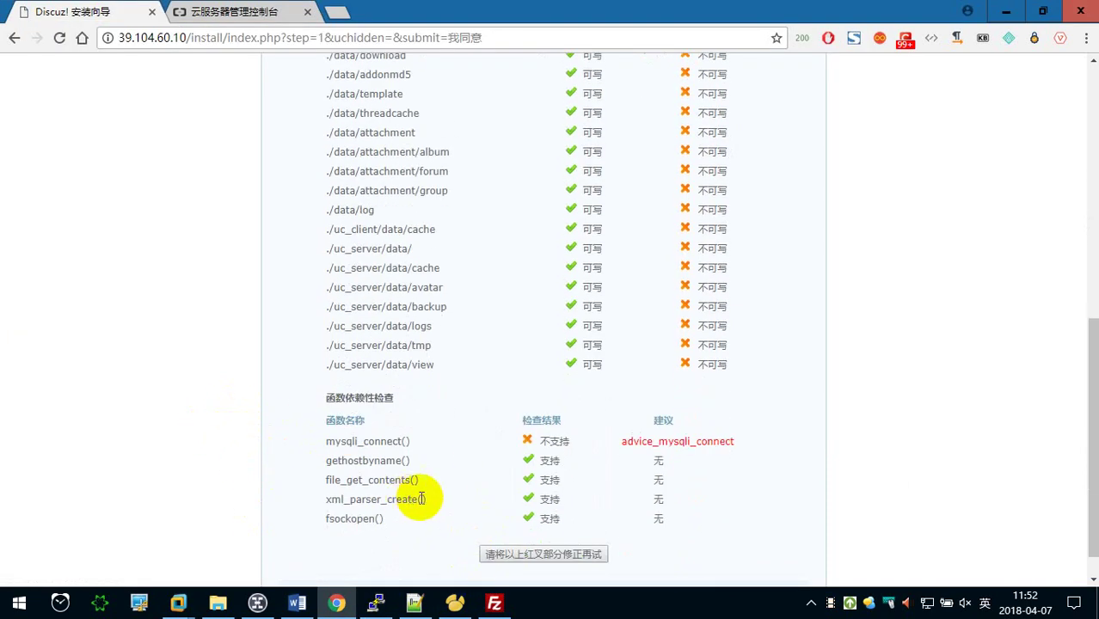
pyautogui.click(58, 39)
# - Run chmod 777 -R /var/www/html and reload the install page to recheck
pyautogui.click(376, 602)
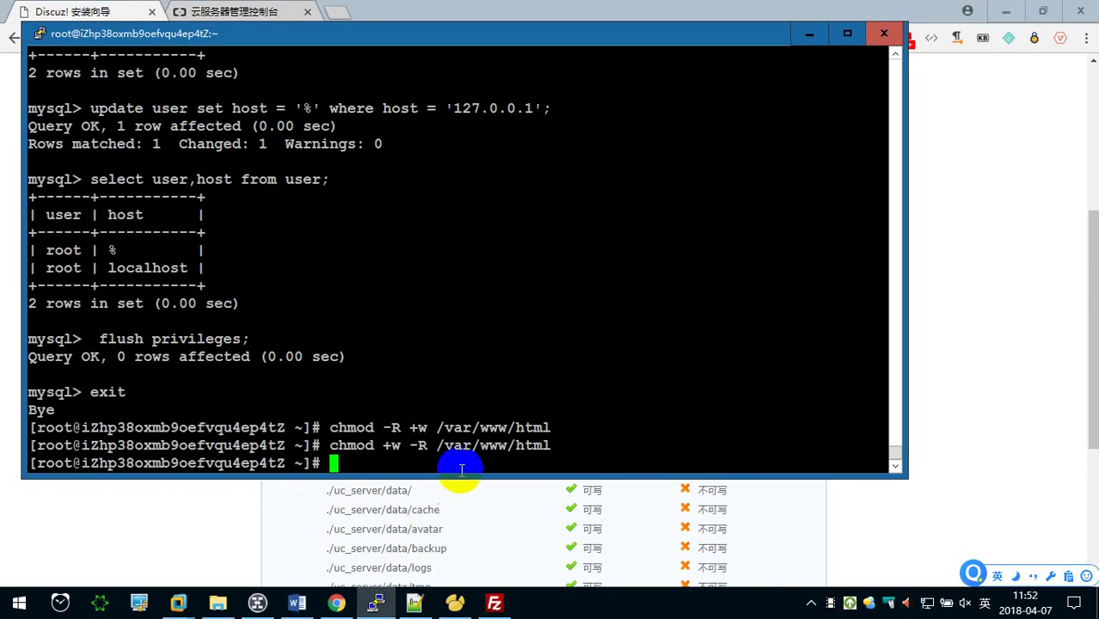
pyautogui.press('Up')
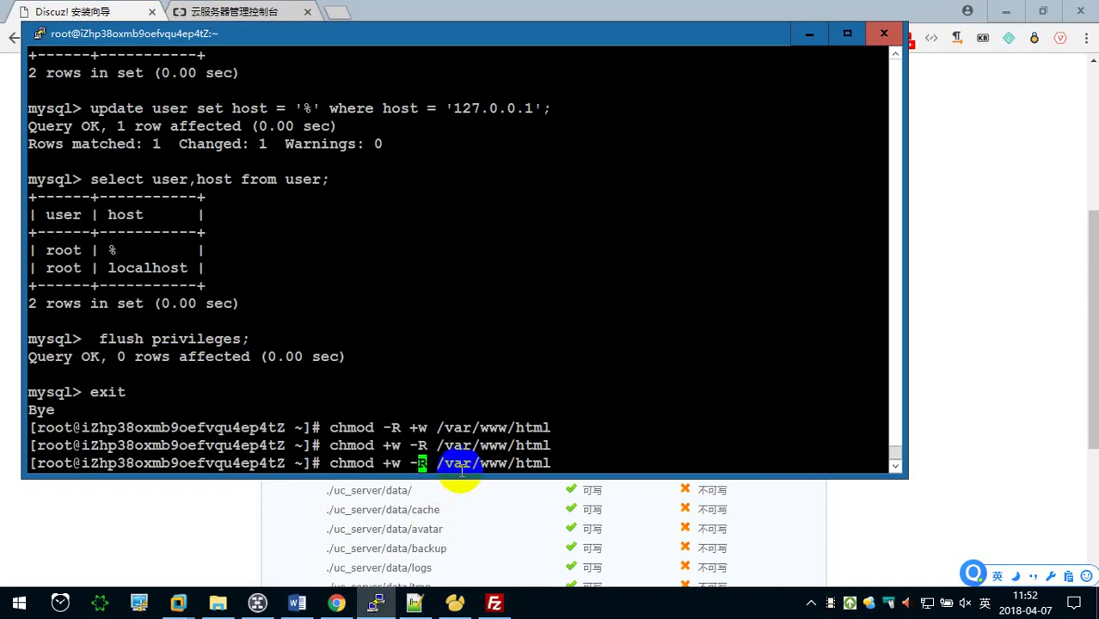
pyautogui.press('BackSpace')
pyautogui.press('BackSpace')
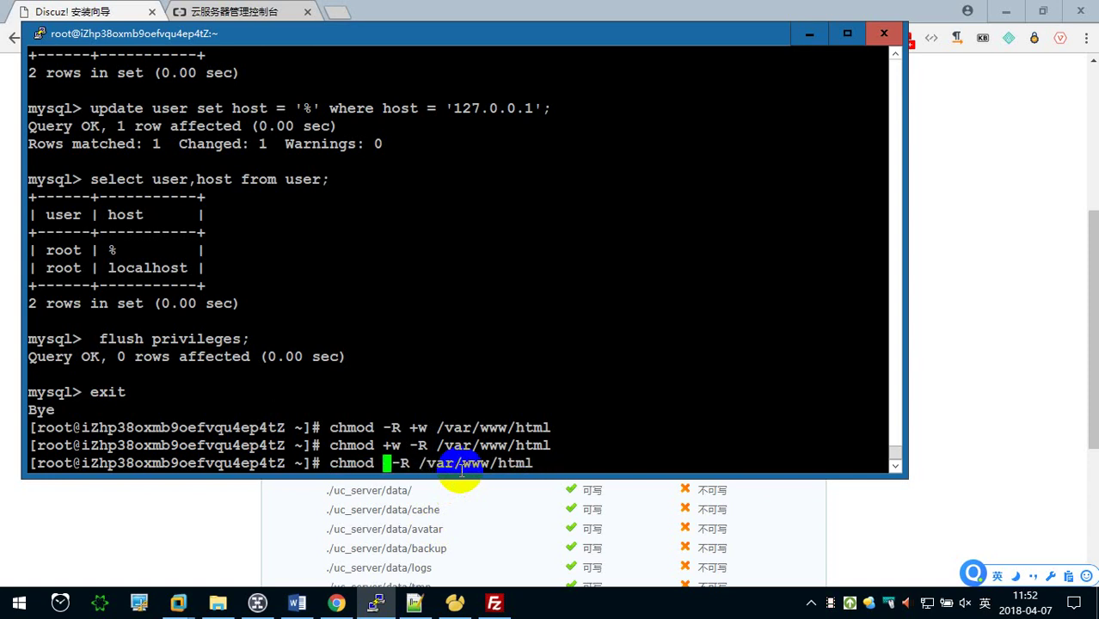
pyautogui.write('777')
pyautogui.press('Return')
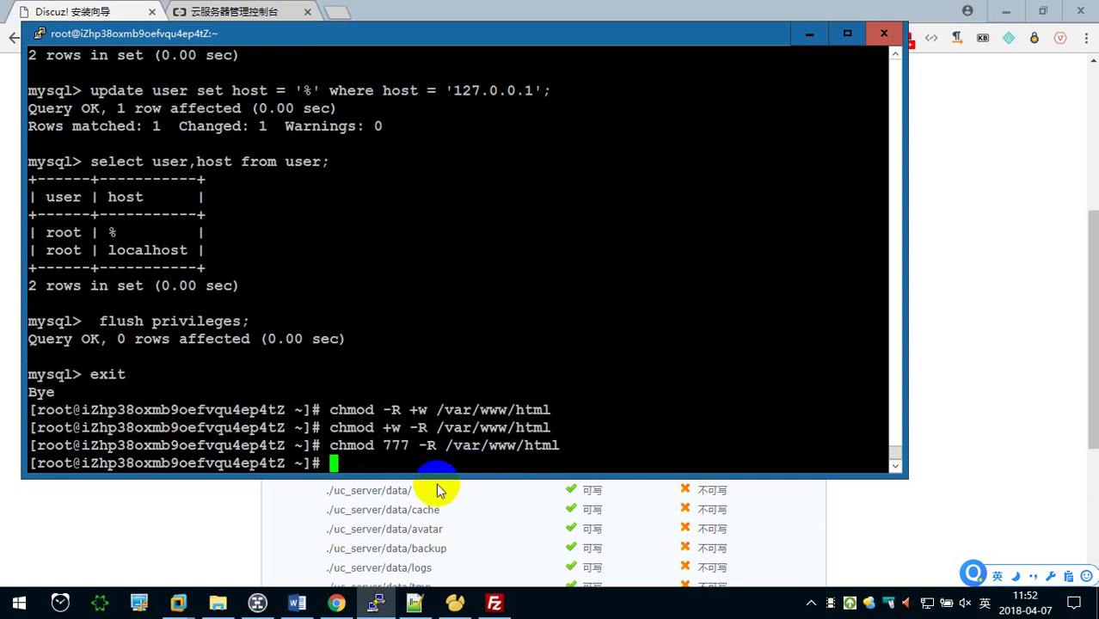
pyautogui.click(246, 523)
pyautogui.press('F5')
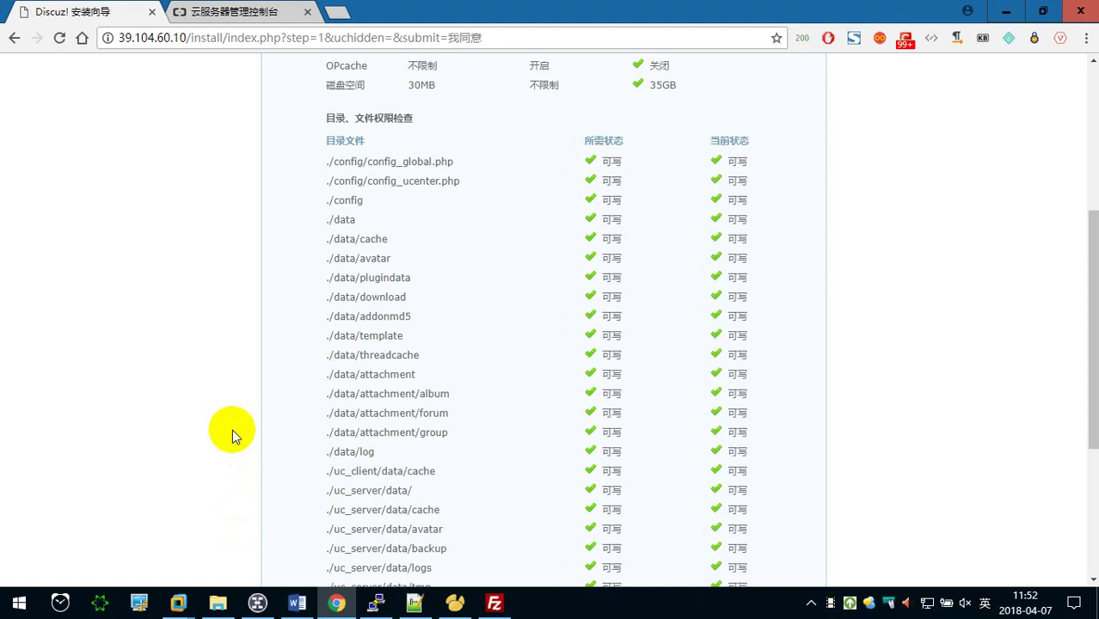
# - Copy 'chmod 777 -R /var/www/html' from PuTTY over the old chmod line in the notes
pyautogui.click(375, 603)
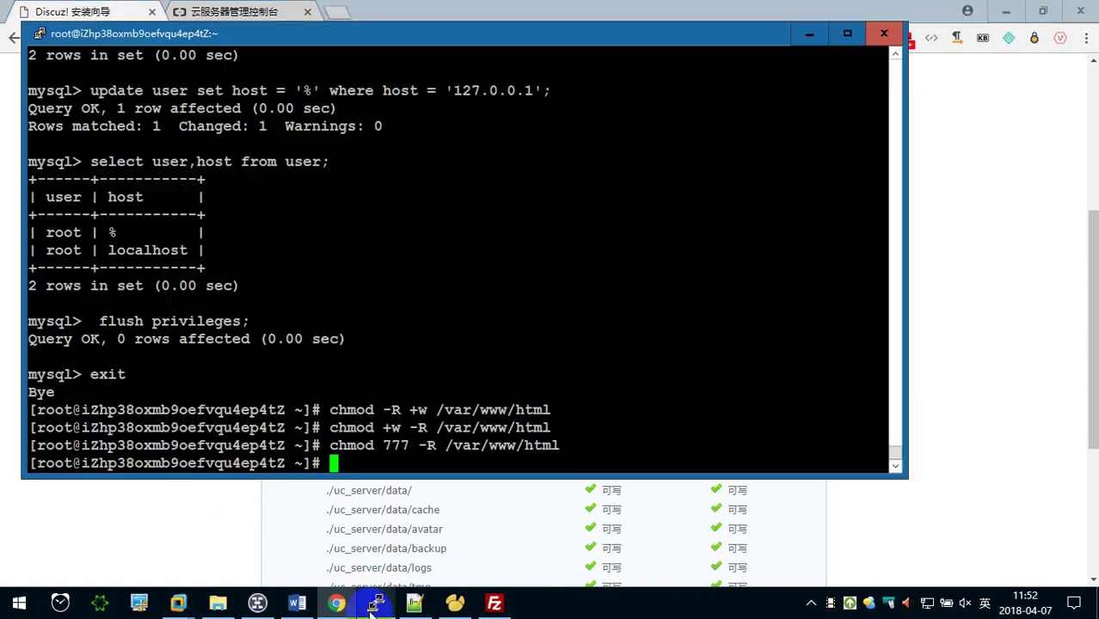
pyautogui.click(335, 448)
pyautogui.moveTo(334, 448); pyautogui.dragTo(558, 449)
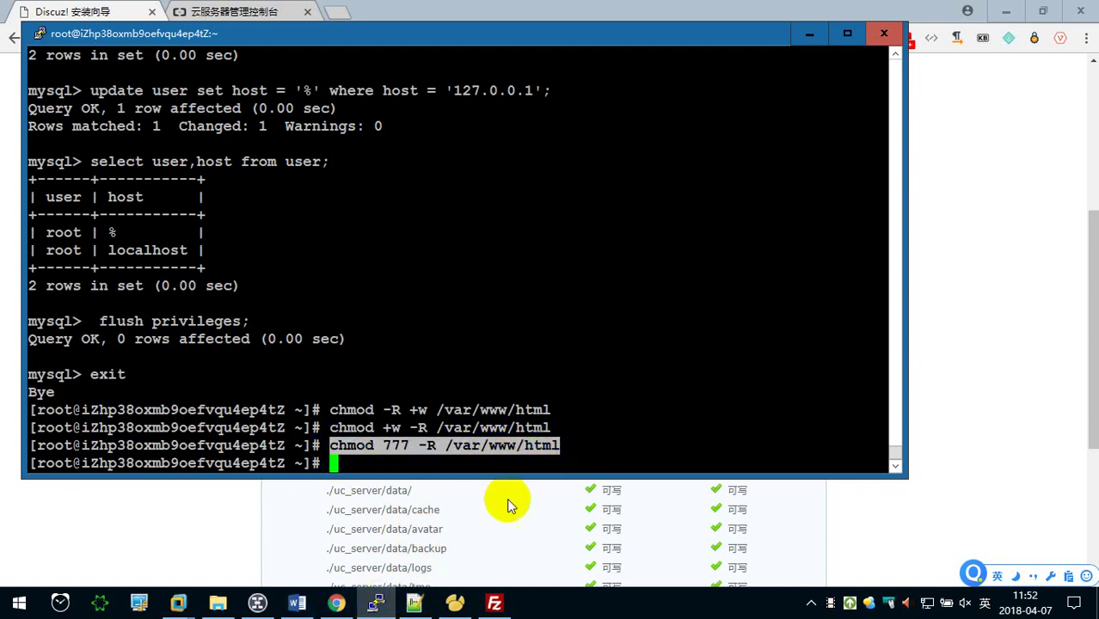
pyautogui.click(375, 603)
pyautogui.click(297, 603)
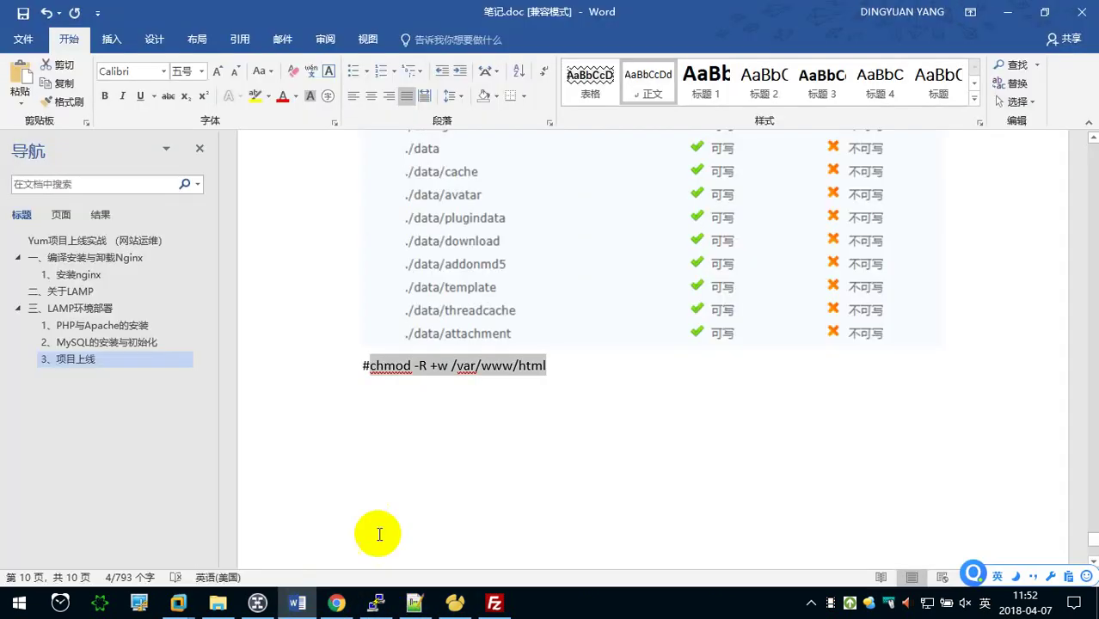
pyautogui.hotkey('ctrl', 'v')
pyautogui.press('Return')
pyautogui.click(336, 603)
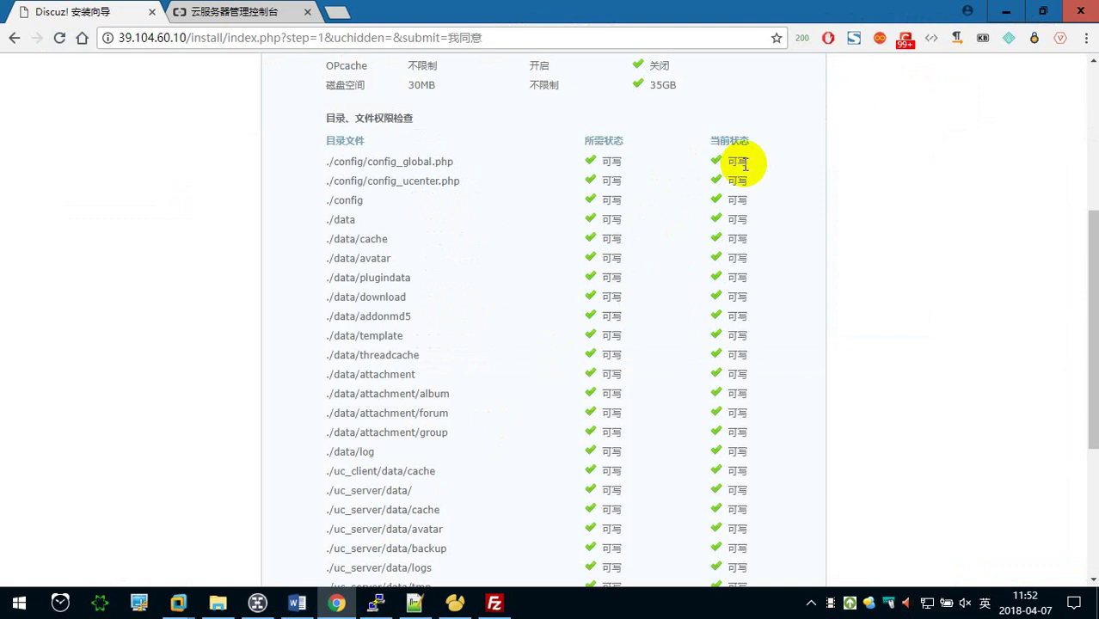
pyautogui.moveTo(744, 164); pyautogui.dragTo(704, 170)
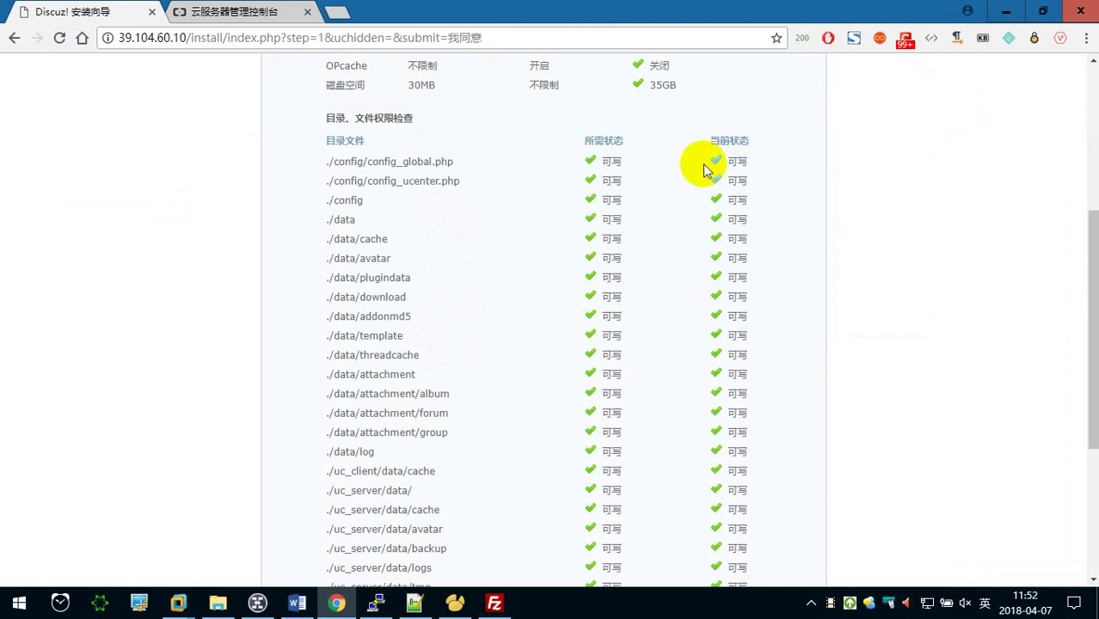
pyautogui.scroll(-2, 686, 178)
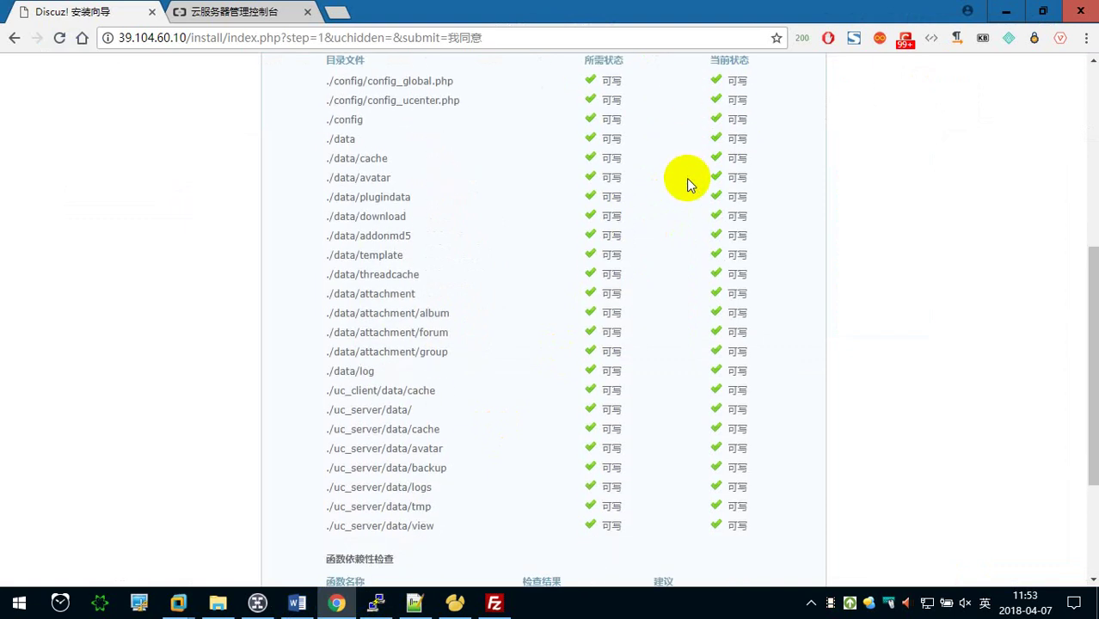
pyautogui.scroll(2, 686, 184)
pyautogui.moveTo(535, 115); pyautogui.dragTo(677, 282)
pyautogui.click(677, 281)
pyautogui.scroll(-3, 676, 276)
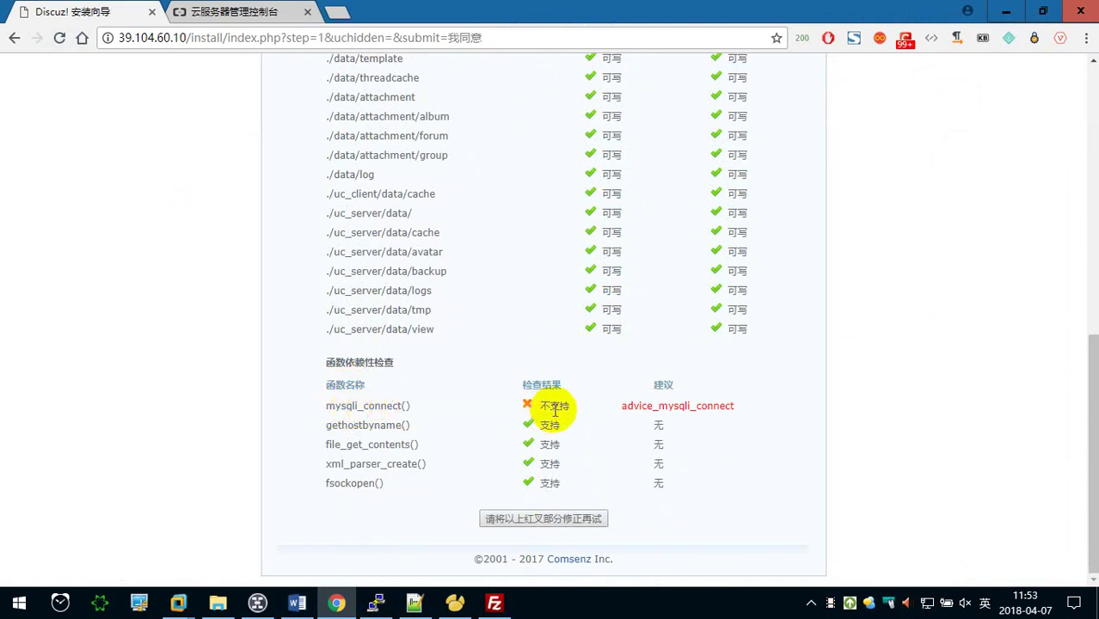
pyautogui.doubleClick(358, 405)
pyautogui.click(360, 406)
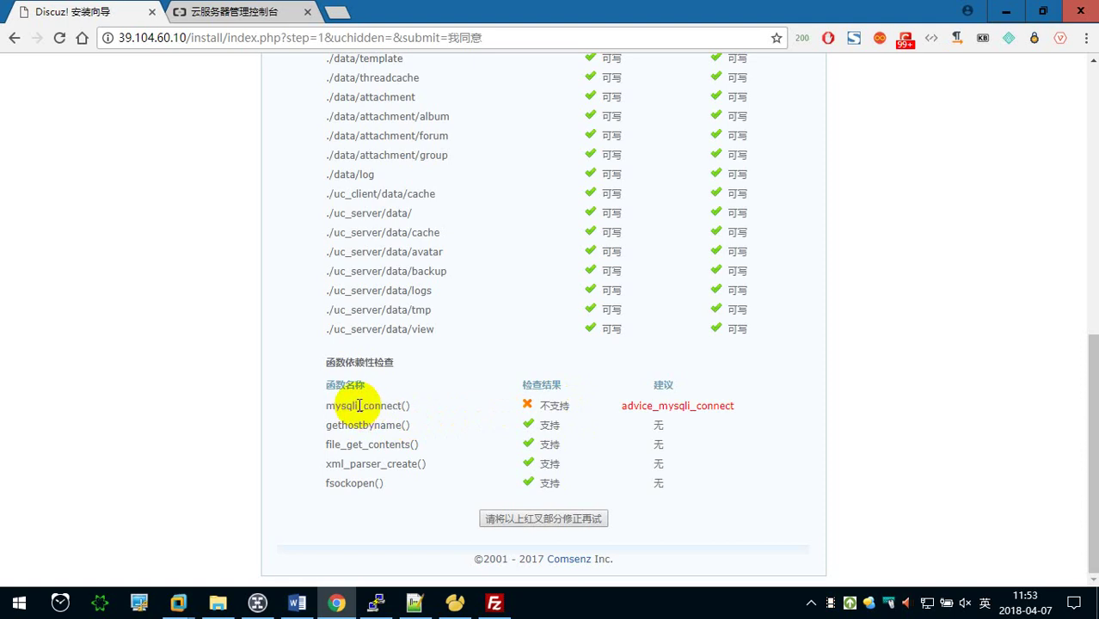
pyautogui.doubleClick(359, 405)
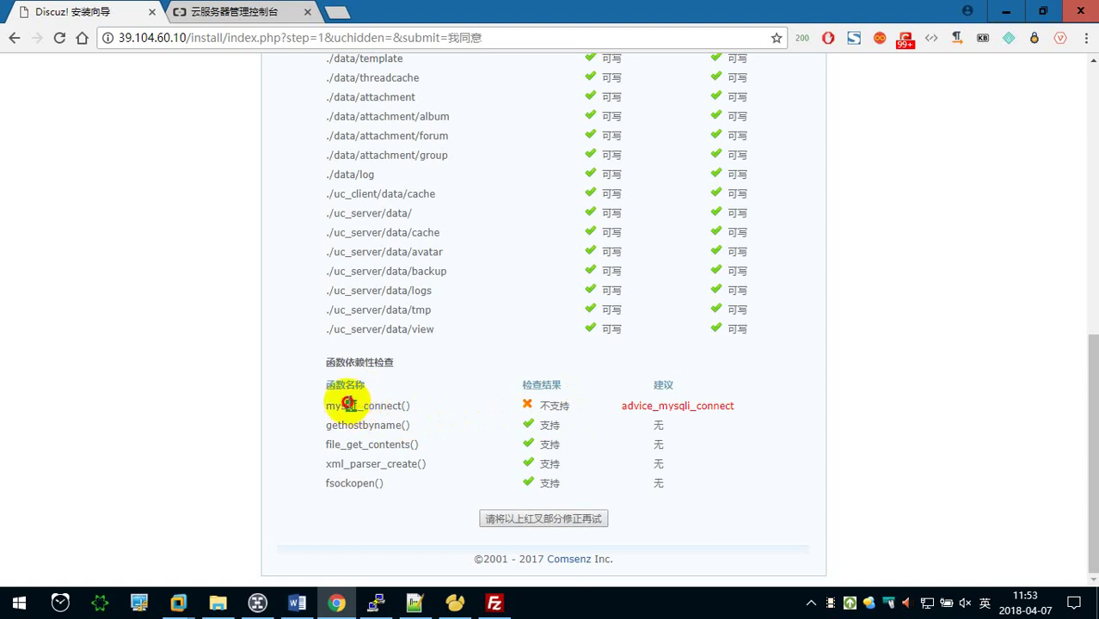
pyautogui.moveTo(350, 404); pyautogui.dragTo(323, 405)
pyautogui.click(344, 410)
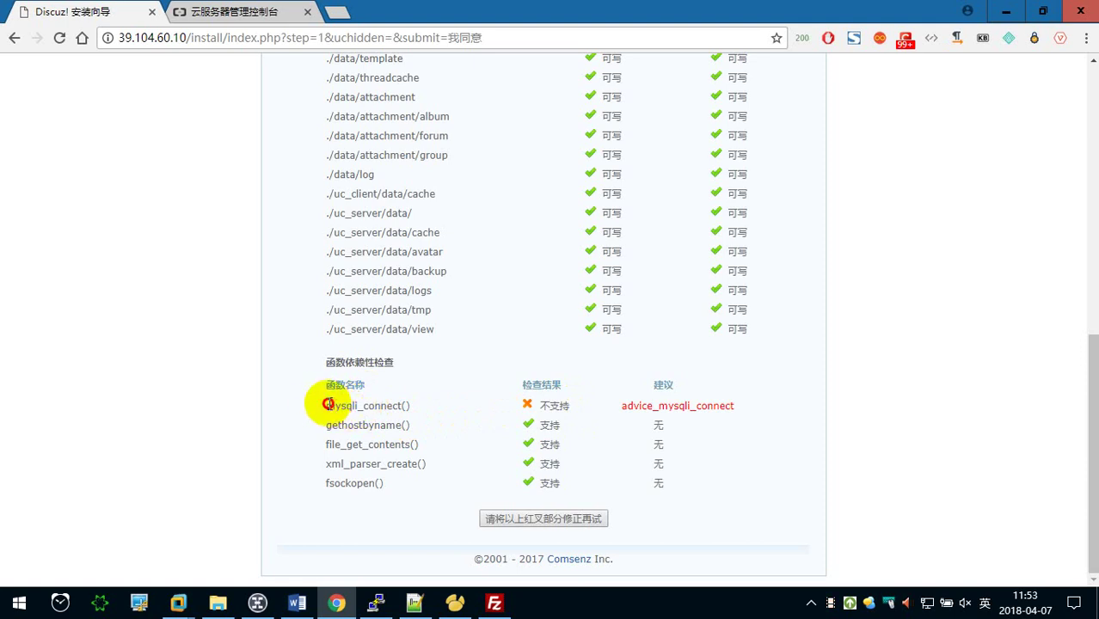
pyautogui.moveTo(328, 406); pyautogui.dragTo(358, 404)
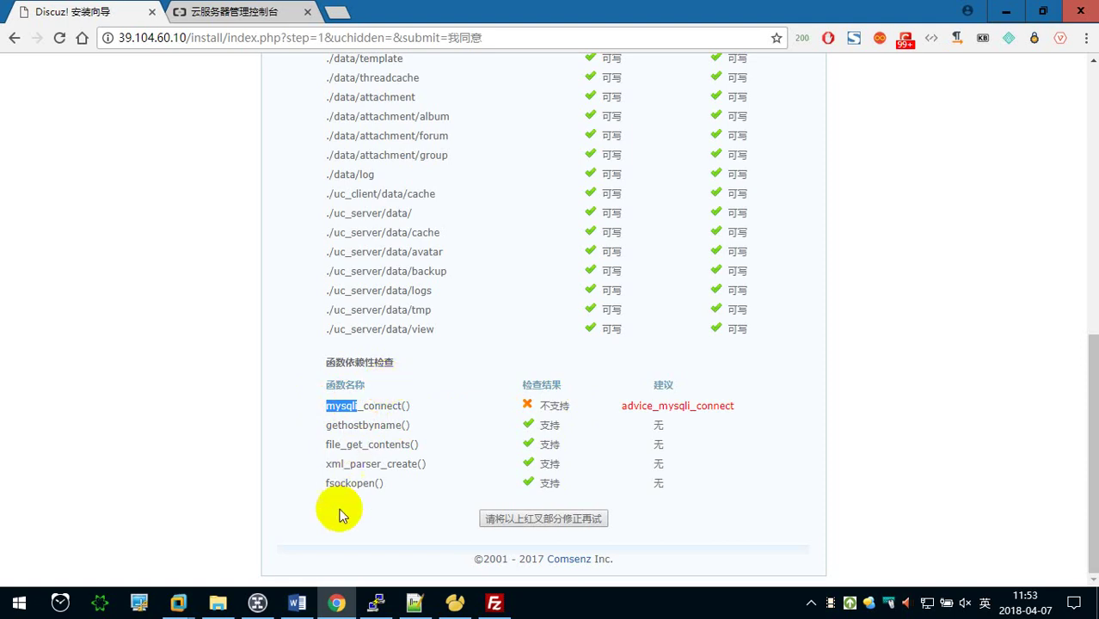
pyautogui.click(299, 602)
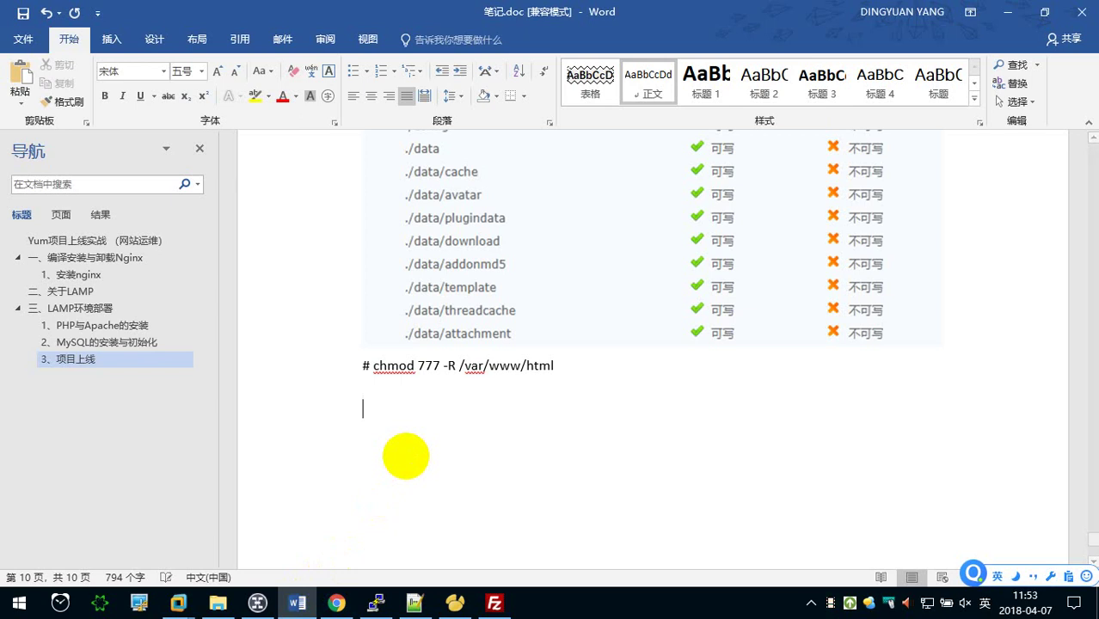
pyautogui.click(337, 602)
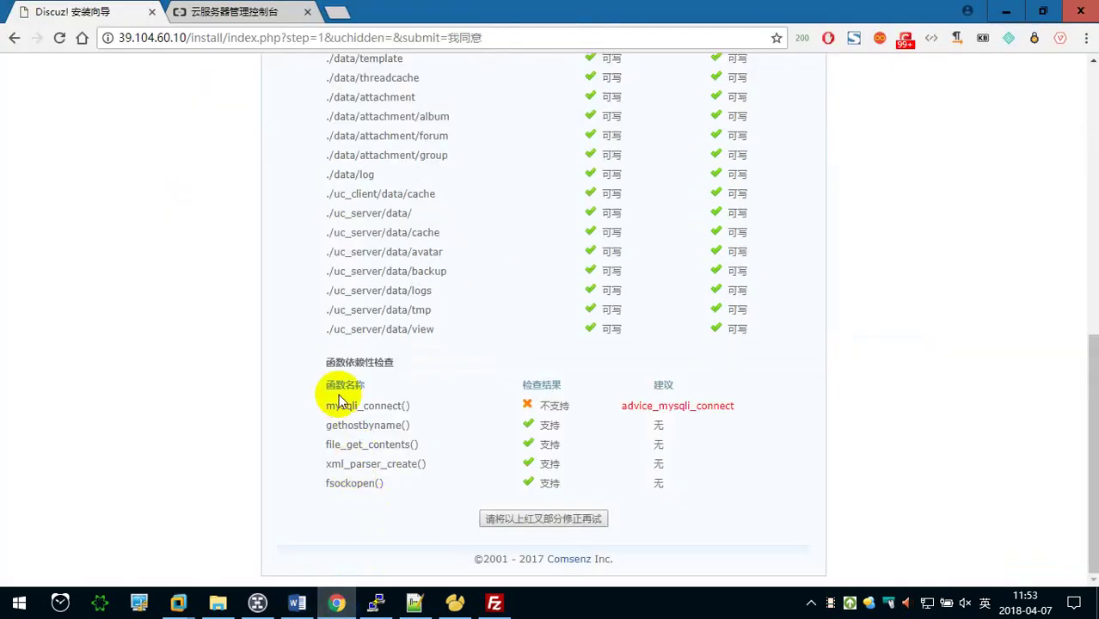
# - Capture the function-check table and box mysqli_connect() with a red rectangle
pyautogui.hotkey('ctrl', 'alt', 'a')
pyautogui.moveTo(316, 345); pyautogui.dragTo(776, 436)
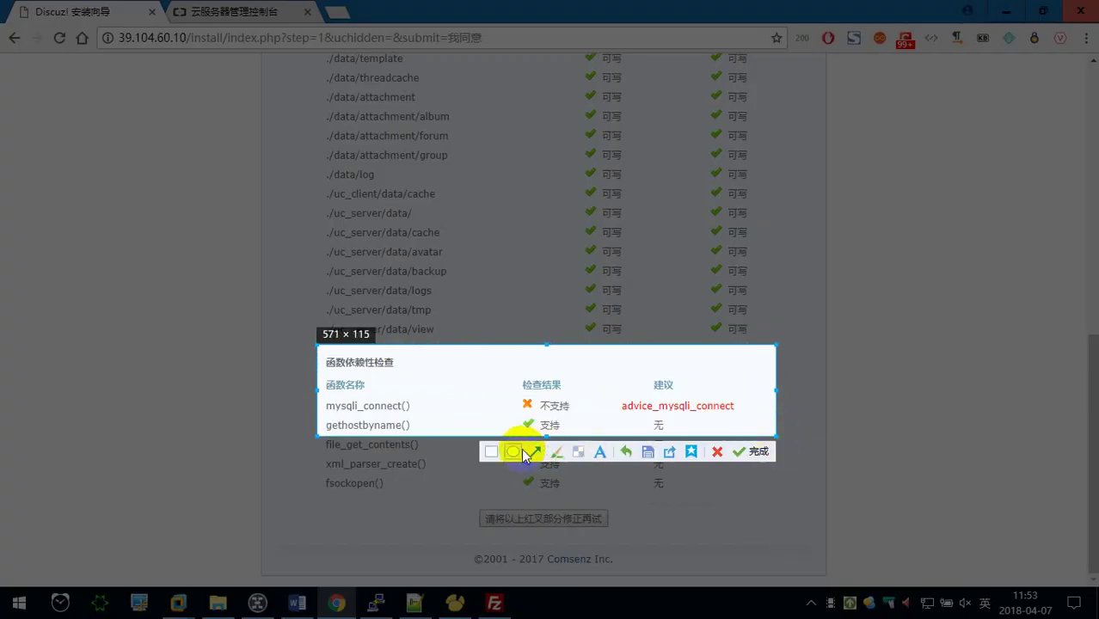
pyautogui.click(492, 452)
pyautogui.moveTo(425, 417); pyautogui.dragTo(318, 391)
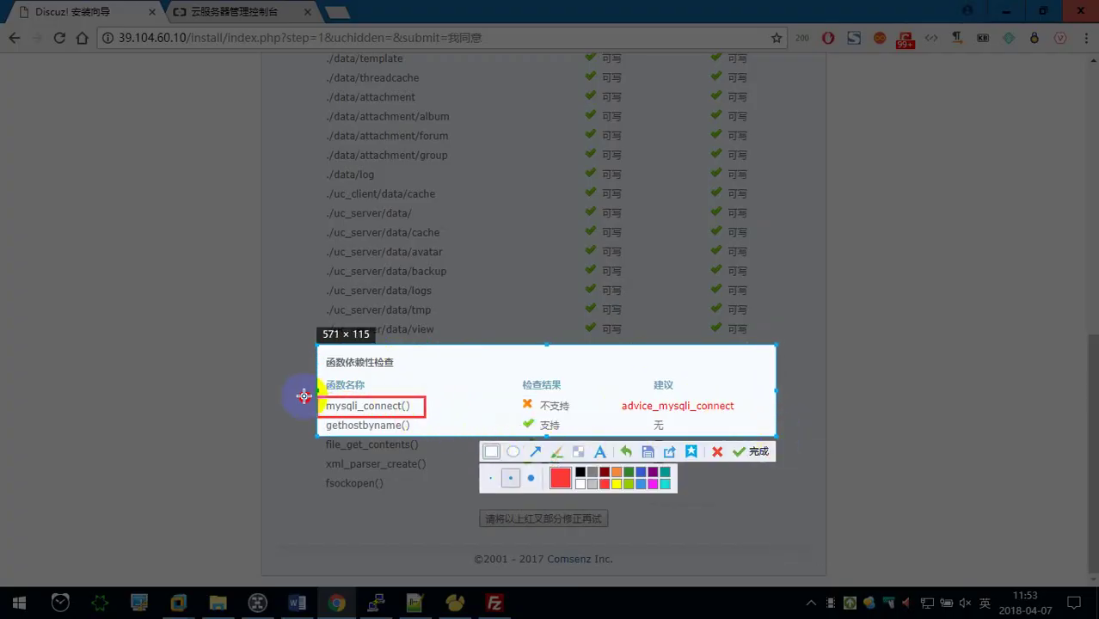
# - Add the note '需要mysqli扩展' beside the box and finish the capture
pyautogui.click(599, 452)
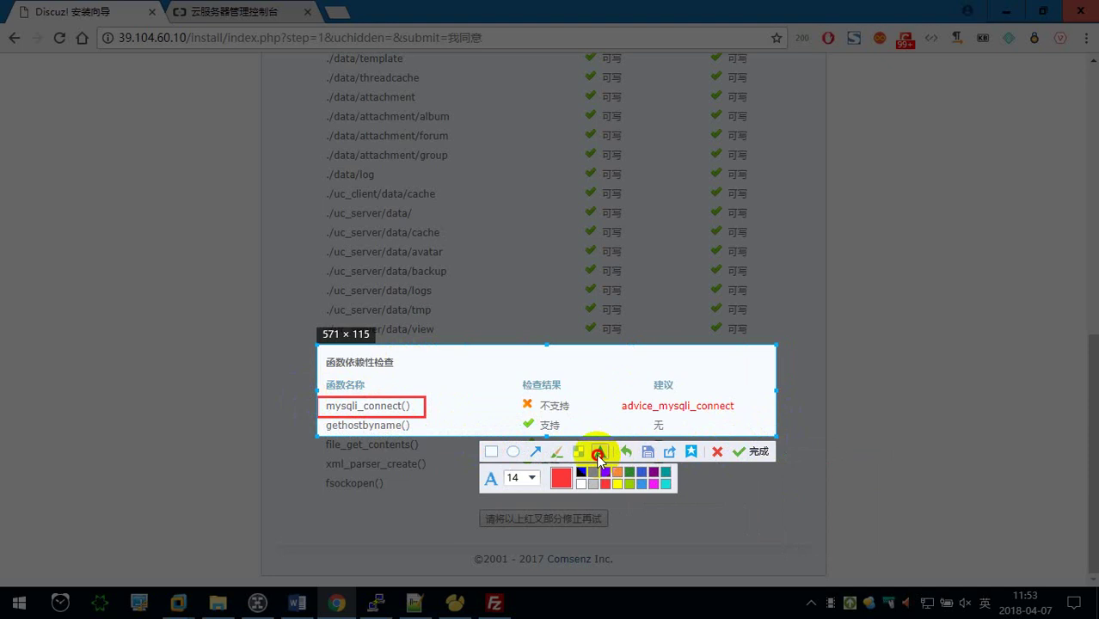
pyautogui.click(412, 363)
pyautogui.write('xuyao')
pyautogui.press('space')
pyautogui.write('m')
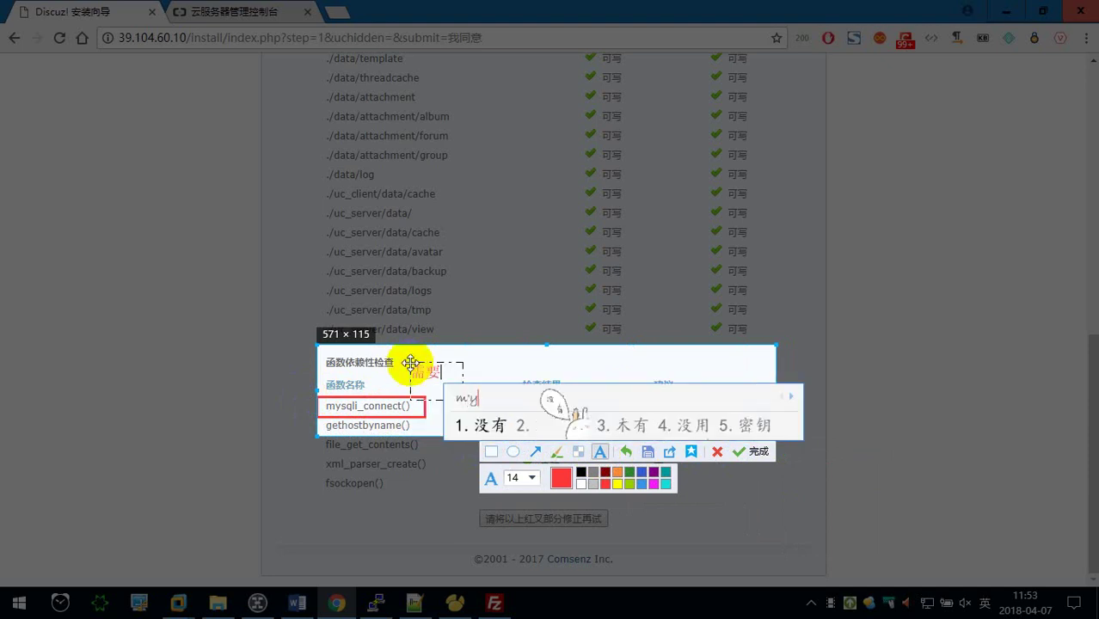
pyautogui.write('ysql')
pyautogui.press('Return')
pyautogui.write('ikuozh')
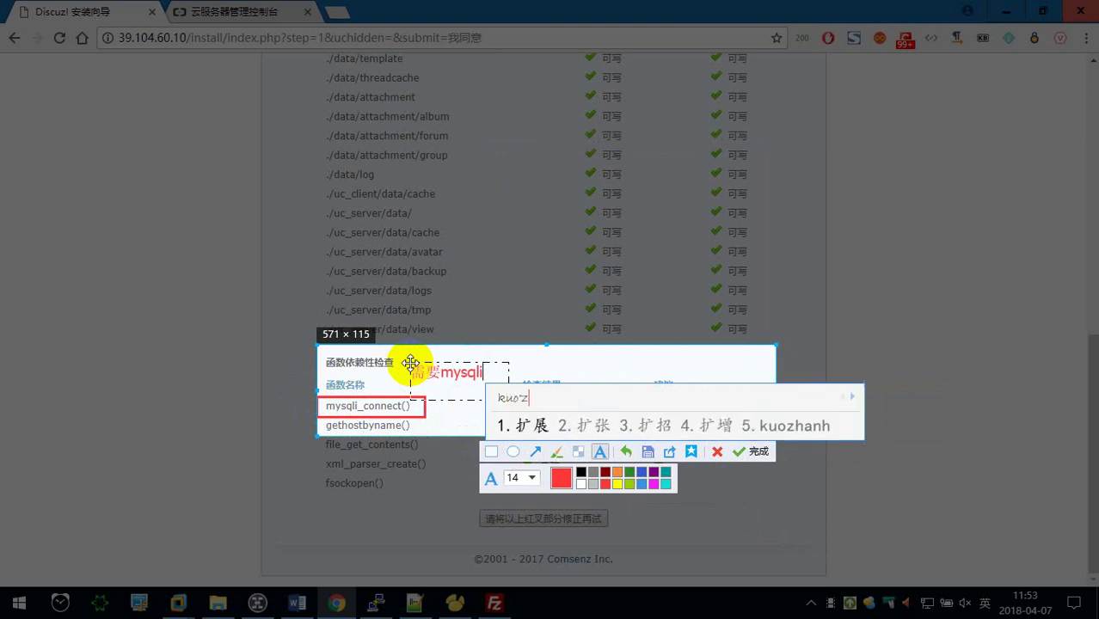
pyautogui.write('an')
pyautogui.press('space')
pyautogui.click(723, 441)
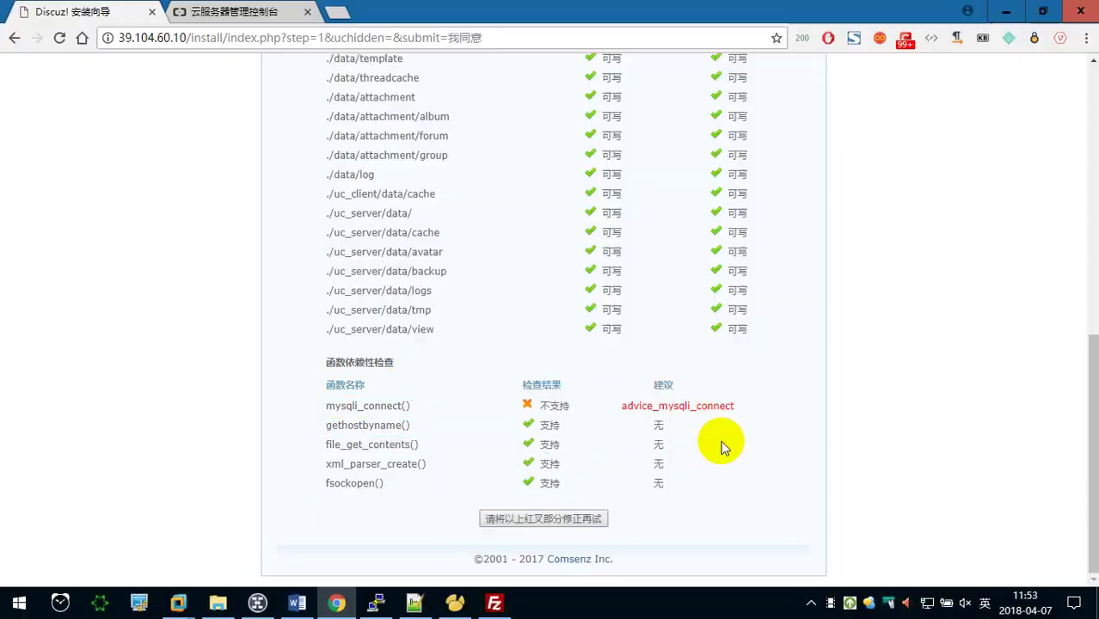
# - Paste the mysqli function-check screenshot and type '#yum install php-mysqli' beneath it
pyautogui.click(297, 603)
pyautogui.hotkey('ctrl', 'v')
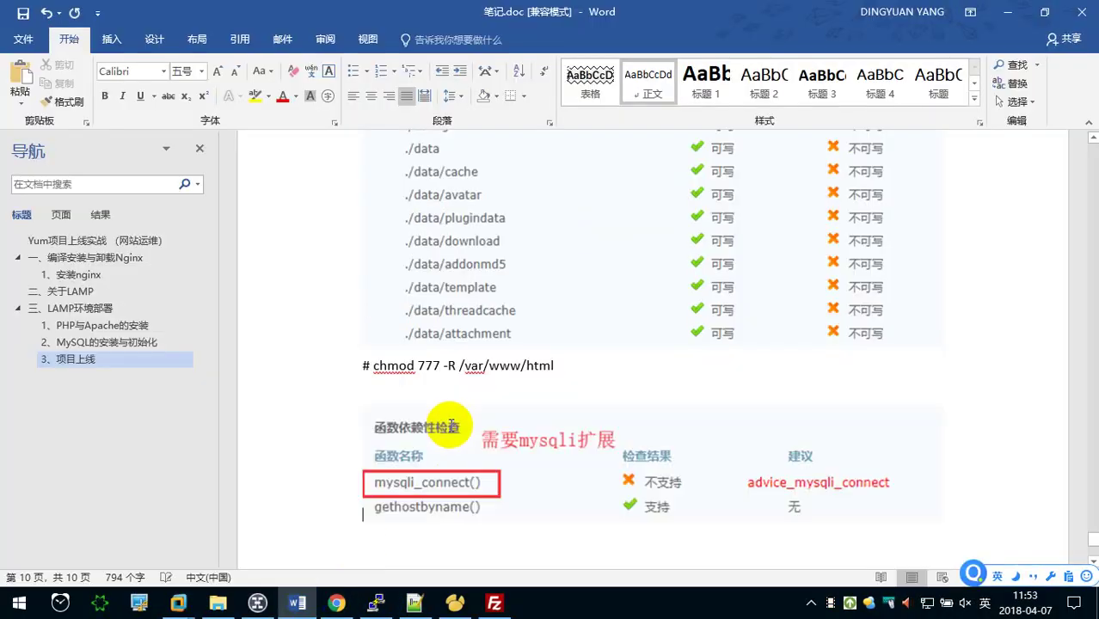
pyautogui.write('#')
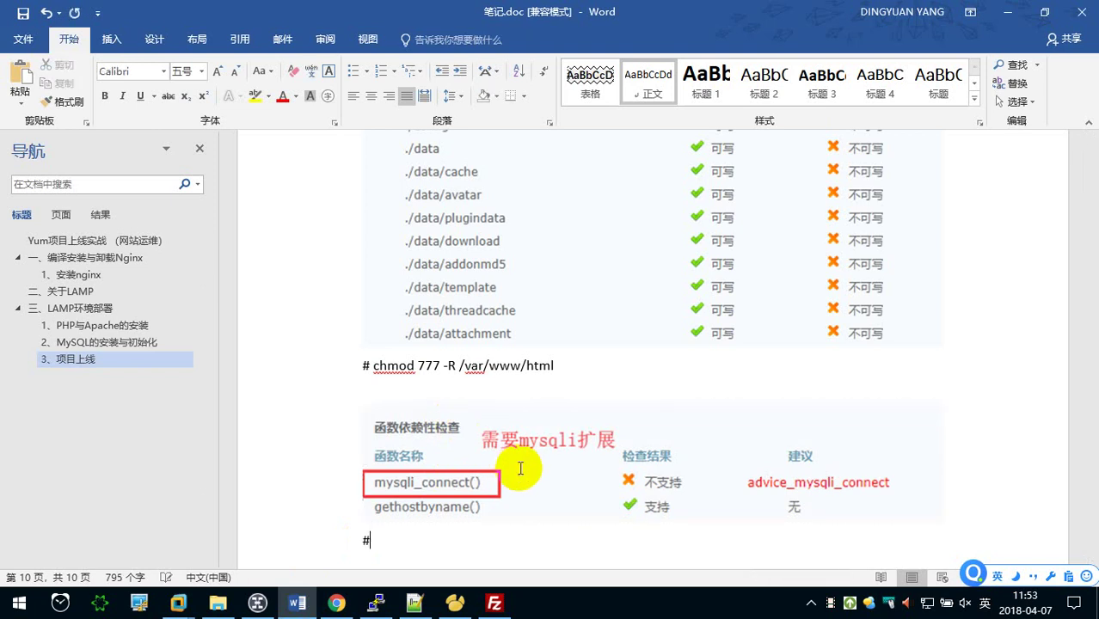
pyautogui.press('shift')
pyautogui.write('yum')
pyautogui.press('Return')
pyautogui.press('shift')
pyautogui.write('install php')
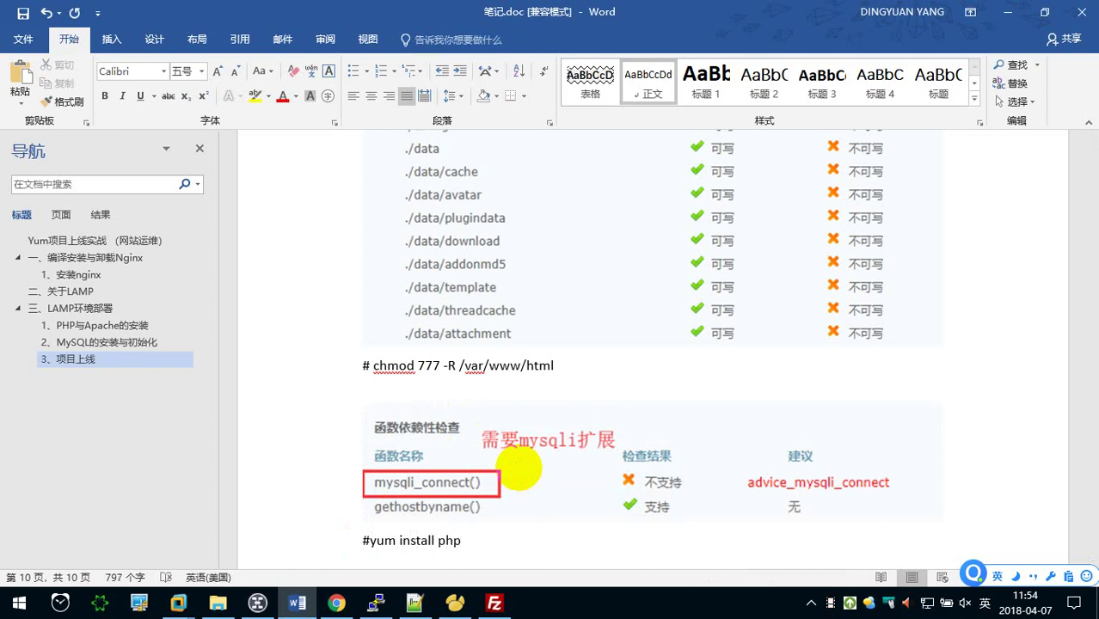
pyautogui.write('mysqli')
pyautogui.press('Return')
# - Select and copy the '#yum install php-mysqli' command line
pyautogui.scroll(-2, 503, 467)
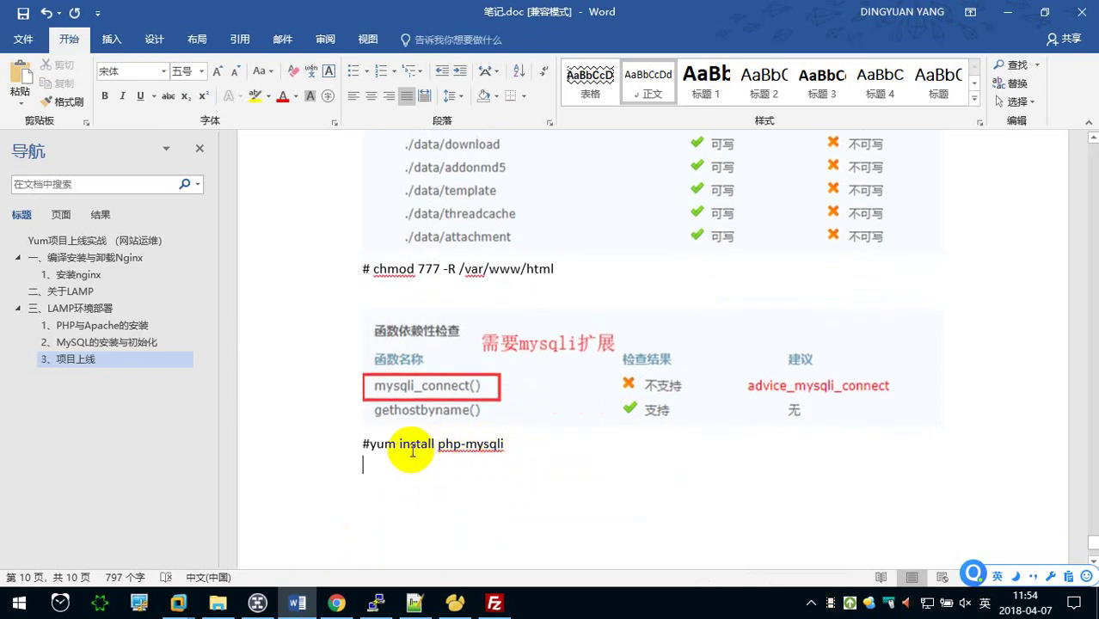
pyautogui.moveTo(504, 444); pyautogui.dragTo(392, 444)
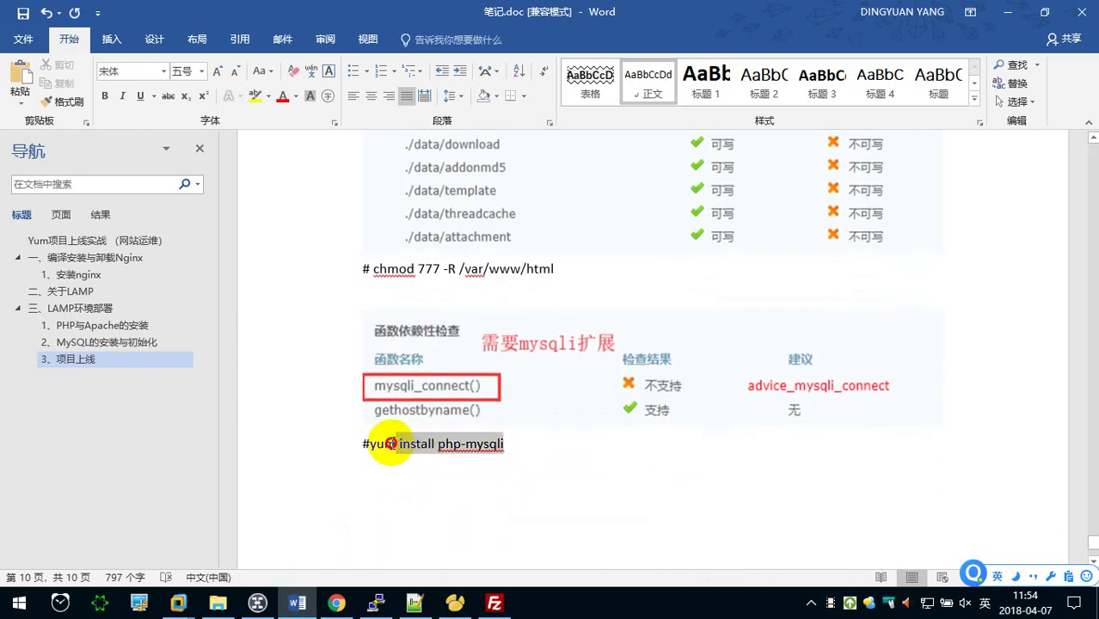
pyautogui.click(481, 465)
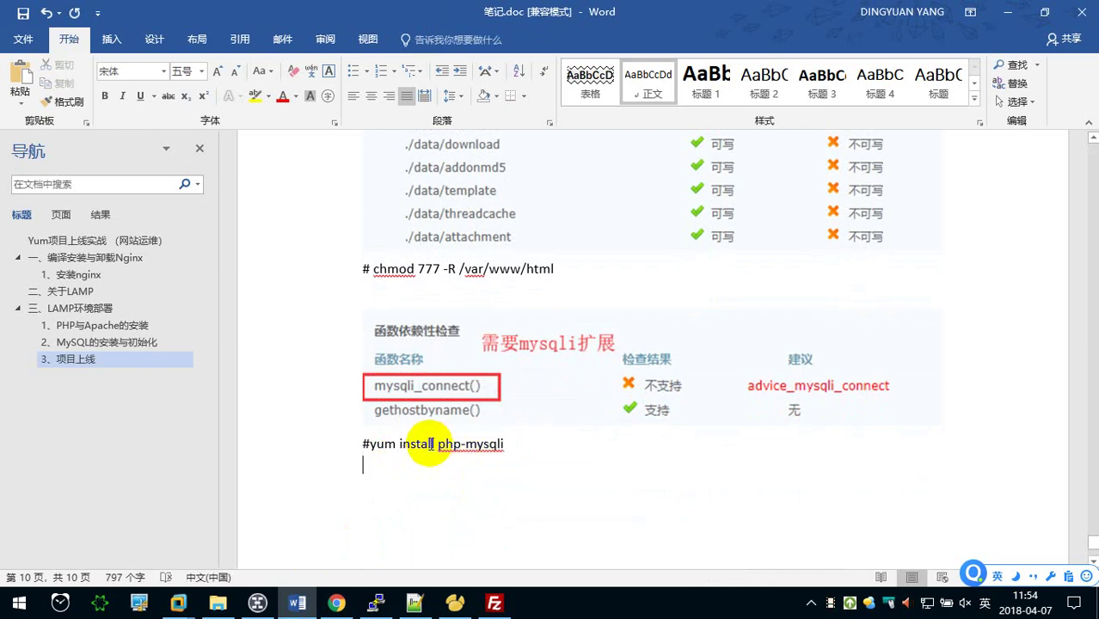
pyautogui.moveTo(504, 444); pyautogui.dragTo(363, 442)
pyautogui.hotkey('ctrl', 'c')
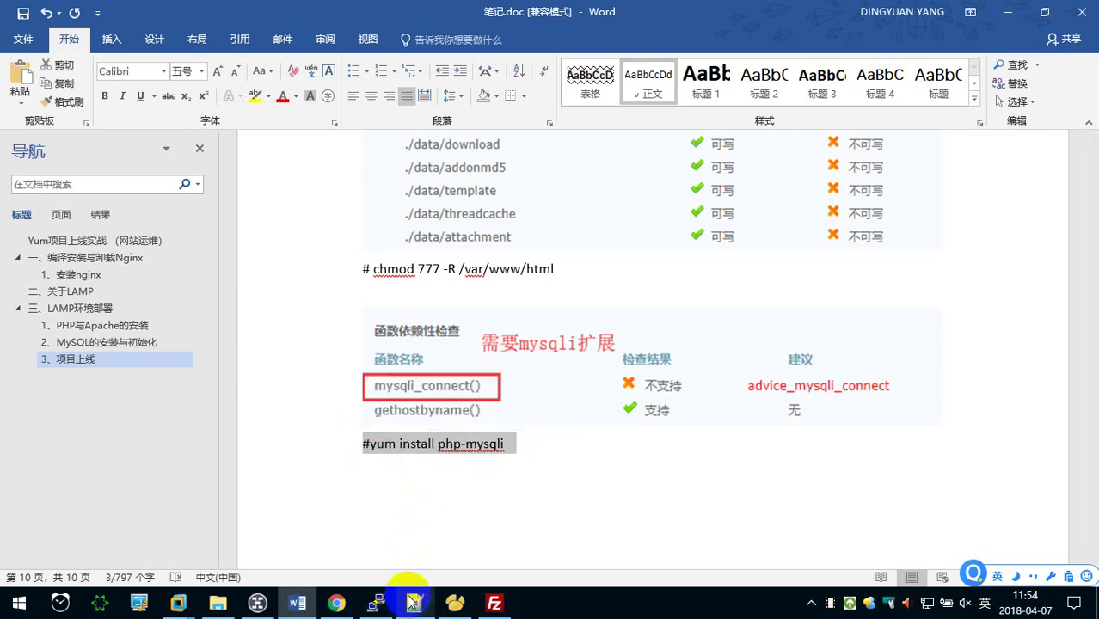
# - Paste the command into PuTTY, remove the leading #, and run yum install php-mysqli
pyautogui.click(376, 603)
pyautogui.rightClick(402, 422)
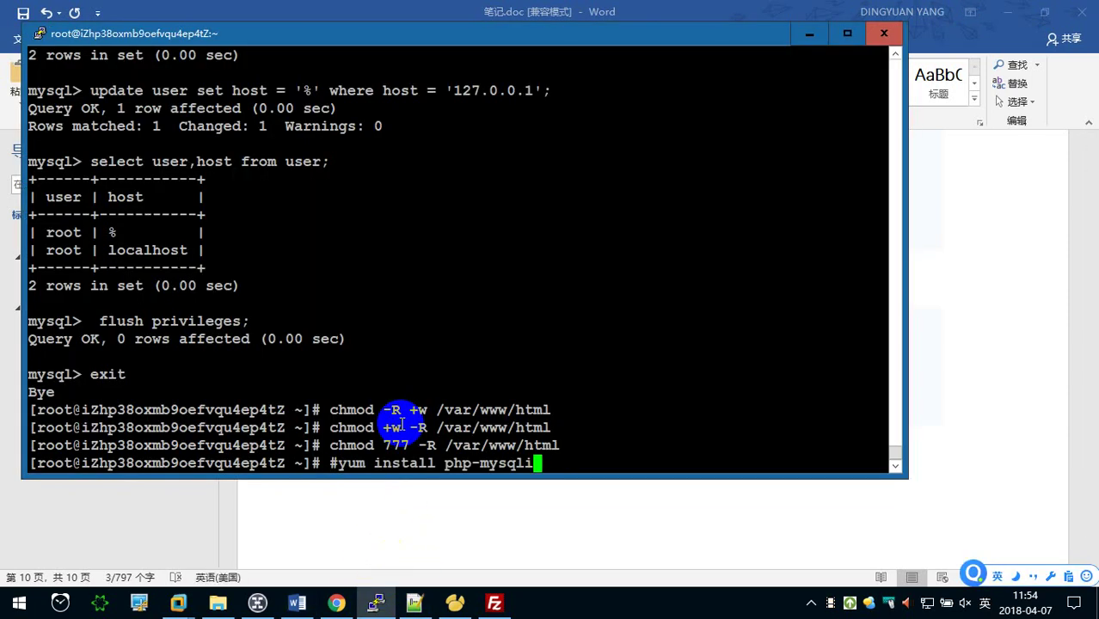
pyautogui.press('Left')
pyautogui.press('Left')
pyautogui.press('Left')
pyautogui.press('Left')
pyautogui.press('Left')
pyautogui.press('Left')
pyautogui.press('Left')
pyautogui.press('BackSpace')
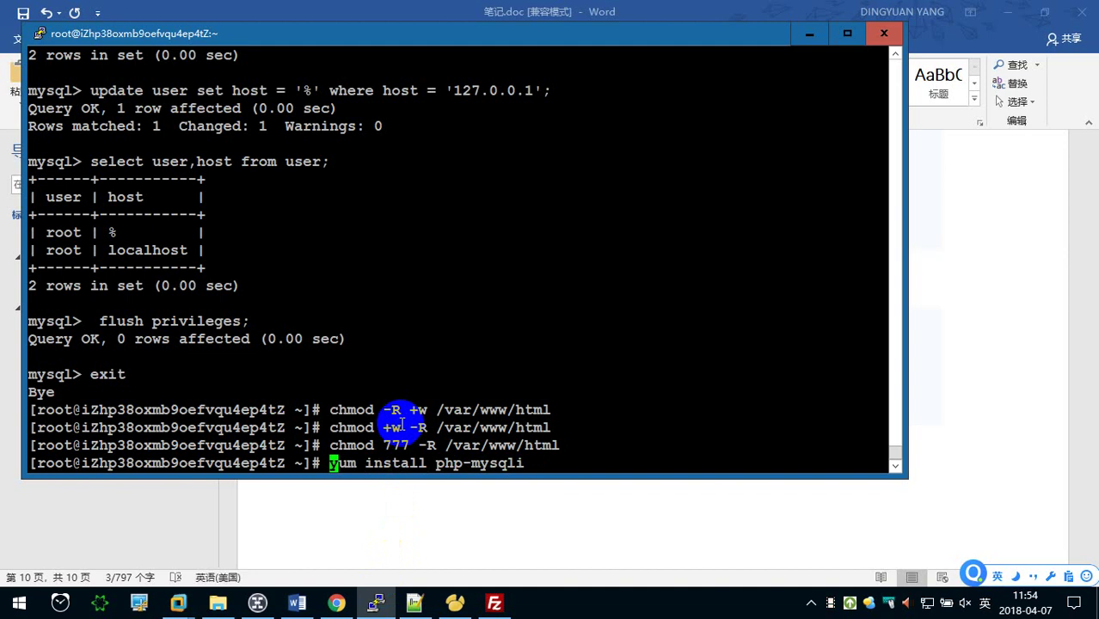
pyautogui.press('Return')
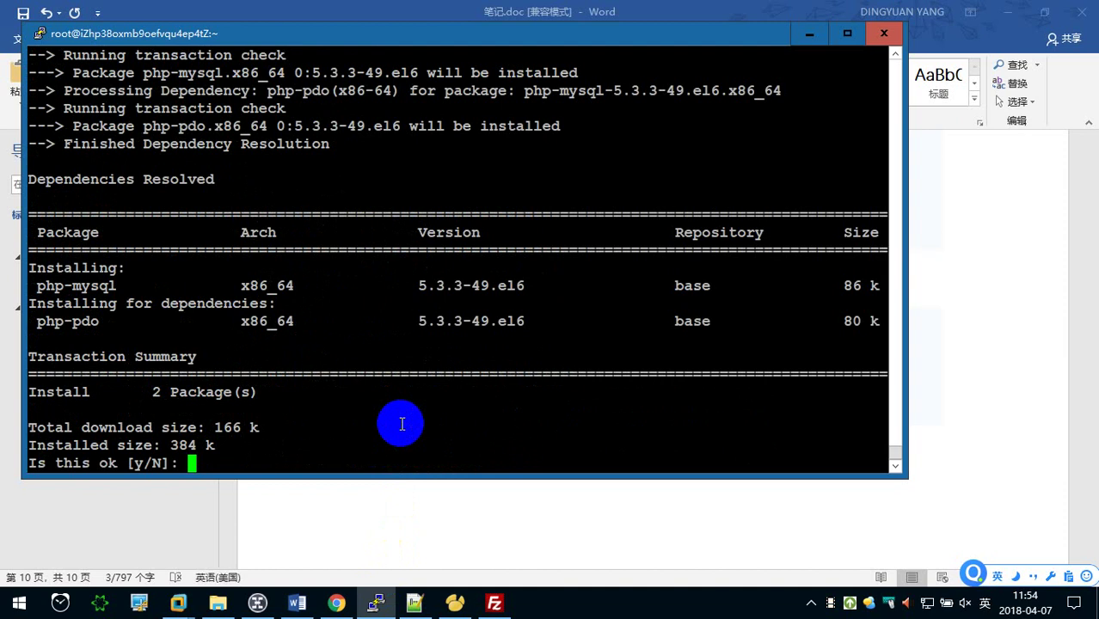
# - Capture the php-mysql and php-pdo package summary, then confirm the install with y
pyautogui.moveTo(37, 286); pyautogui.dragTo(118, 287)
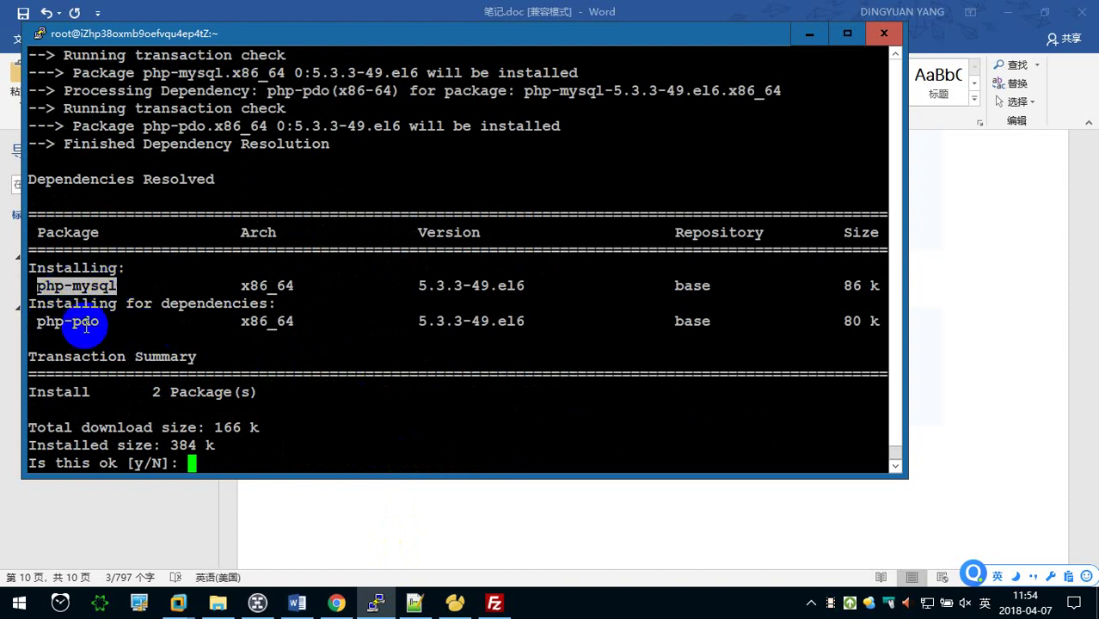
pyautogui.click(86, 327)
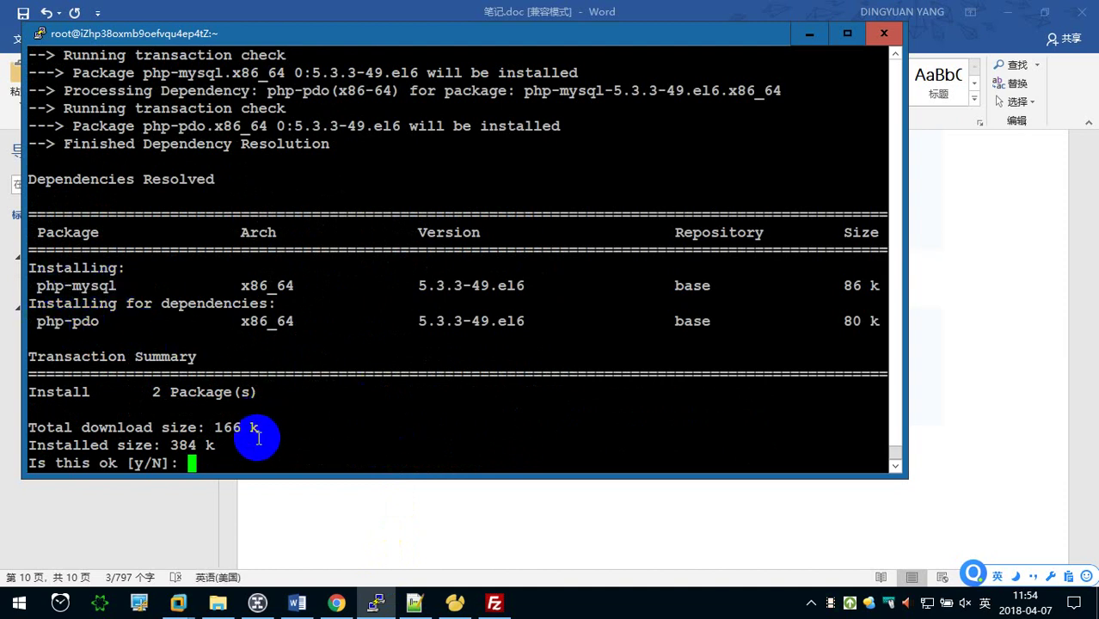
pyautogui.hotkey('ctrl', 'alt', 'a')
pyautogui.moveTo(26, 200); pyautogui.dragTo(510, 467)
pyautogui.click(478, 480)
pyautogui.write('y')
pyautogui.press('Return')
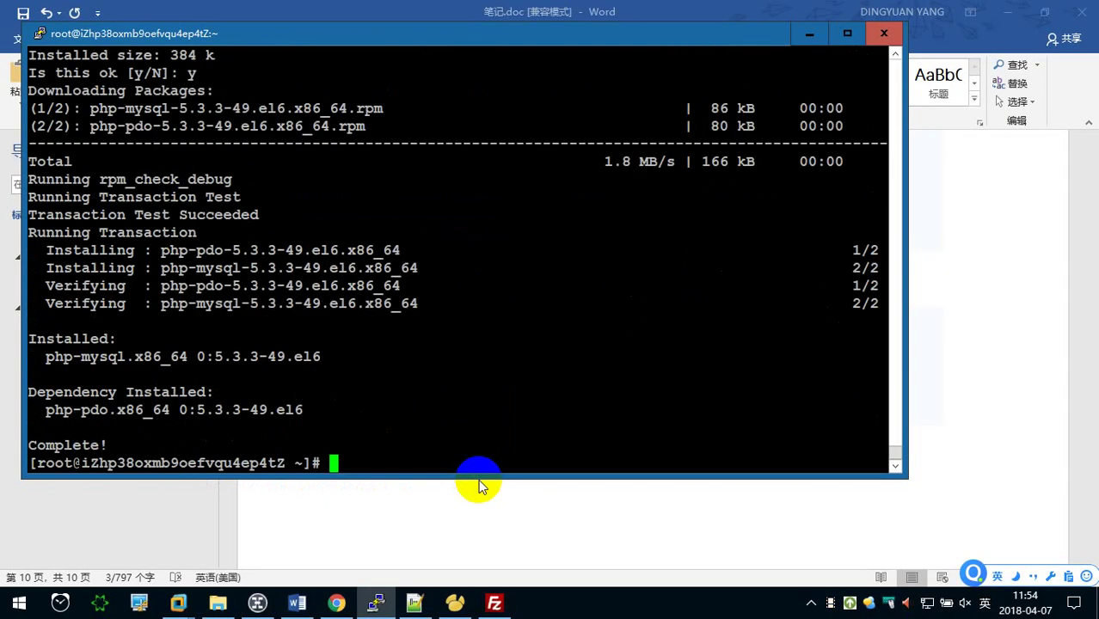
pyautogui.click(447, 492)
# - Paste the yum package-summary screenshot below the command and type '重启Apache：' underneath
pyautogui.click(469, 467)
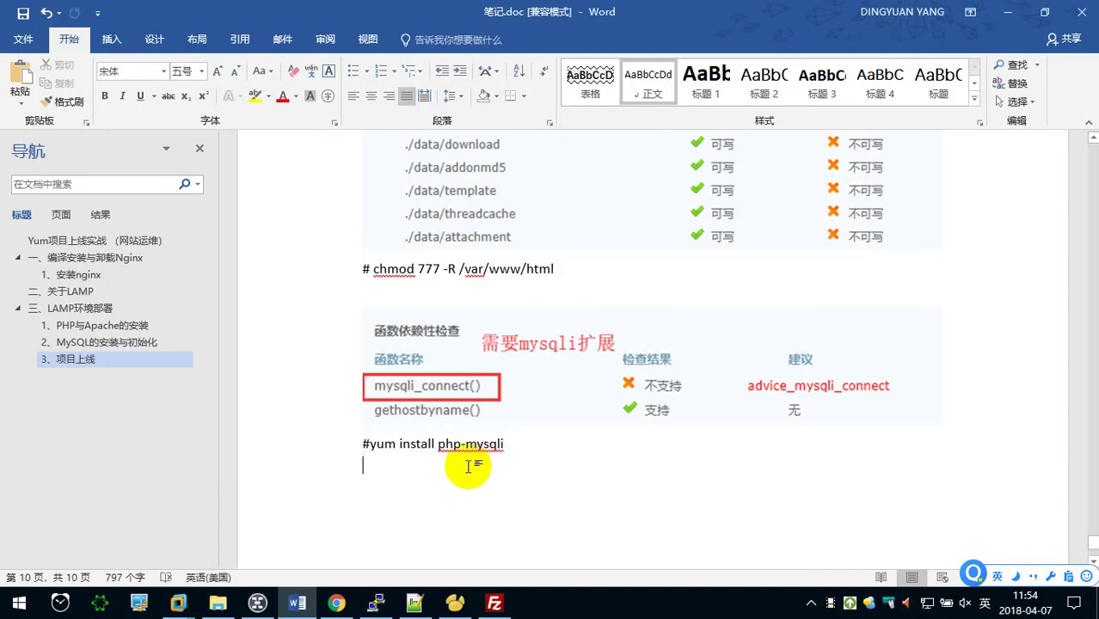
pyautogui.hotkey('ctrl', 'v')
pyautogui.scroll(-2, 469, 413)
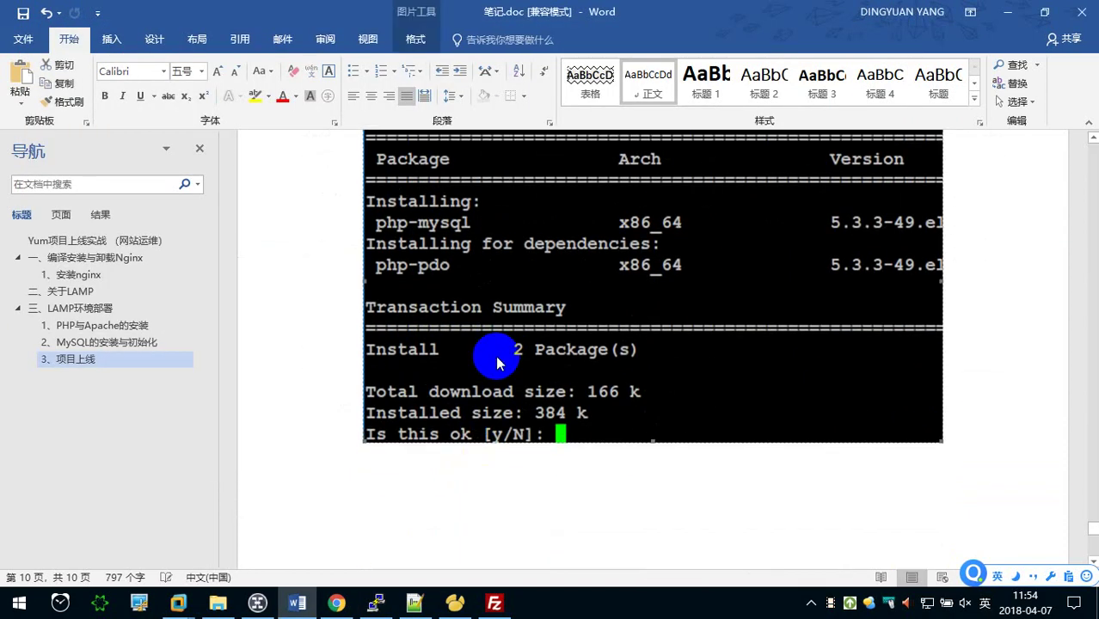
pyautogui.write('h ')
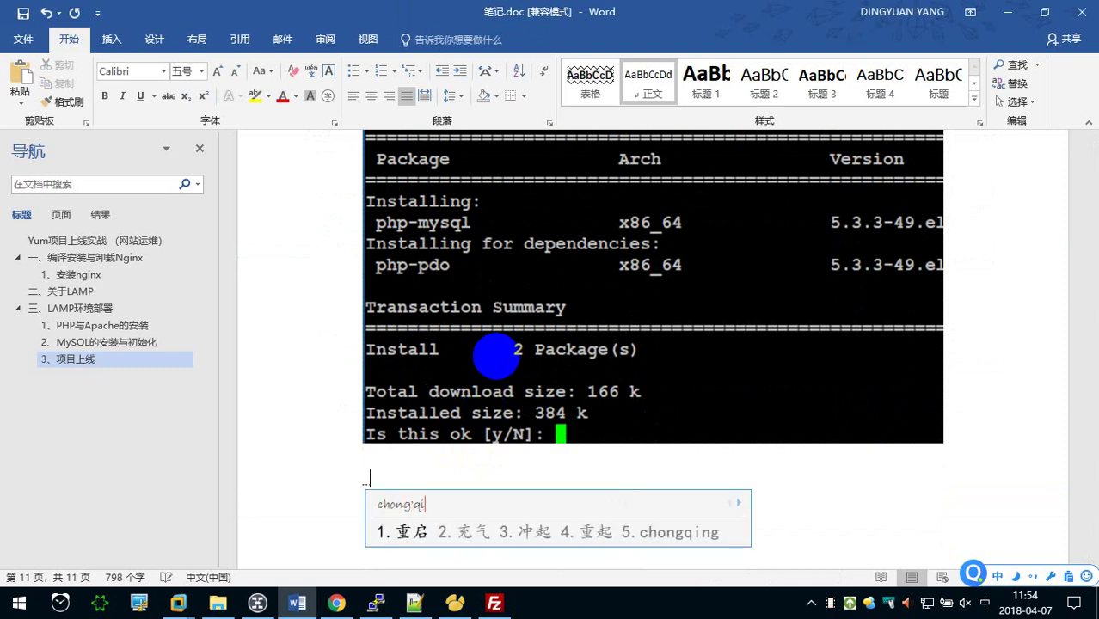
pyautogui.write('重启Apache')
pyautogui.press('Return')
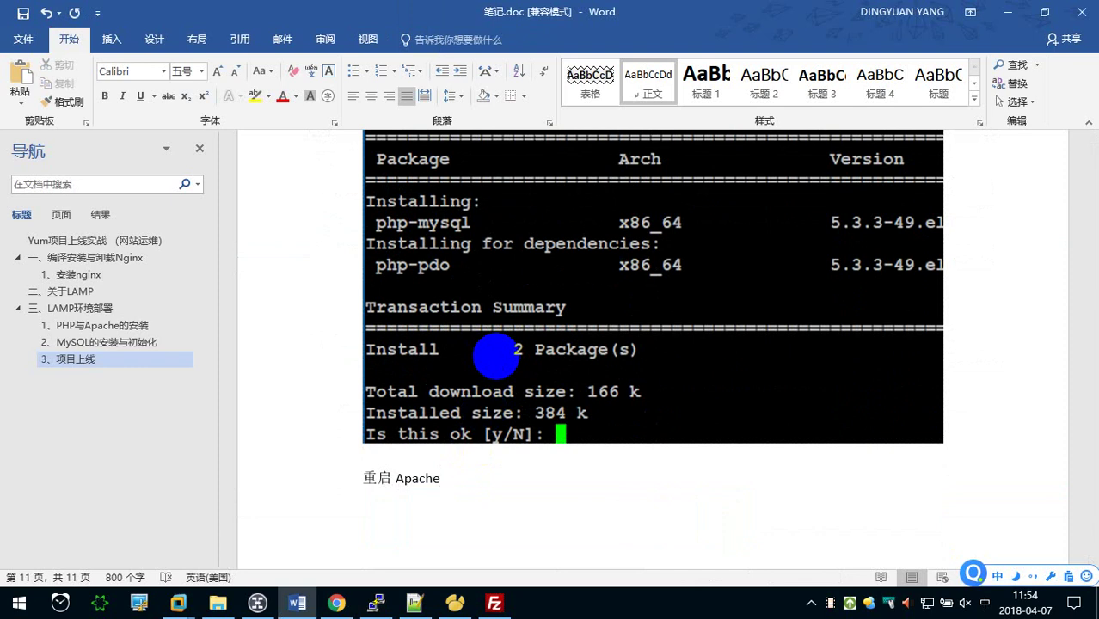
pyautogui.write('：')
pyautogui.click(375, 600)
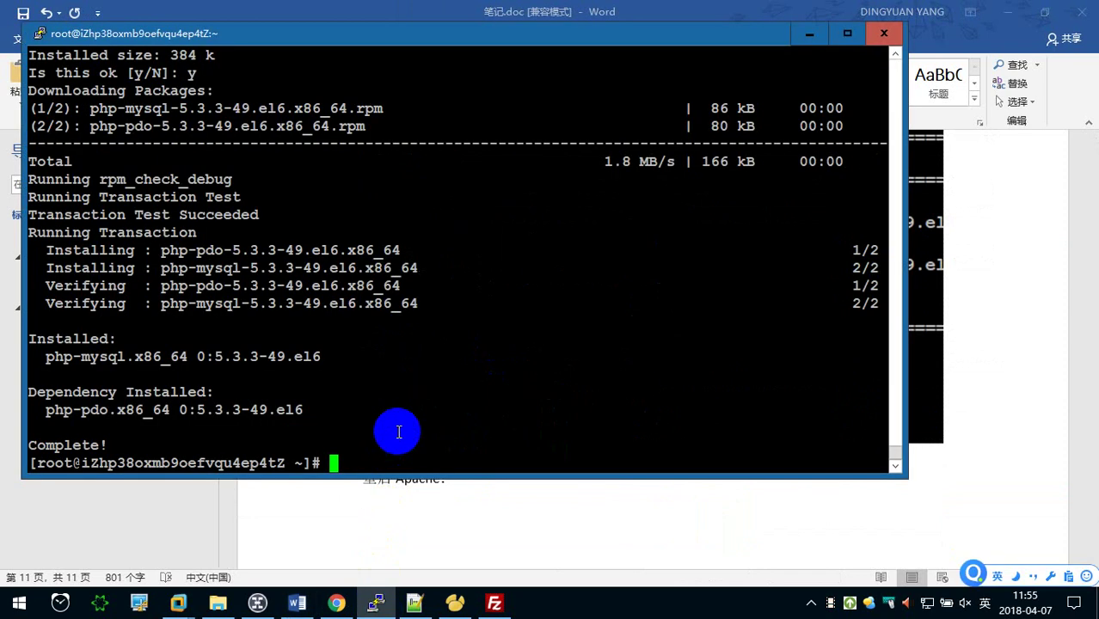
# - Run 'service httpd restart' so both Stopping and Starting httpd report OK
pyautogui.write('service ')
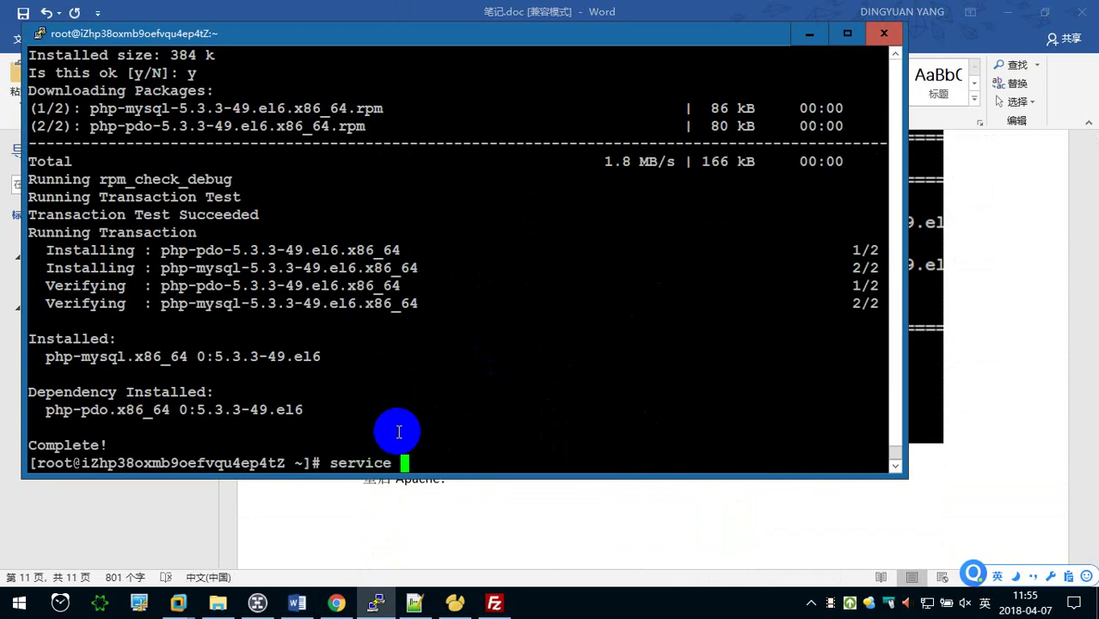
pyautogui.write('ap')
pyautogui.press('BackSpace')
pyautogui.press('BackSpace')
pyautogui.write('http')
pyautogui.press('BackSpace')
pyautogui.press('BackSpace')
pyautogui.write('tpd restart')
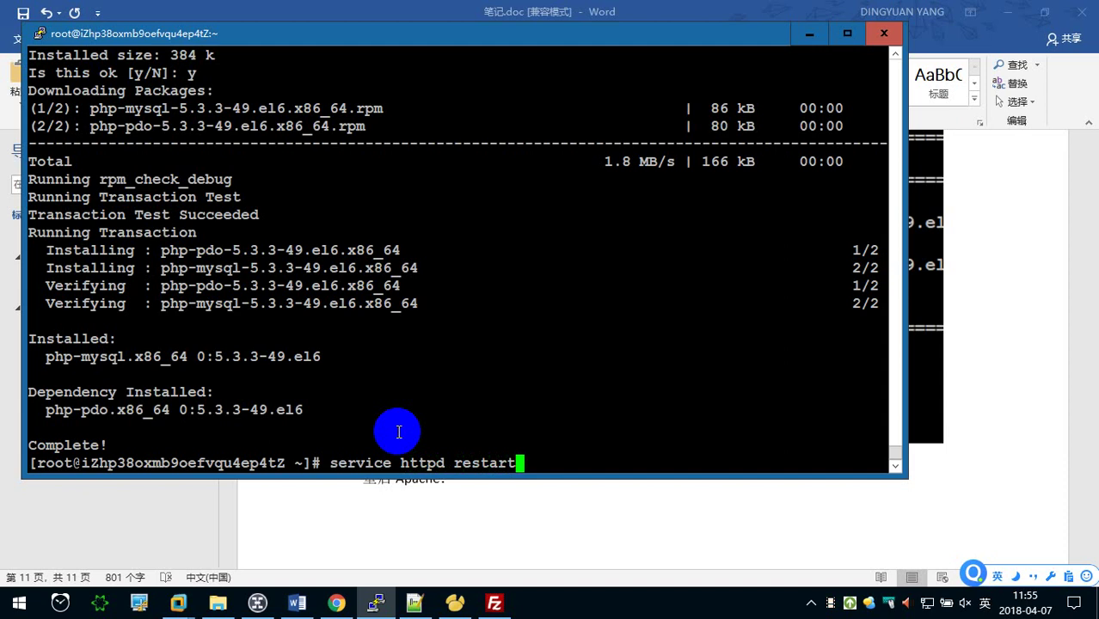
pyautogui.press('Return')
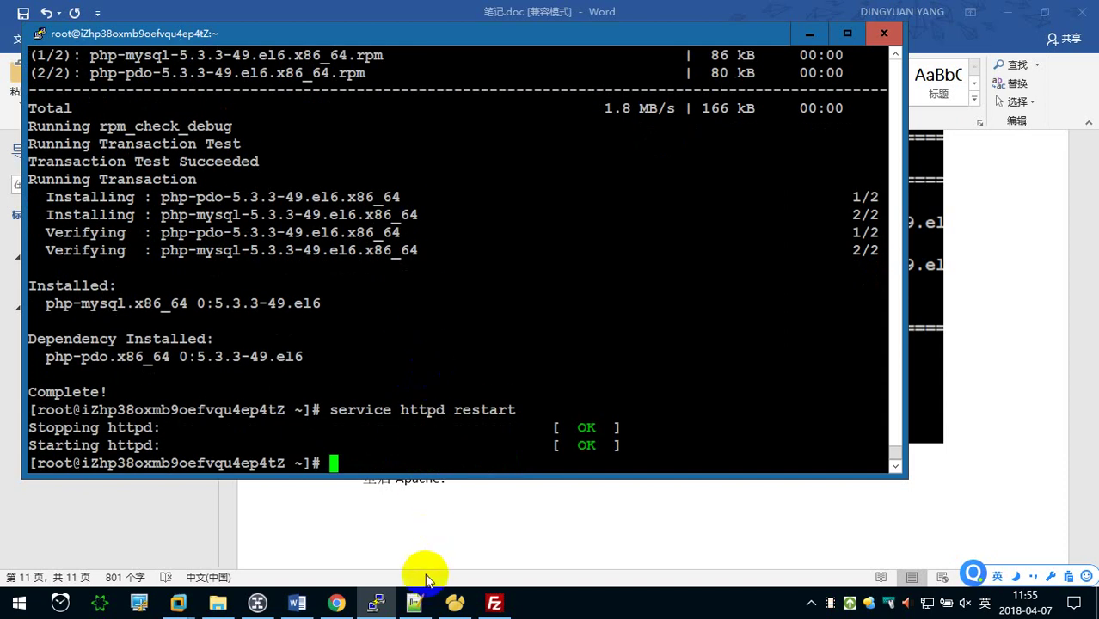
pyautogui.click(336, 603)
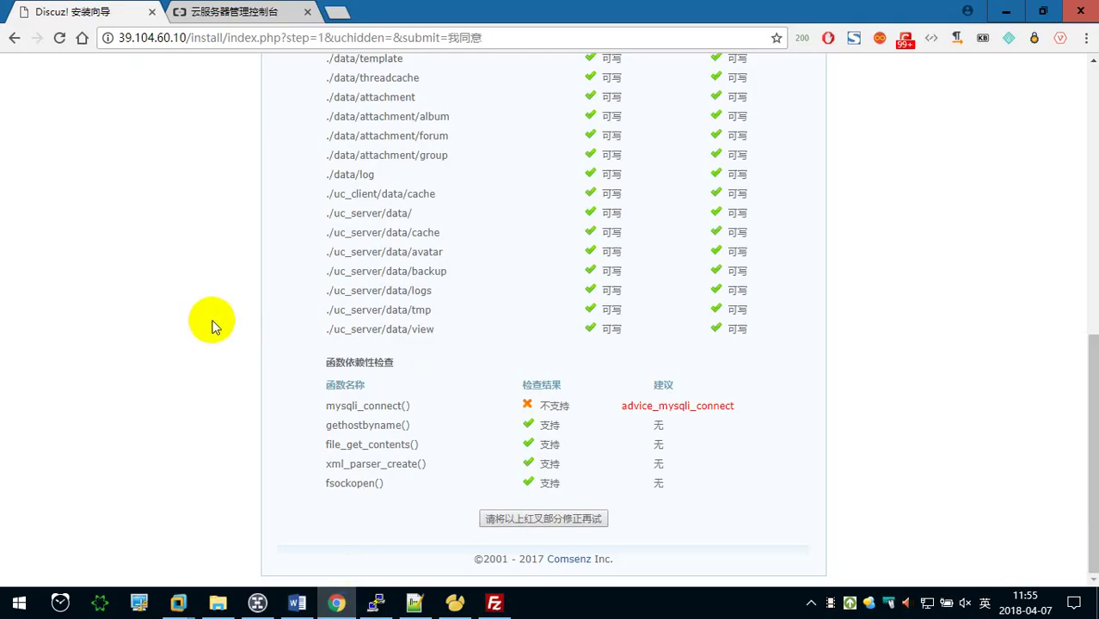
# - Reload the Discuz! check page and confirm all five function checks, including mysql_connect(), pass
pyautogui.press('F5')
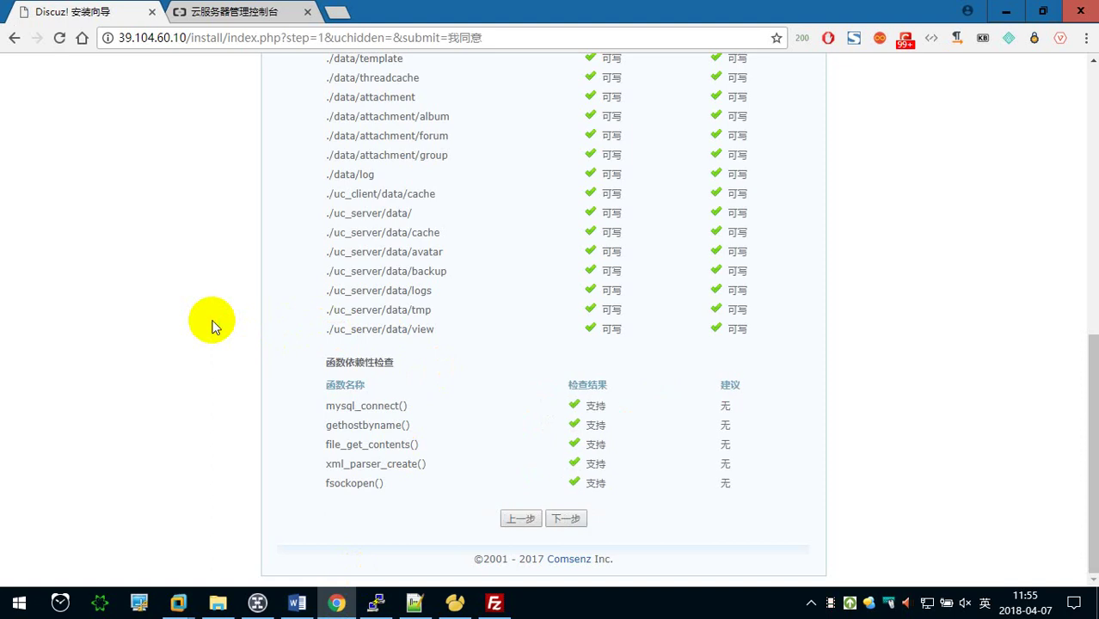
pyautogui.scroll(3, 215, 323)
pyautogui.scroll(4, 219, 314)
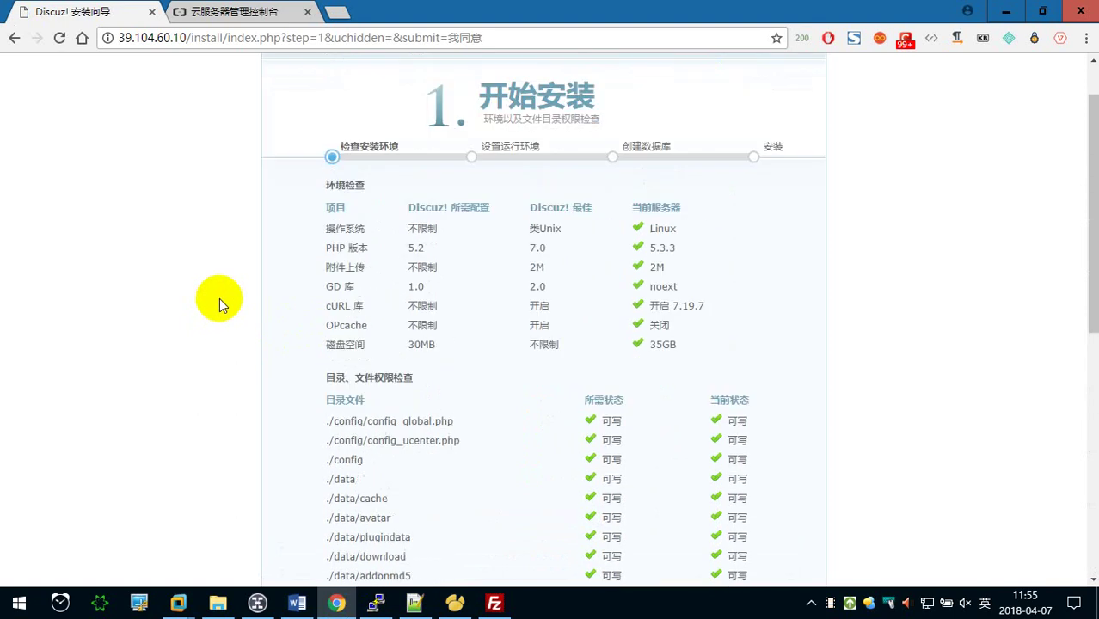
pyautogui.scroll(-4, 219, 298)
pyautogui.scroll(-3, 228, 309)
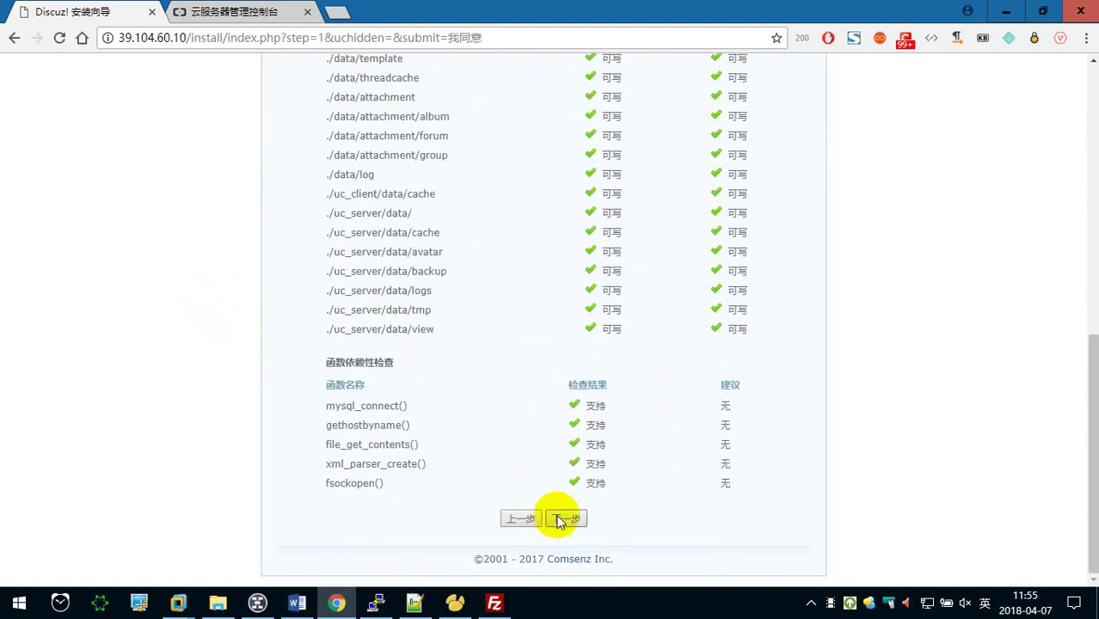
pyautogui.click(307, 604)
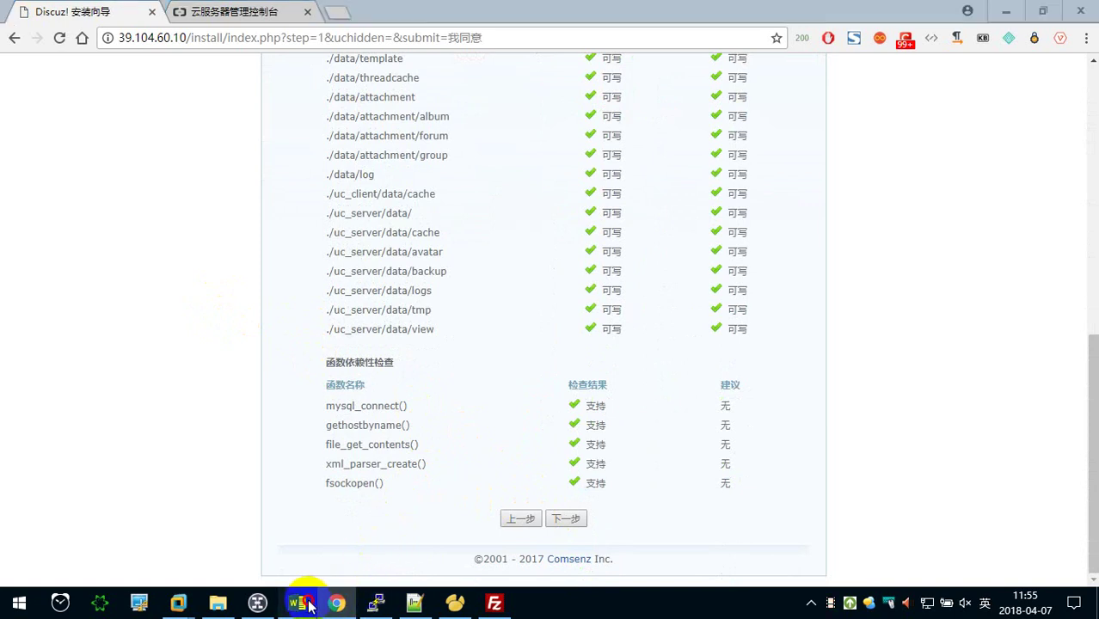
pyautogui.scroll(-2, 495, 452)
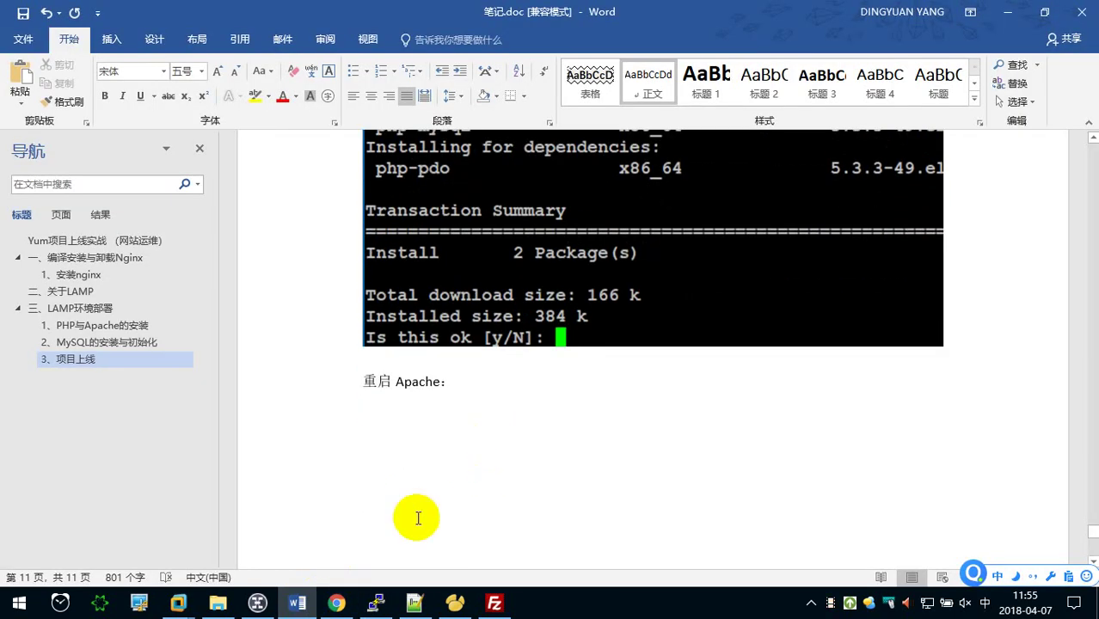
# - Capture the httpd restart output and paste it under 重启 Apache：
pyautogui.click(376, 602)
pyautogui.hotkey('ctrl', 'alt', 'a')
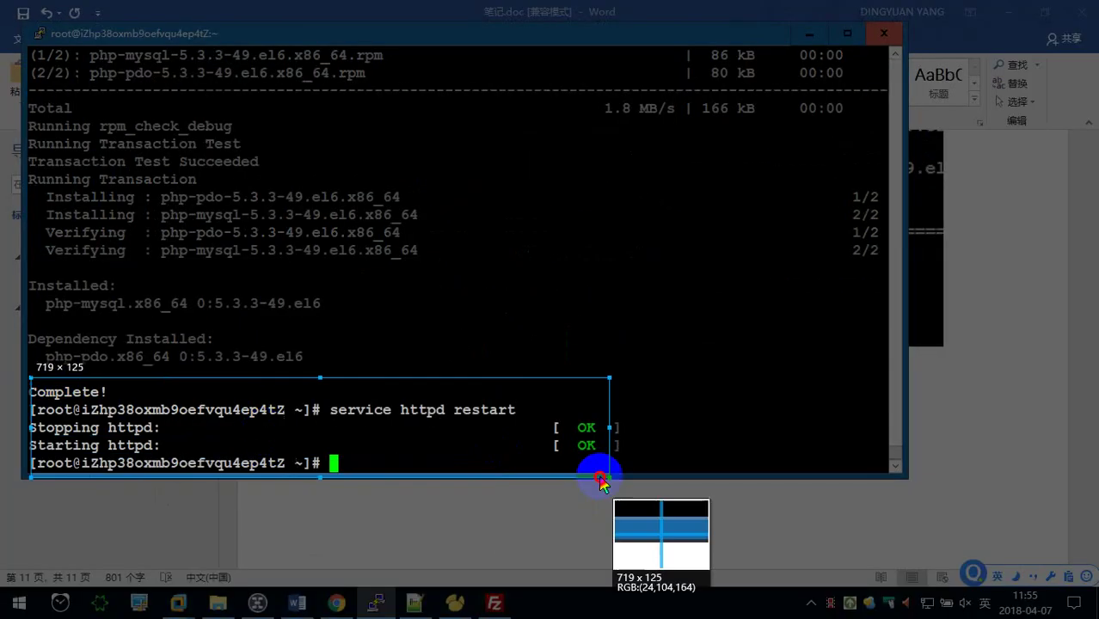
pyautogui.moveTo(34, 378); pyautogui.dragTo(658, 466)
pyautogui.click(622, 509)
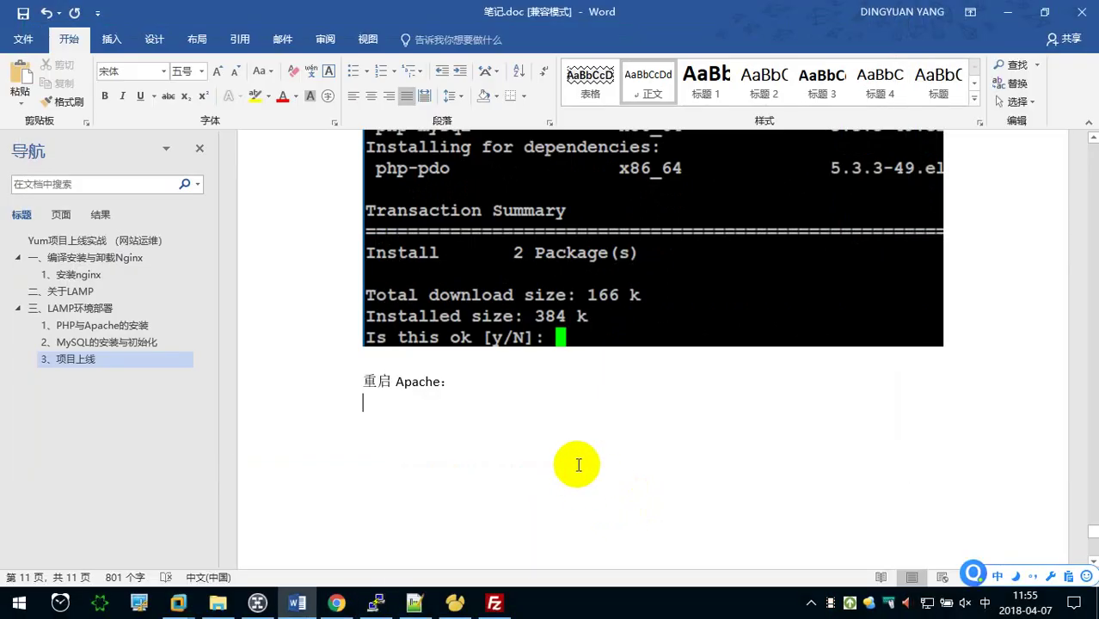
pyautogui.hotkey('ctrl', 'v')
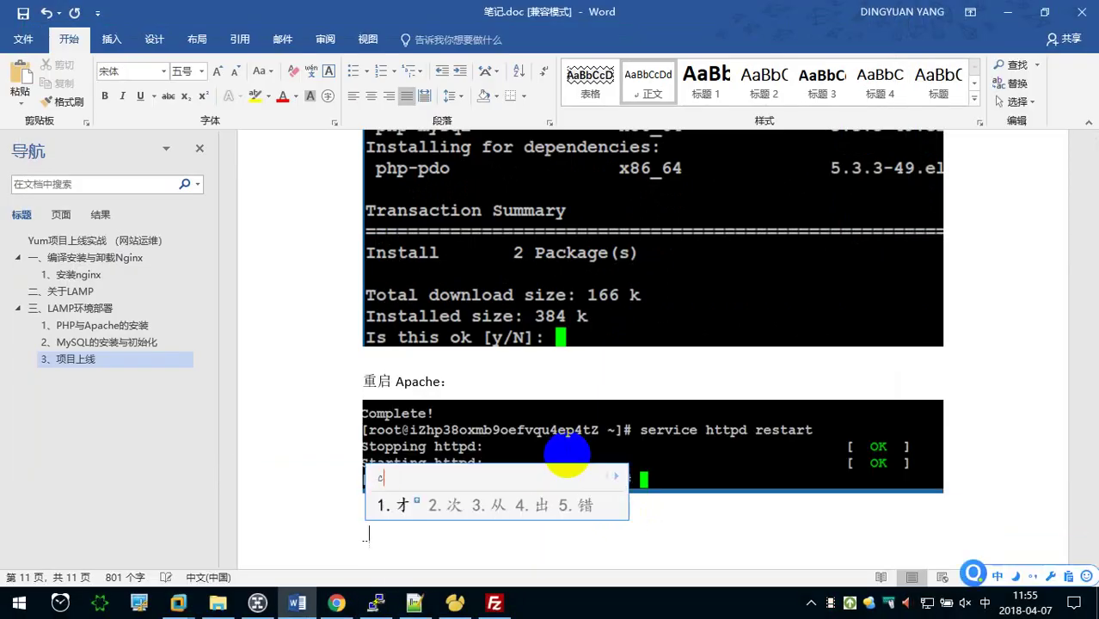
# - Add the note '重启之后保证所有的配置项都是绿色的勾才可以下一步。' and start item c at the end
pyautogui.write('重启之后保证所有的')
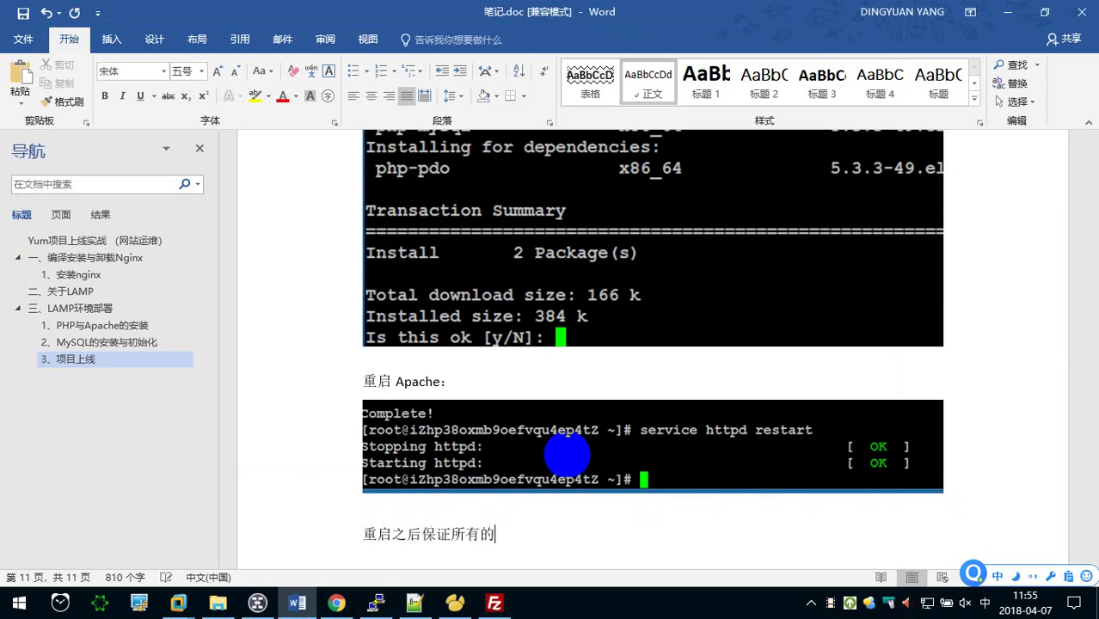
pyautogui.write('配置项都')
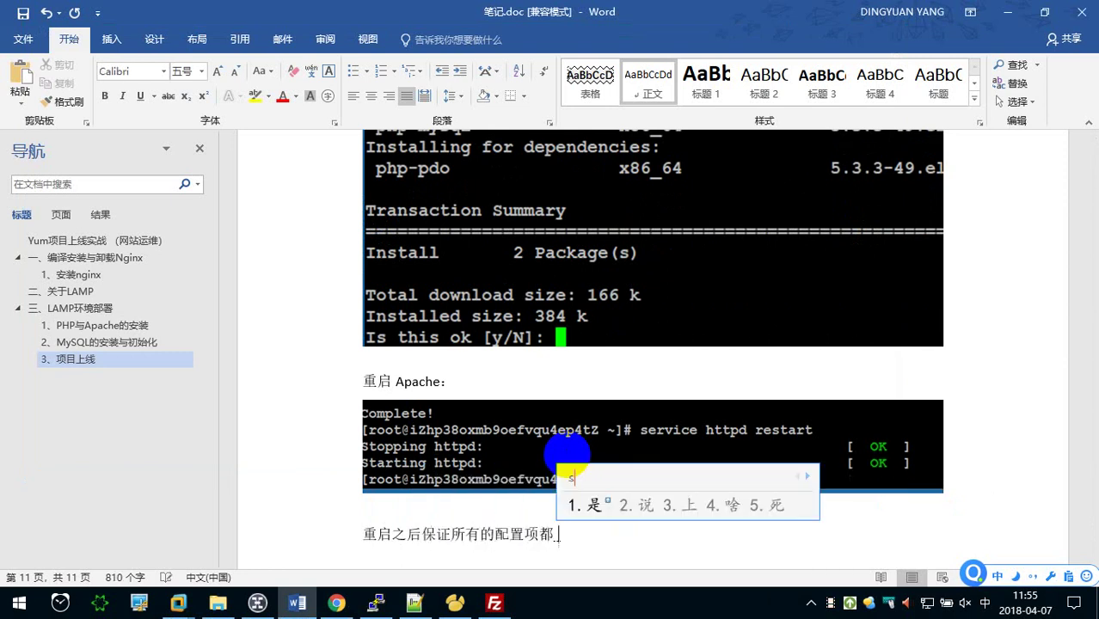
pyautogui.write('是绿色')
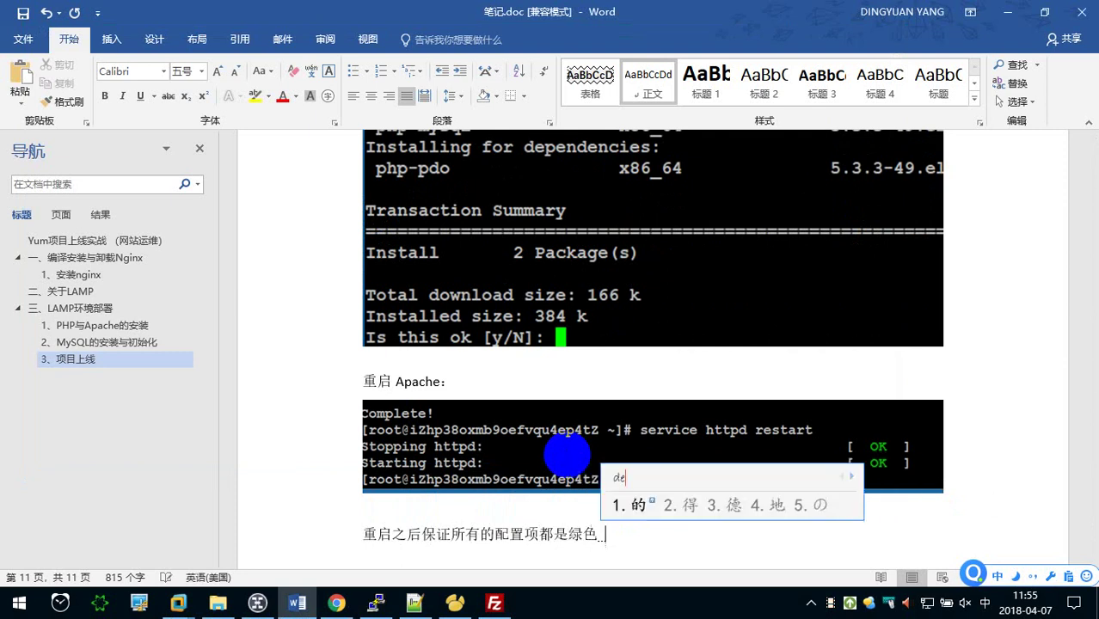
pyautogui.write('的勾')
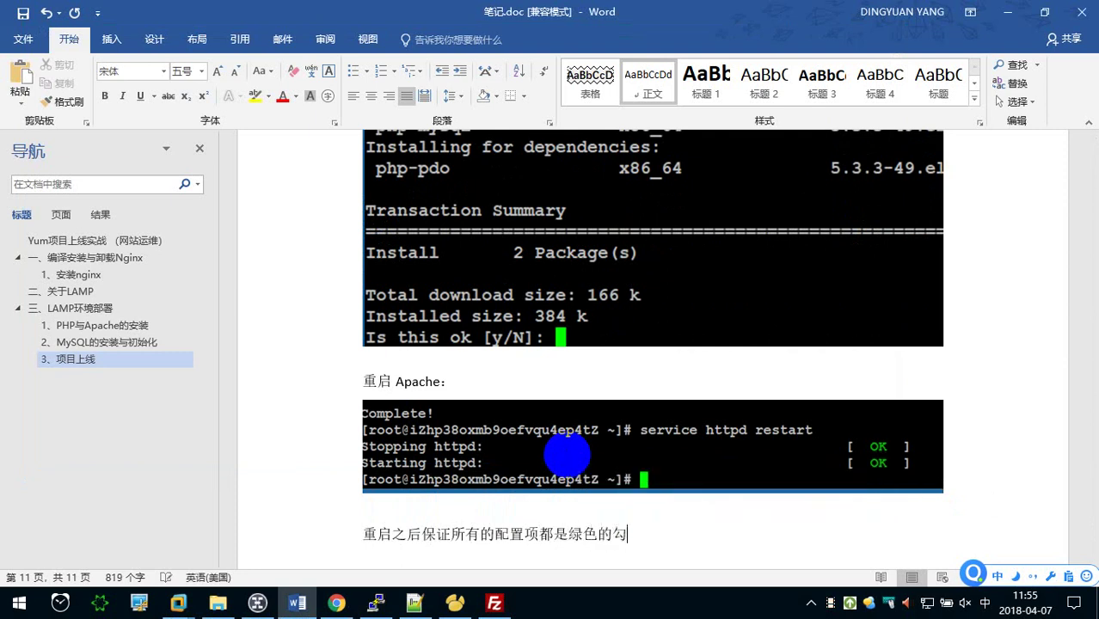
pyautogui.write('才可以下一步。')
pyautogui.press('Return')
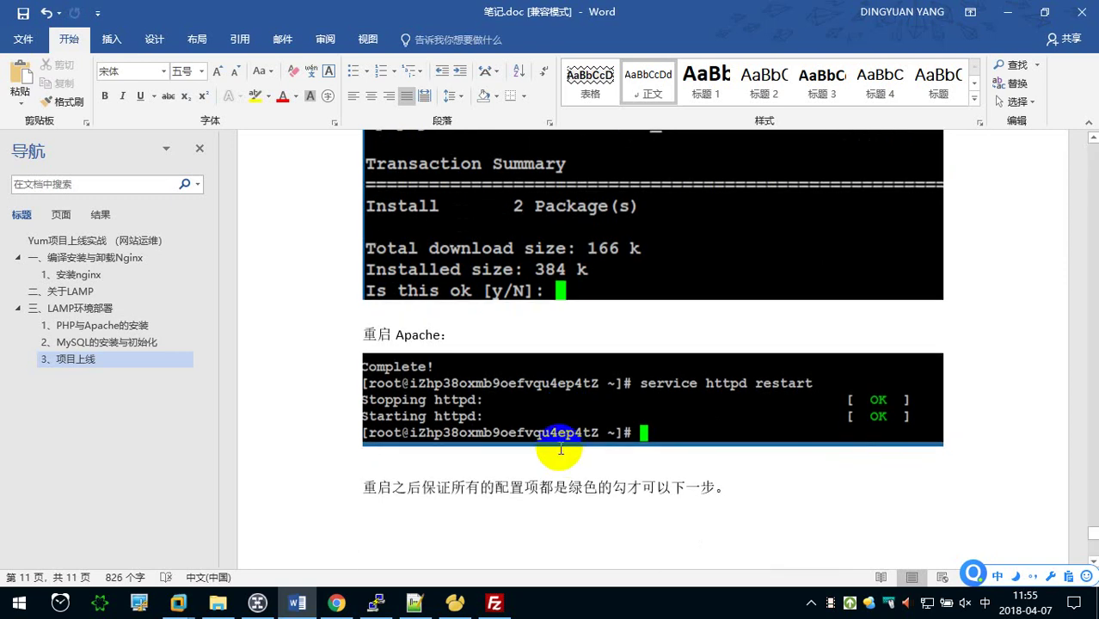
pyautogui.scroll(3, 559, 443)
pyautogui.scroll(2, 560, 454)
pyautogui.scroll(5, 559, 451)
pyautogui.scroll(3, 619, 437)
pyautogui.scroll(5, 554, 507)
pyautogui.scroll(2, 552, 435)
pyautogui.scroll(2, 552, 435)
pyautogui.scroll(5, 552, 435)
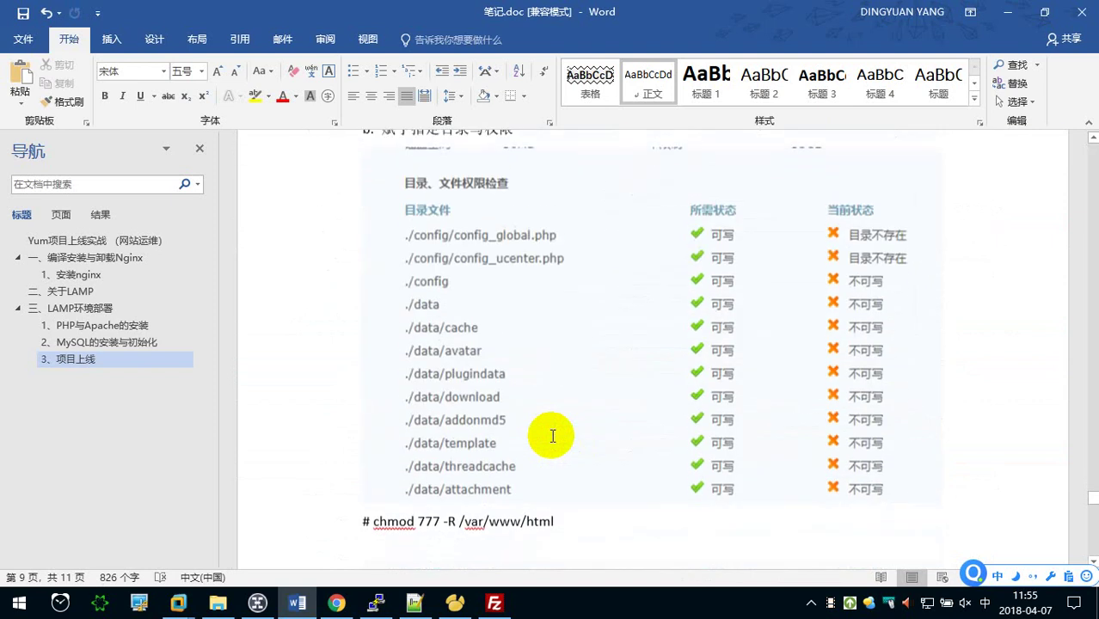
pyautogui.scroll(5, 552, 435)
pyautogui.scroll(5, 553, 435)
pyautogui.hotkey('ctrl', 'End')
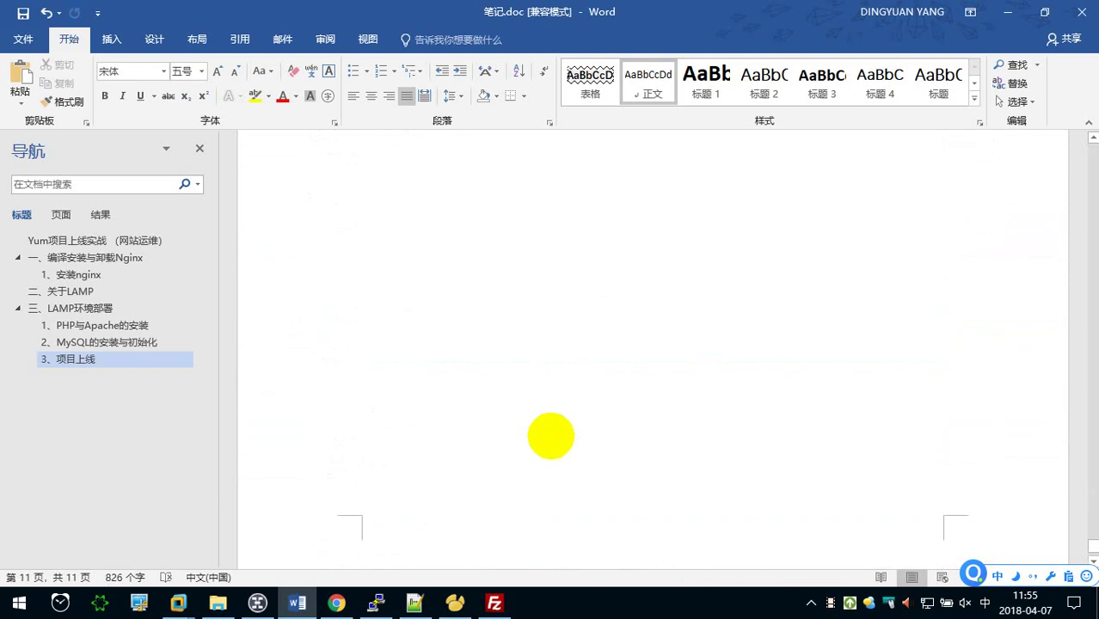
pyautogui.write('c')
pyautogui.press('shift')
# - Finish the 'c.' label and advance the installer to step 2 设置运行环境
pyautogui.write('.')
pyautogui.click(342, 602)
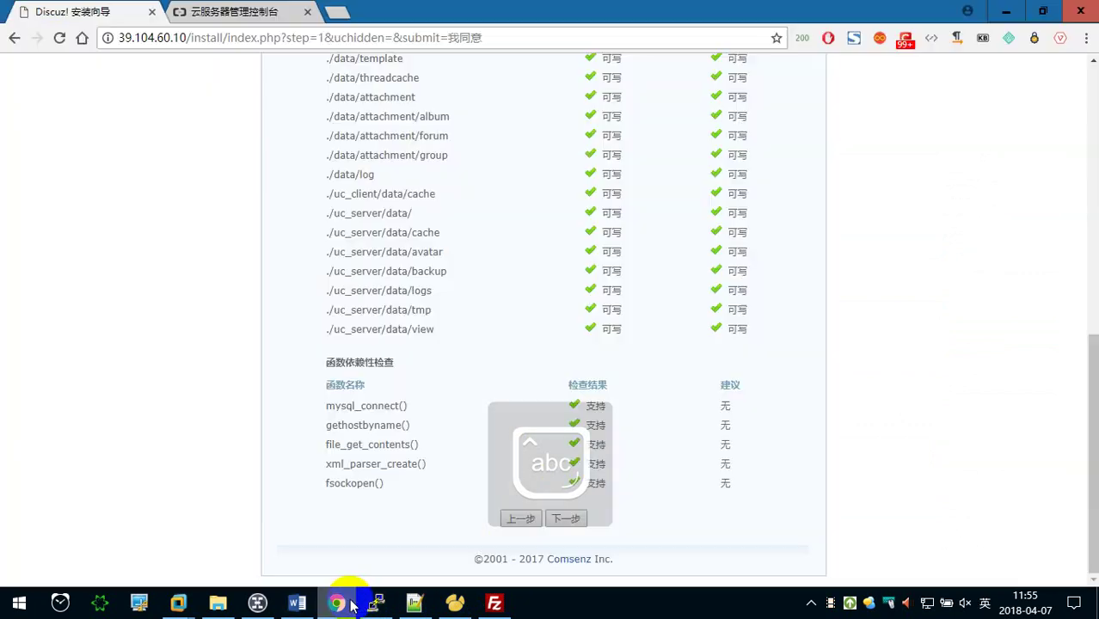
pyautogui.click(565, 521)
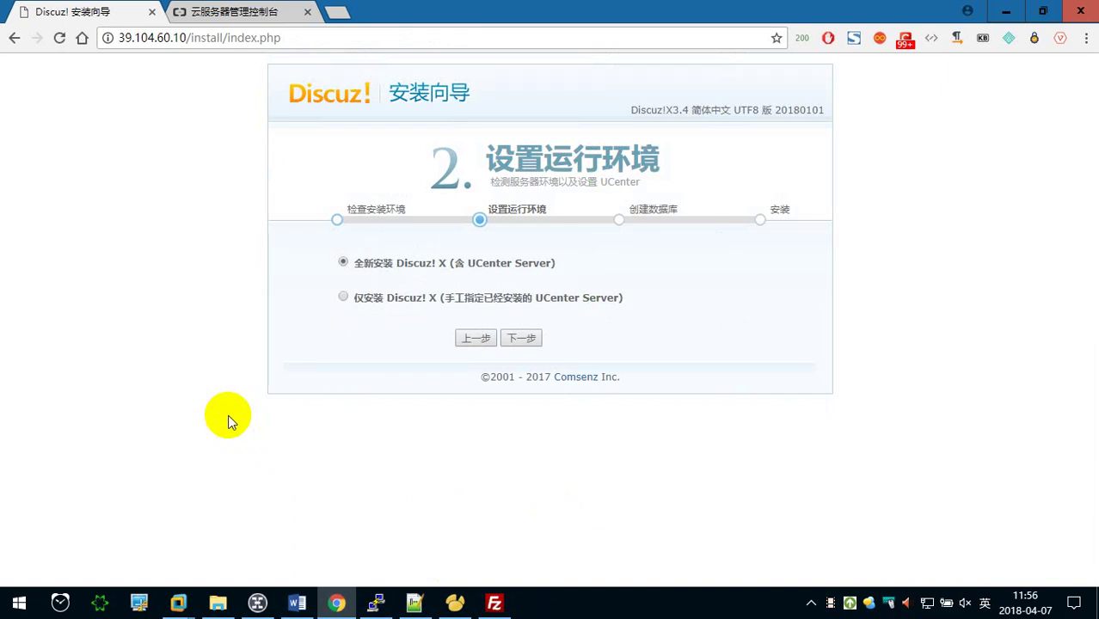
# - Choose 全新安装 Discuz! X (含 UCenter Server) as the install mode
pyautogui.moveTo(392, 297); pyautogui.dragTo(454, 298)
pyautogui.click(454, 297)
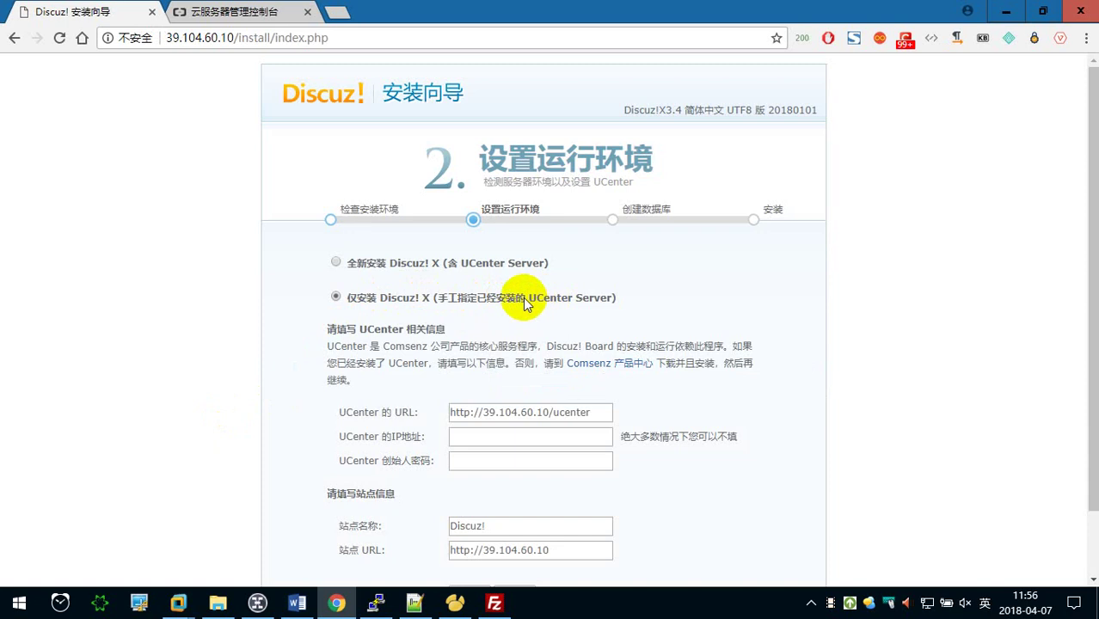
pyautogui.scroll(-1, 593, 301)
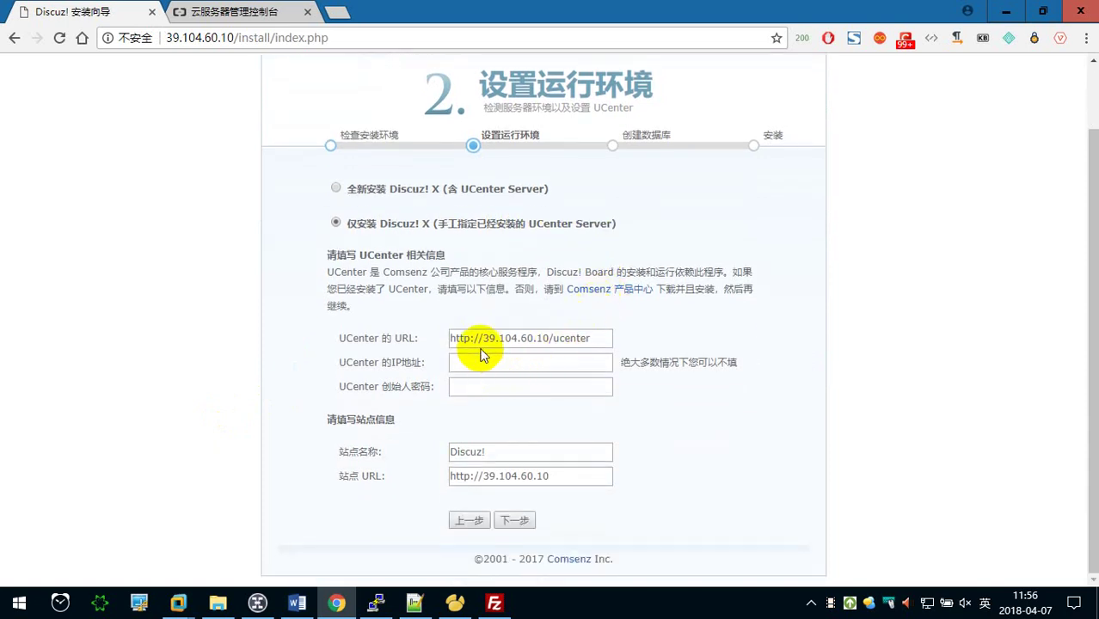
pyautogui.click(336, 188)
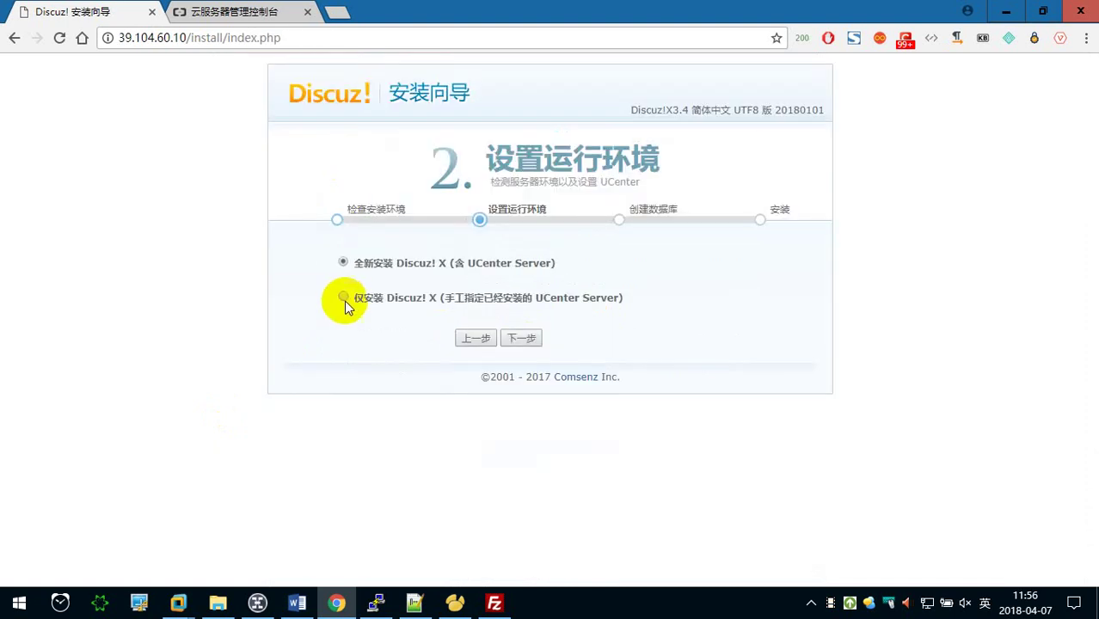
pyautogui.click(344, 301)
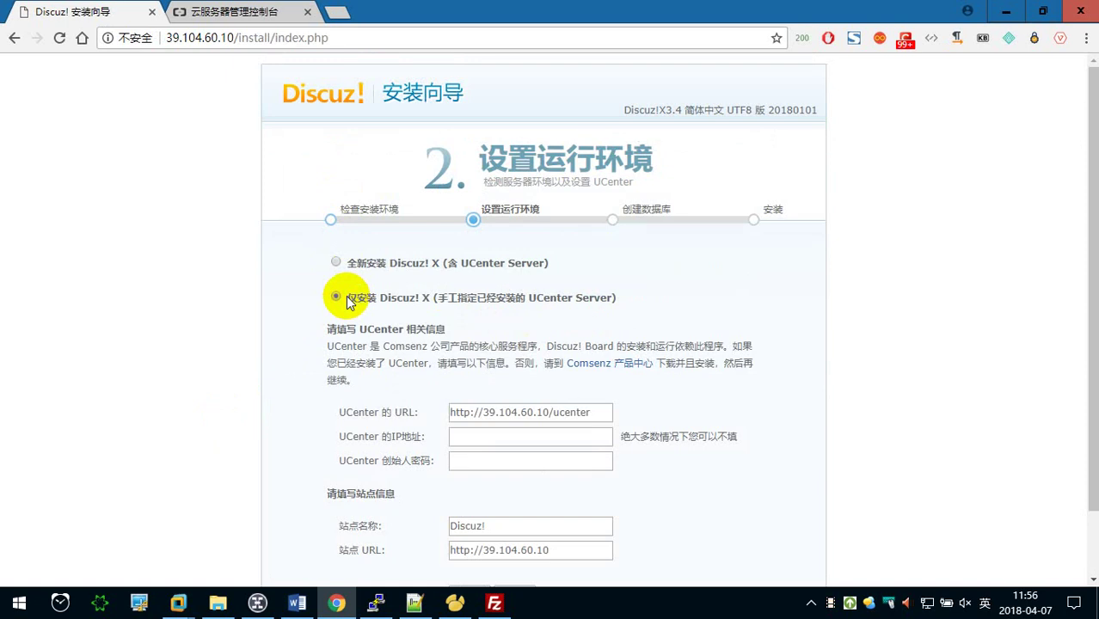
pyautogui.click(336, 14)
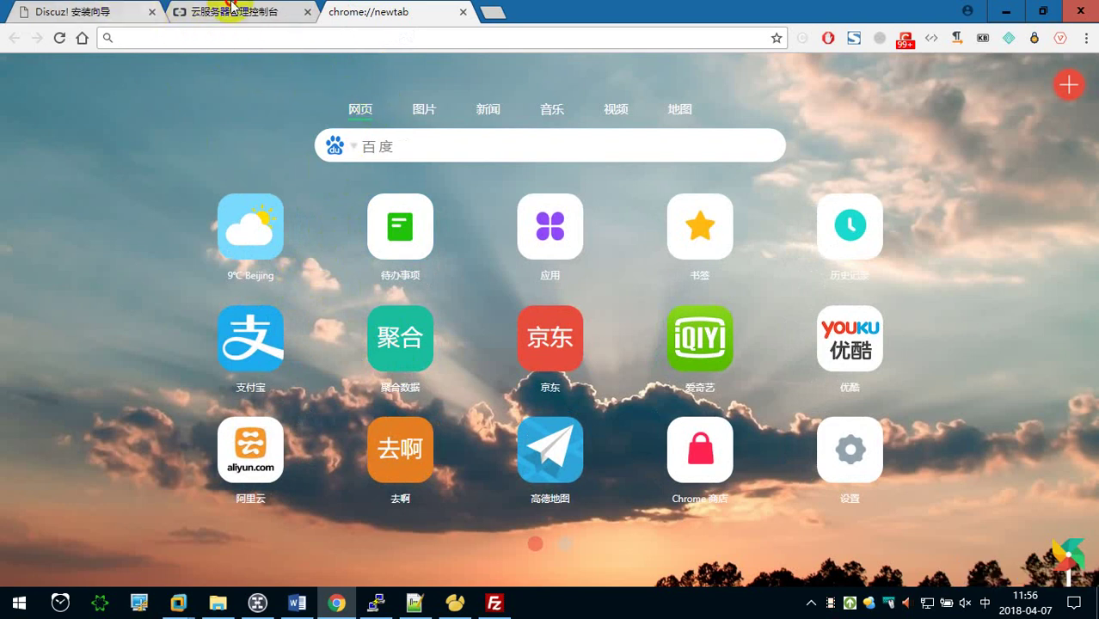
pyautogui.click(206, 12)
pyautogui.click(109, 9)
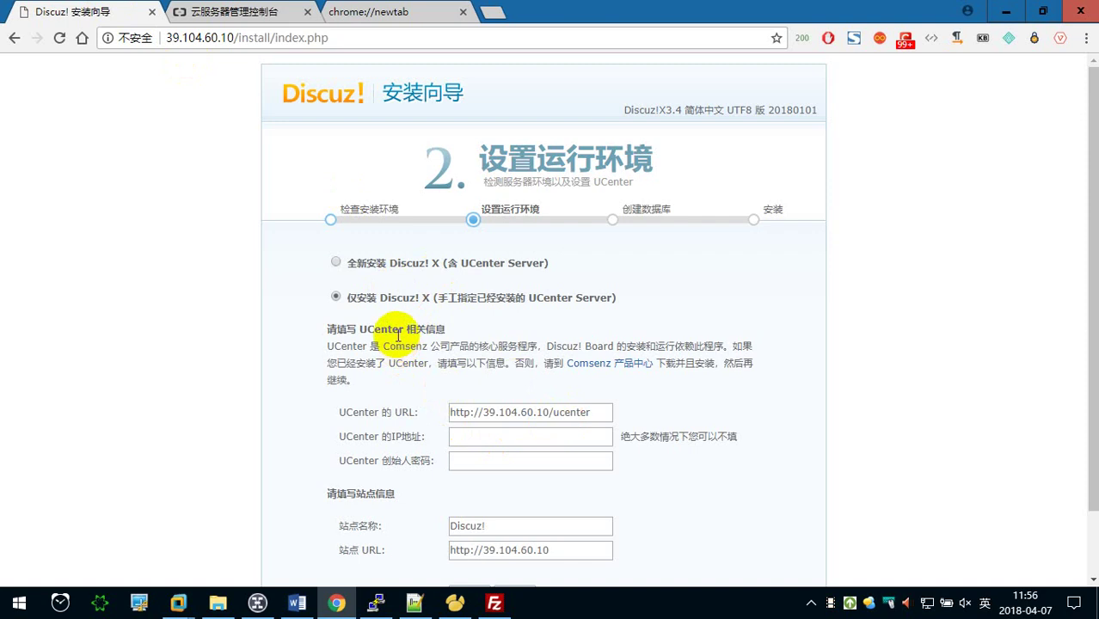
pyautogui.click(379, 265)
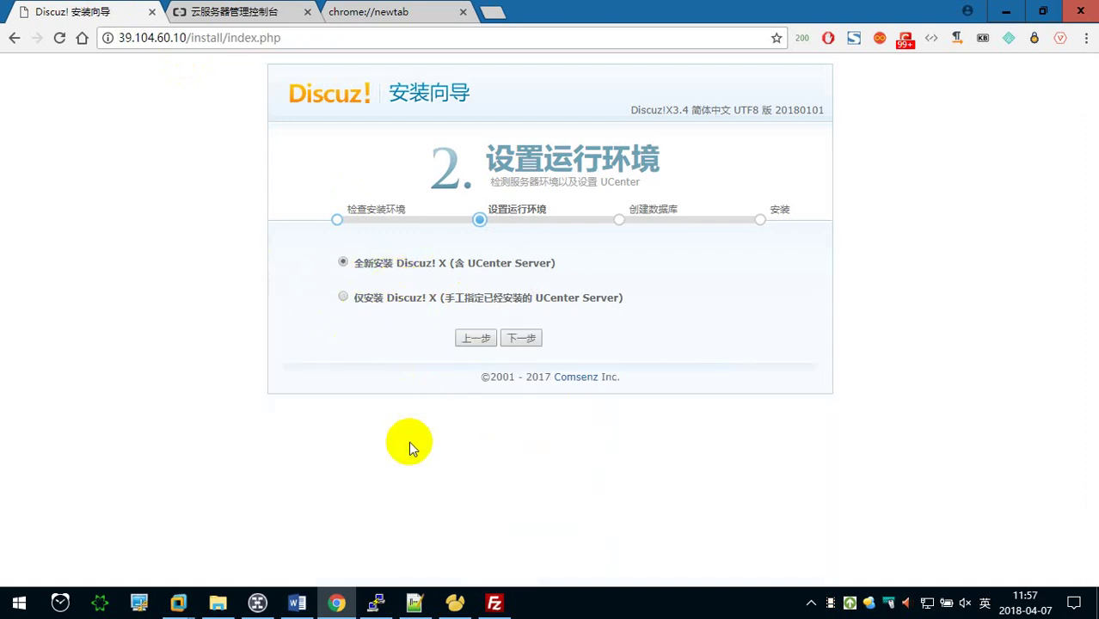
# - Capture the install-mode section with a red box around 全新安装, then advance to step 3 安装数据库
pyautogui.hotkey('ctrl', 'alt', 'a')
pyautogui.moveTo(286, 138); pyautogui.dragTo(776, 362)
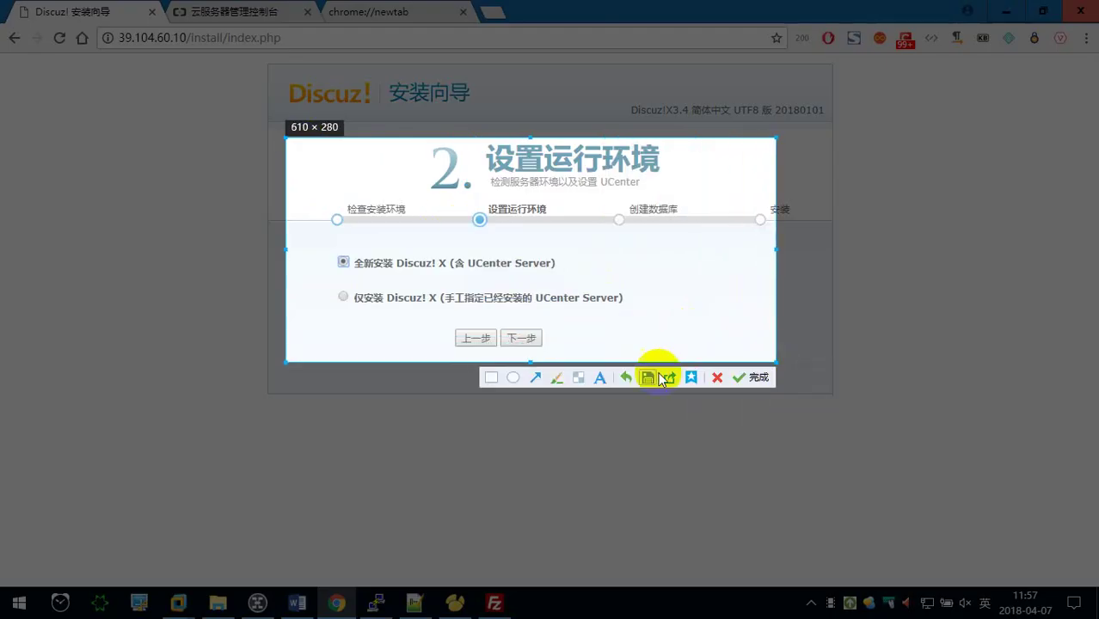
pyautogui.click(491, 377)
pyautogui.moveTo(326, 248); pyautogui.dragTo(588, 287)
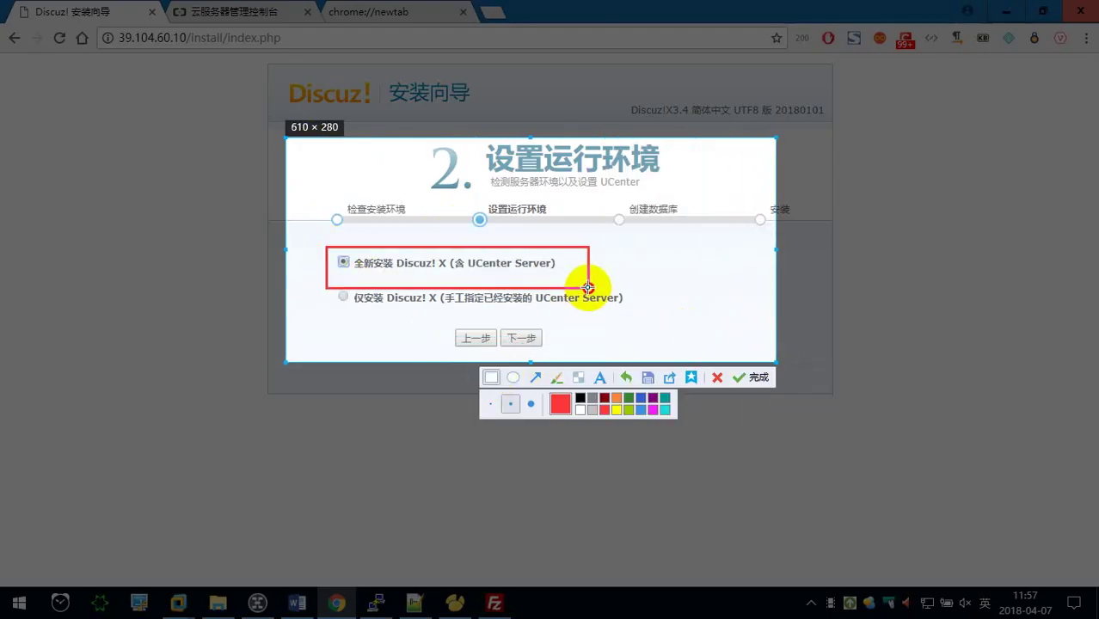
pyautogui.click(751, 377)
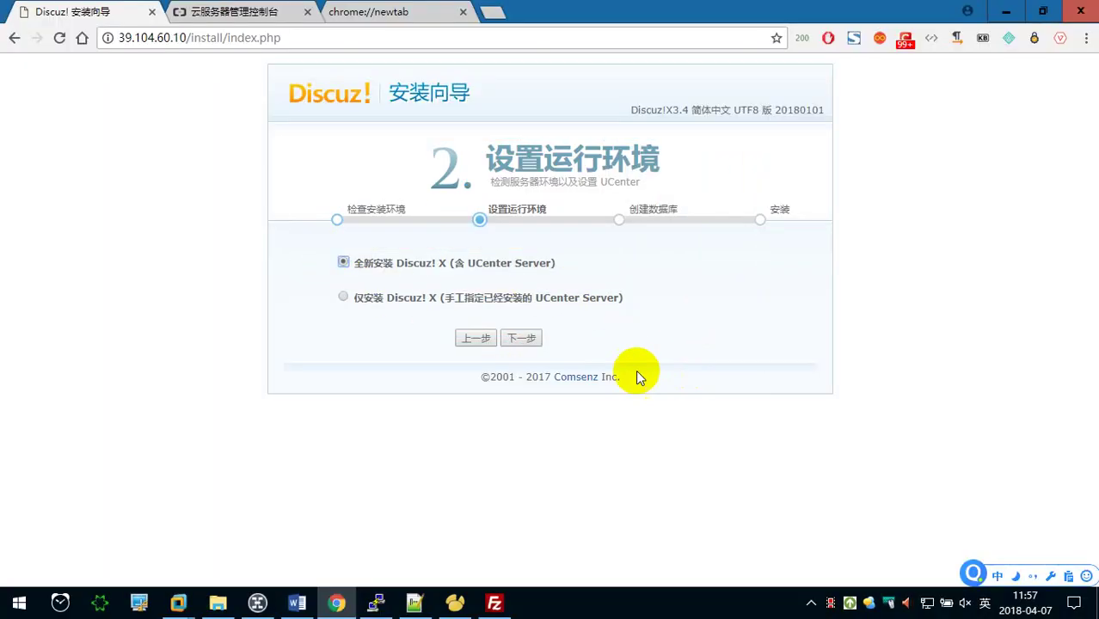
pyautogui.click(522, 338)
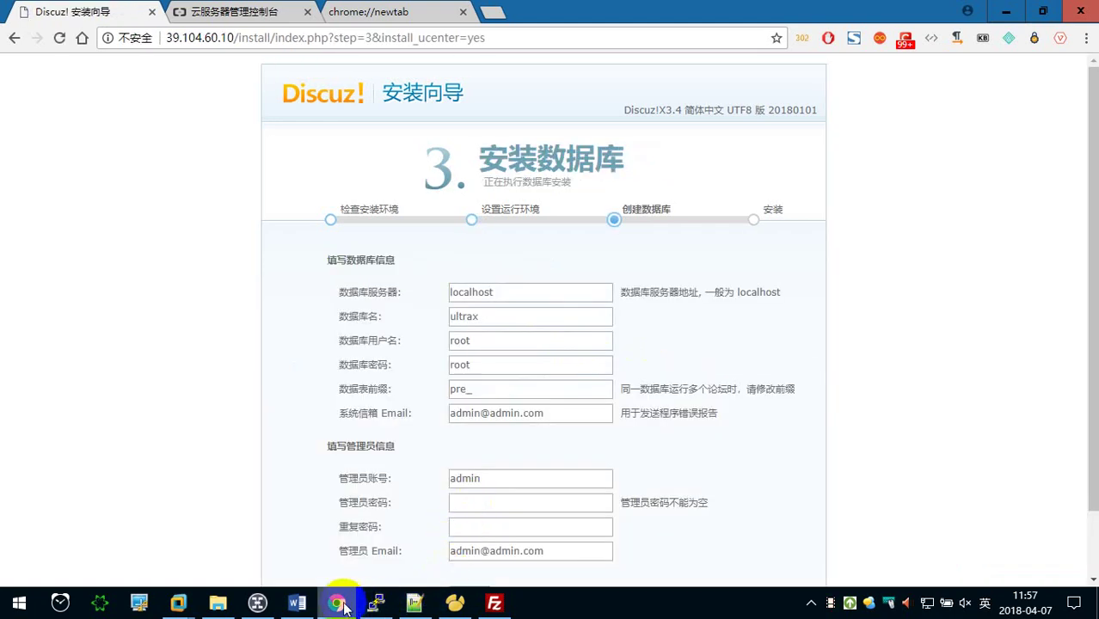
pyautogui.click(339, 604)
# - Title item c. '选择 DZ 的安装方式', paste the red-boxed install-mode screenshot, and start item d
pyautogui.write('xuanze')
pyautogui.press('space')
pyautogui.press('shift')
pyautogui.write('DZd anzhuang fang')
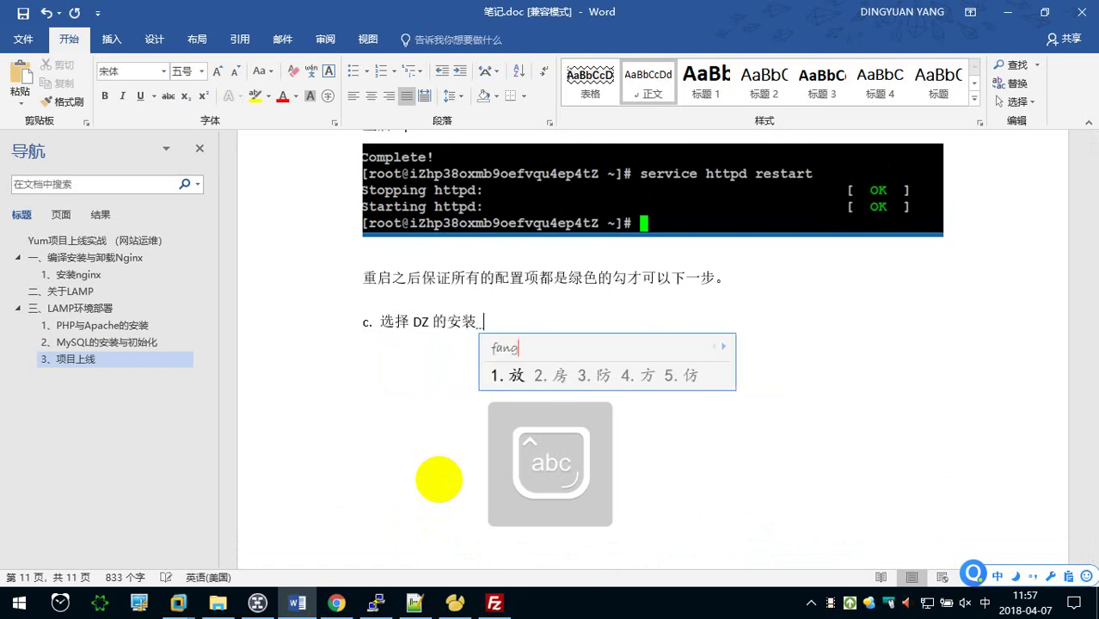
pyautogui.write('shi')
pyautogui.press('Return')
pyautogui.hotkey('ctrl', 'v')
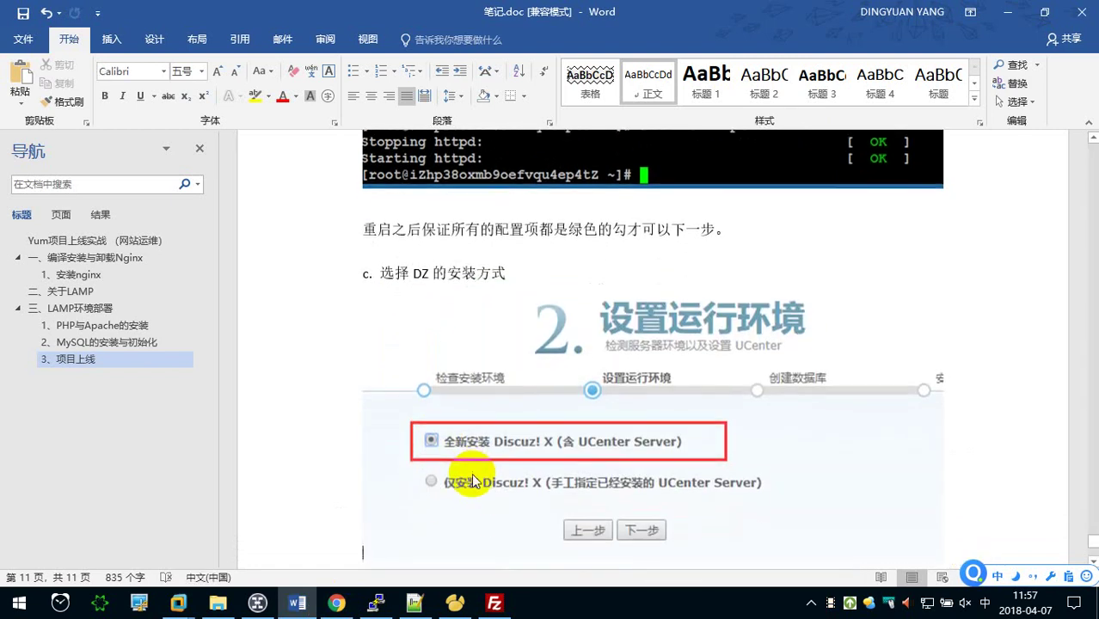
pyautogui.press('Return')
pyautogui.write('d')
pyautogui.press('shift')
pyautogui.write('.')
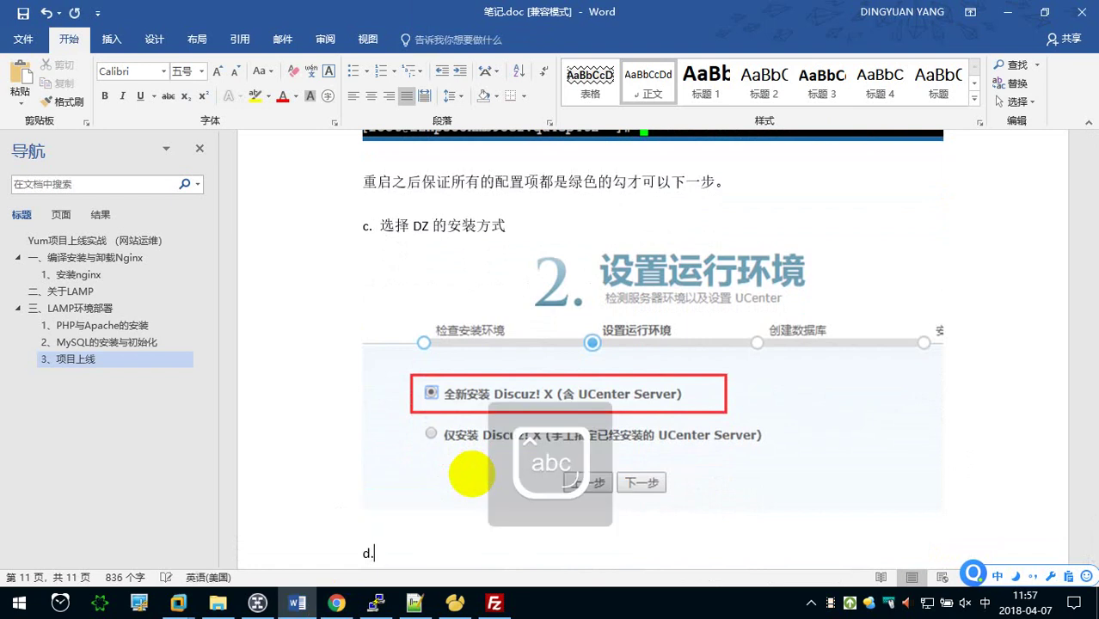
pyautogui.click(336, 603)
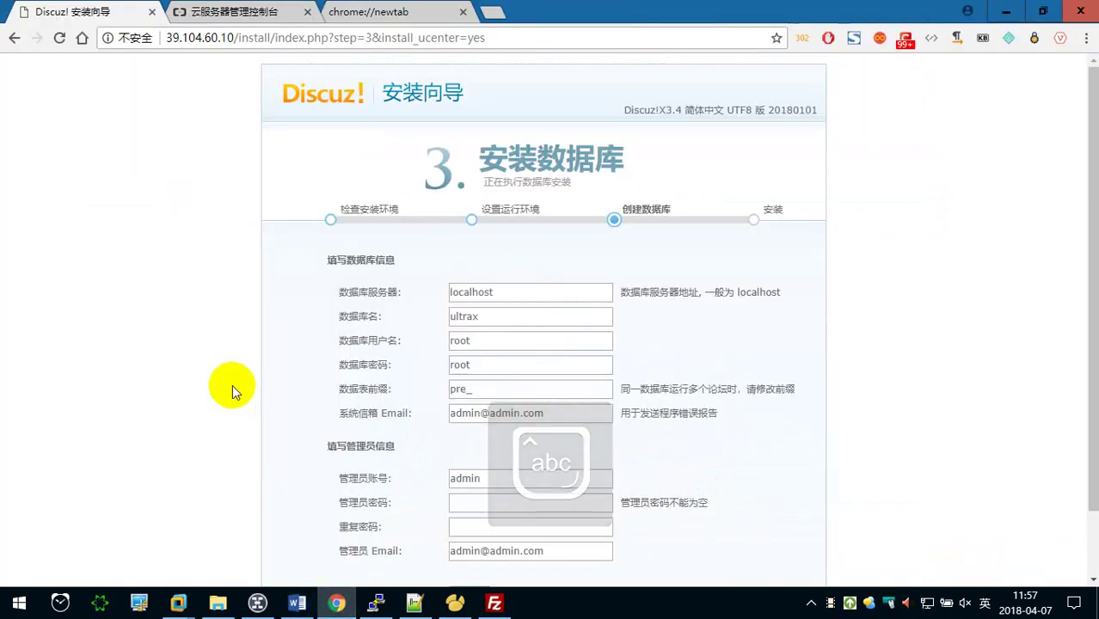
# - Check the database fields: server localhost, database name ultrax, user root
pyautogui.scroll(-1, 233, 385)
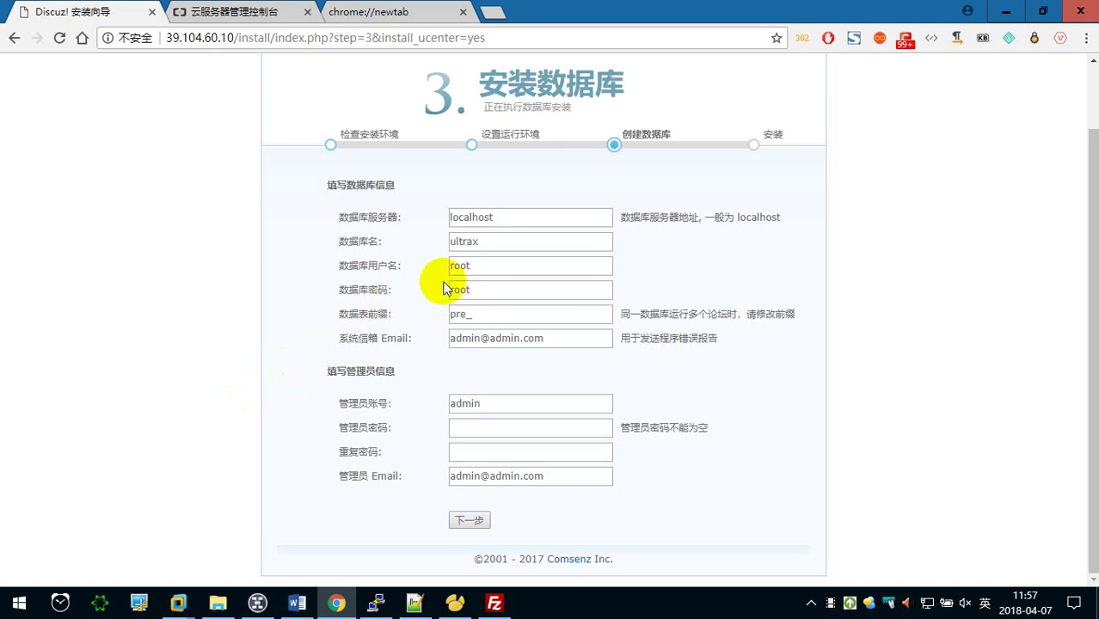
pyautogui.moveTo(503, 216); pyautogui.dragTo(428, 221)
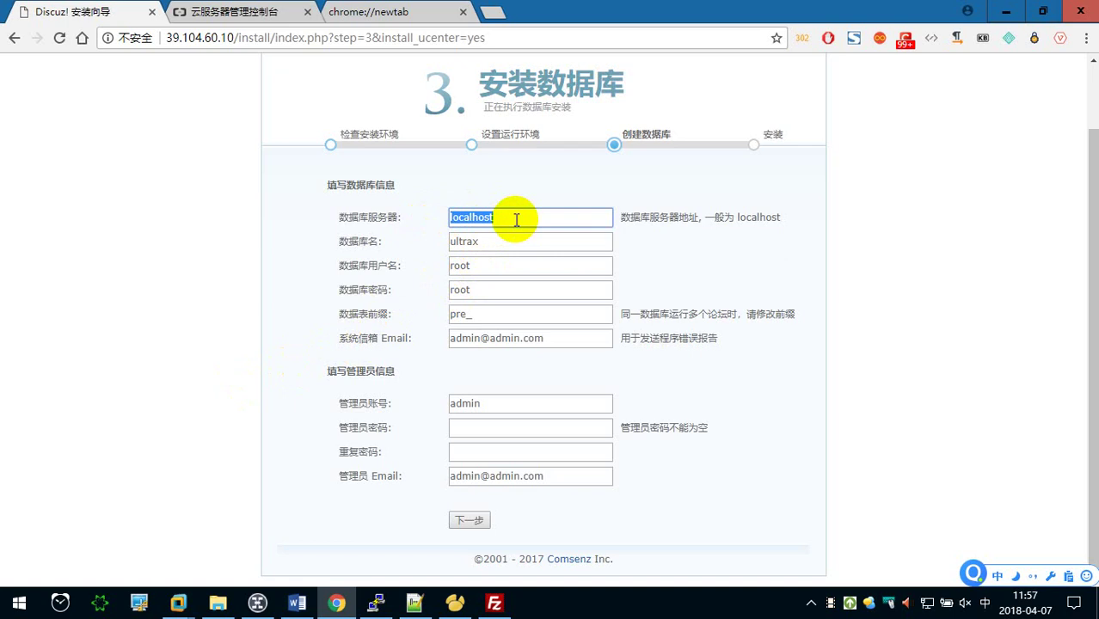
pyautogui.click(213, 278)
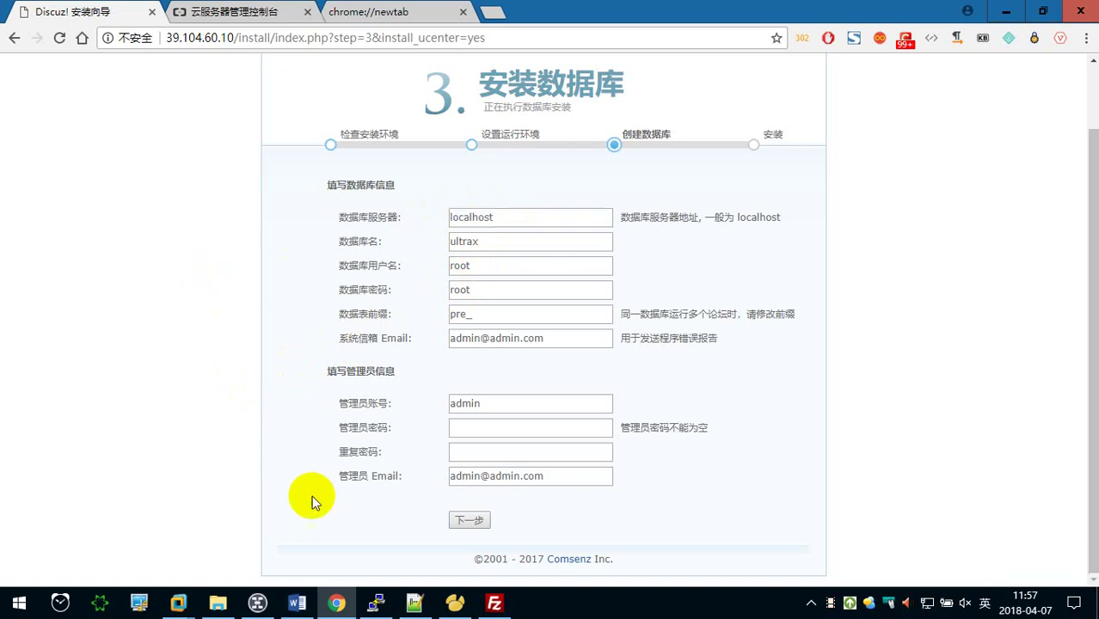
pyautogui.click(369, 606)
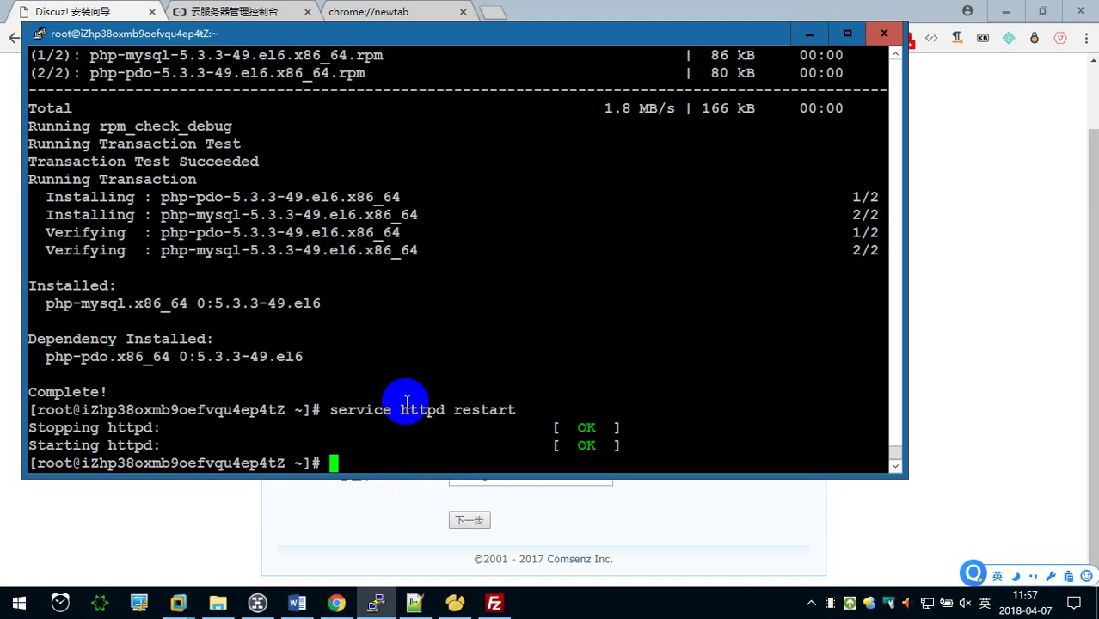
pyautogui.click(317, 508)
pyautogui.click(511, 217)
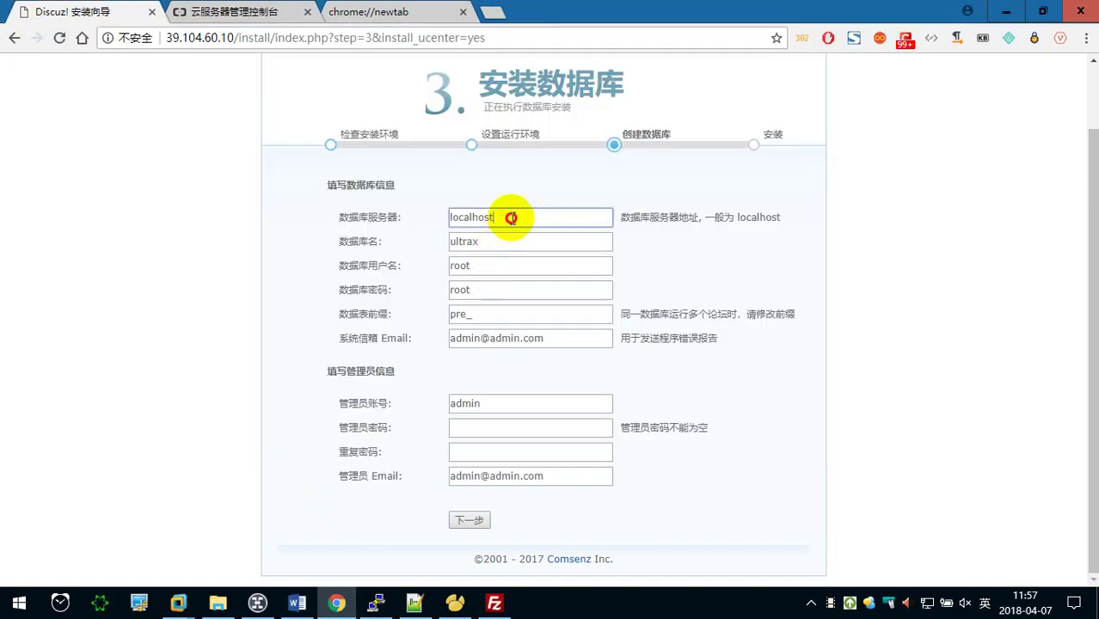
pyautogui.moveTo(511, 218); pyautogui.dragTo(443, 216)
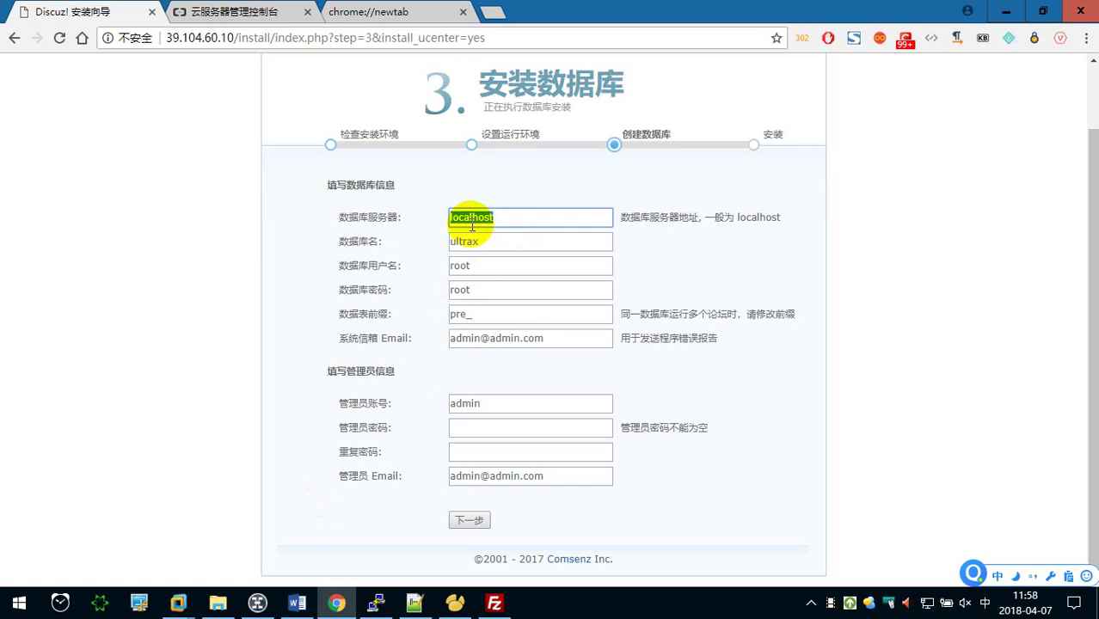
pyautogui.moveTo(482, 241); pyautogui.dragTo(451, 241)
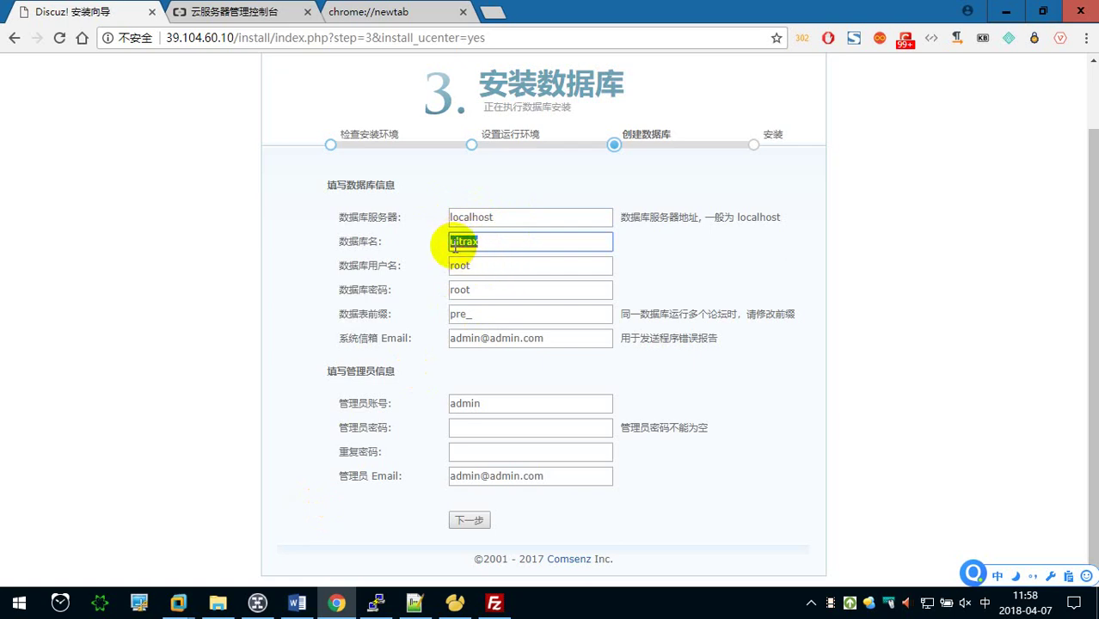
pyautogui.moveTo(484, 268); pyautogui.dragTo(418, 268)
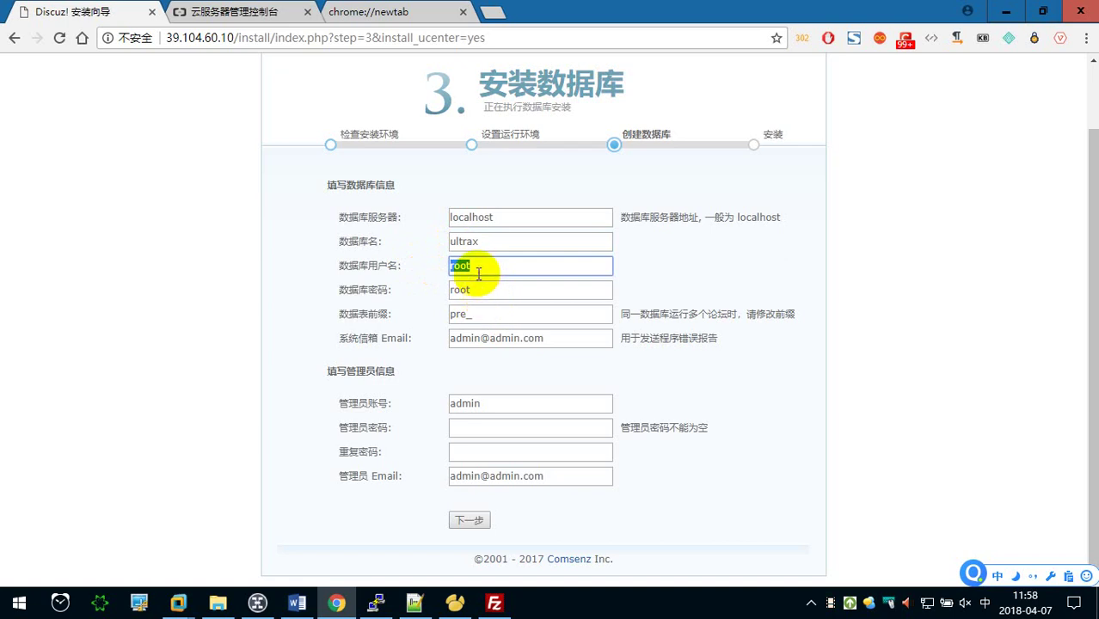
# - Paste the real MySQL root password into the 数据库密码 field
pyautogui.press('Tab')
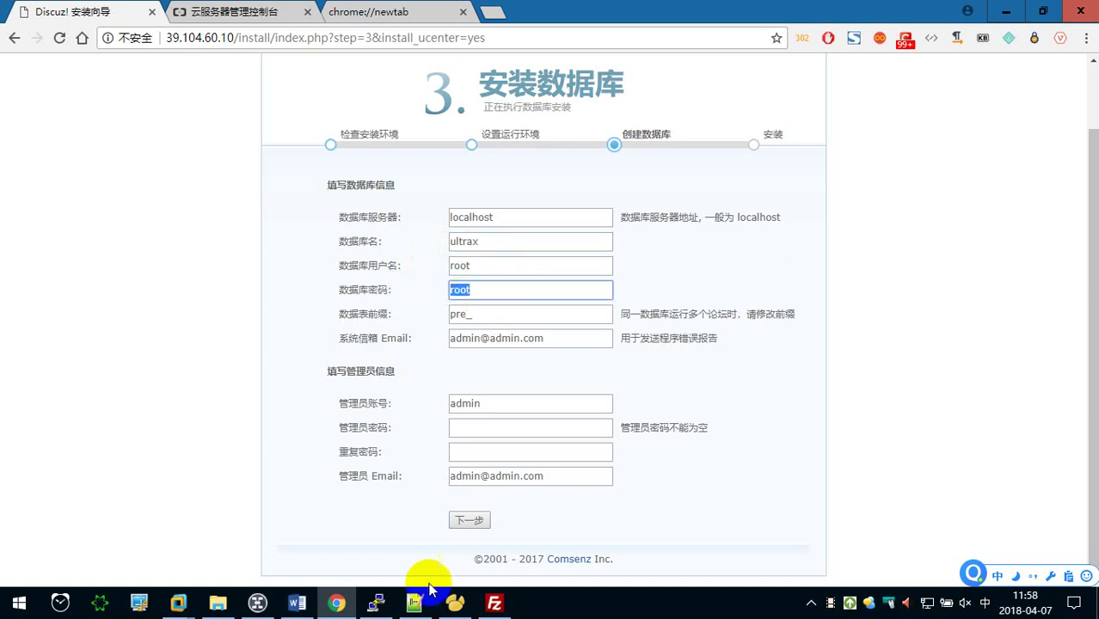
pyautogui.click(414, 602)
pyautogui.click(415, 600)
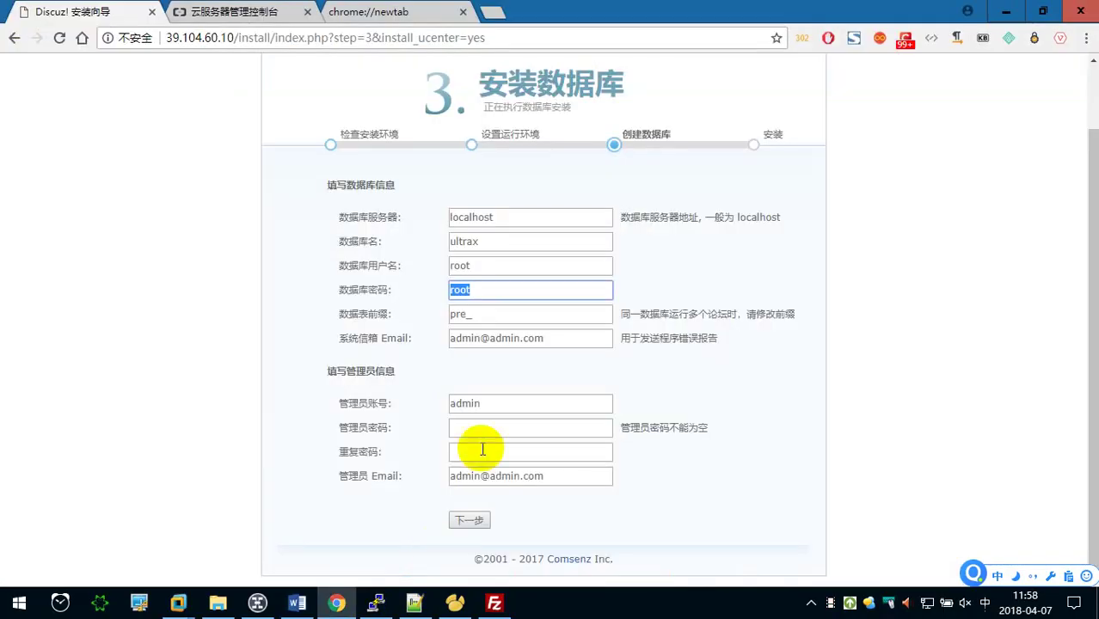
pyautogui.hotkey('ctrl', 'v')
pyautogui.click(312, 362)
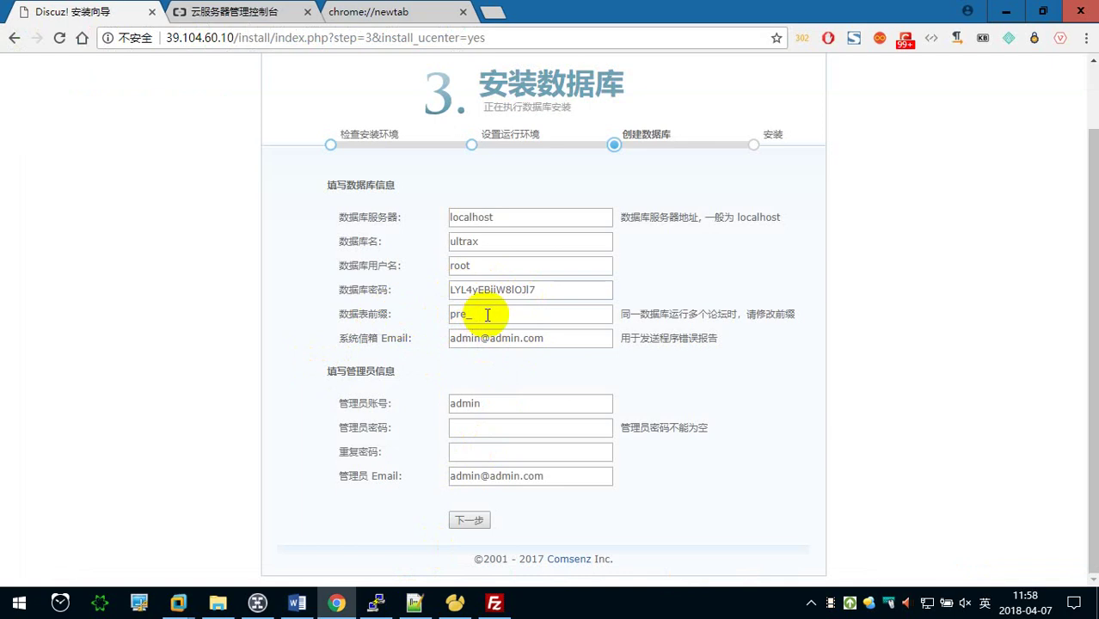
pyautogui.click(521, 314)
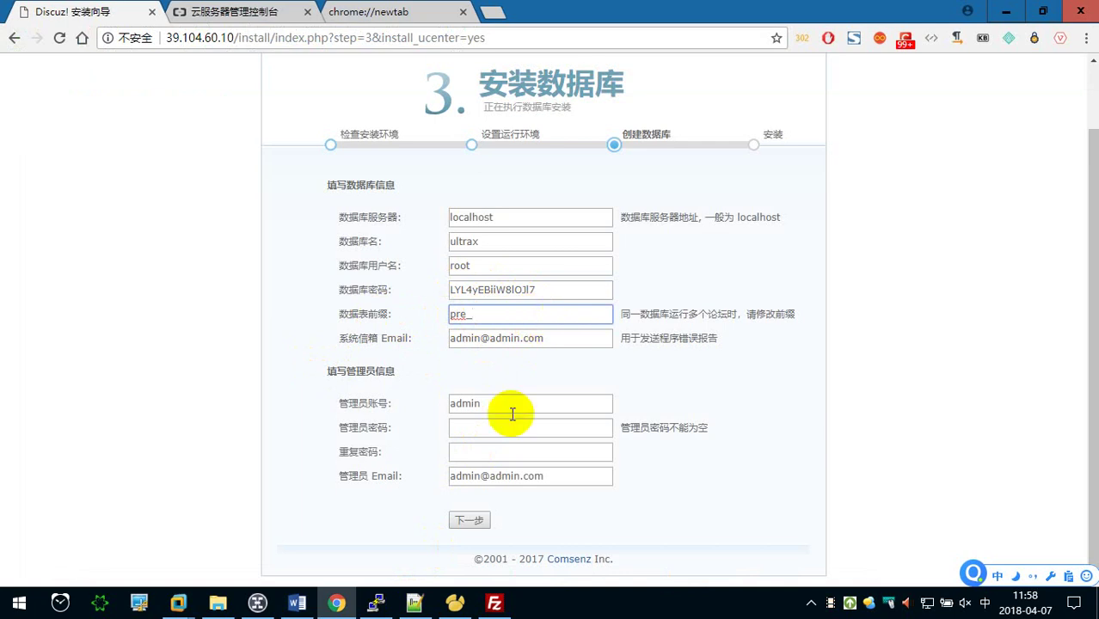
pyautogui.click(414, 603)
# - Shrink the Notepad++ window and add a pre_mobile table-prefix example below the password line
pyautogui.moveTo(656, 7); pyautogui.dragTo(668, 339)
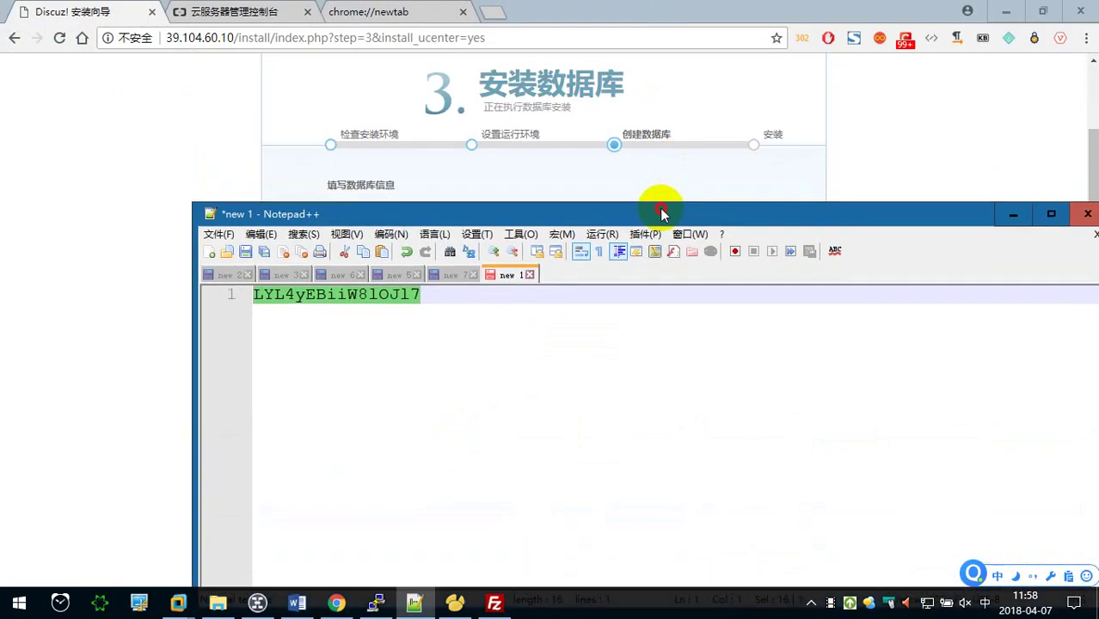
pyautogui.click(527, 456)
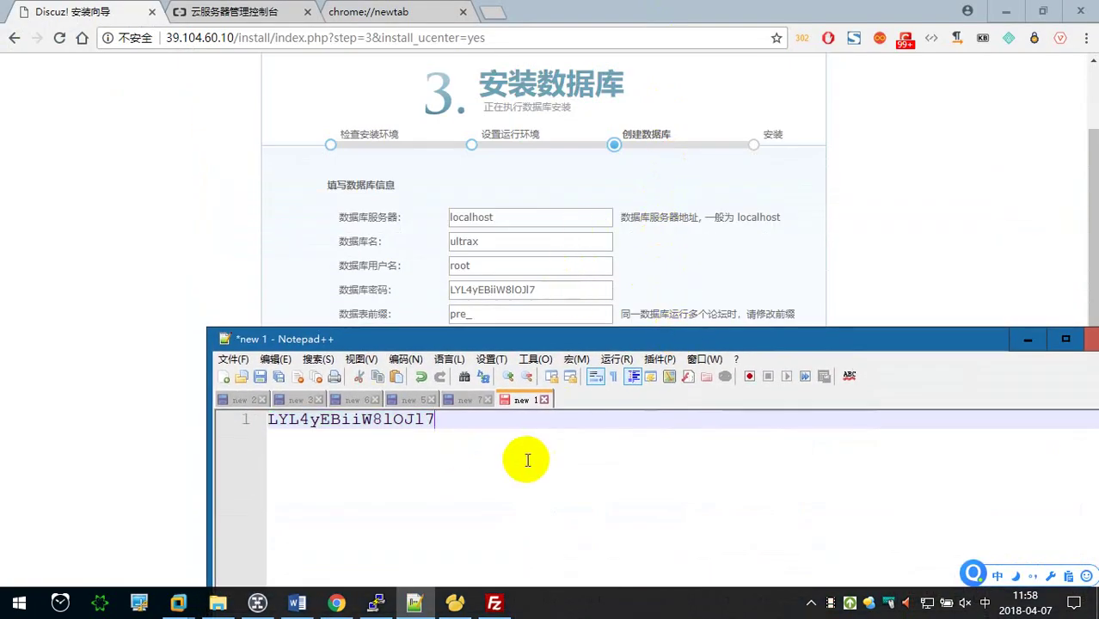
pyautogui.press('Return')
pyautogui.press('Return')
pyautogui.press('Return')
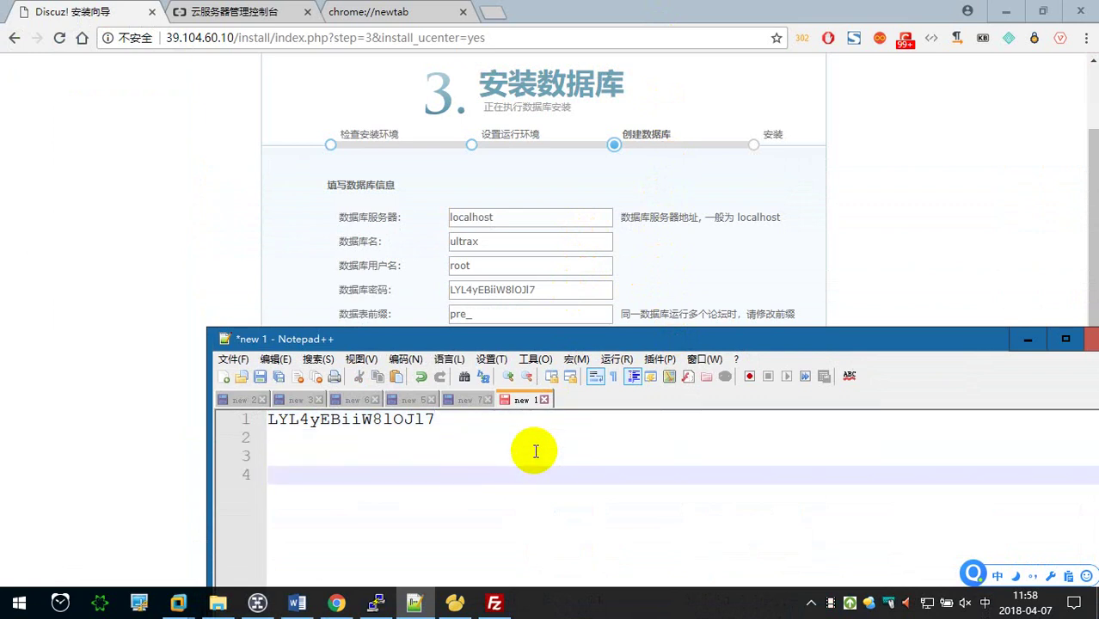
pyautogui.write('mobile')
pyautogui.press('Left')
pyautogui.press('Left')
pyautogui.press('Left')
pyautogui.press('Left')
pyautogui.press('Left')
pyautogui.press('Left')
pyautogui.press('shift')
pyautogui.write('pre_')
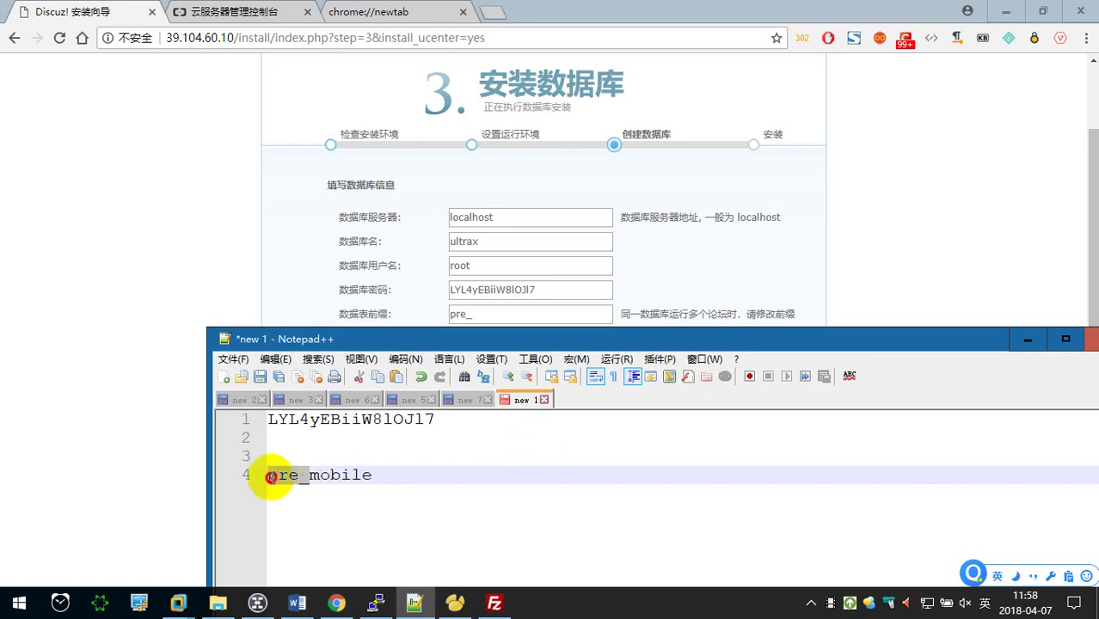
pyautogui.moveTo(258, 475); pyautogui.dragTo(310, 474)
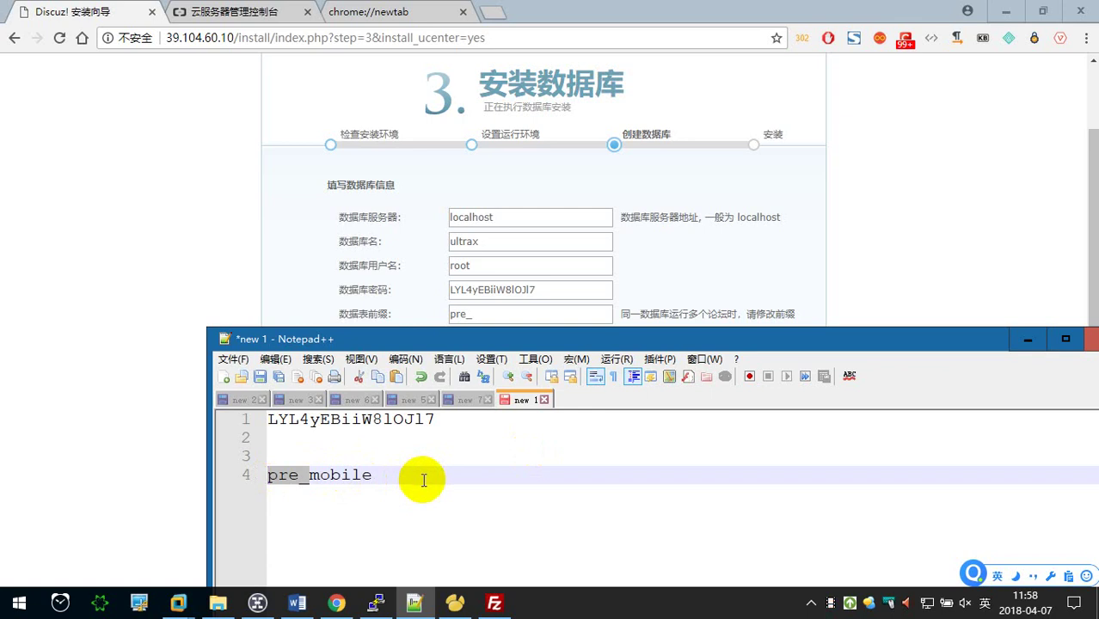
pyautogui.click(424, 480)
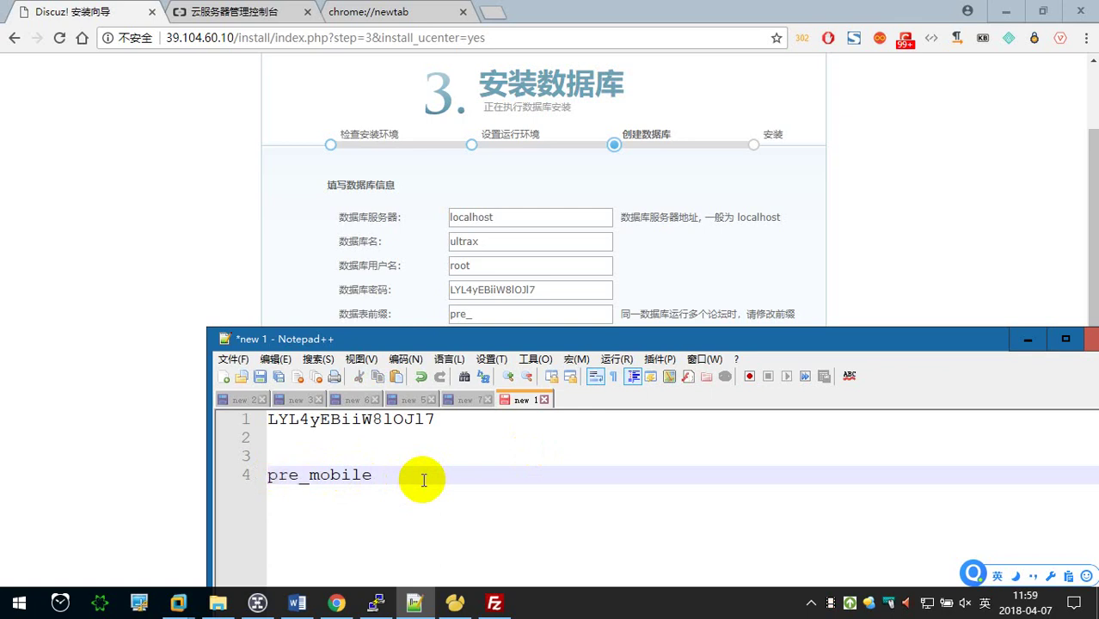
# - Add sc_mobile as a second prefix example on the line below pre_mobile
pyautogui.press('Return')
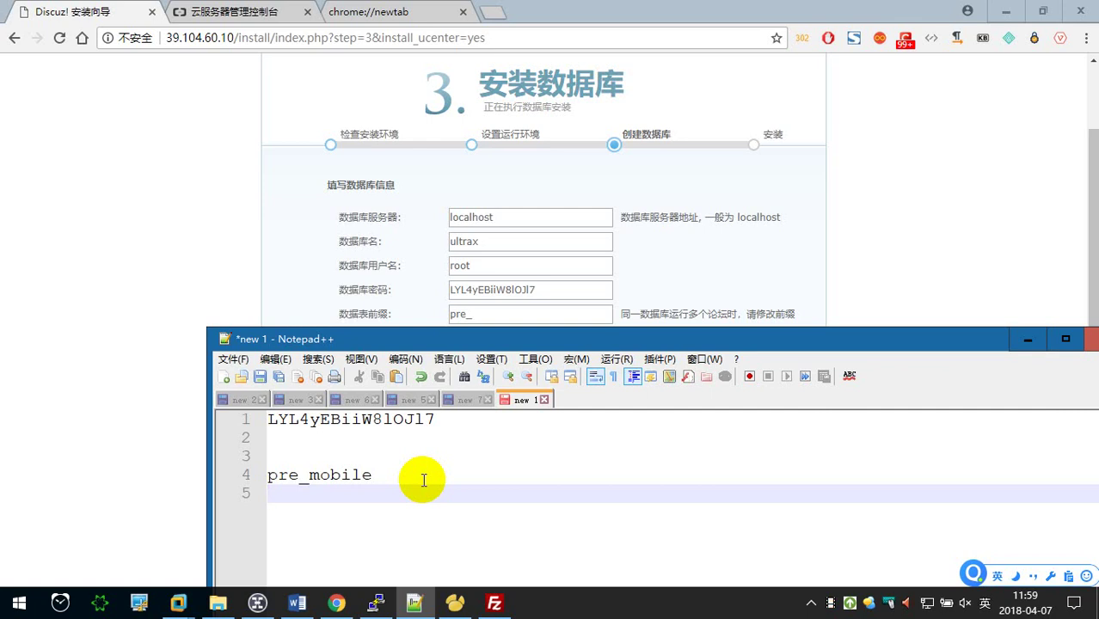
pyautogui.click(416, 475)
pyautogui.write('1')
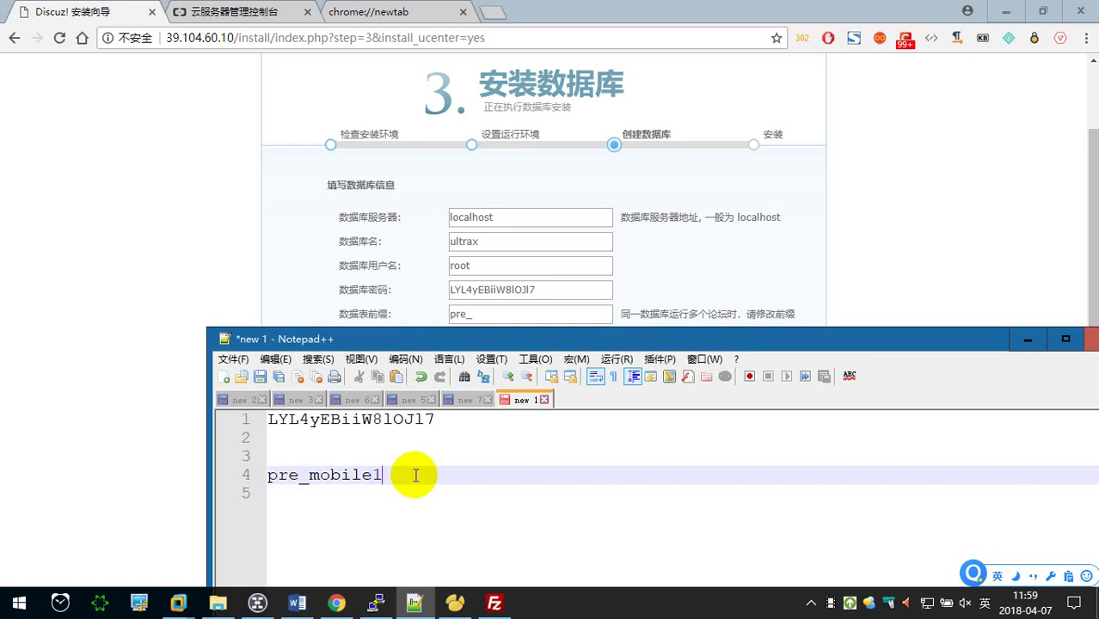
pyautogui.press('BackSpace')
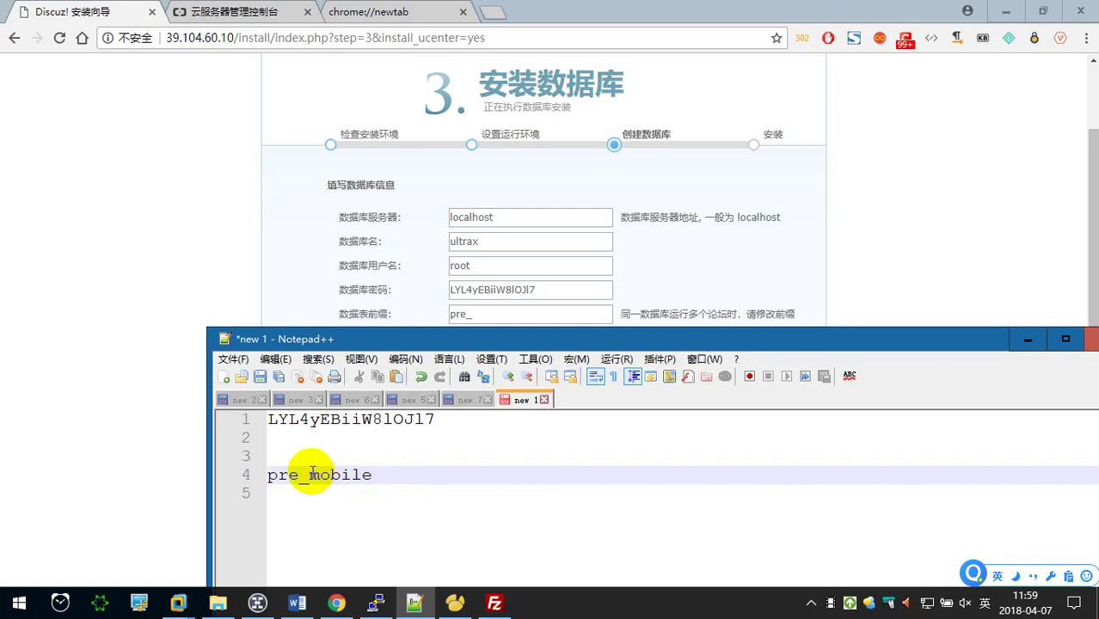
pyautogui.moveTo(262, 478); pyautogui.dragTo(327, 484)
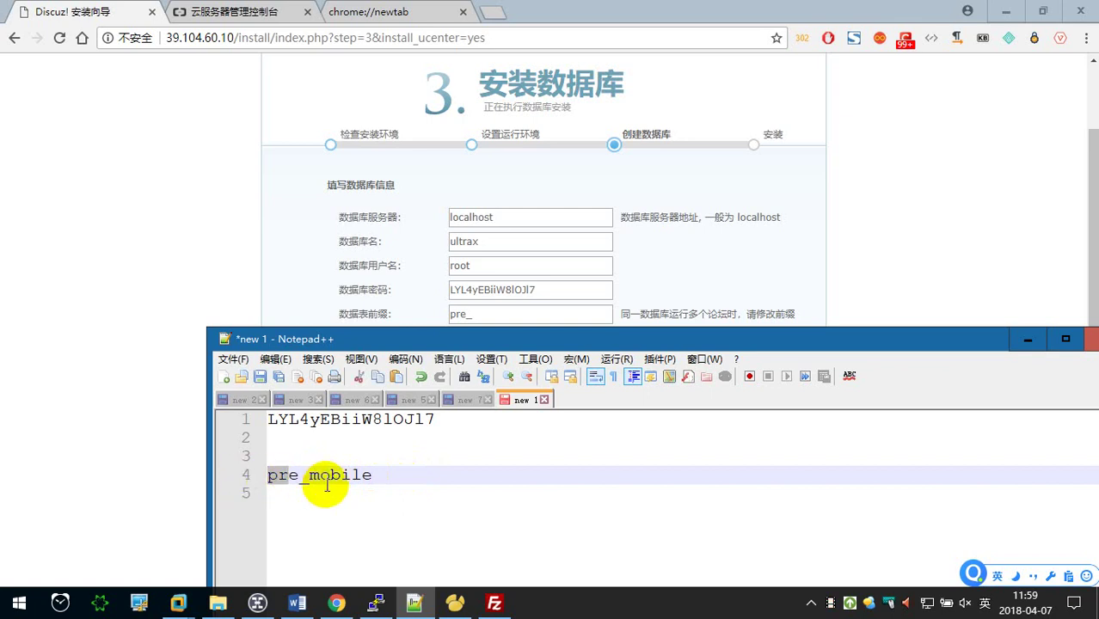
pyautogui.click(314, 495)
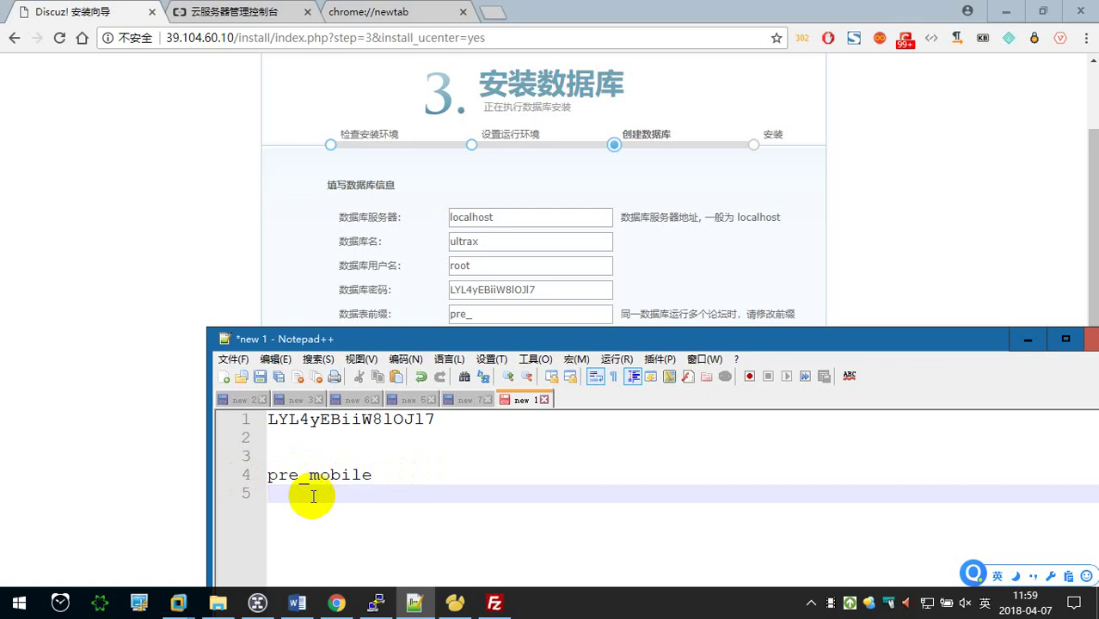
pyautogui.write('sc')
pyautogui.write('_mobile')
# - Delete all scratch lines below the password line in the notes
pyautogui.click(285, 475)
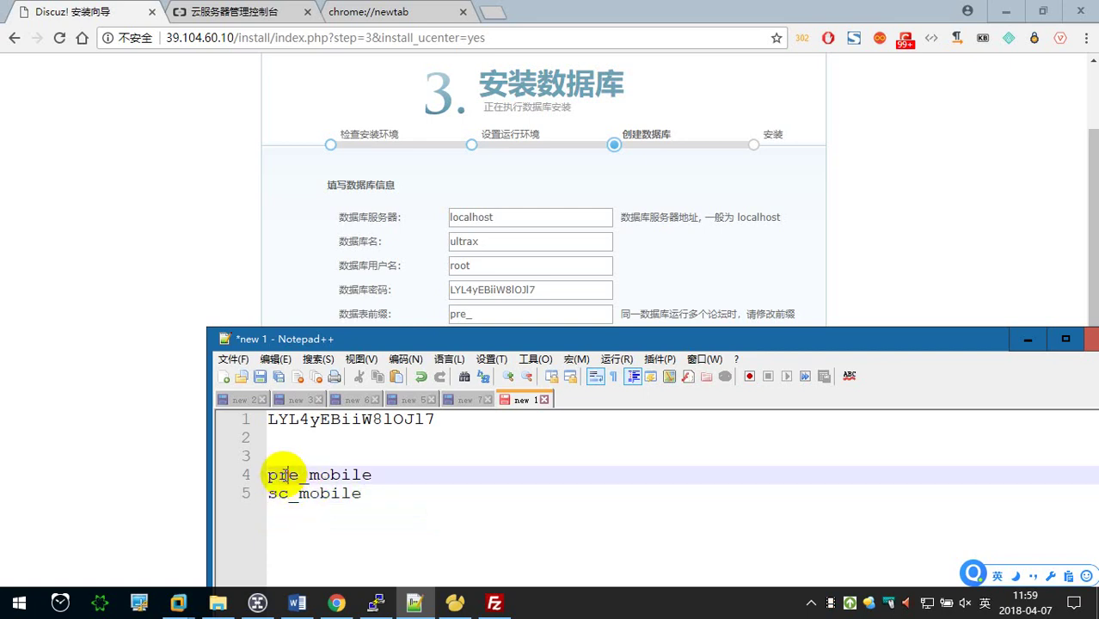
pyautogui.click(288, 494)
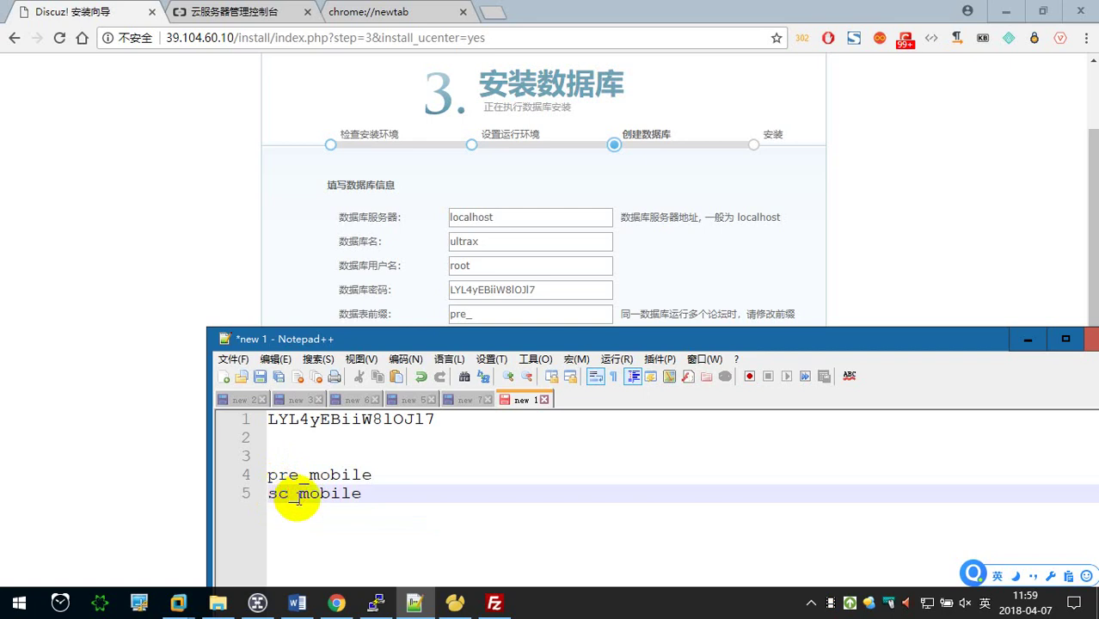
pyautogui.moveTo(309, 475); pyautogui.dragTo(260, 476)
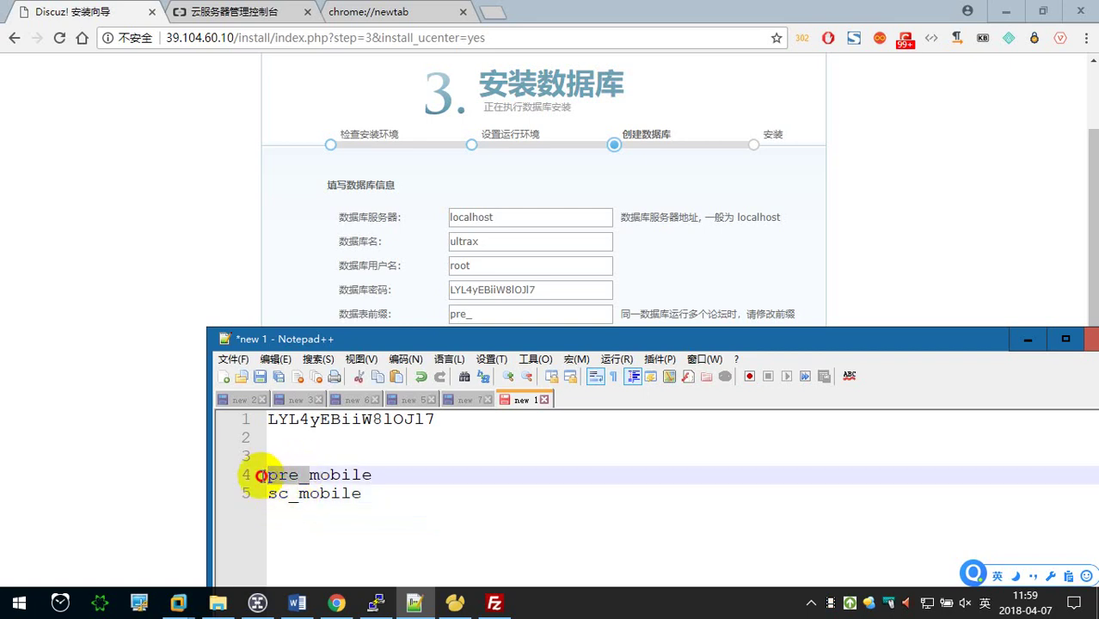
pyautogui.moveTo(441, 513); pyautogui.dragTo(243, 445)
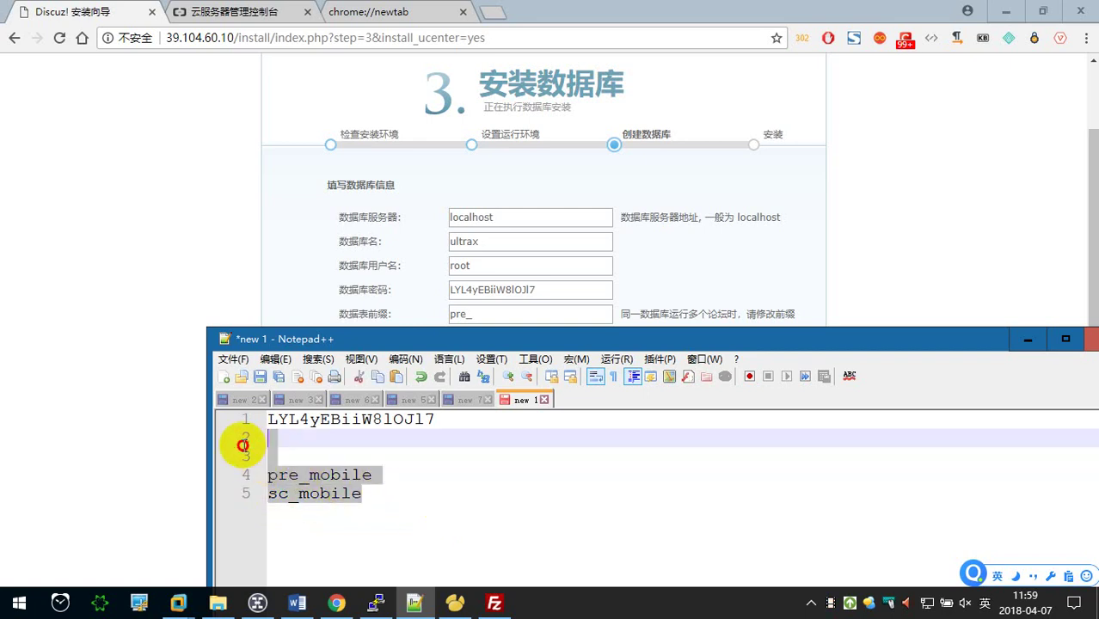
pyautogui.press('Delete')
# - Back in the Discuz! install form, select the default system Email address for replacement
pyautogui.click(83, 386)
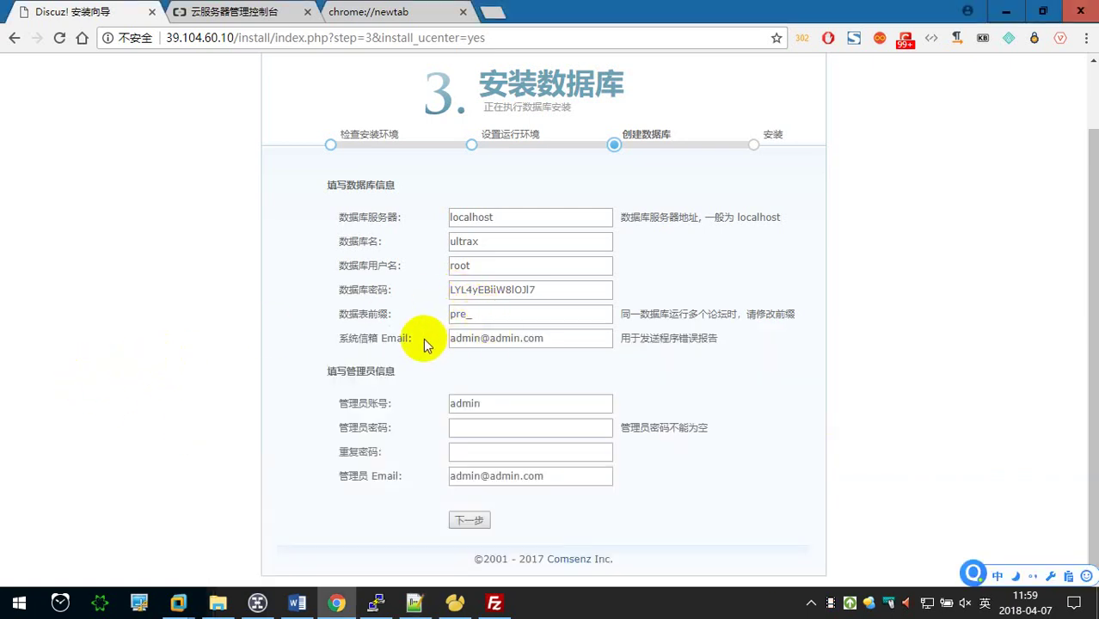
pyautogui.moveTo(545, 338); pyautogui.dragTo(437, 347)
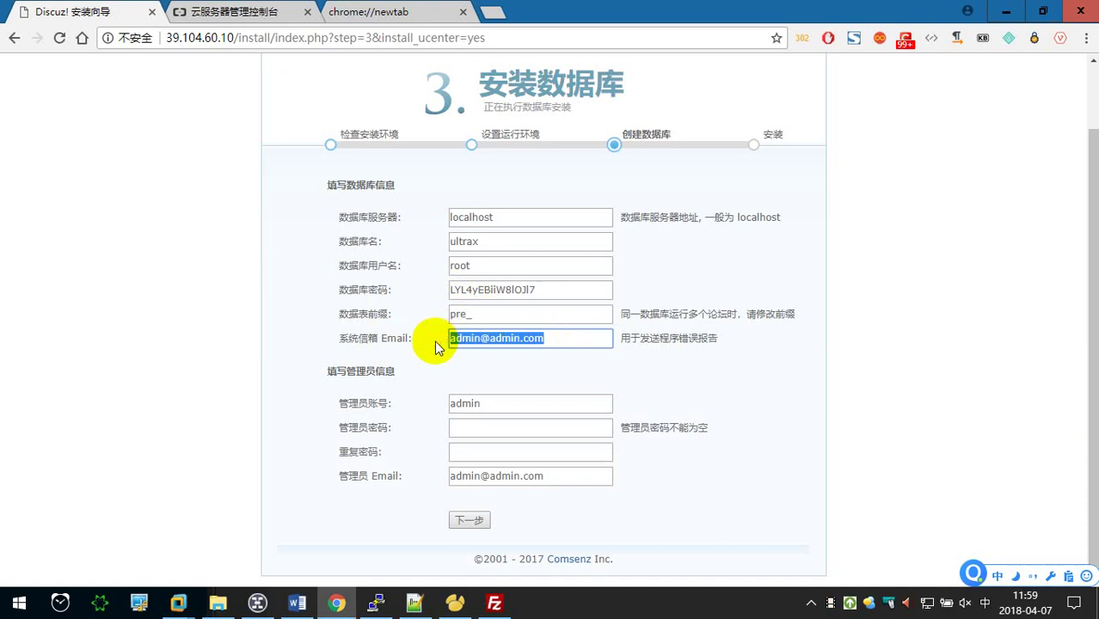
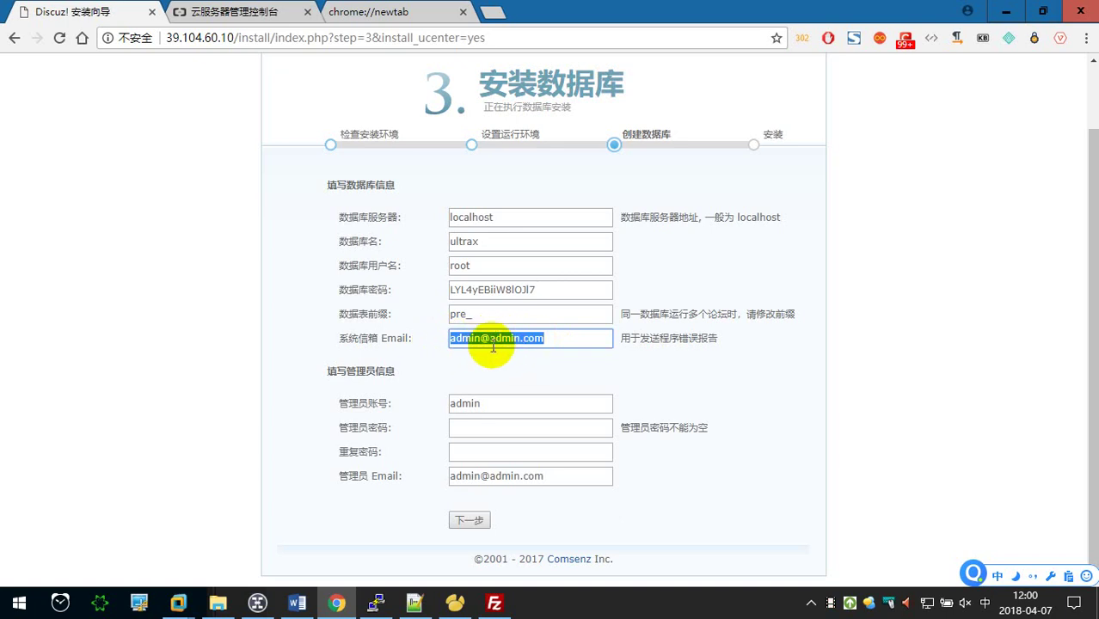
# - Copy the admin password from Notepad++ into both 管理员密码 and 重复密码 fields
pyautogui.click(492, 404)
pyautogui.click(476, 431)
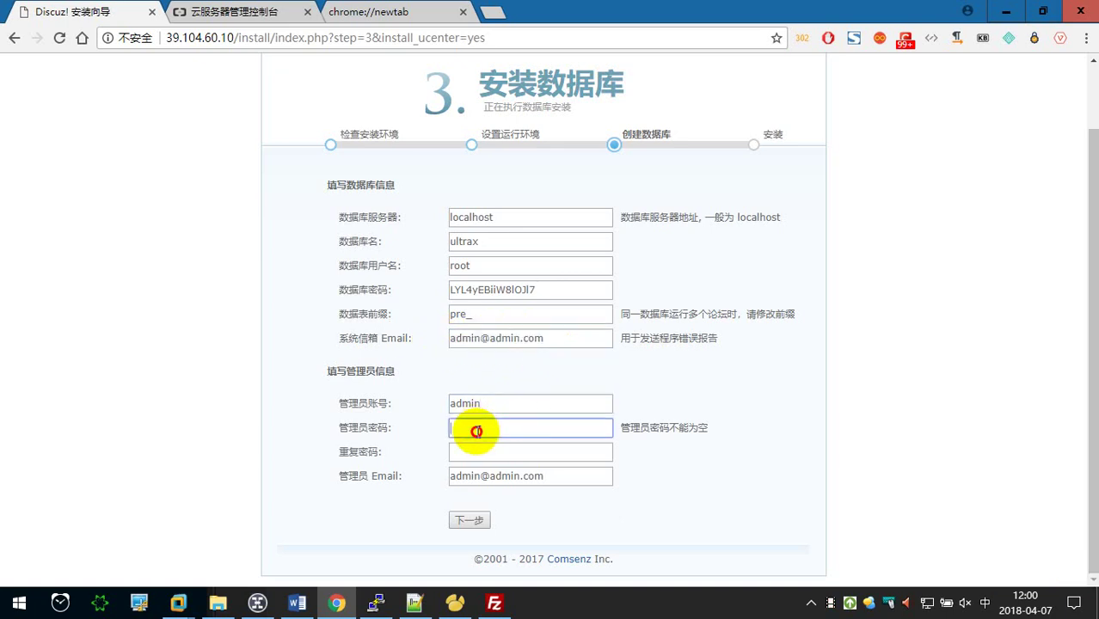
pyautogui.click(502, 396)
pyautogui.click(486, 427)
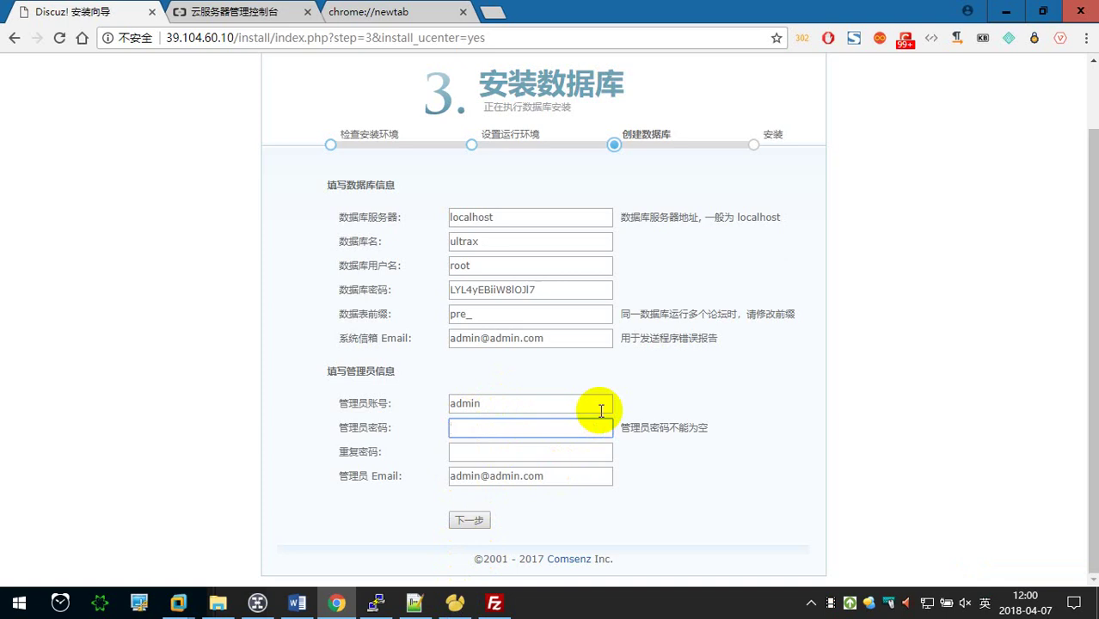
pyautogui.click(414, 603)
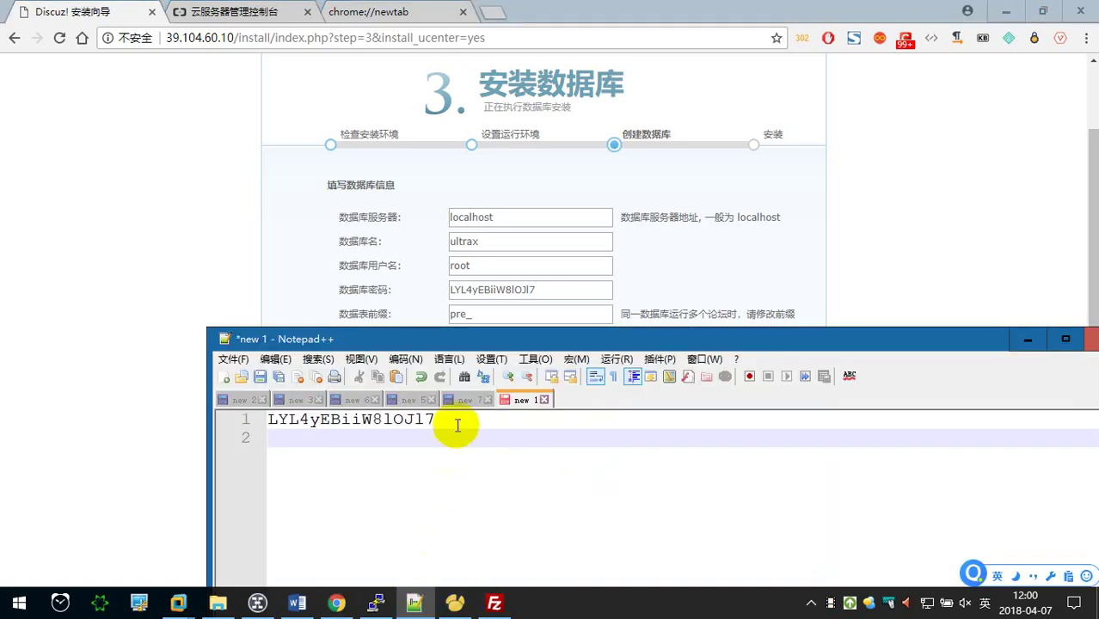
pyautogui.moveTo(436, 419); pyautogui.dragTo(268, 419)
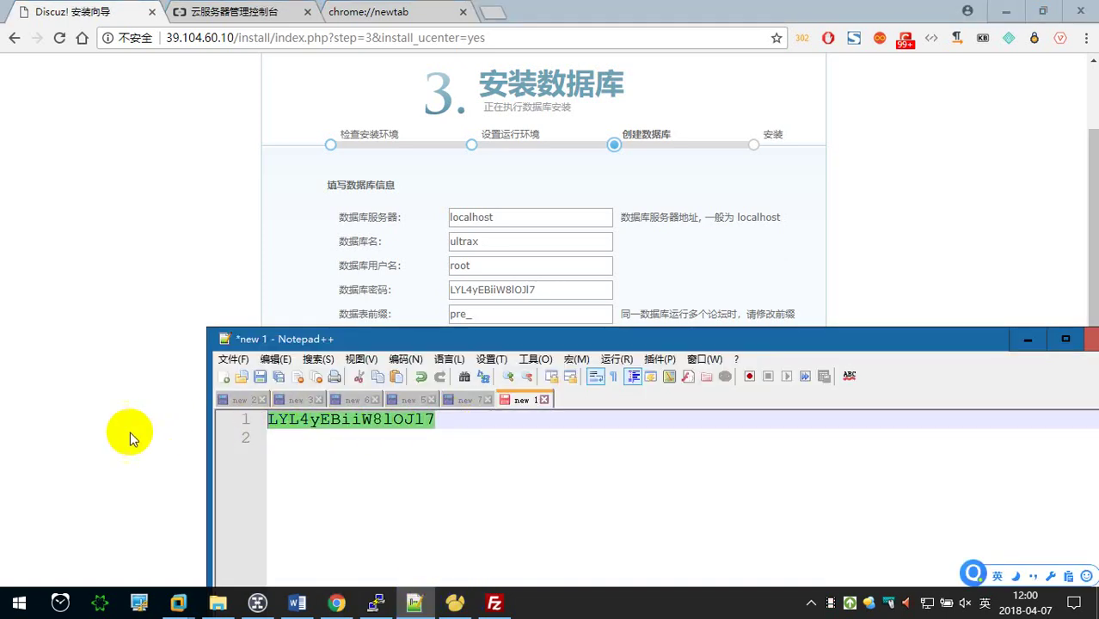
pyautogui.click(129, 437)
pyautogui.click(490, 428)
pyautogui.click(486, 453)
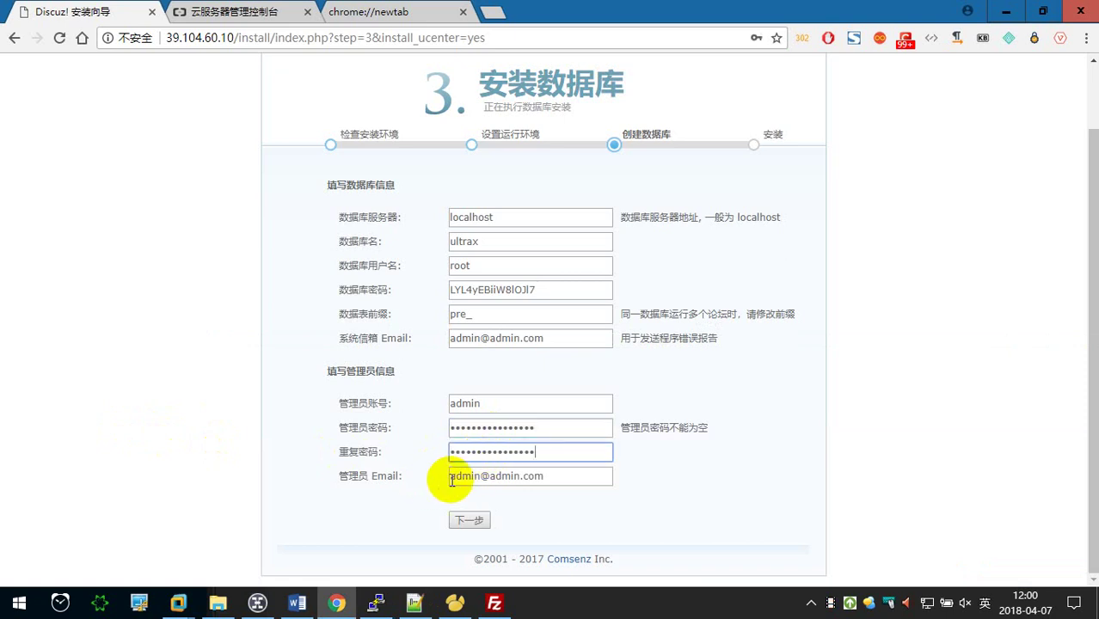
# - Capture a screenshot of the completed database and administrator form
pyautogui.moveTo(555, 475); pyautogui.dragTo(399, 465)
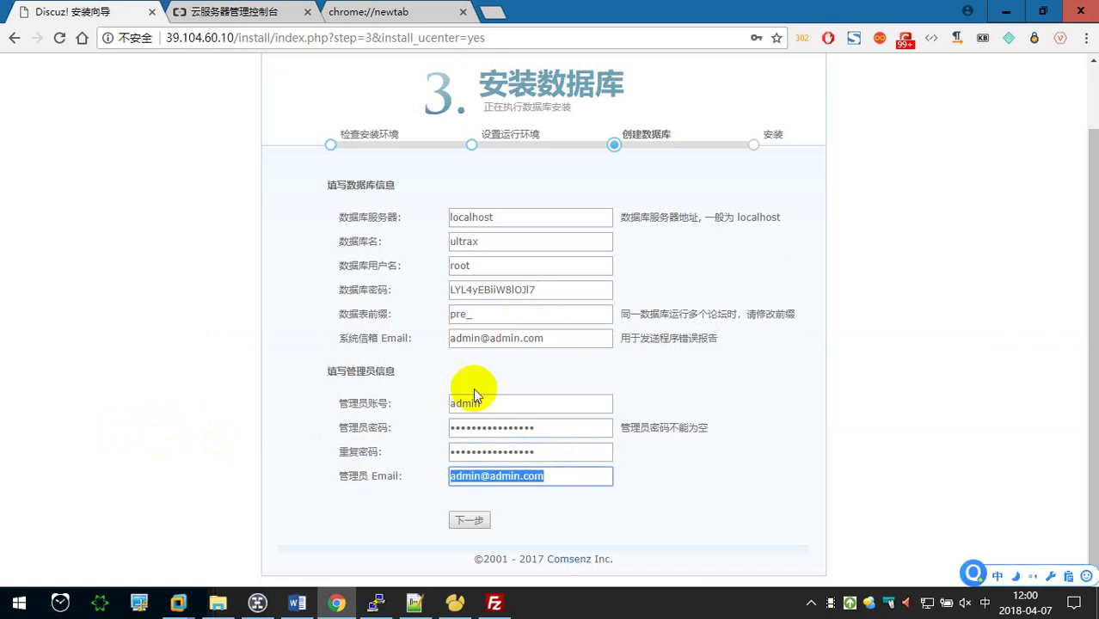
pyautogui.click(753, 463)
pyautogui.hotkey('ctrl', 'alt', 'a')
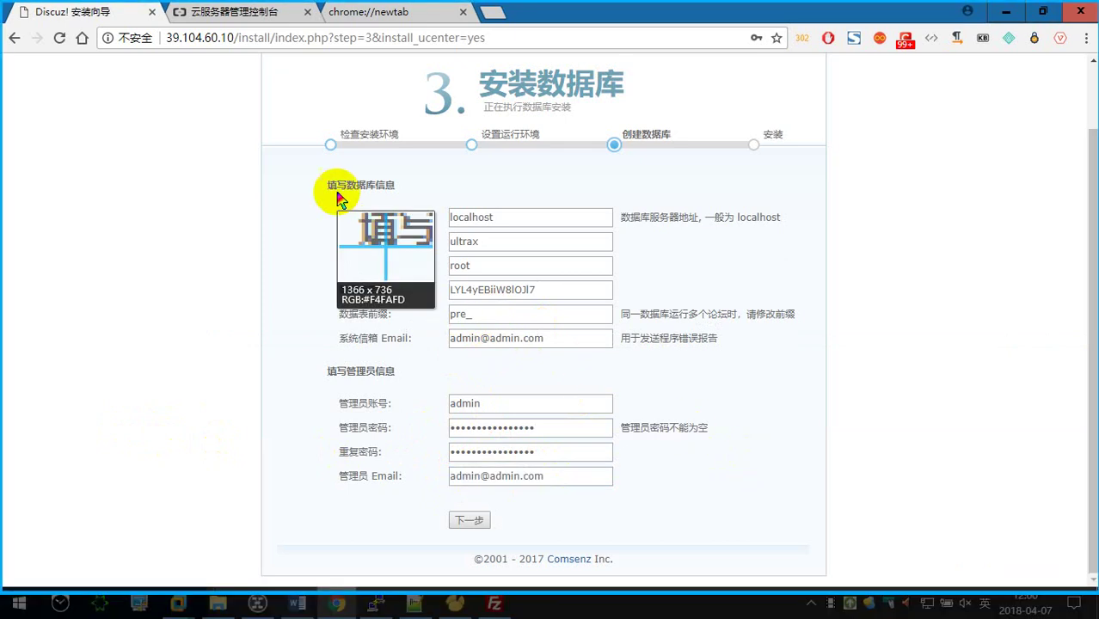
pyautogui.moveTo(293, 160); pyautogui.dragTo(825, 499)
pyautogui.click(807, 514)
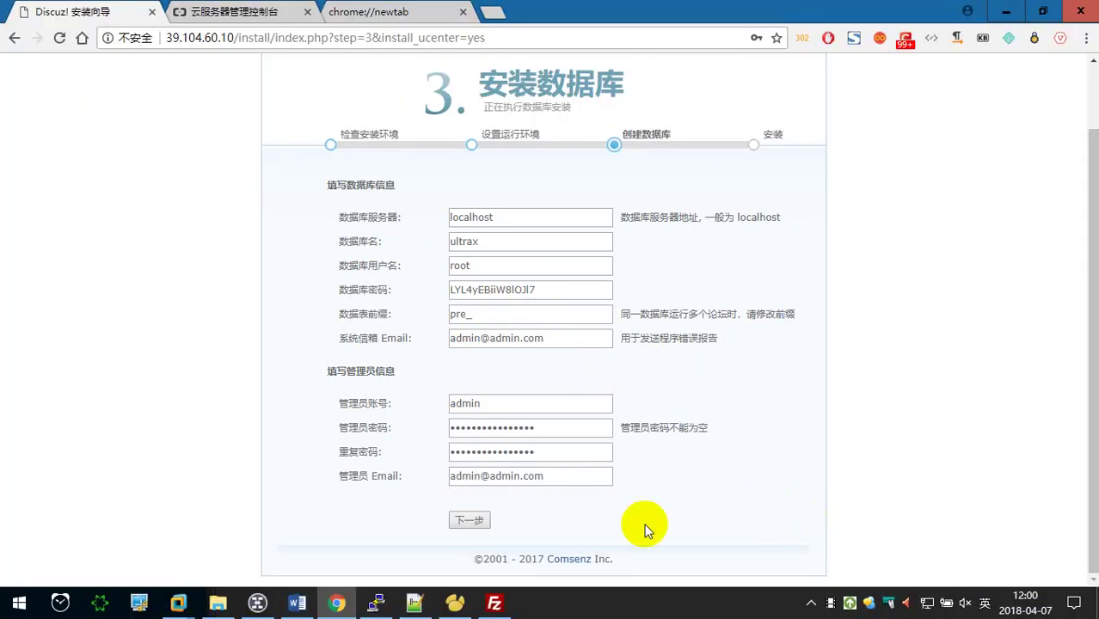
# - Add step 'd. 填写数据库与管理员的信息' with the form screenshot to the Word notes
pyautogui.click(322, 604)
pyautogui.click(297, 603)
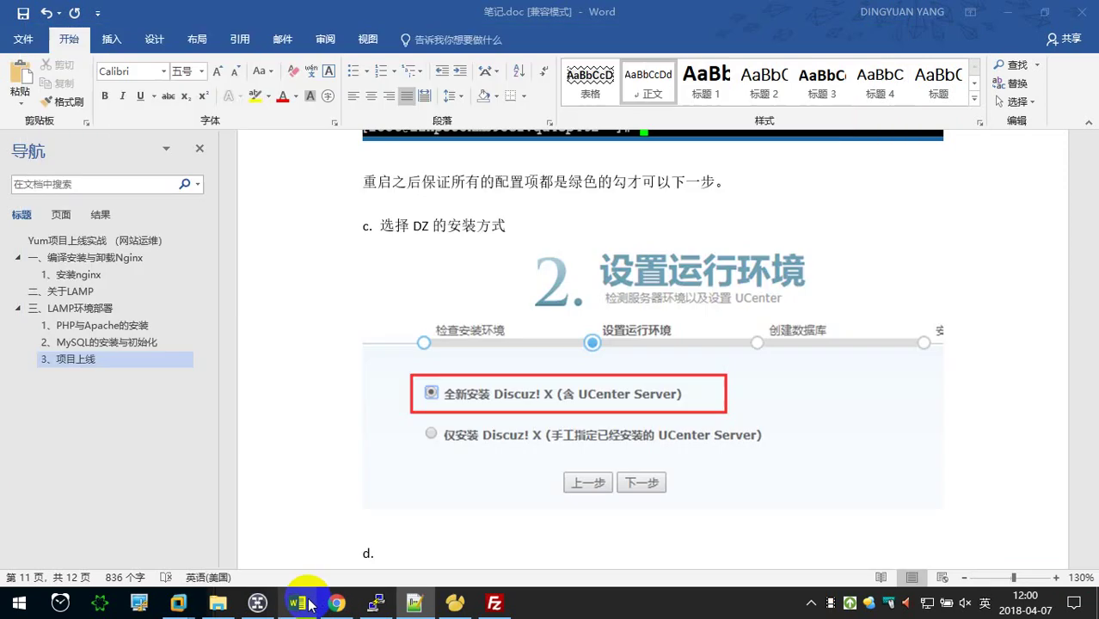
pyautogui.scroll(-2, 621, 447)
pyautogui.scroll(-1, 488, 449)
pyautogui.write('tianxie')
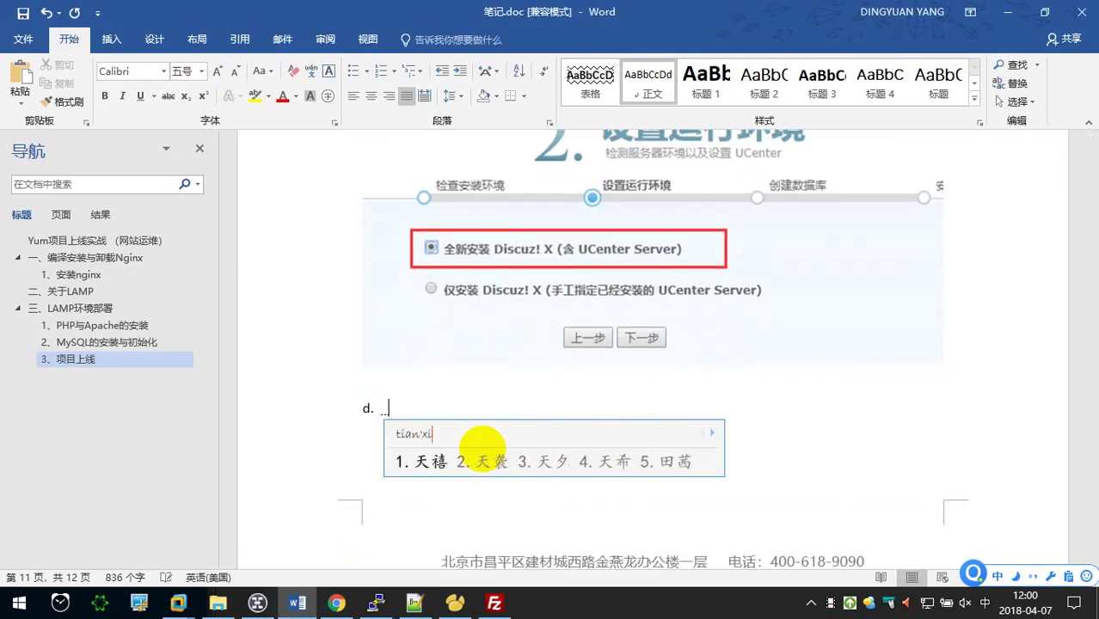
pyautogui.write(' shujuku yu guanliyuan de xinxi')
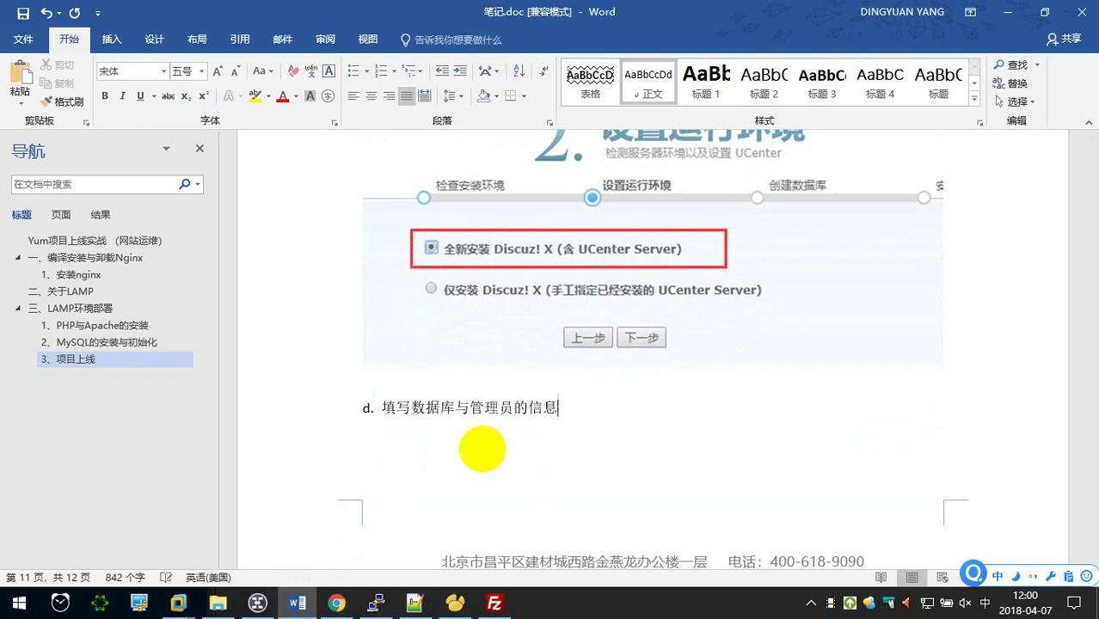
# - Return to the Discuz! installer and start the database installation with 下一步
pyautogui.scroll(-3, 483, 448)
pyautogui.scroll(-5, 486, 448)
pyautogui.scroll(-2, 490, 447)
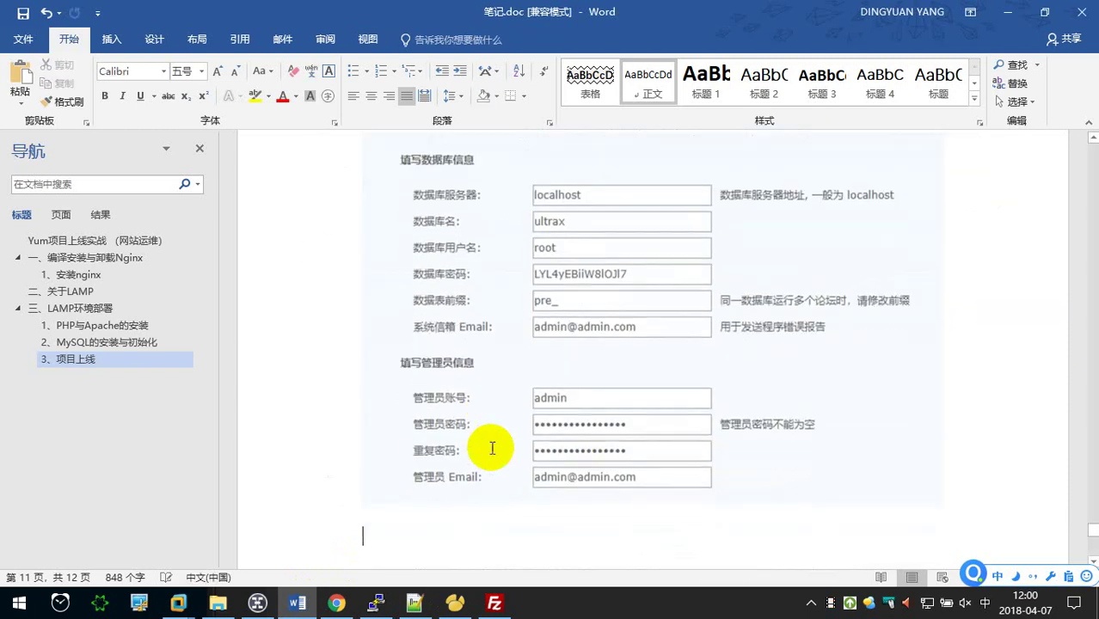
pyautogui.click(336, 603)
pyautogui.click(469, 523)
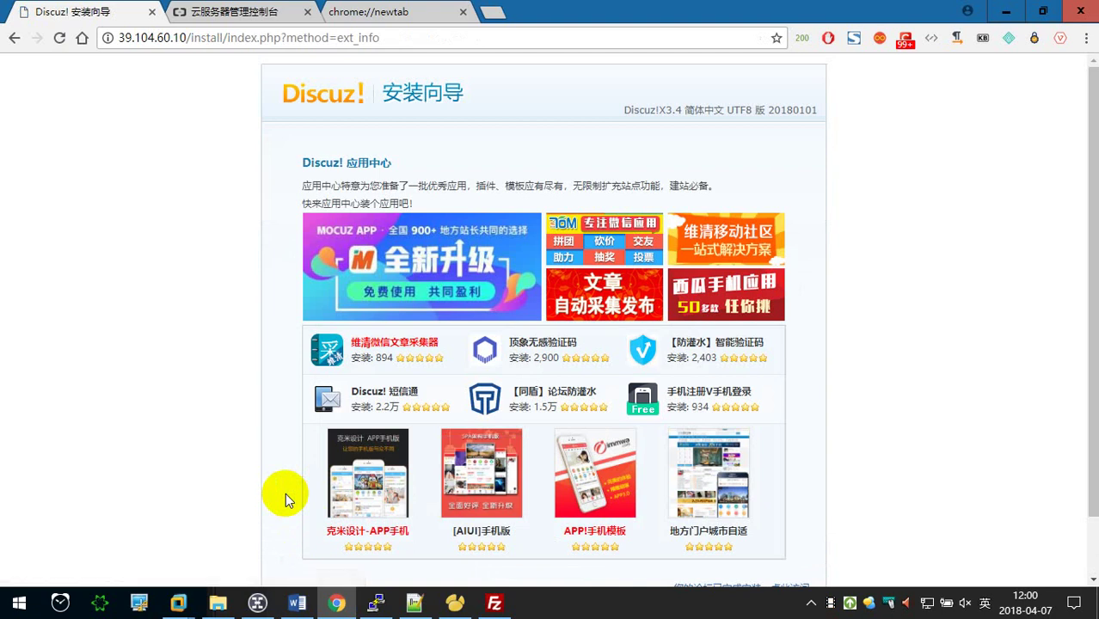
# - Refresh the Navicat connection and open ultrax, confirming its 297 pre_ tables
pyautogui.click(455, 601)
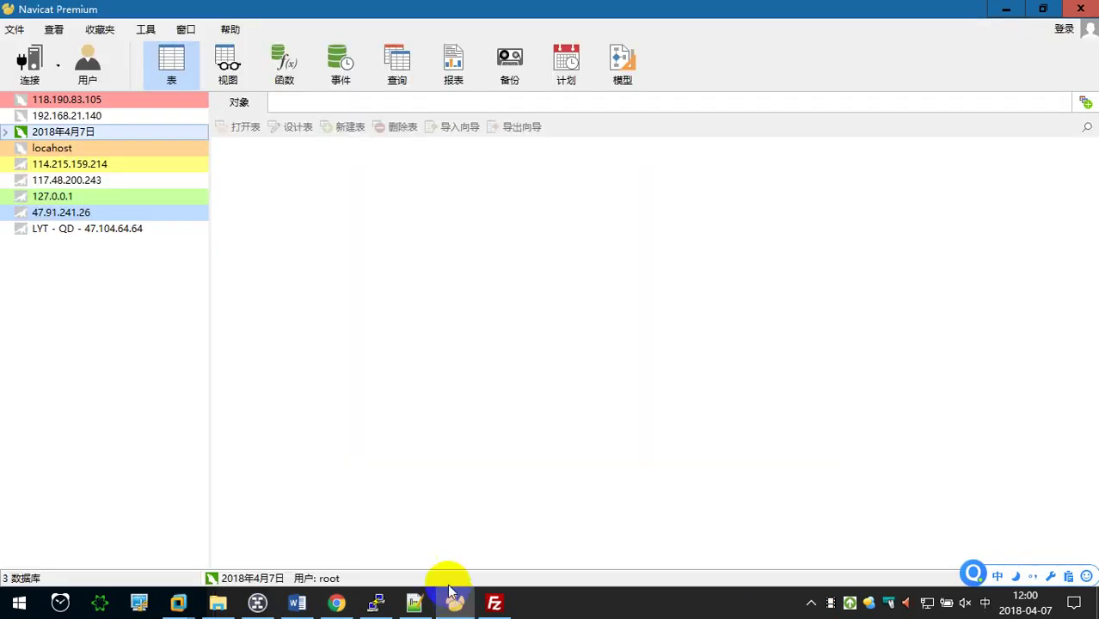
pyautogui.doubleClick(77, 132)
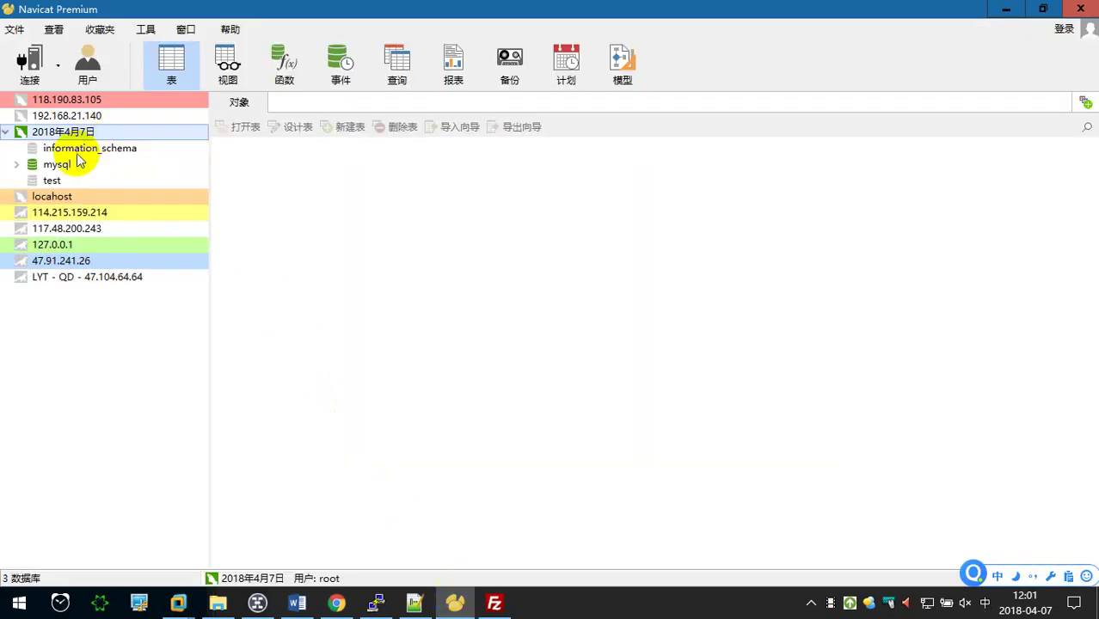
pyautogui.rightClick(67, 138)
pyautogui.click(127, 412)
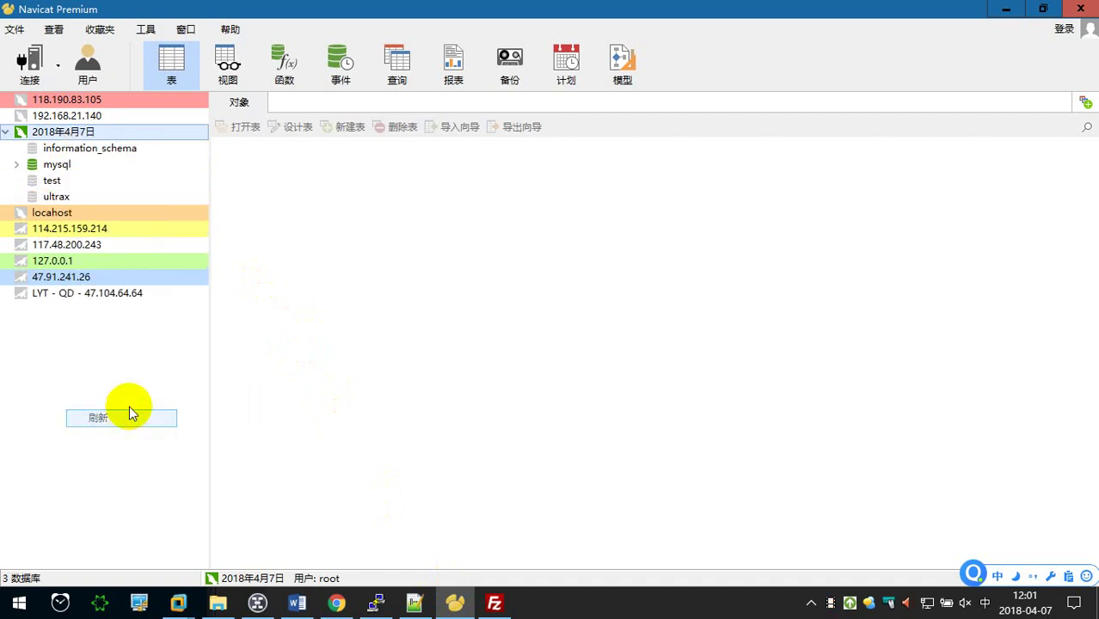
pyautogui.click(62, 198)
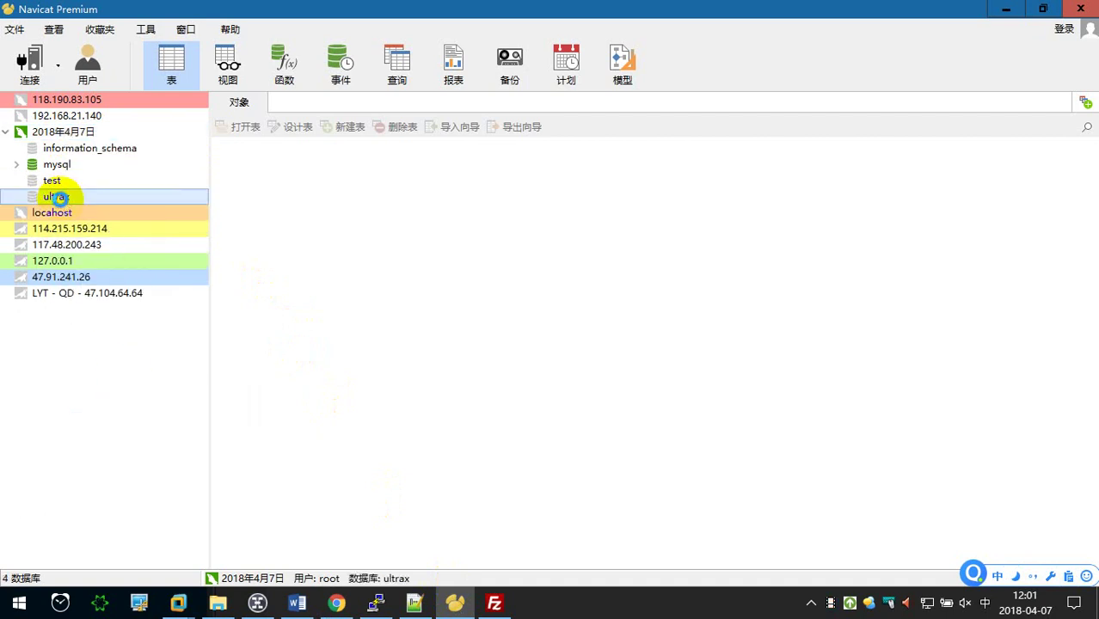
pyautogui.doubleClick(56, 197)
pyautogui.moveTo(478, 564)
pyautogui.mouseDown()
pyautogui.moveTo(961, 558)
pyautogui.moveTo(448, 548)
pyautogui.mouseUp()
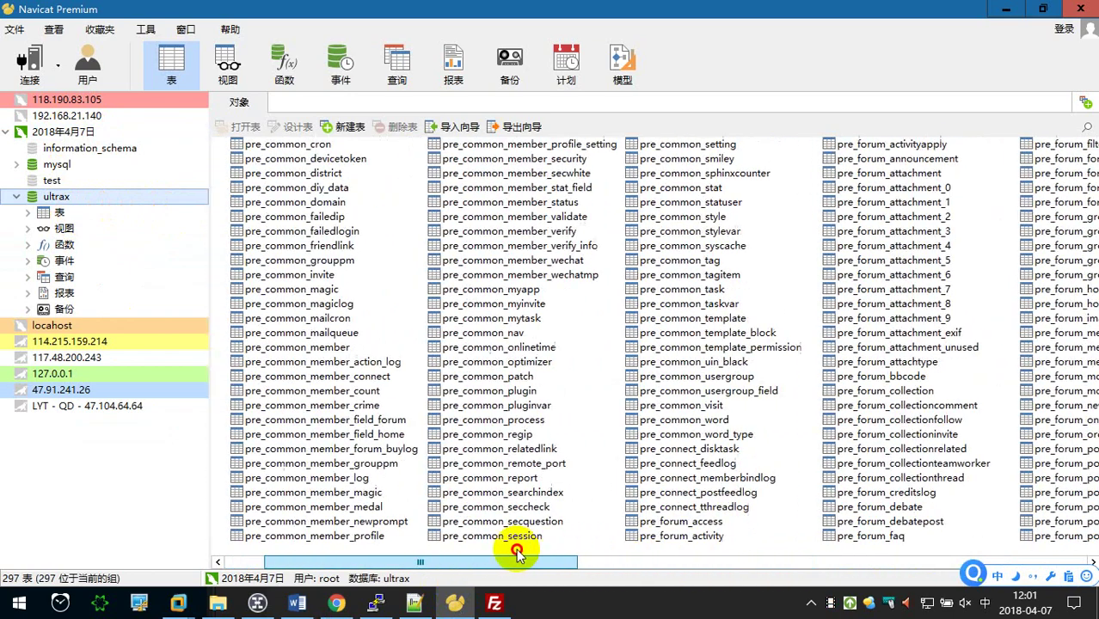
pyautogui.moveTo(973, 573); pyautogui.dragTo(972, 547)
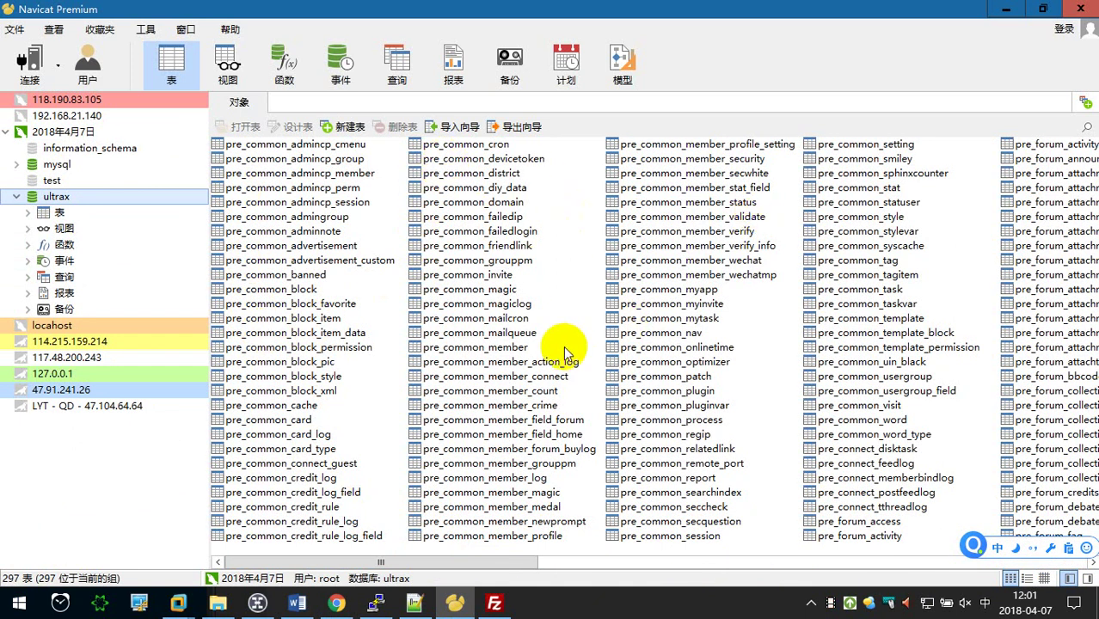
pyautogui.click(337, 603)
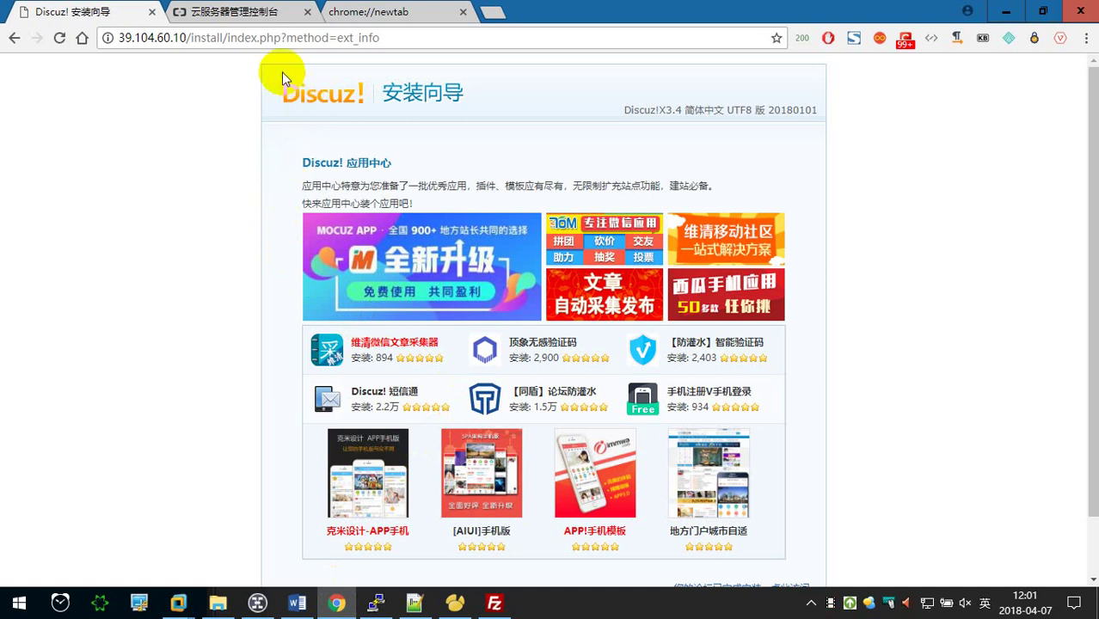
# - Capture a screenshot of the finished install page
pyautogui.hotkey('ctrl', 'alt', 'a')
pyautogui.moveTo(0, 0)
pyautogui.mouseDown()
pyautogui.moveTo(591, 196)
pyautogui.moveTo(589, 227)
pyautogui.mouseUp()
pyautogui.click(576, 228)
pyautogui.click(297, 605)
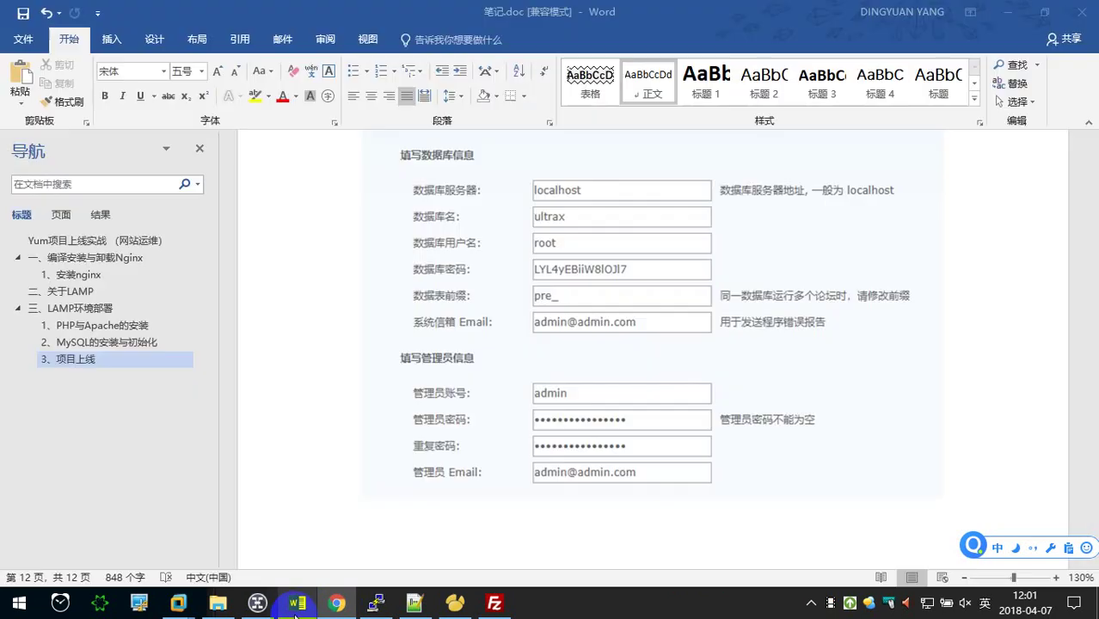
# - Add heading 'e. 安装完成' with the pasted install screenshot in Word, then return to the installer
pyautogui.scroll(-3, 466, 423)
pyautogui.scroll(-1, 466, 422)
pyautogui.scroll(7, 466, 423)
pyautogui.scroll(4, 467, 427)
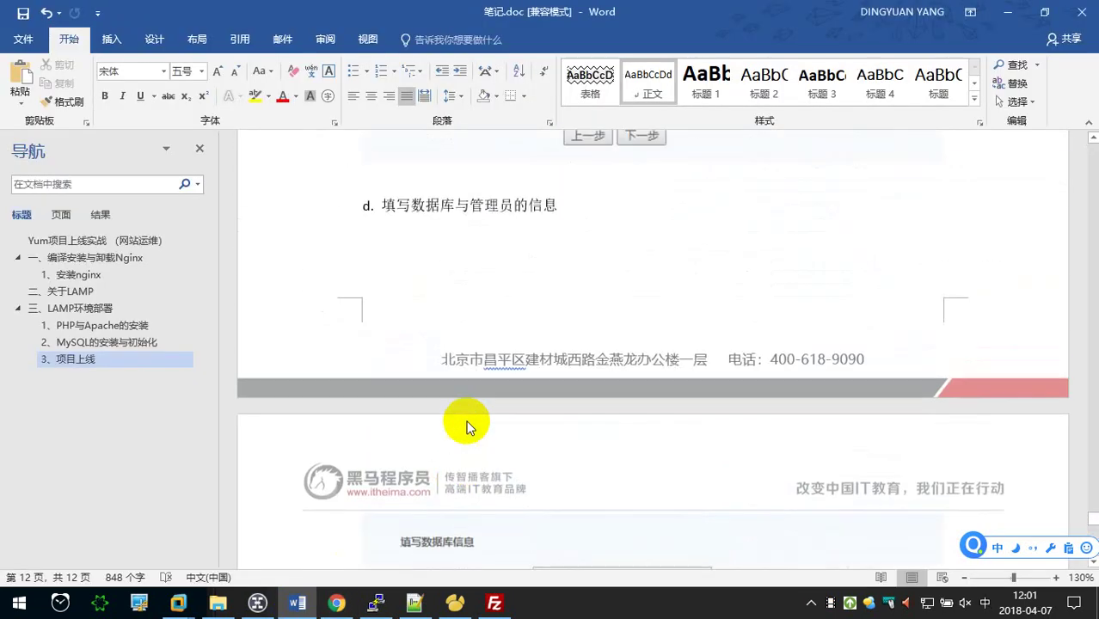
pyautogui.write('e')
pyautogui.press('shift')
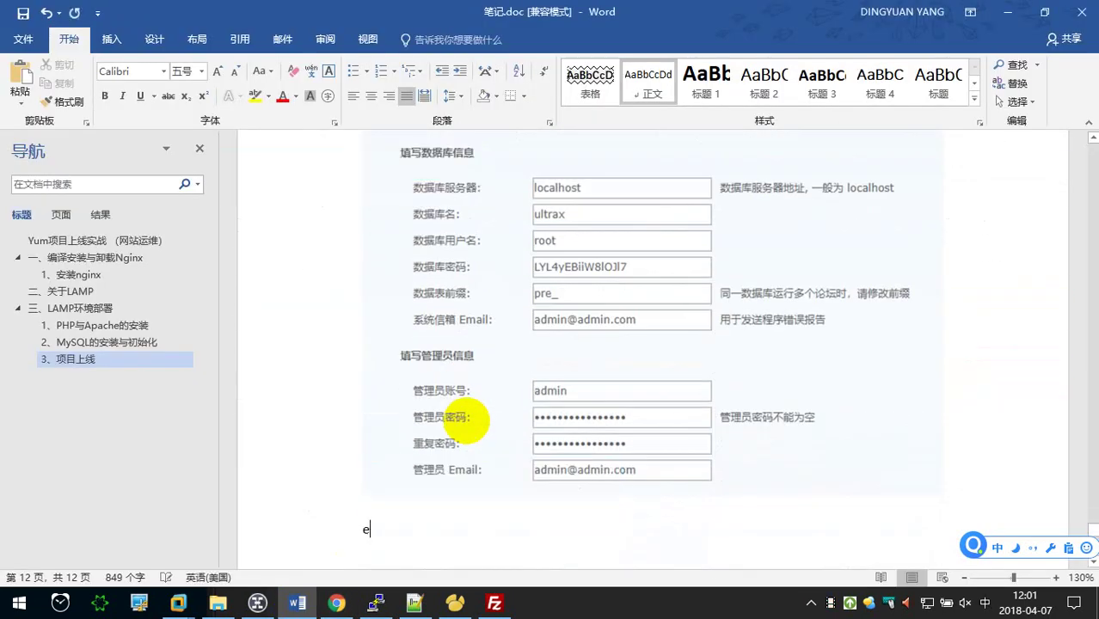
pyautogui.write('. 安装完成')
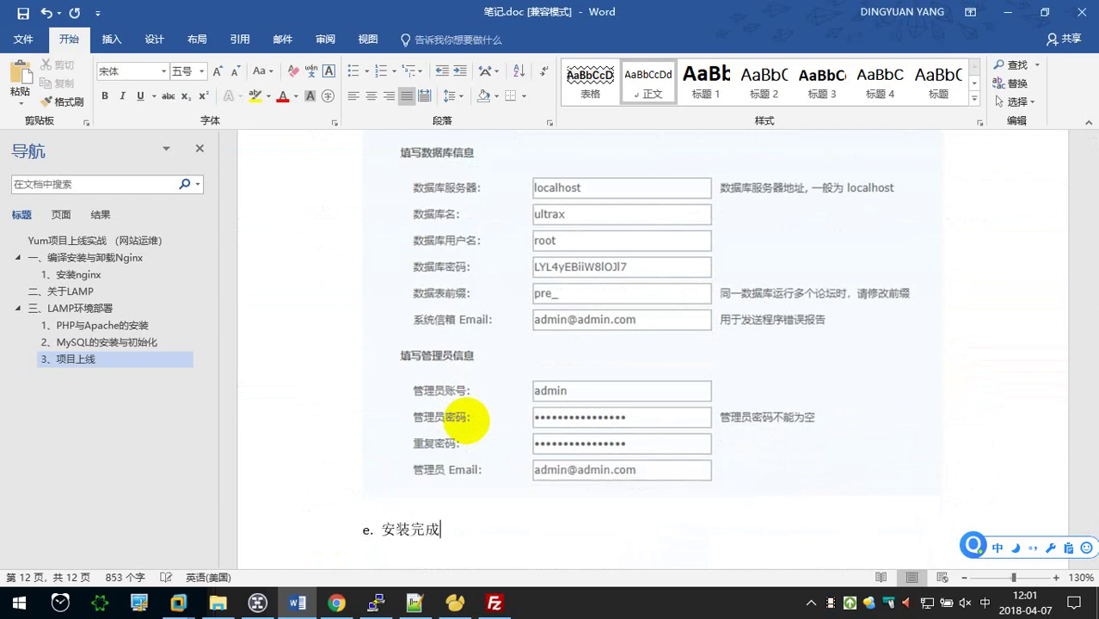
pyautogui.press('Return')
pyautogui.hotkey('ctrl', 'v')
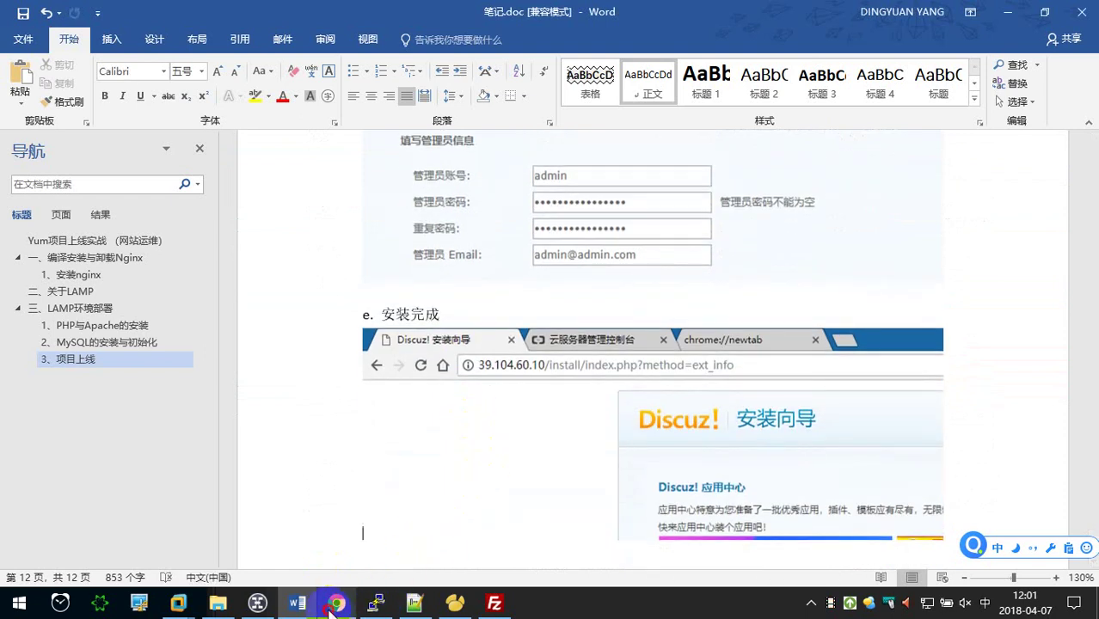
pyautogui.click(330, 608)
pyautogui.scroll(-2, 531, 292)
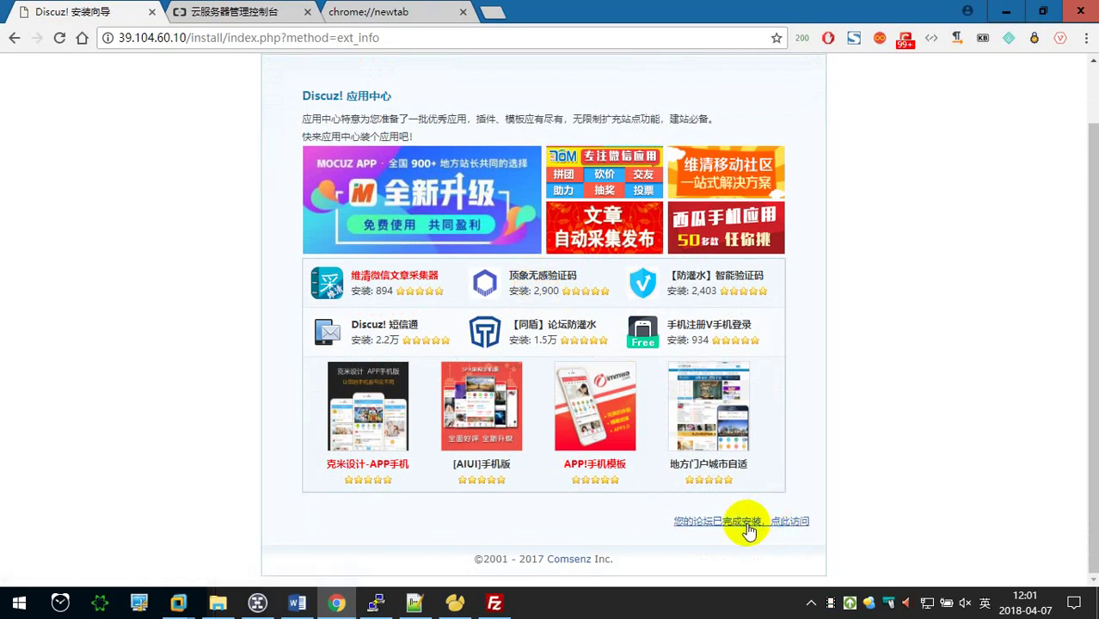
# - Open the new forum home page and paste the administrator password into the login box
pyautogui.click(755, 522)
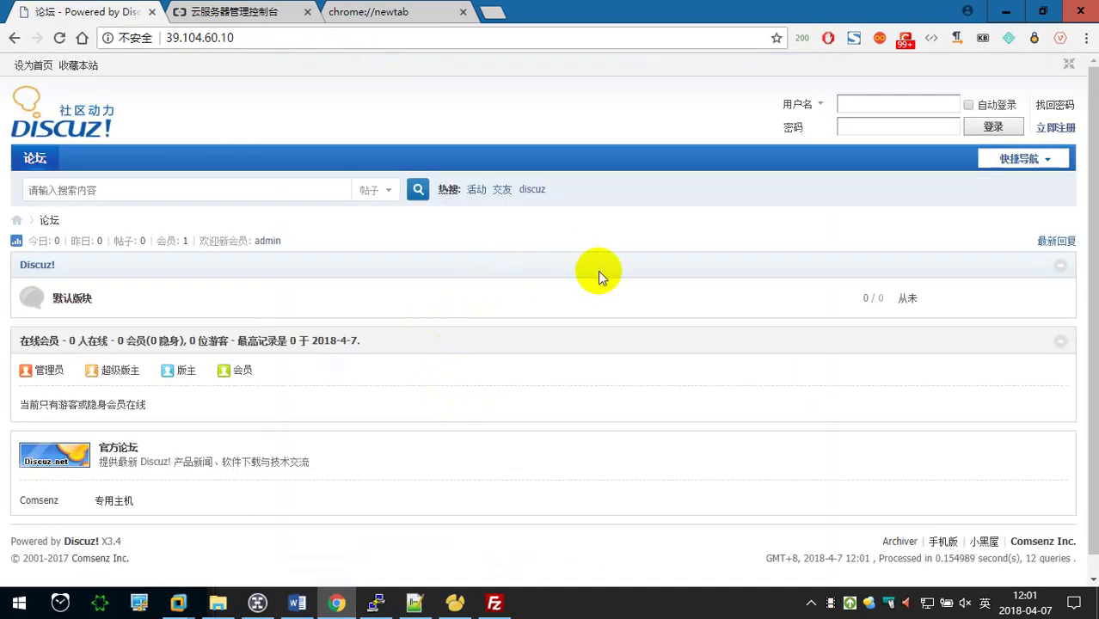
pyautogui.scroll(-1, 535, 292)
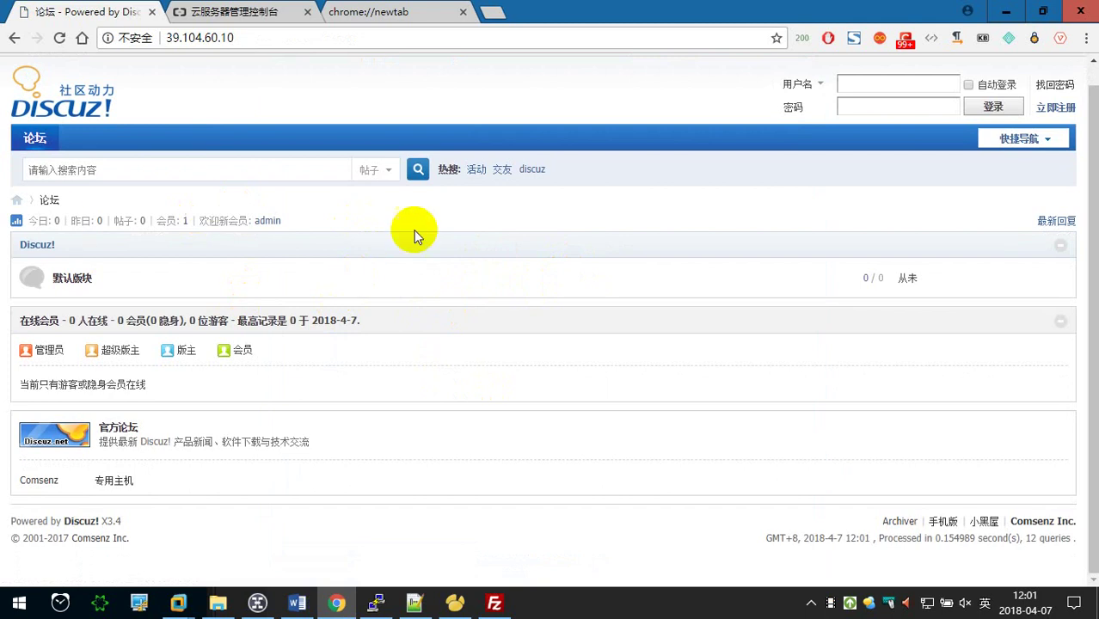
pyautogui.scroll(1, 369, 367)
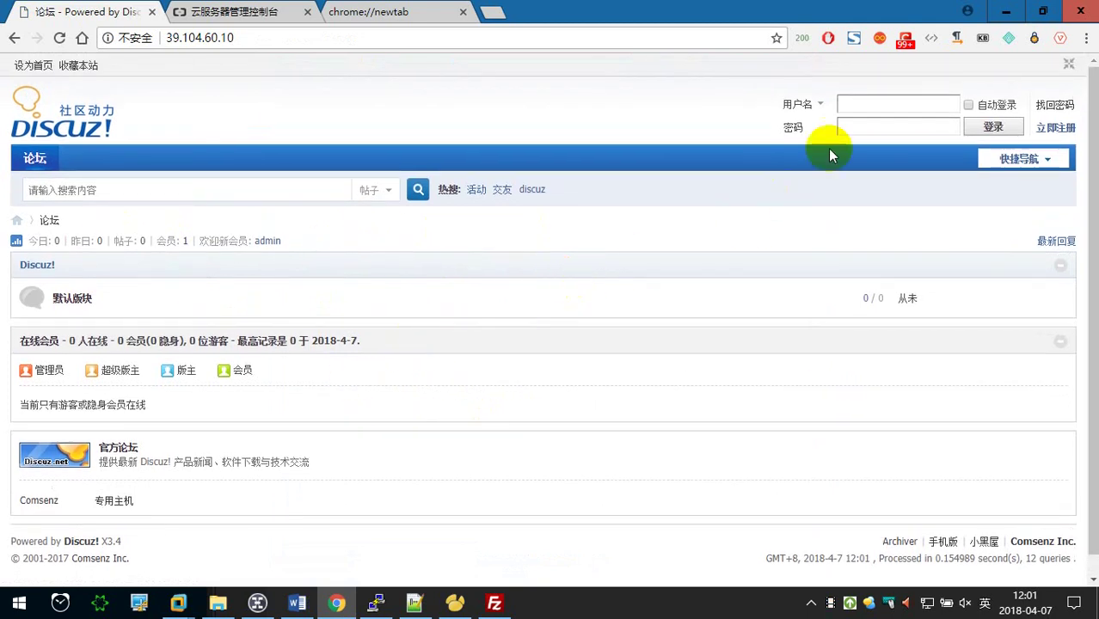
pyautogui.click(861, 109)
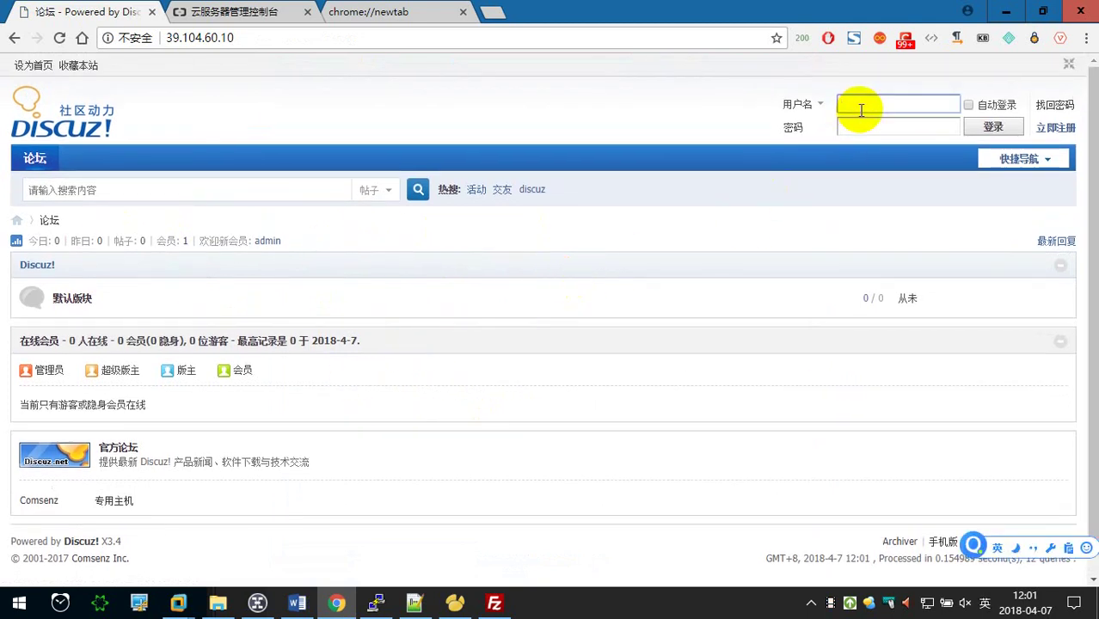
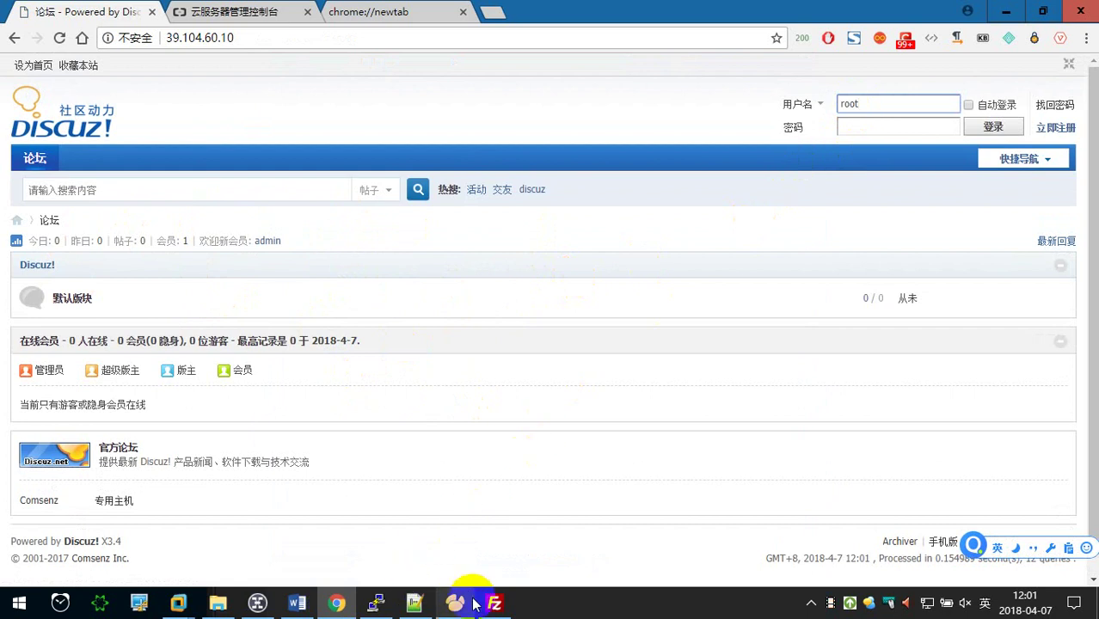
pyautogui.click(454, 602)
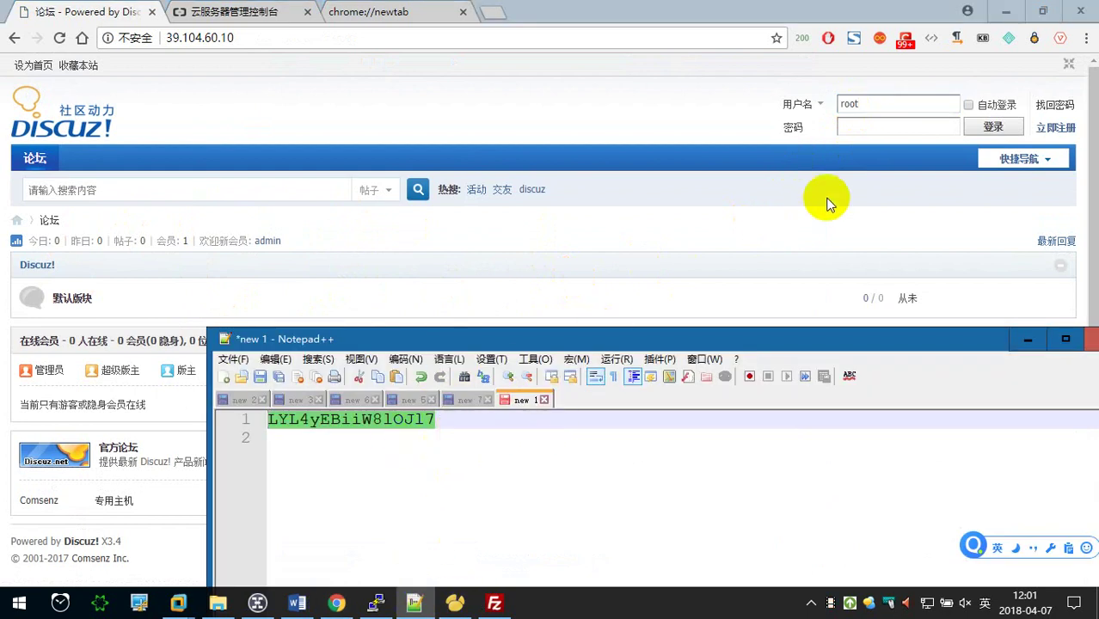
pyautogui.click(876, 128)
pyautogui.hotkey('ctrl', 'v')
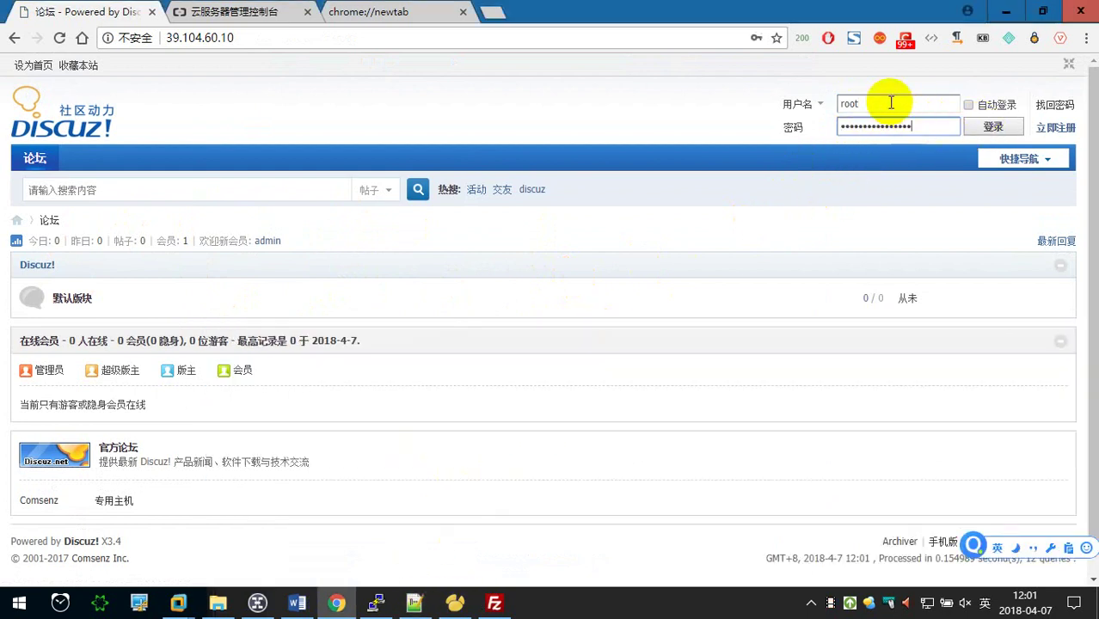
# - Log in as admin with 自动登录 ticked and the captcha, dismissing the reward notice
pyautogui.doubleClick(881, 104)
pyautogui.write('adm')
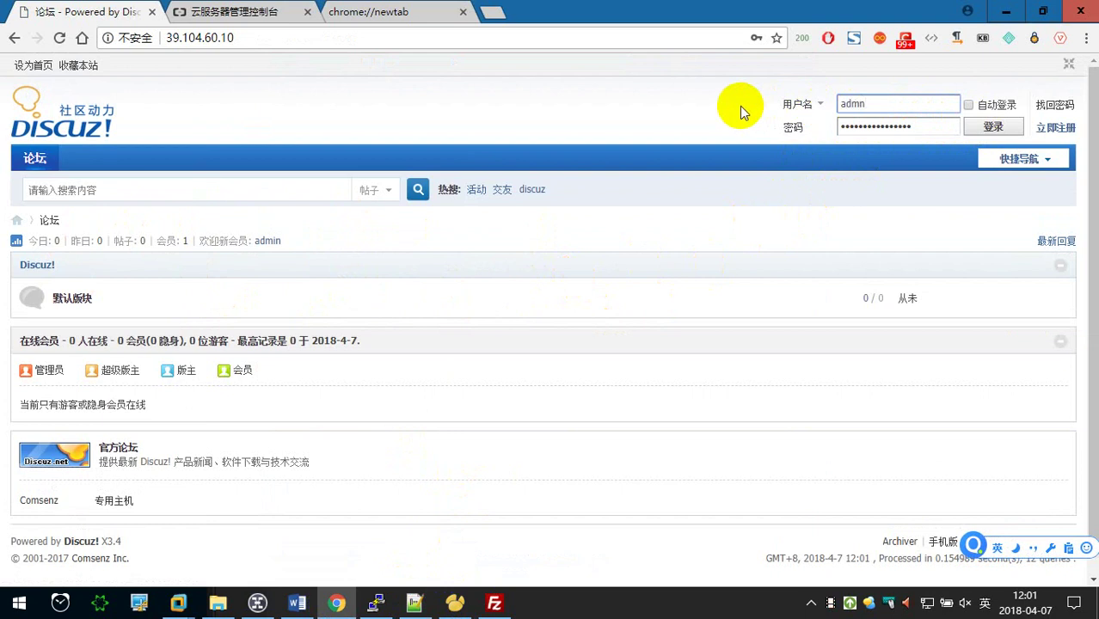
pyautogui.write('in')
pyautogui.click(968, 105)
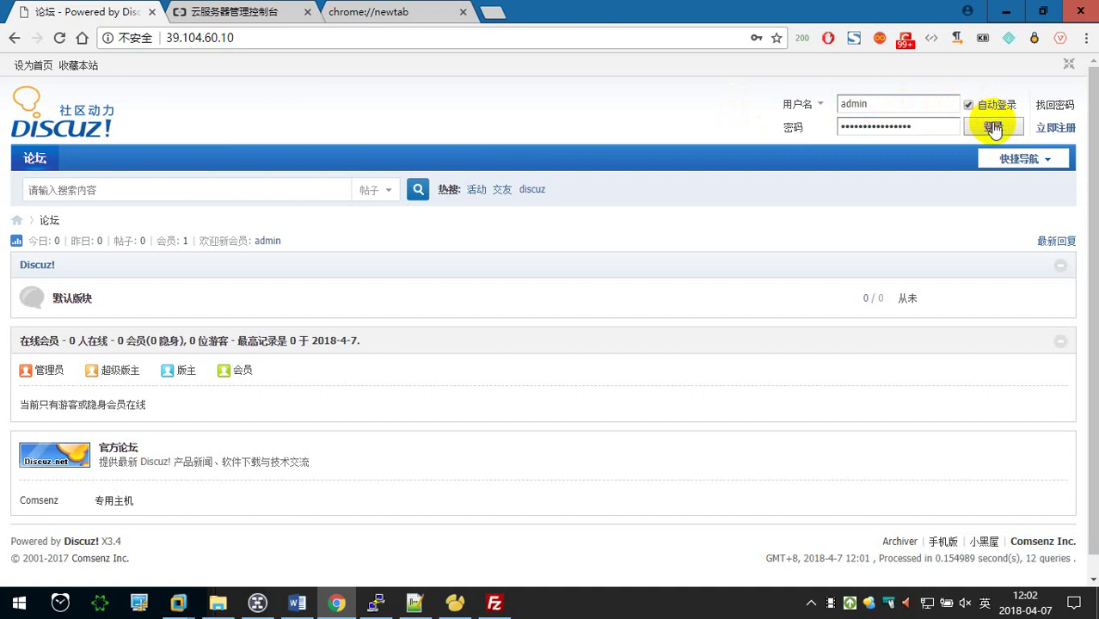
pyautogui.press('Return')
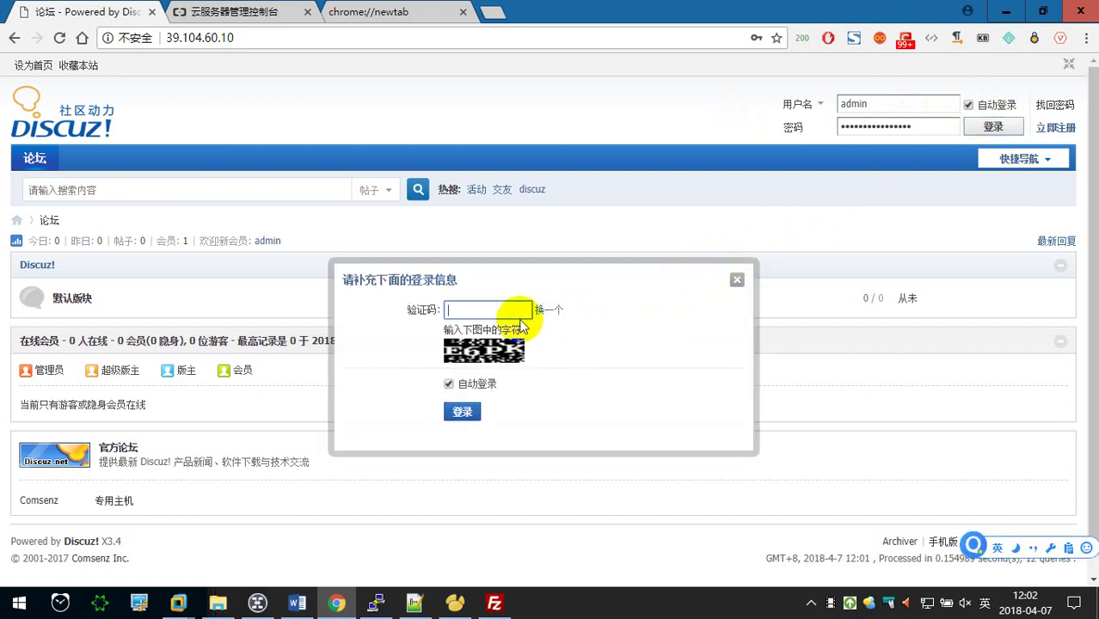
pyautogui.press('capslock')
pyautogui.write('E6PK')
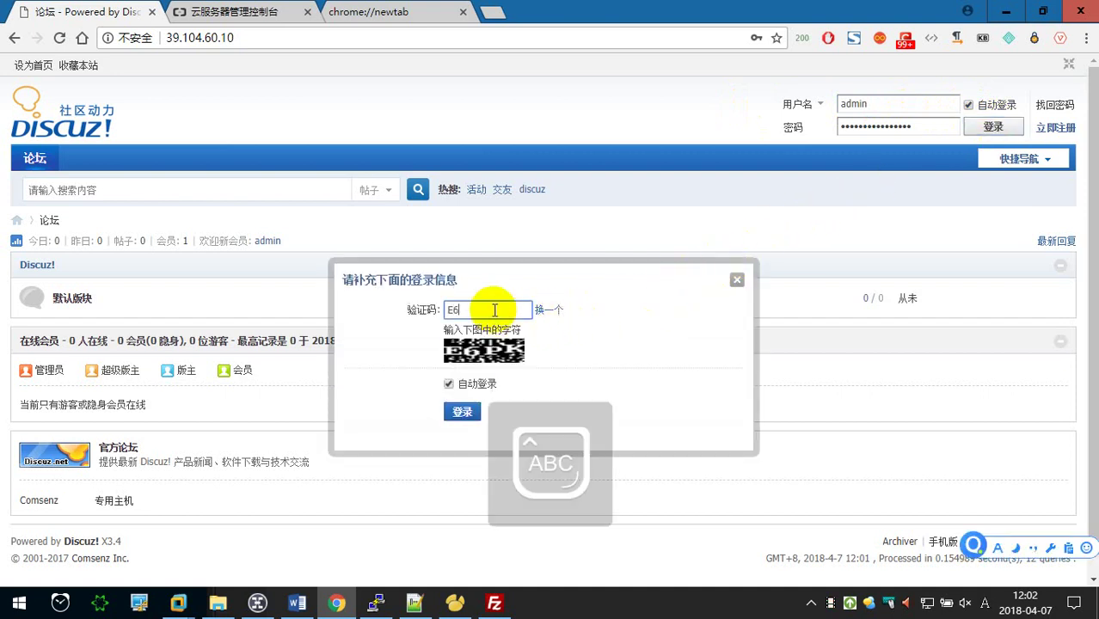
pyautogui.click(462, 412)
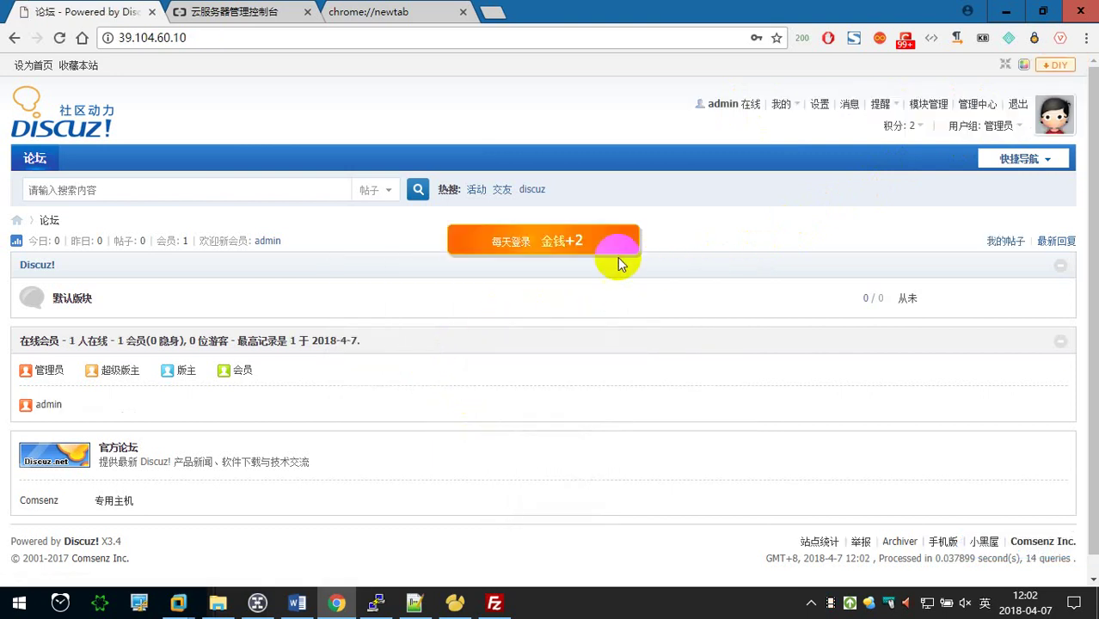
pyautogui.click(620, 258)
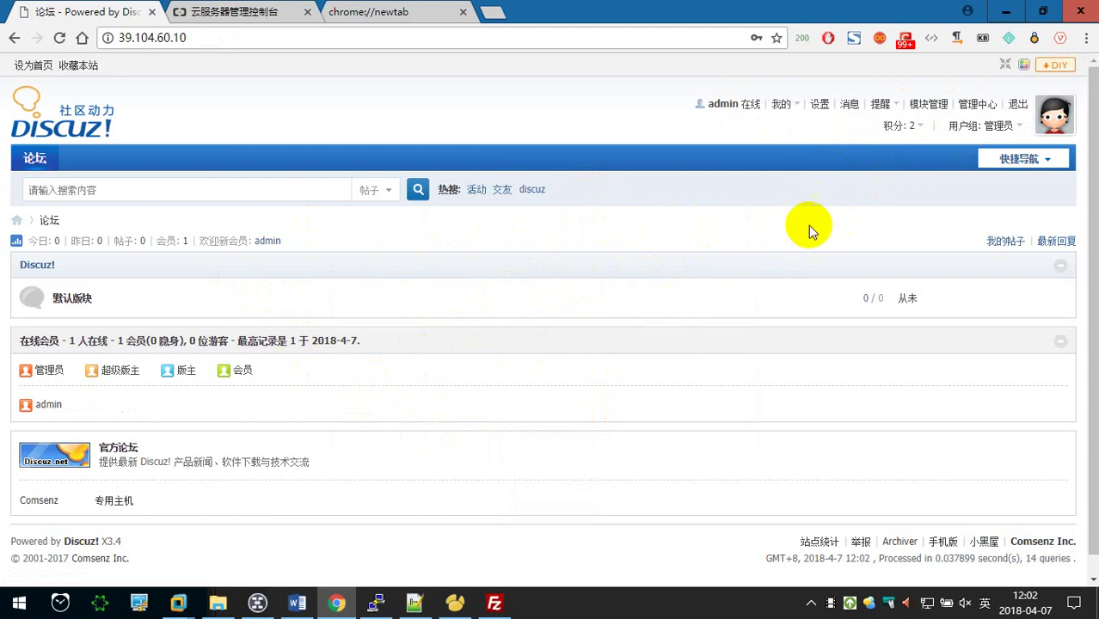
# - Open 管理中心 and submit the pasted administrator password to enter the control panel
pyautogui.click(973, 106)
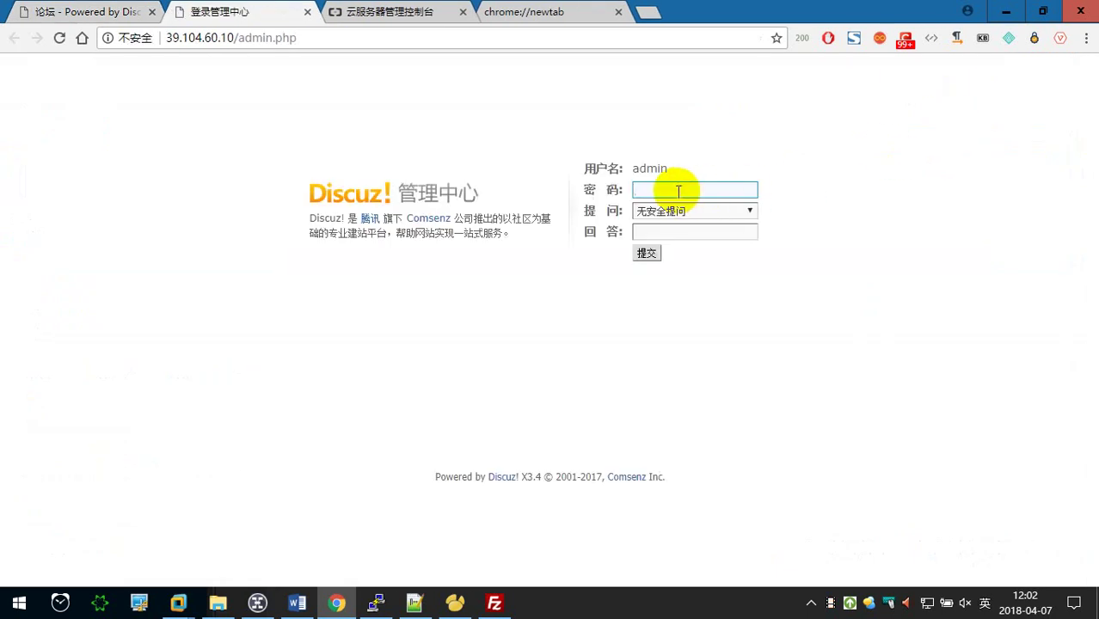
pyautogui.hotkey('ctrl', 'v')
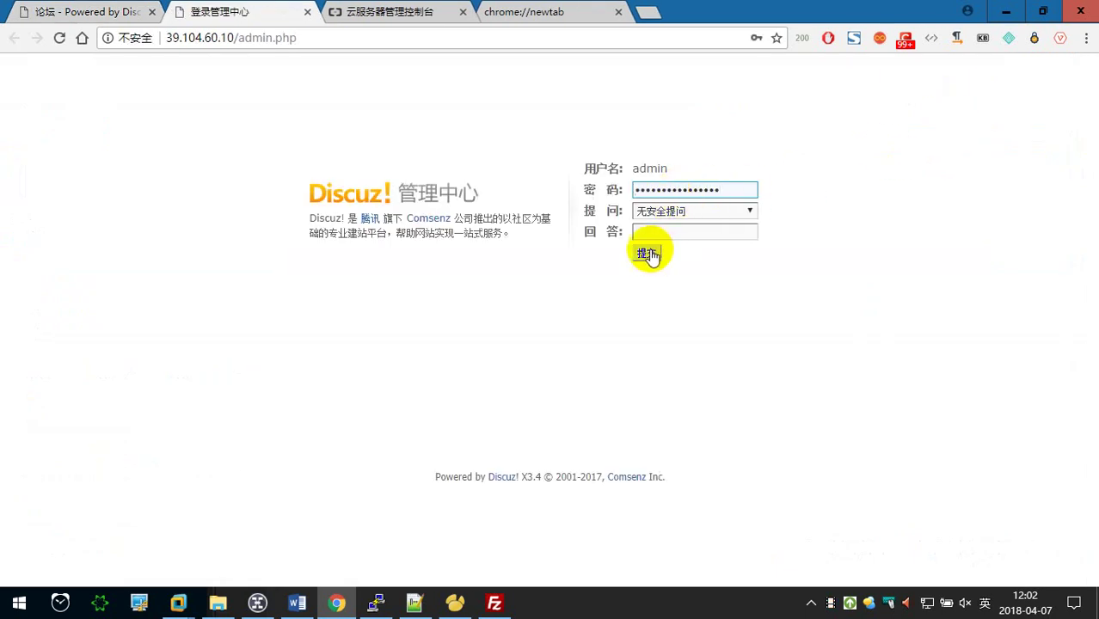
pyautogui.click(648, 254)
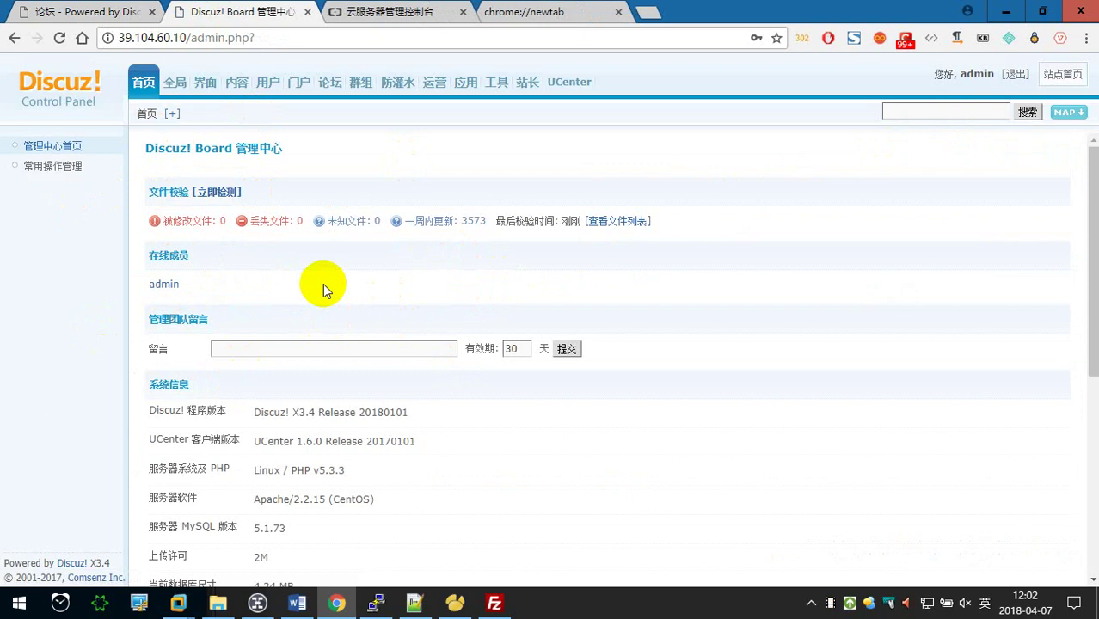
# - Browse the 全局 站点功能 and 注册与访问控制 settings, ending on 论坛 board management
pyautogui.click(179, 81)
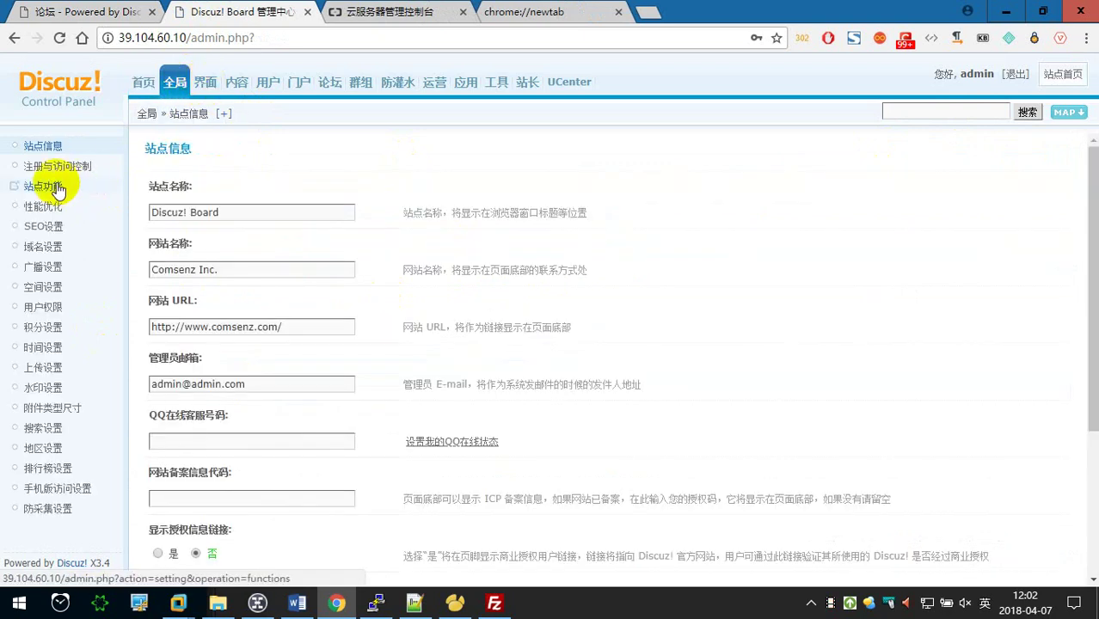
pyautogui.click(47, 185)
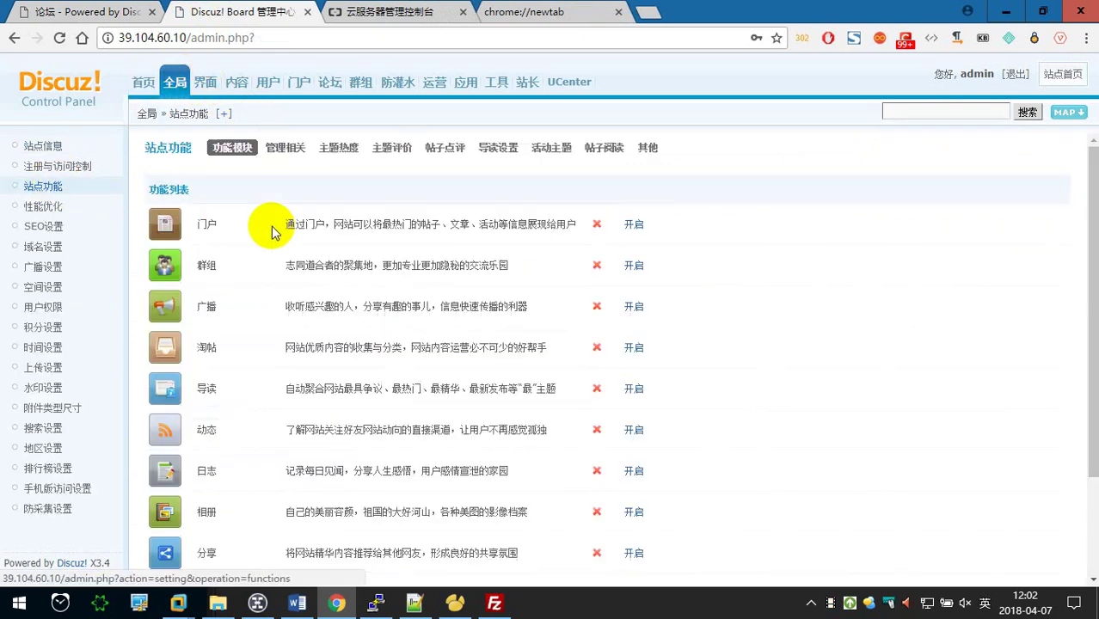
pyautogui.click(66, 169)
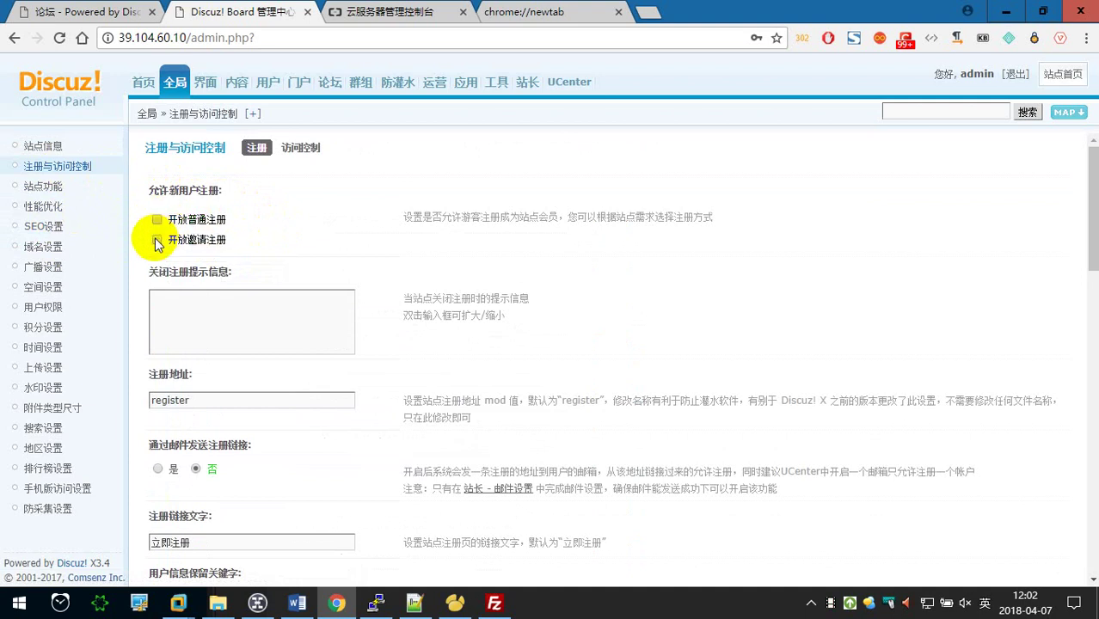
pyautogui.scroll(-2, 228, 309)
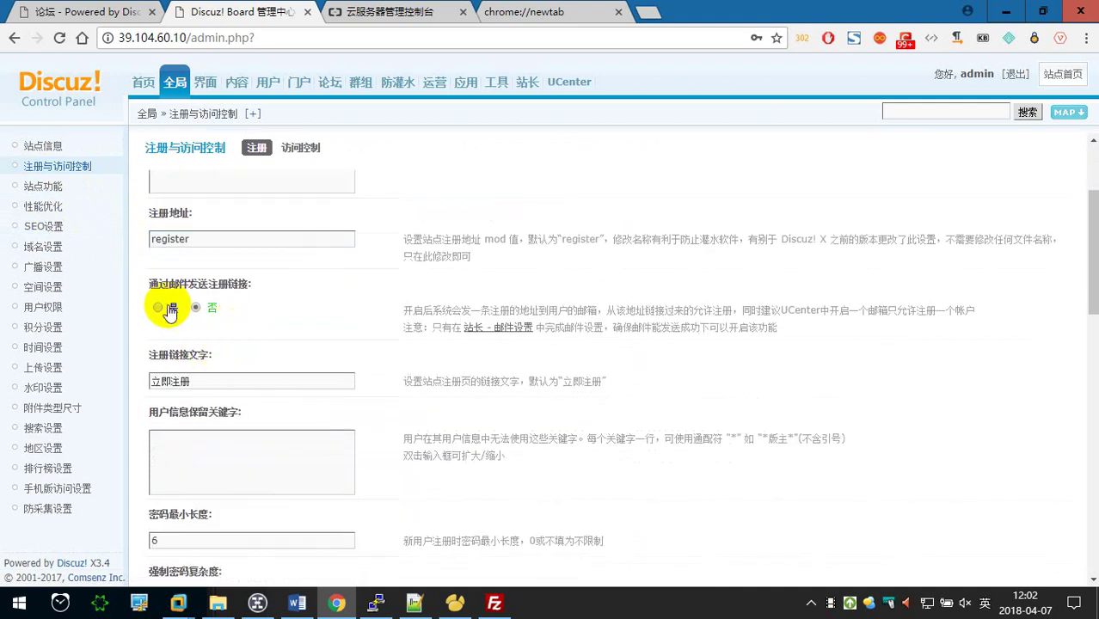
pyautogui.scroll(-2, 243, 365)
pyautogui.scroll(-2, 245, 344)
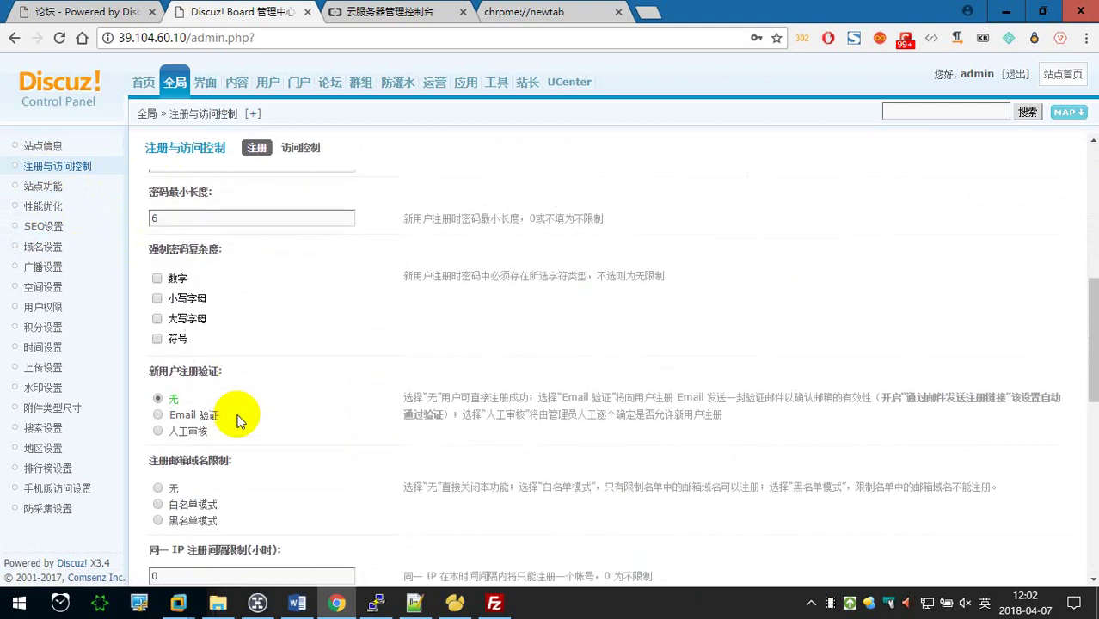
pyautogui.scroll(-1, 231, 437)
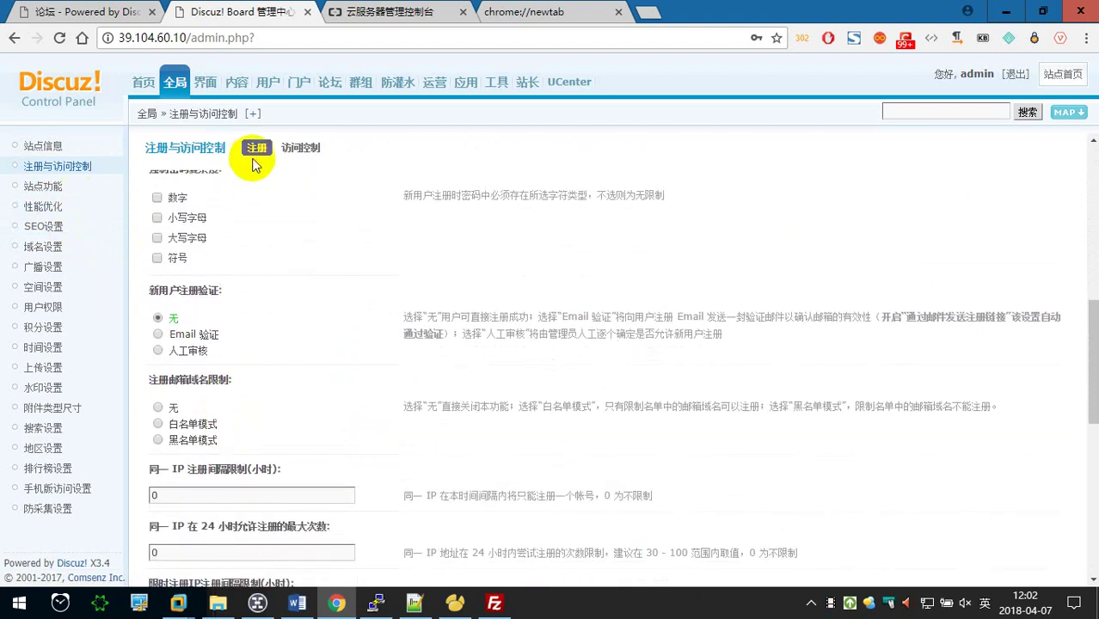
pyautogui.click(330, 81)
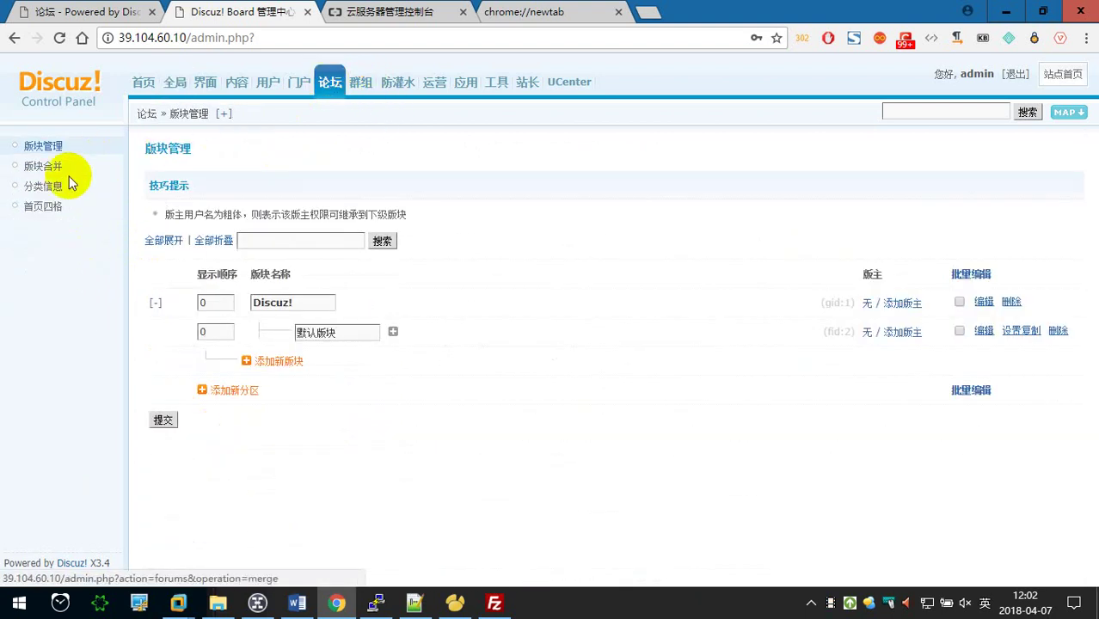
# - Open the 全局 > SEO设置 URL rewrite settings in the admin center
pyautogui.click(44, 169)
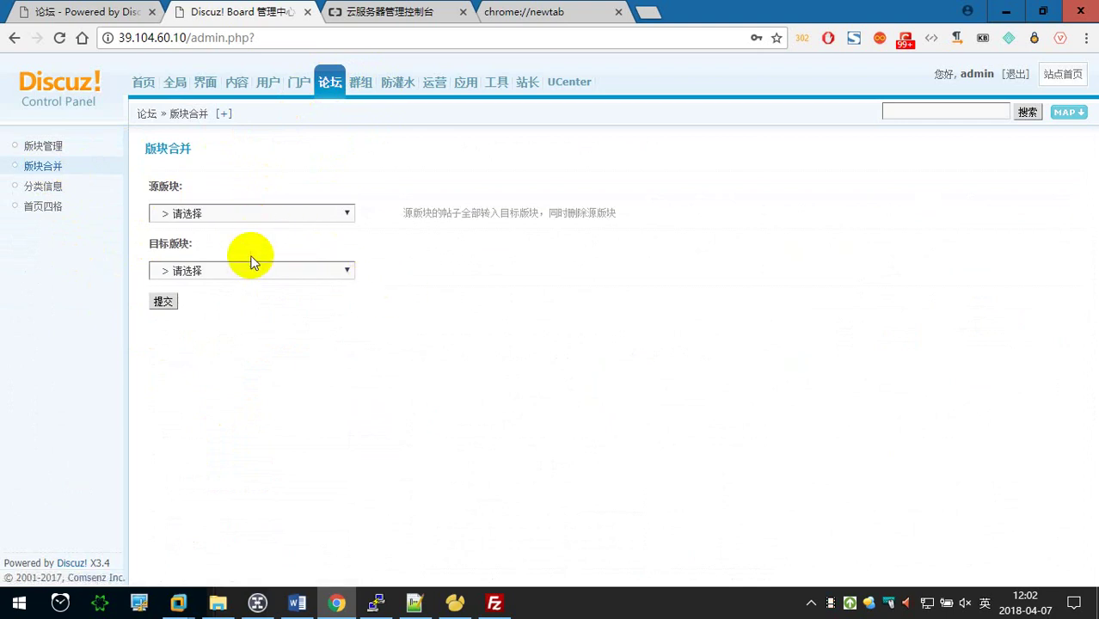
pyautogui.click(108, 10)
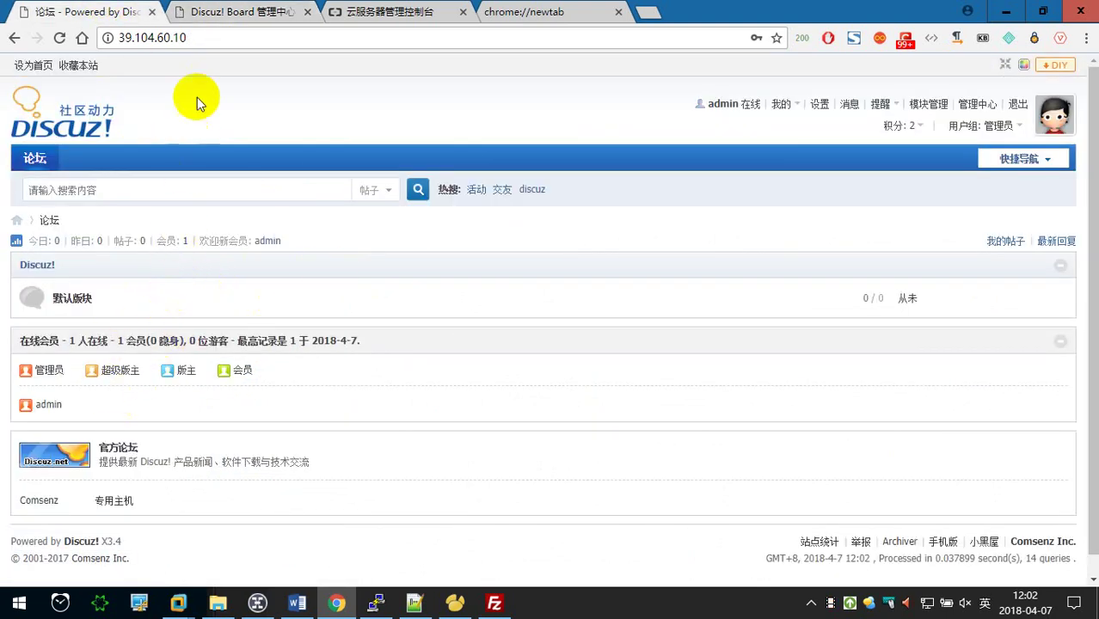
pyautogui.click(232, 10)
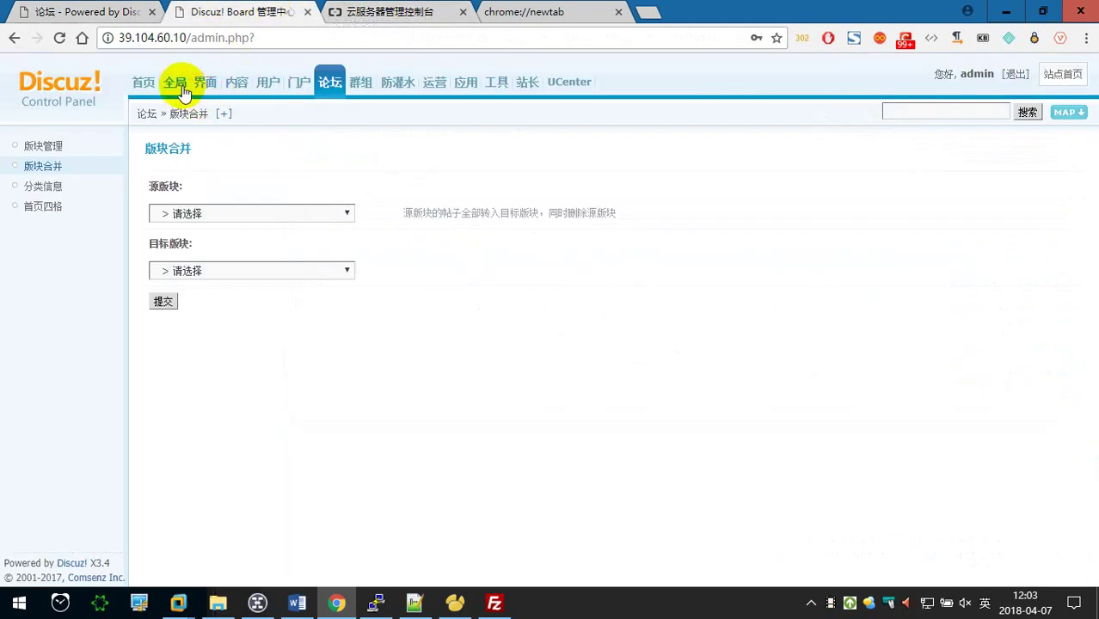
pyautogui.click(175, 82)
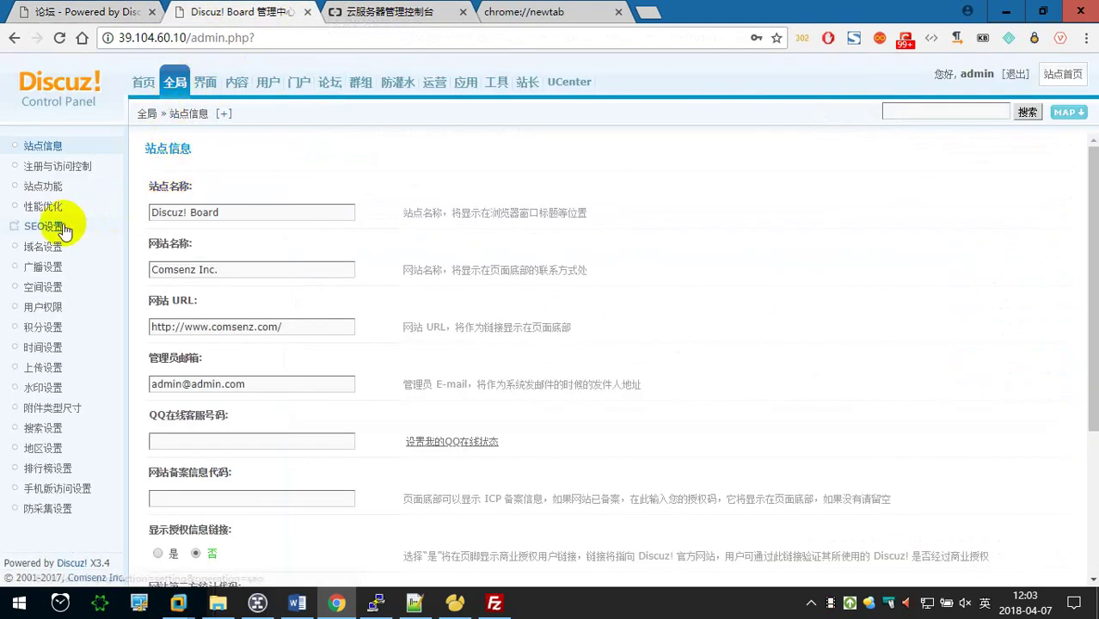
pyautogui.click(50, 226)
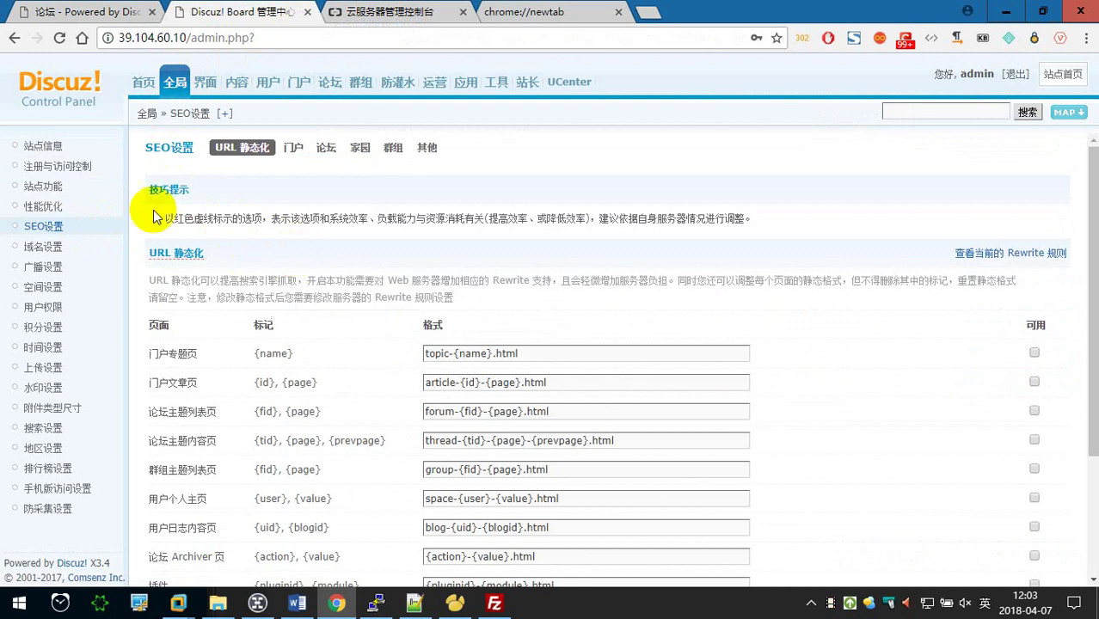
# - Compare the SEO settings with the live forum home page and open the 默认版块 board
pyautogui.click(62, 11)
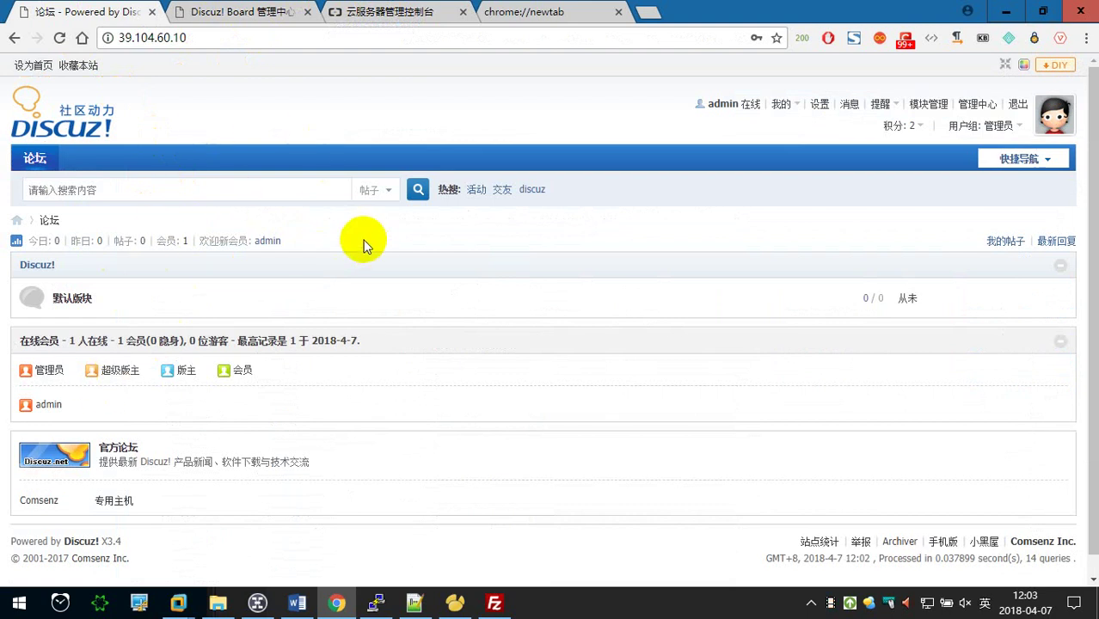
pyautogui.click(234, 11)
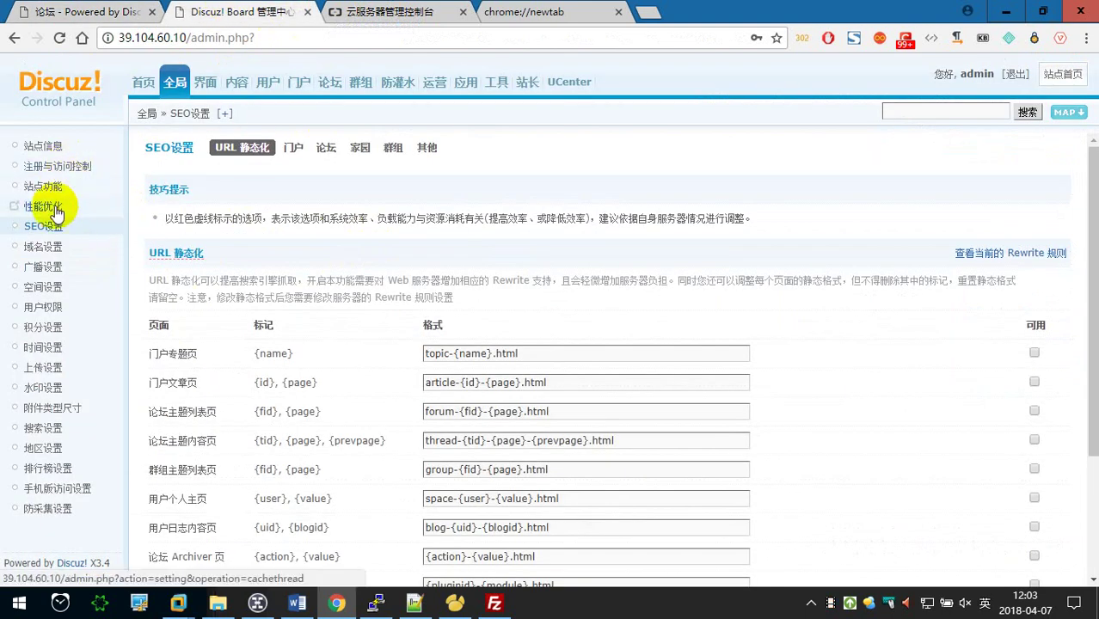
pyautogui.click(62, 11)
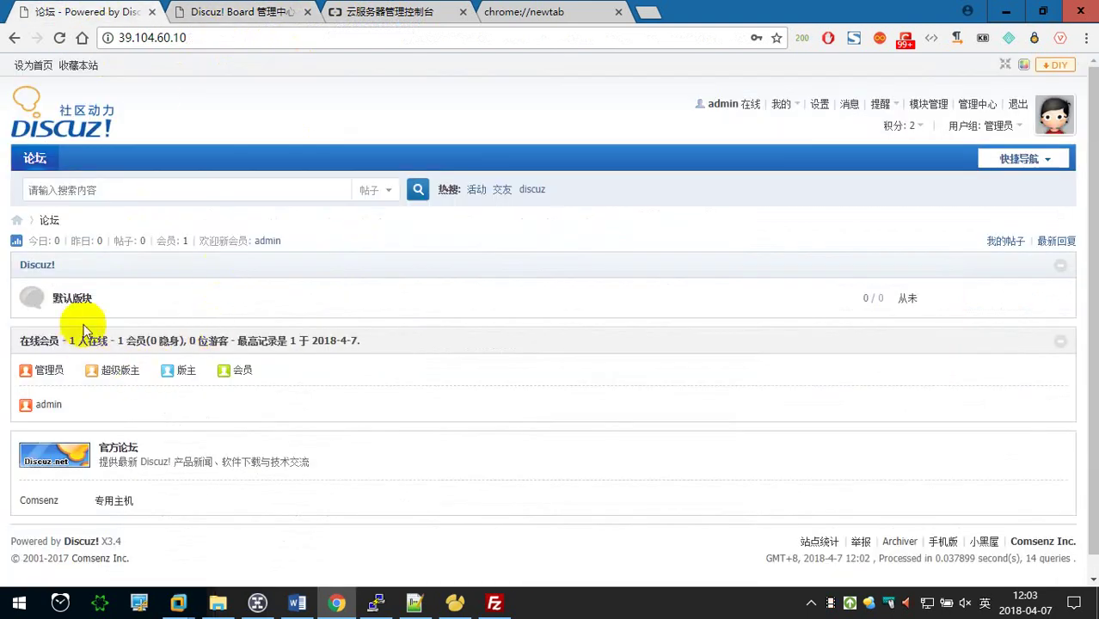
pyautogui.click(74, 299)
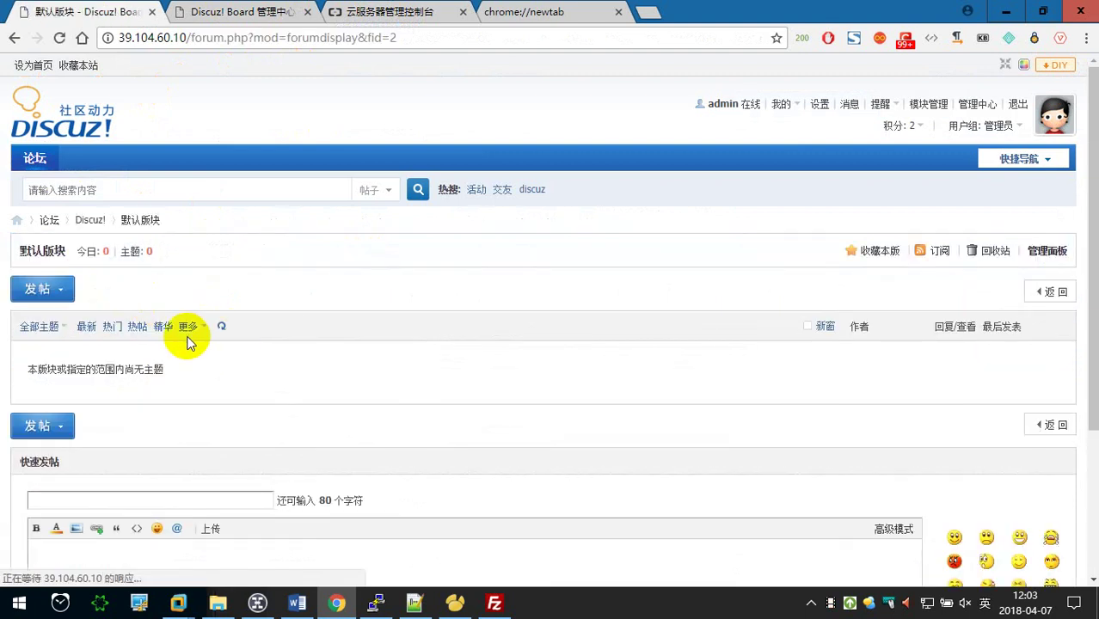
# - In 全局 > 注册与访问控制, tick 开放邀请注册 to allow invitation registration
pyautogui.click(14, 38)
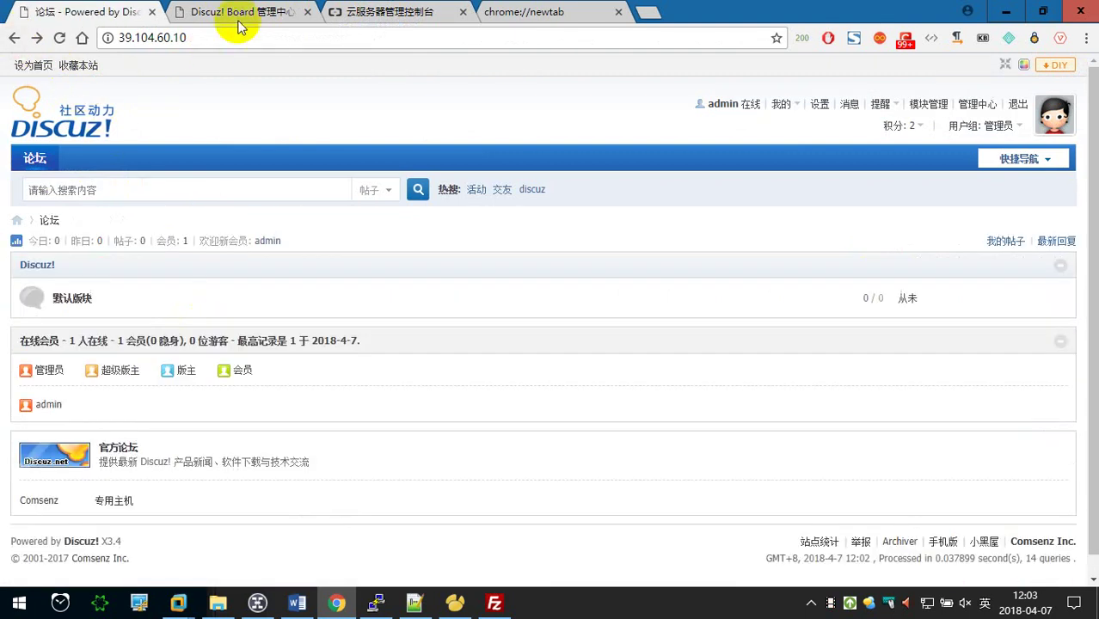
pyautogui.click(234, 11)
pyautogui.scroll(-1, 247, 332)
pyautogui.click(143, 82)
pyautogui.click(173, 83)
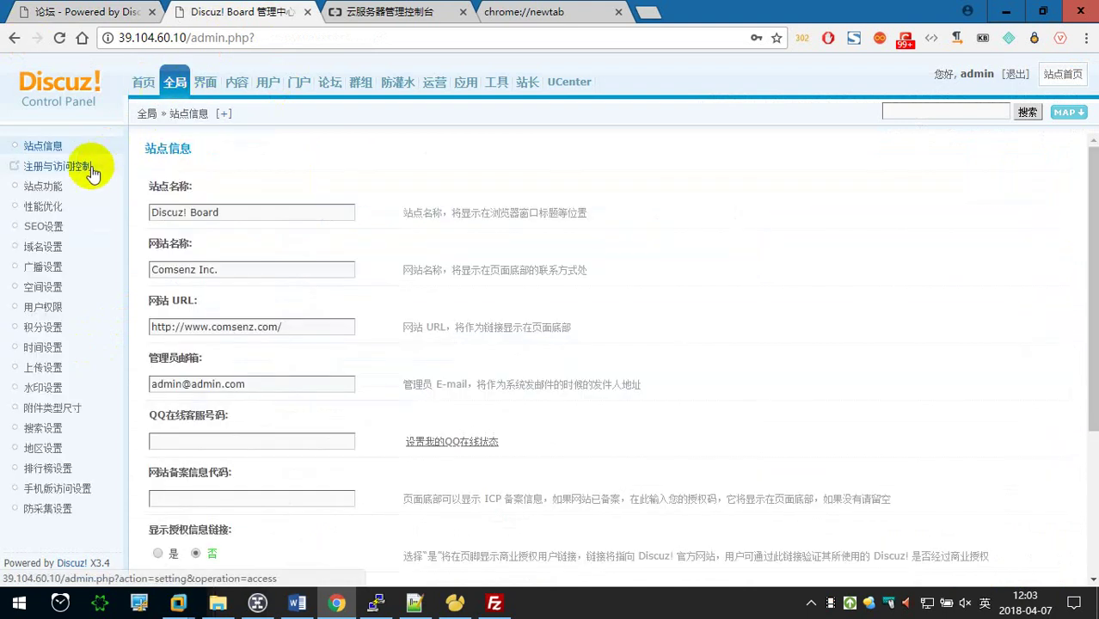
pyautogui.click(43, 186)
pyautogui.click(65, 170)
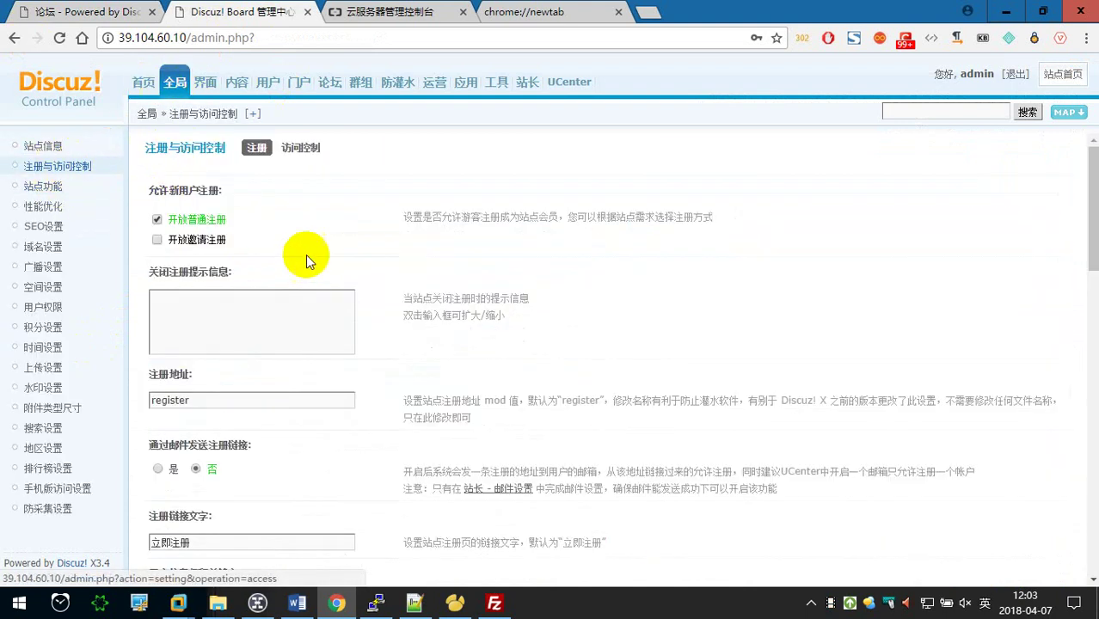
pyautogui.scroll(-1, 284, 292)
pyautogui.scroll(1, 233, 301)
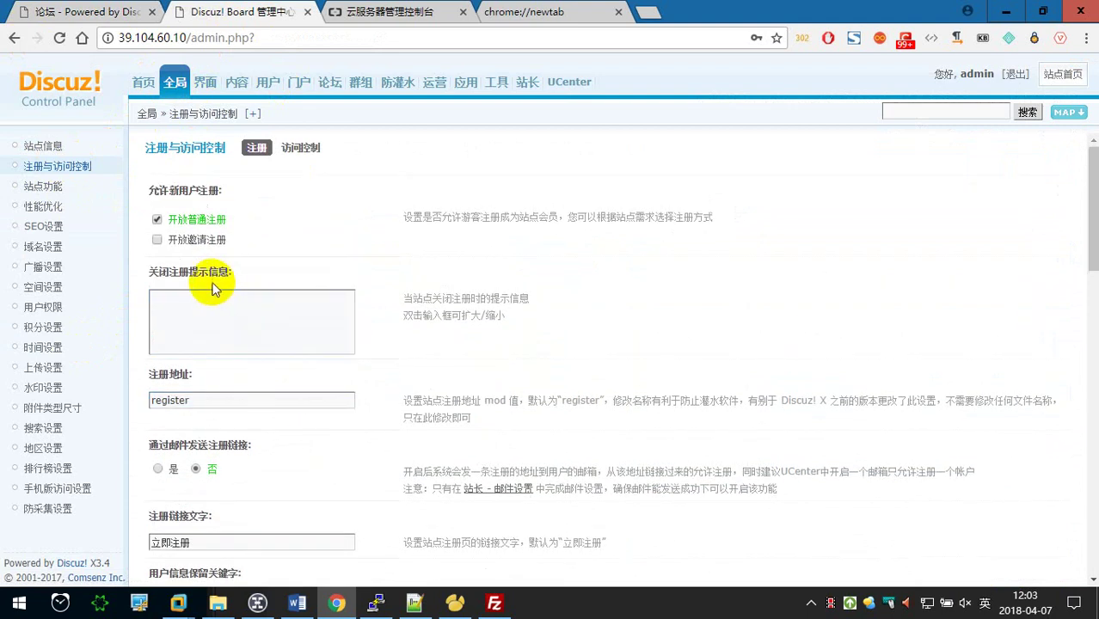
pyautogui.click(157, 240)
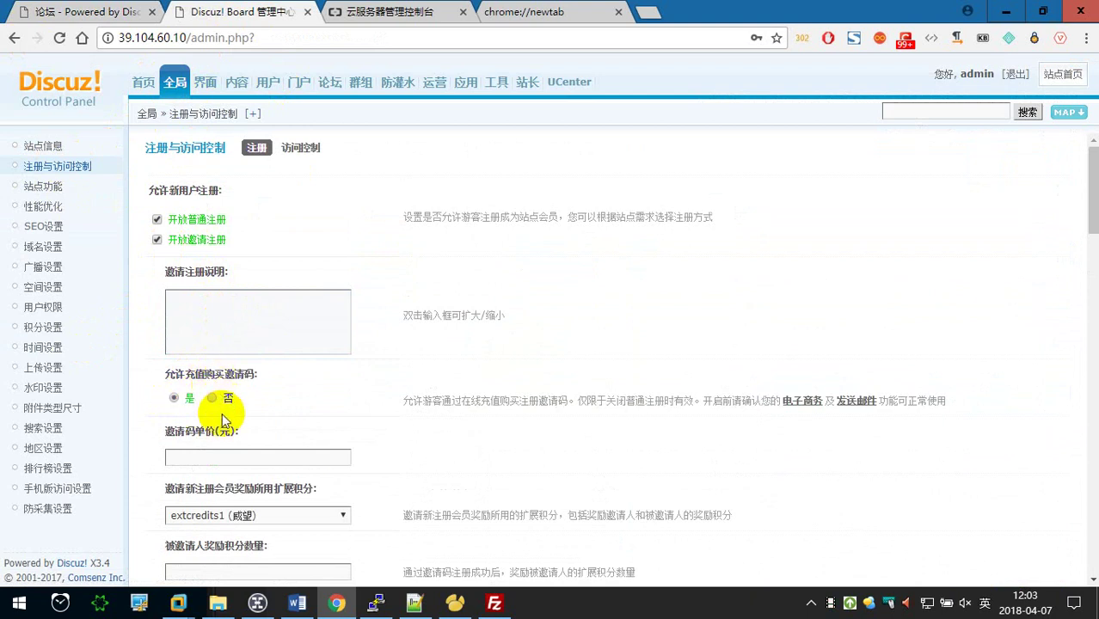
# - Look over the 运营 announcements page and the installed plugins list
pyautogui.click(435, 82)
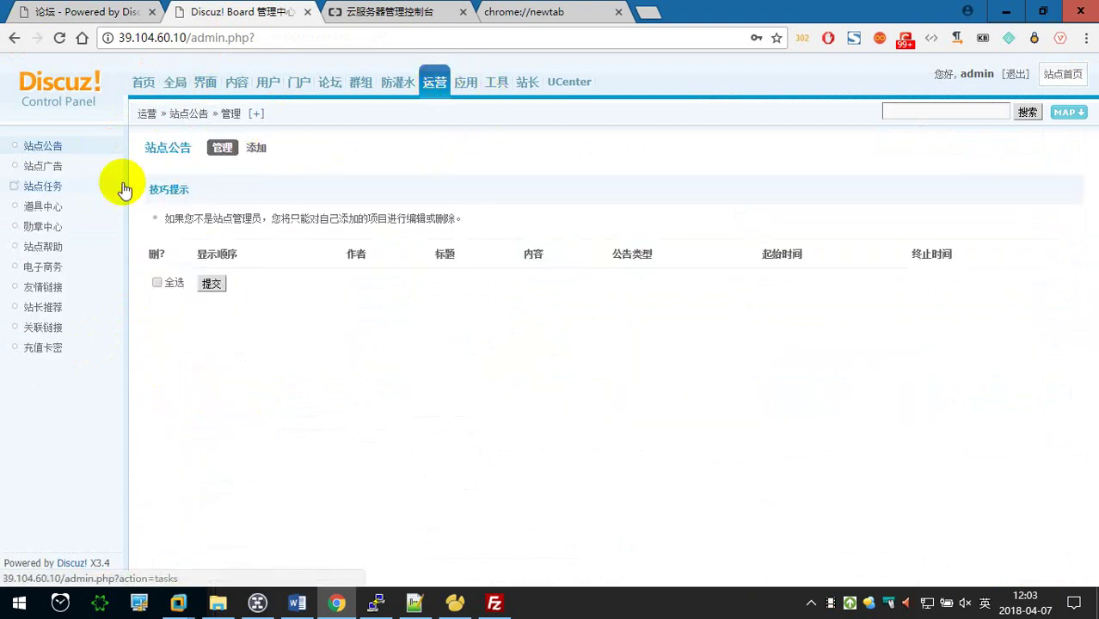
pyautogui.click(465, 81)
pyautogui.click(434, 82)
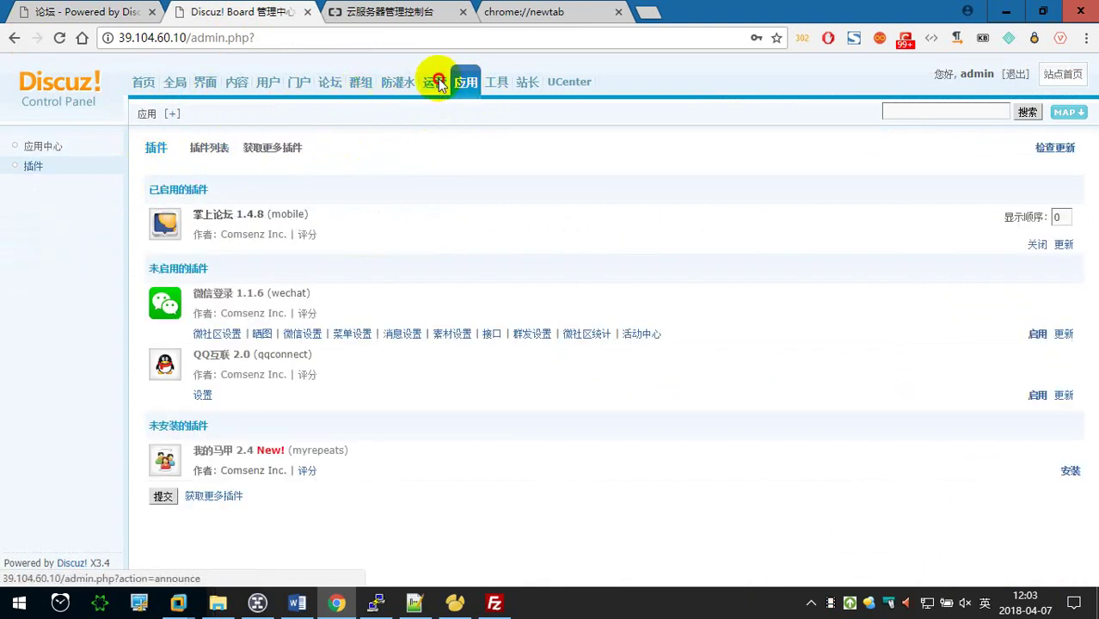
# - Review the 电子商务 > 支付宝 settings, then return to the 全局 站点信息 page
pyautogui.click(61, 268)
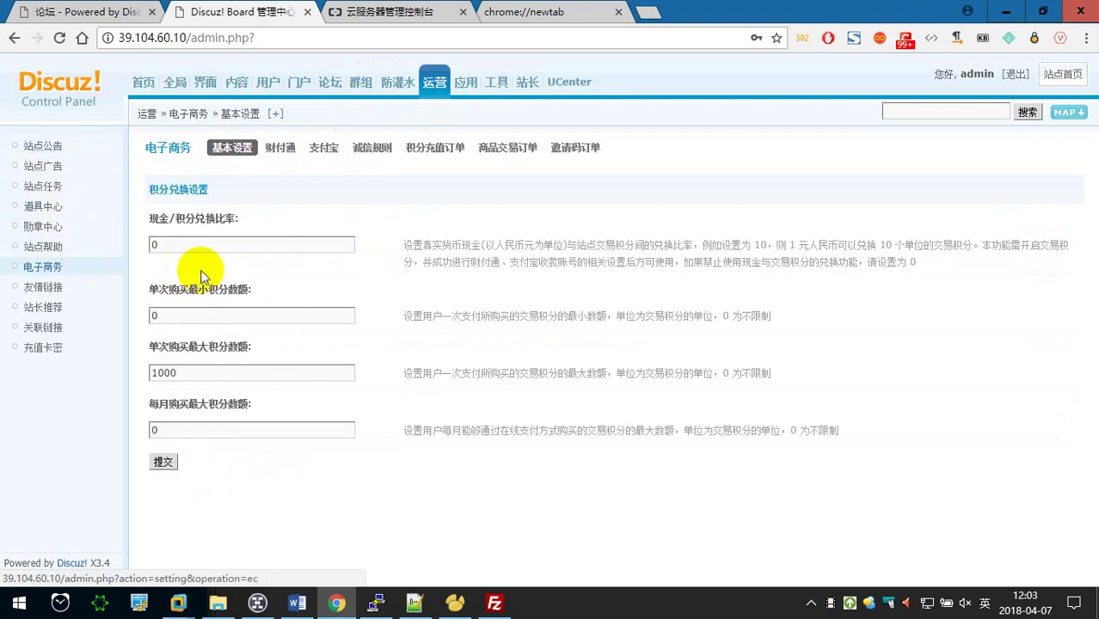
pyautogui.click(319, 148)
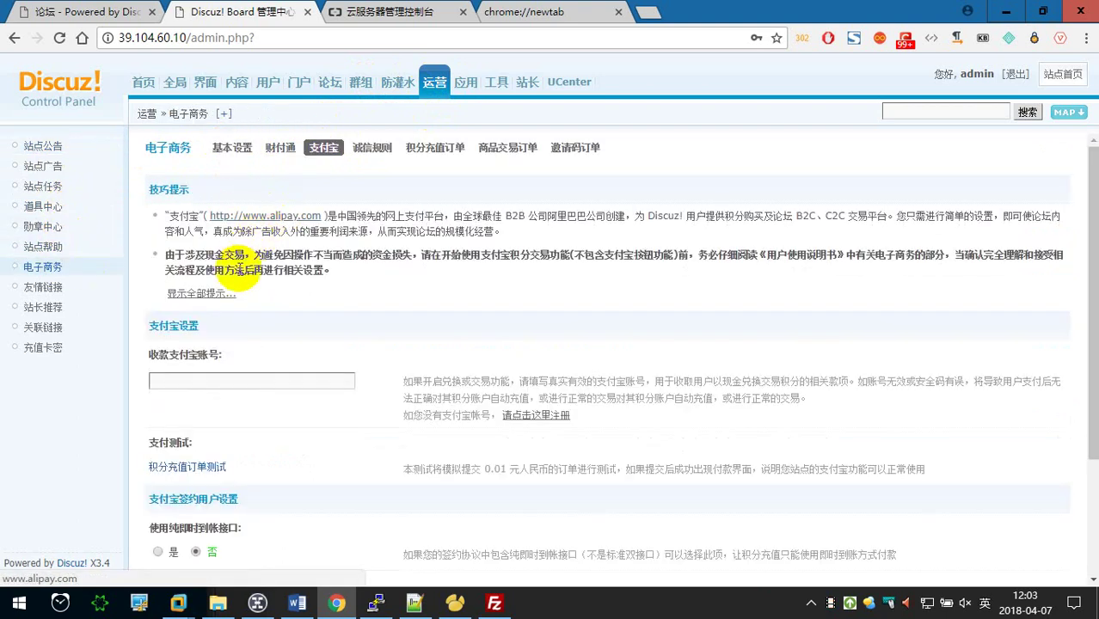
pyautogui.scroll(-1, 221, 373)
pyautogui.scroll(-1, 231, 301)
pyautogui.scroll(-1, 233, 300)
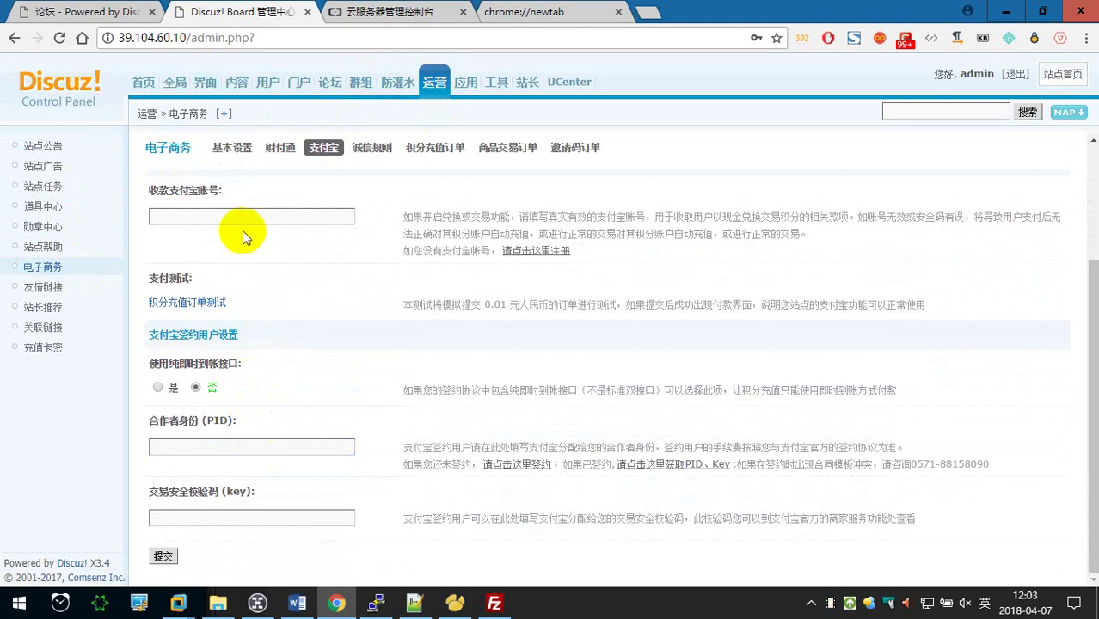
pyautogui.click(175, 82)
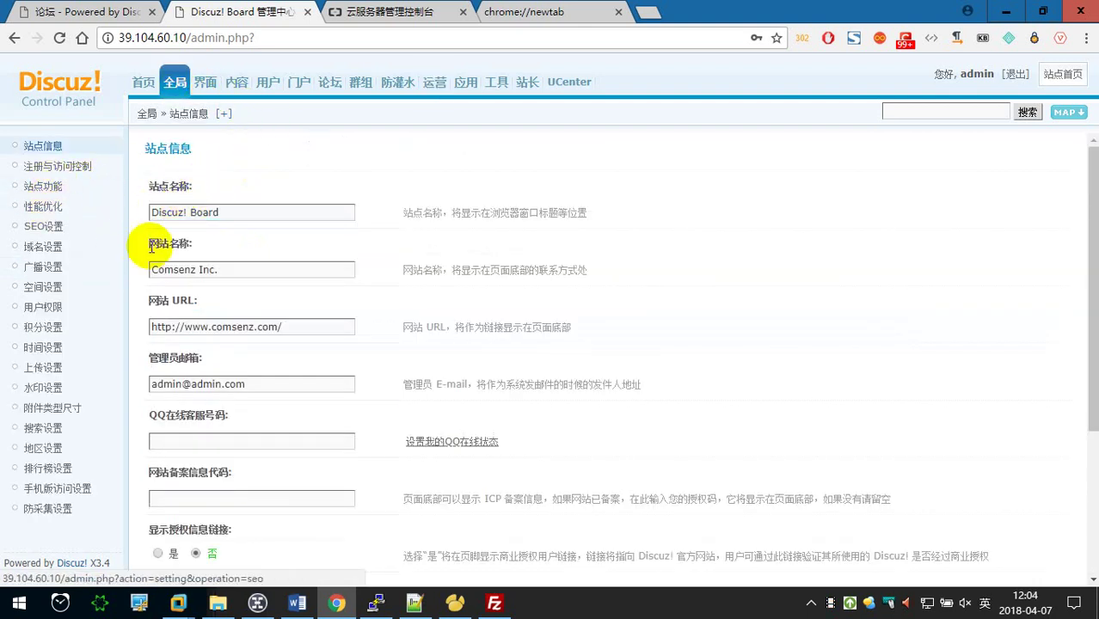
# - Bring the live forum home page into view with PuTTY hidden, and screenshot its top area
pyautogui.click(129, 12)
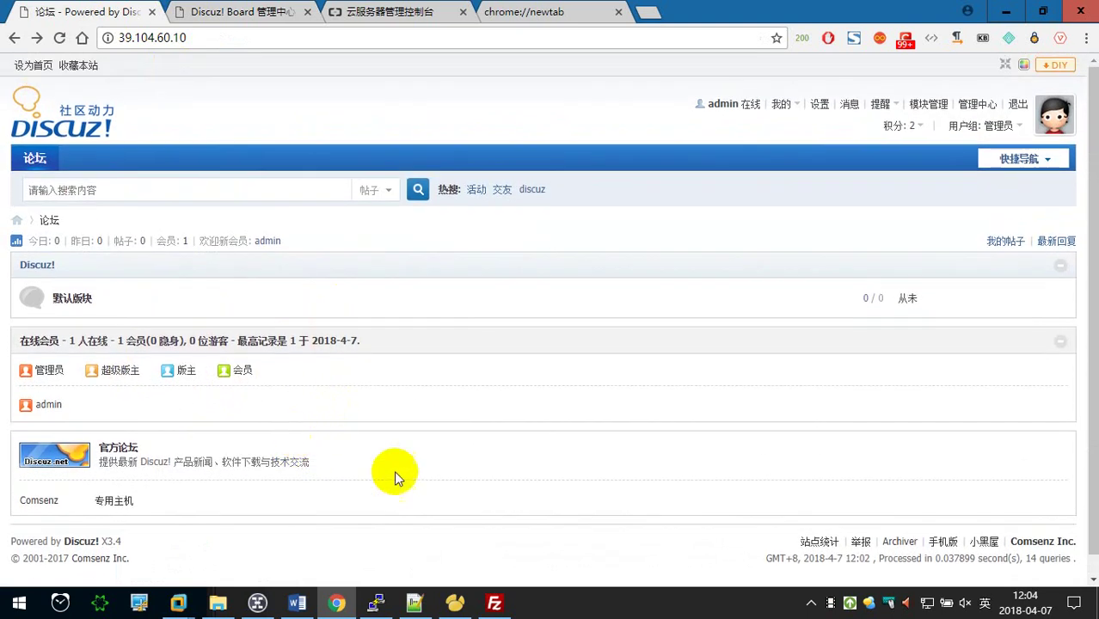
pyautogui.click(376, 603)
pyautogui.click(379, 605)
pyautogui.hotkey('ctrl', 'alt', 'a')
pyautogui.moveTo(1, 0); pyautogui.dragTo(614, 212)
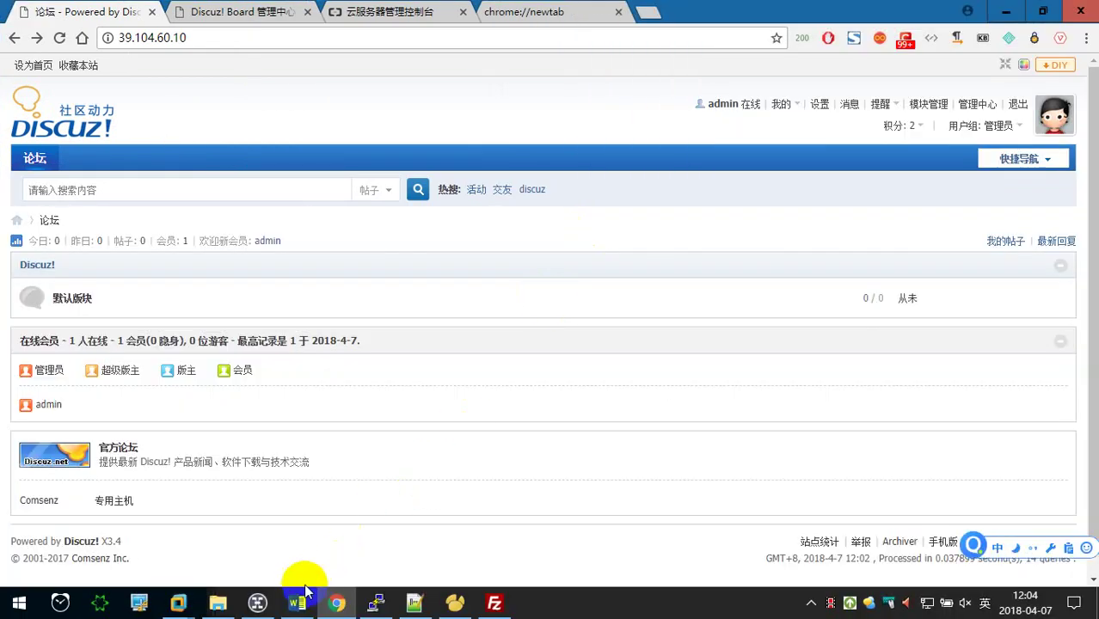
# - In the Word notes, type the heading 'f. 首页' via pinyin and paste the home-page screenshot underneath
pyautogui.click(298, 603)
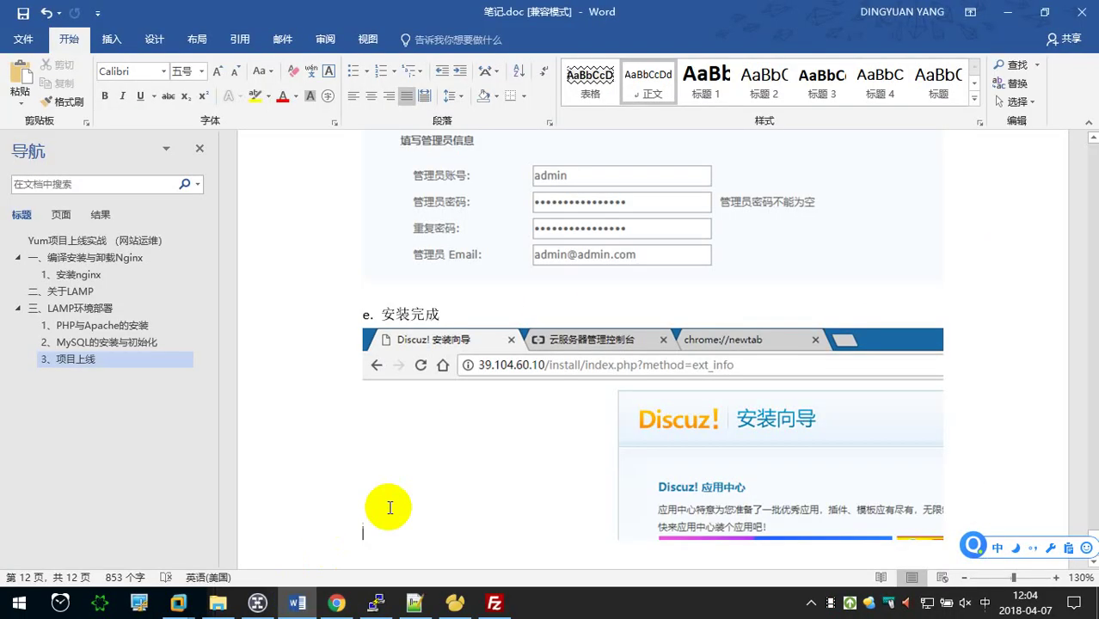
pyautogui.scroll(-3, 485, 427)
pyautogui.write('f')
pyautogui.press('shift')
pyautogui.write('. shouye')
pyautogui.press('space')
pyautogui.press('Return')
pyautogui.hotkey('ctrl', 'v')
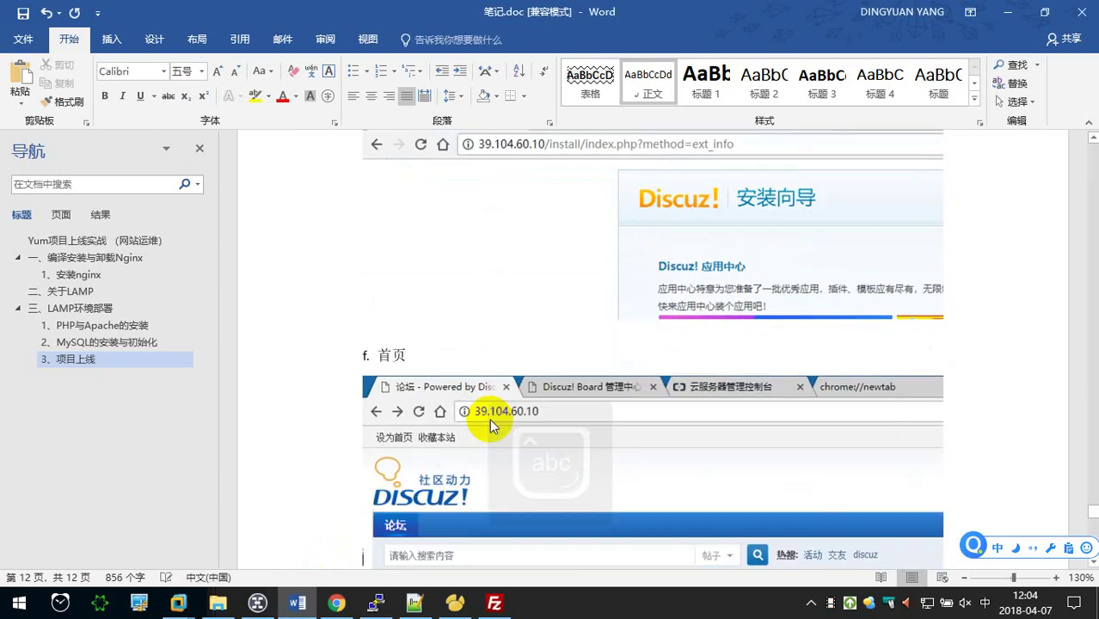